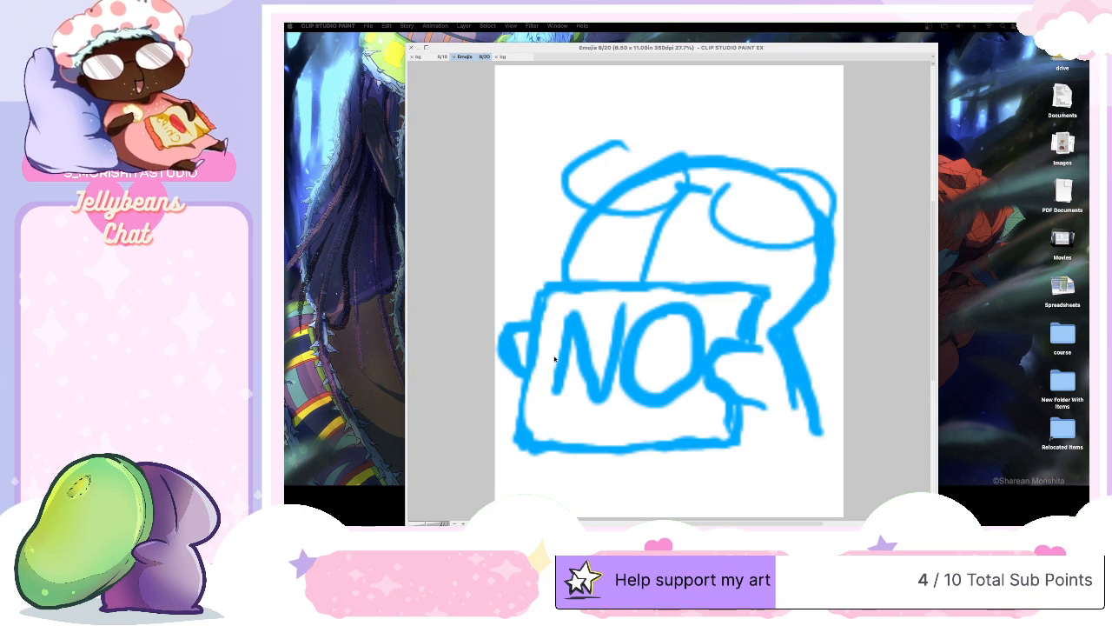
- View the bg illustration and return to the Emojis document
left_click(812, 364)
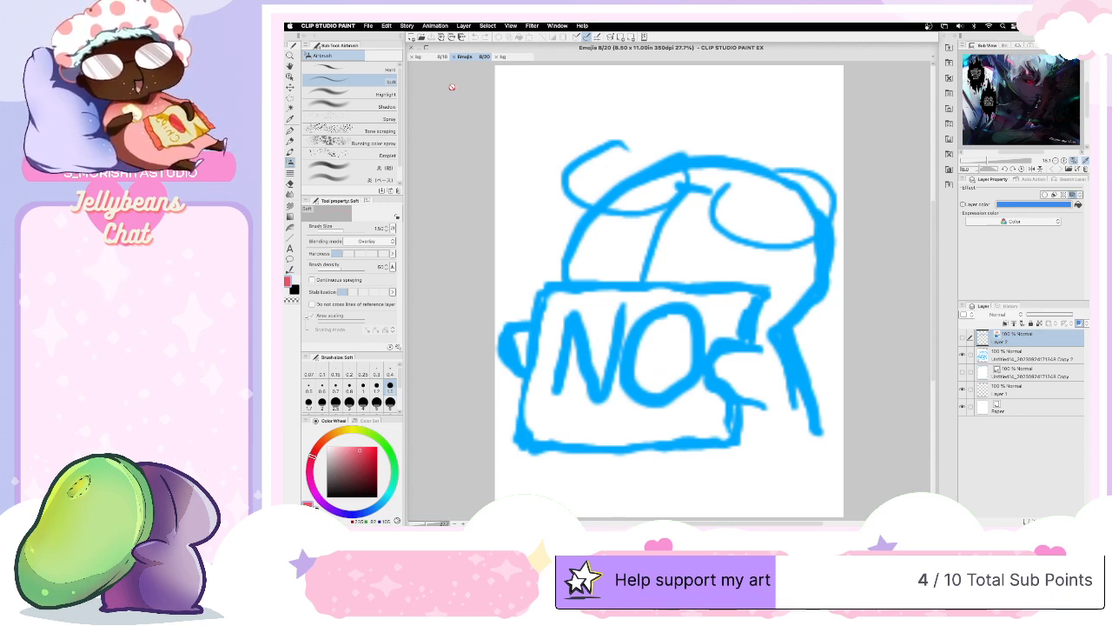
left_click(426, 57)
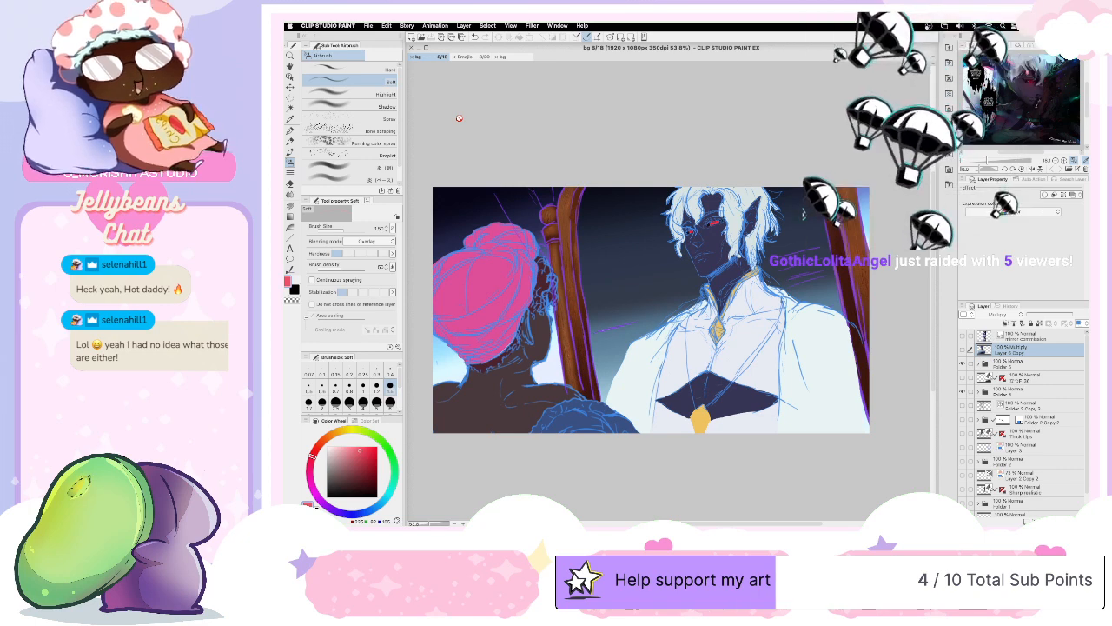
left_click(477, 57)
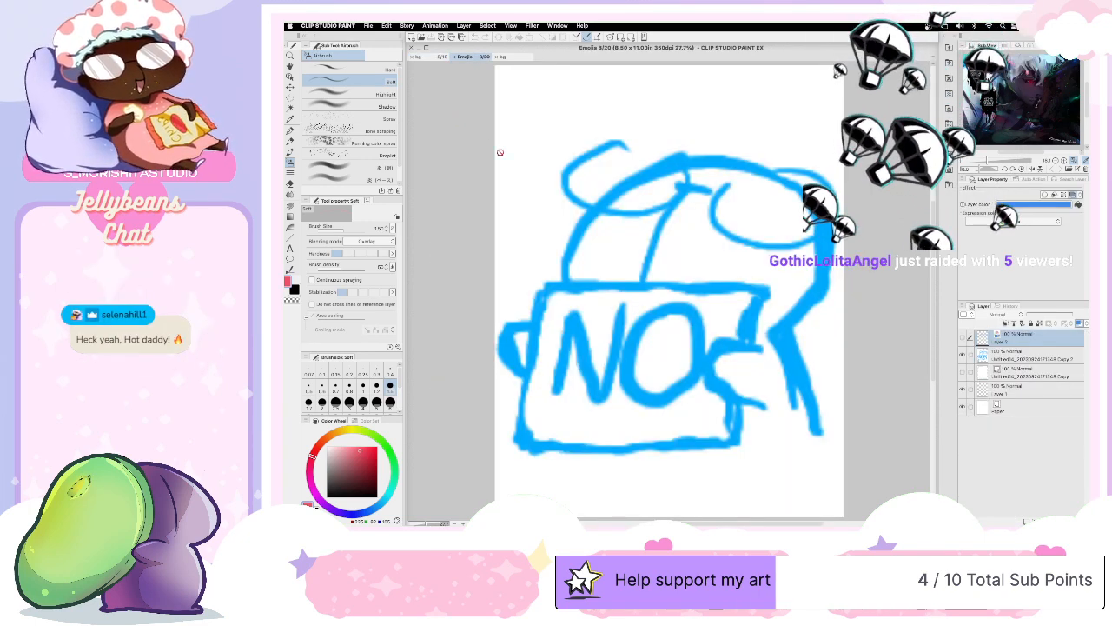
- Compare the small emoji thumbnail sketches with the enlarged NO sketch by toggling the visibility of their layers
left_click(963, 373)
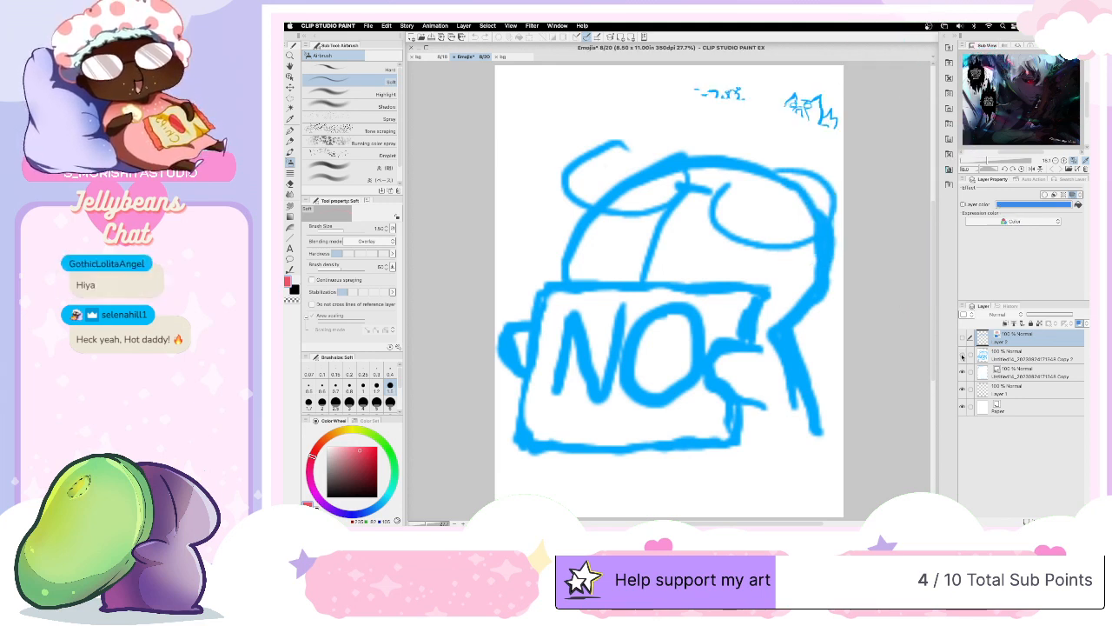
left_click(963, 356)
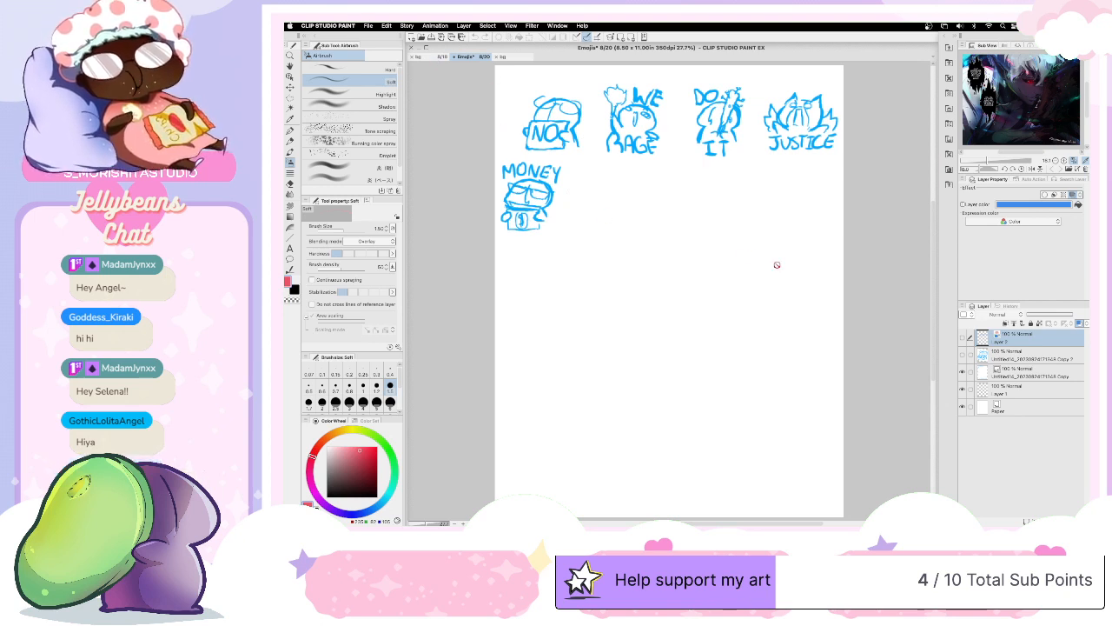
left_click(961, 356)
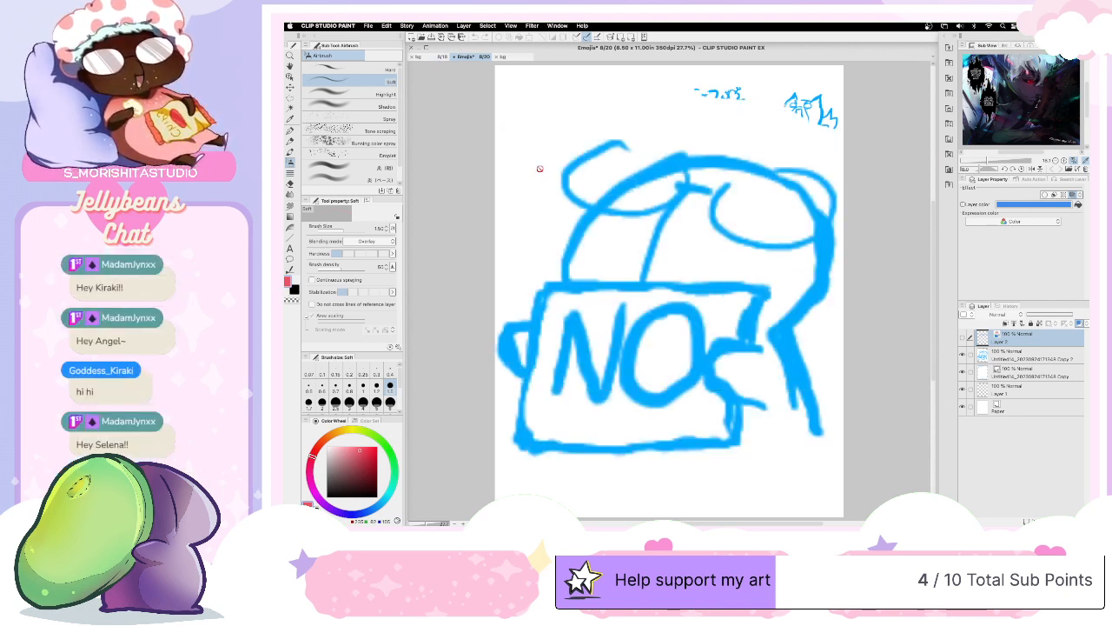
left_click(962, 371)
- Look at the bg illustration again, ending back on the enlarged NO sketch in the Emojis document
left_click(441, 57)
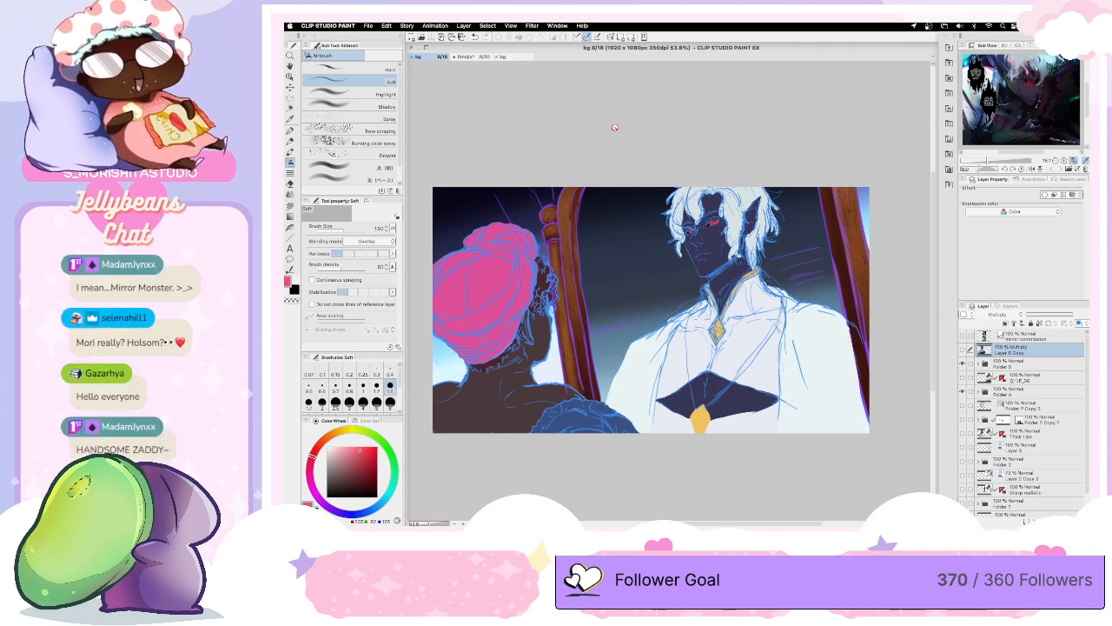
left_click(465, 57)
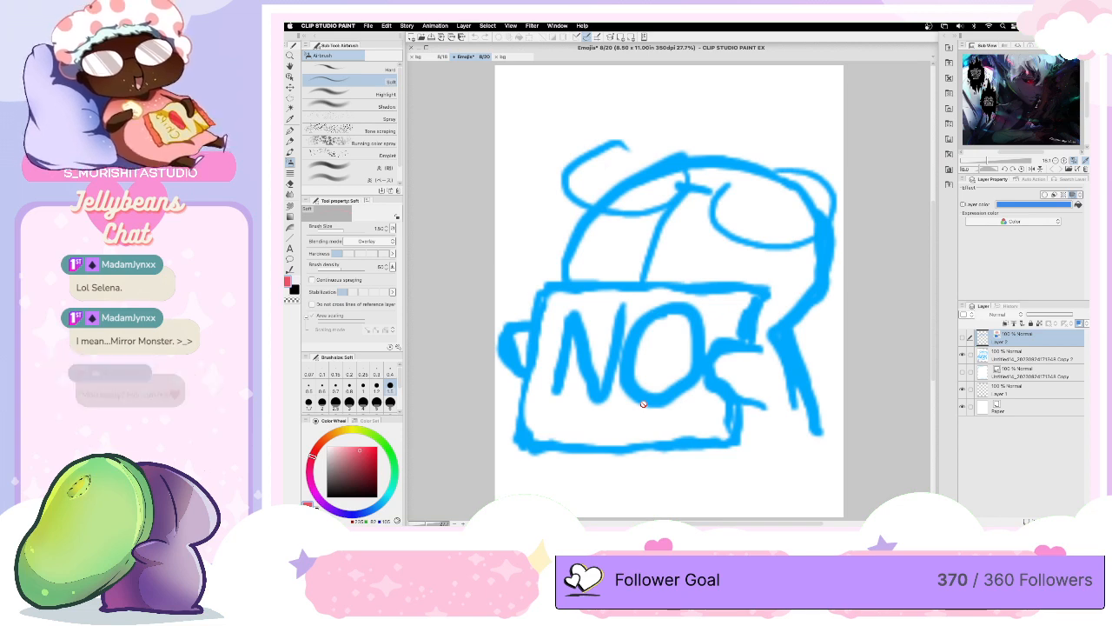
left_click(442, 56)
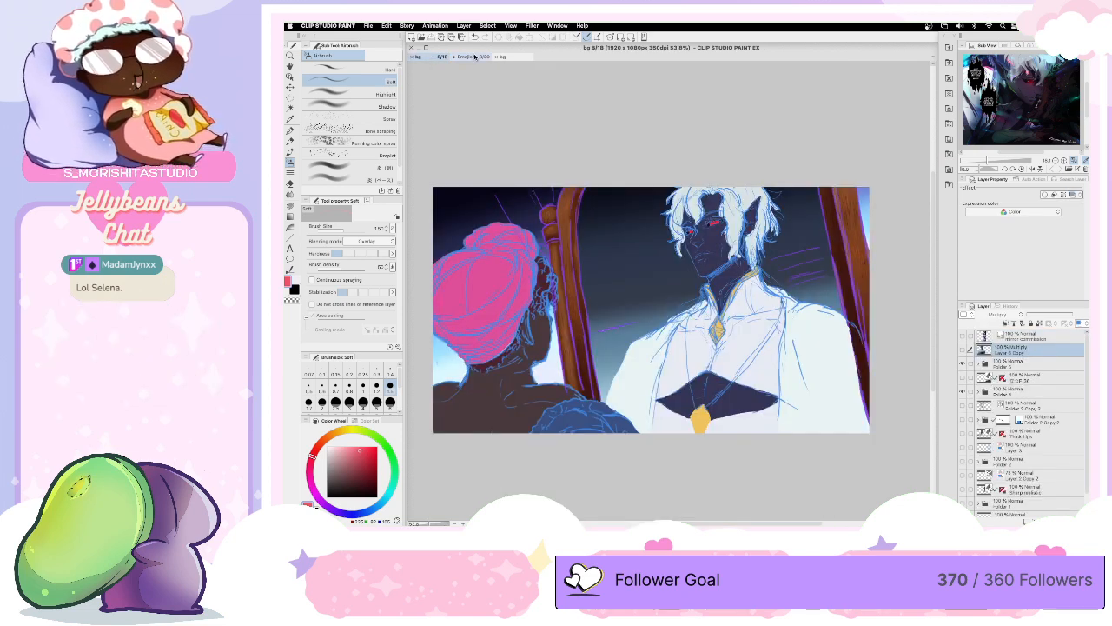
left_click(473, 57)
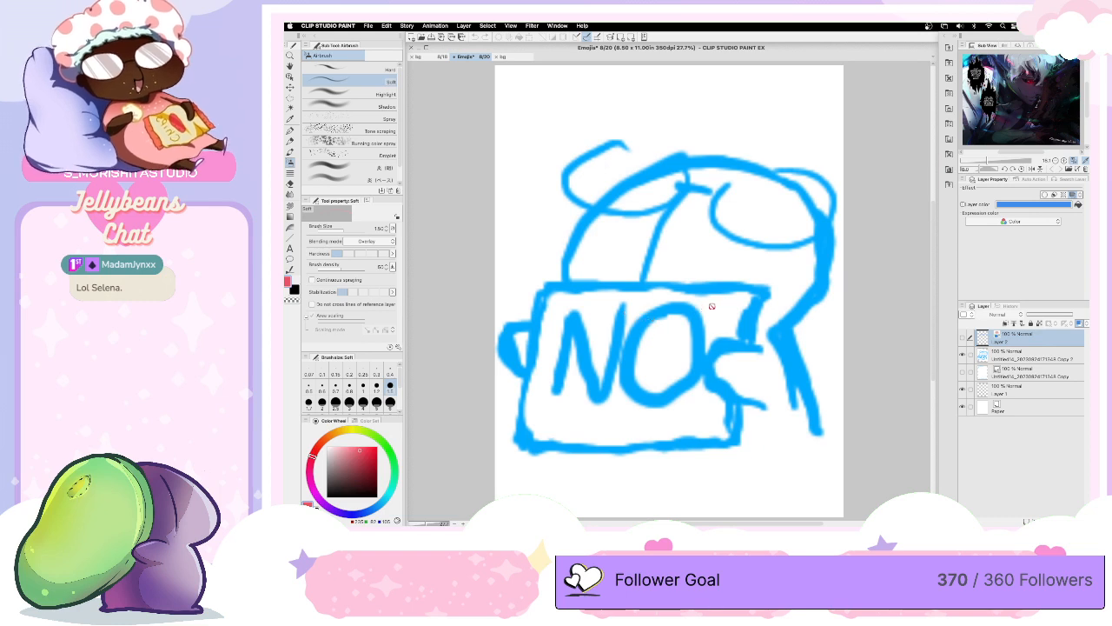
- Lower the NO sketch layer's opacity to 27% and add a vector layer above it for inking with a black G-pen
left_click(1029, 352)
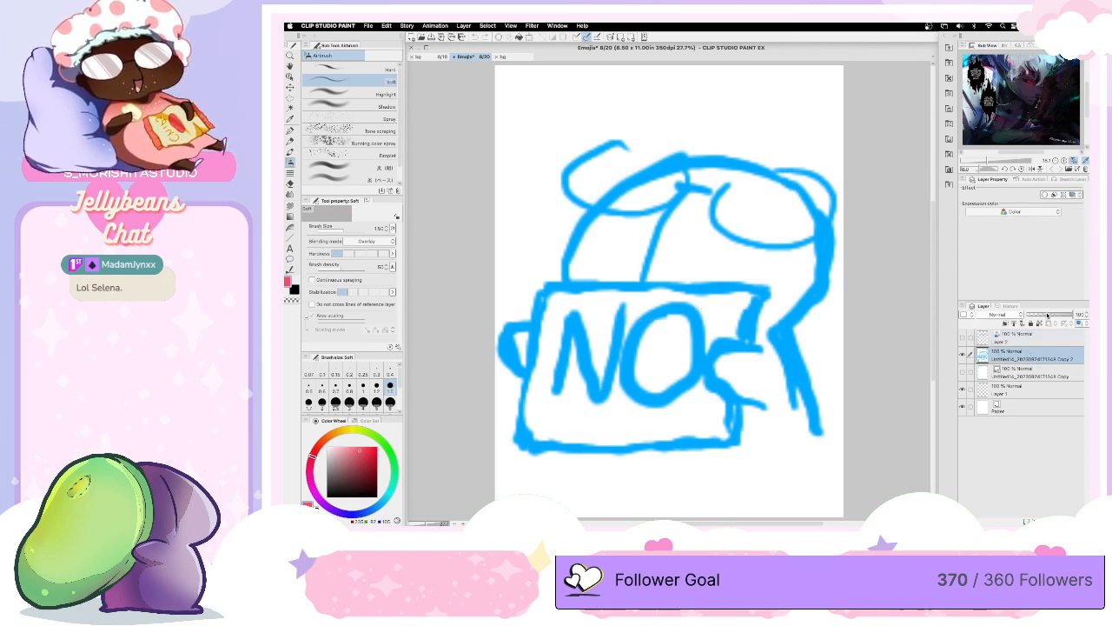
left_click_drag(1048, 312, 1042, 315)
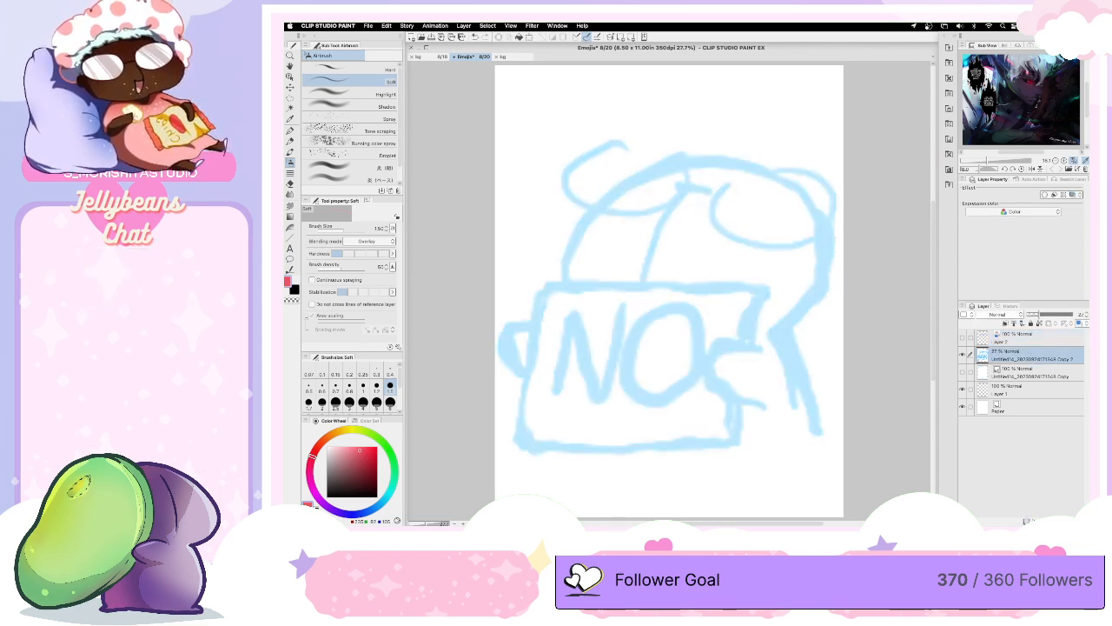
key("super+shift+n")
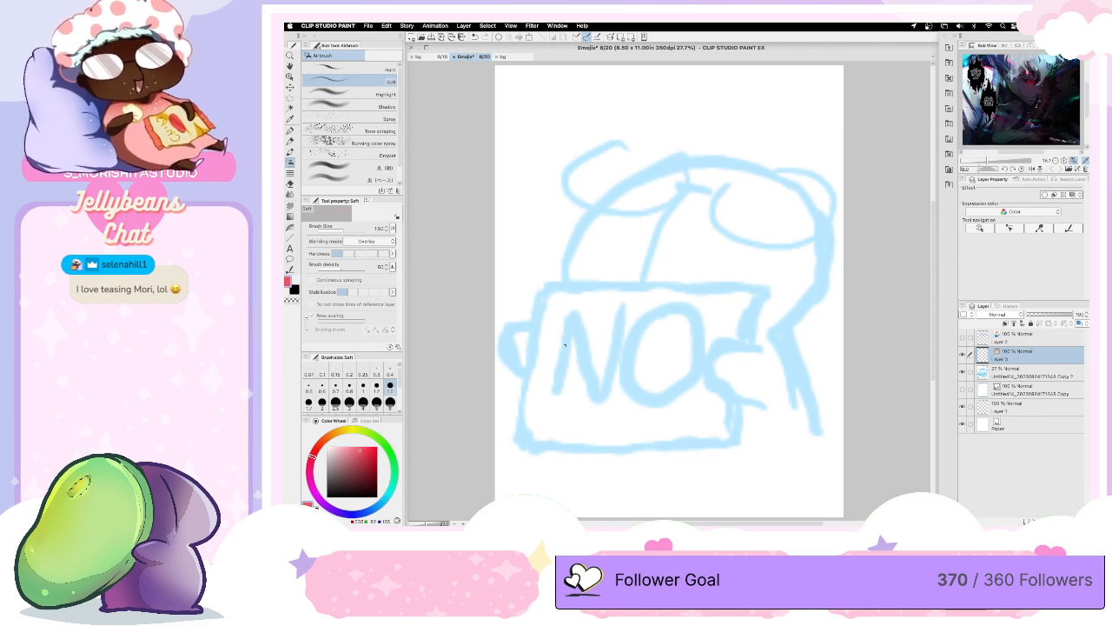
left_click(328, 496)
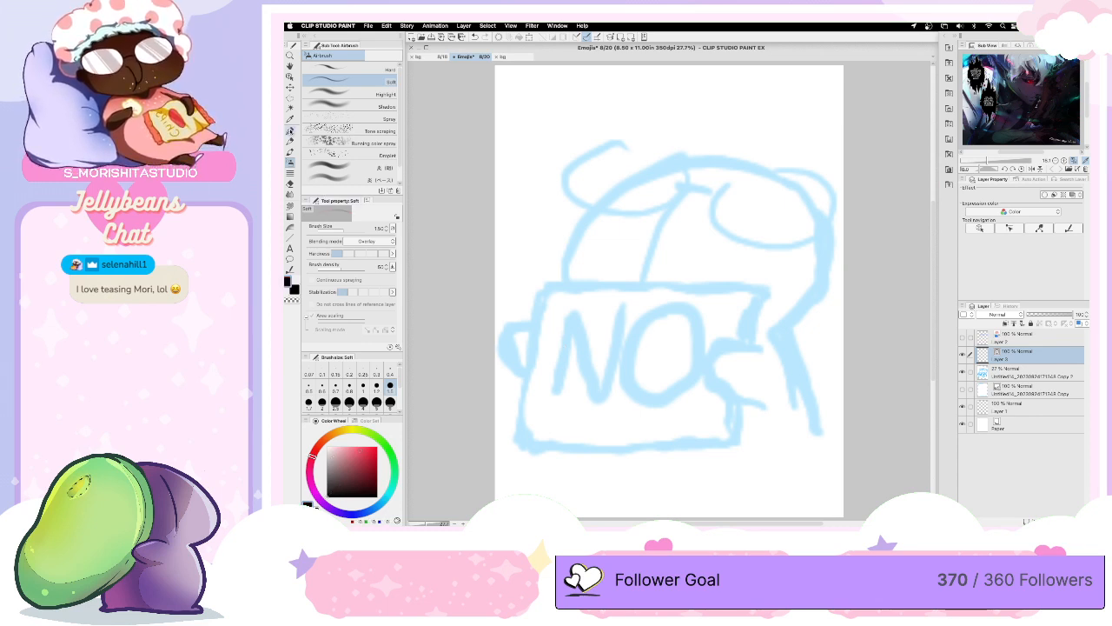
left_click(290, 129)
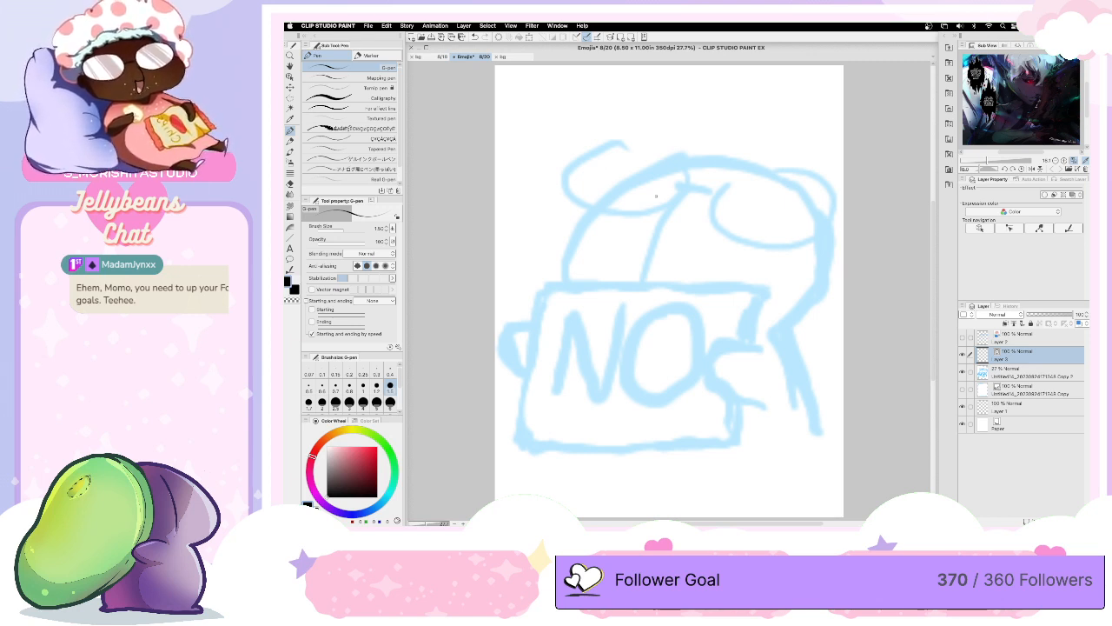
- In the bg document, show the mirror commission layer and move its comic page upward to bring its lower panel into the canvas
left_click(443, 57)
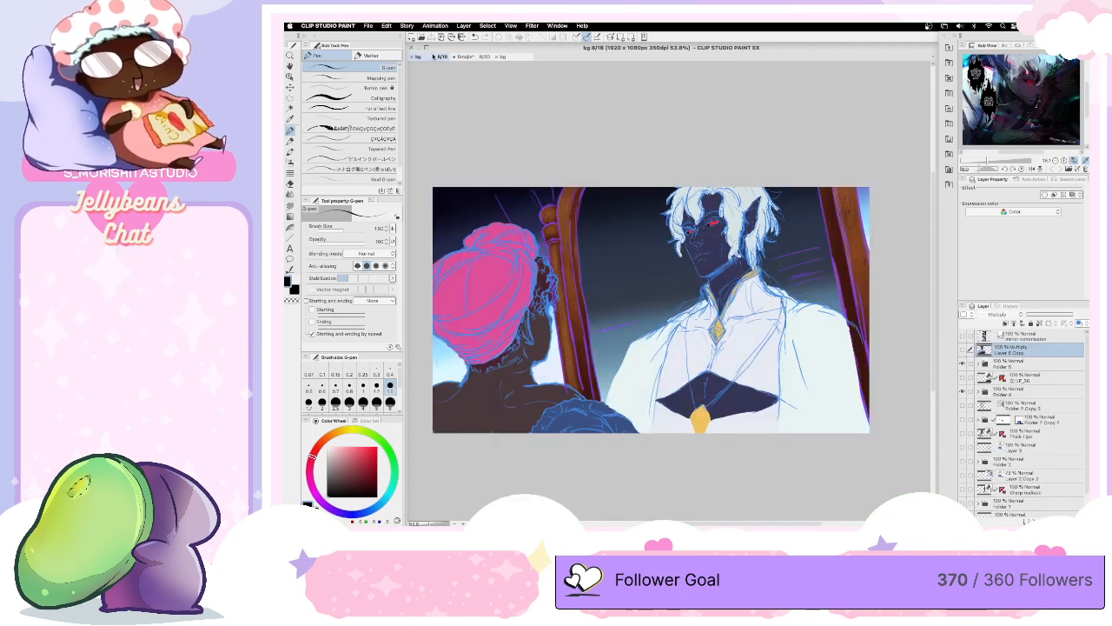
left_click(963, 335)
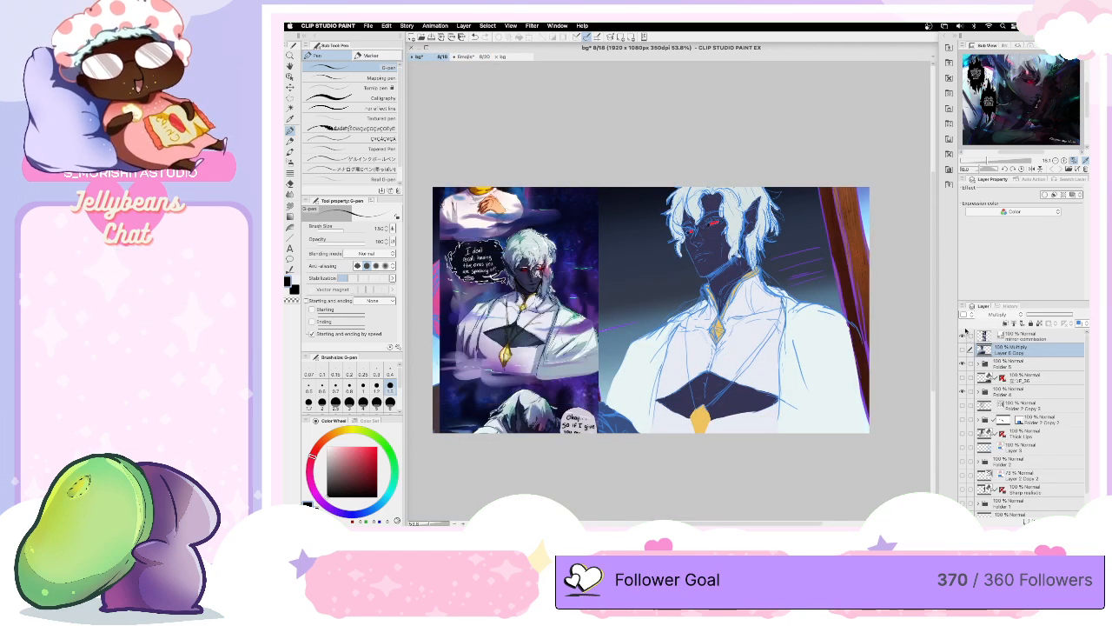
key("o")
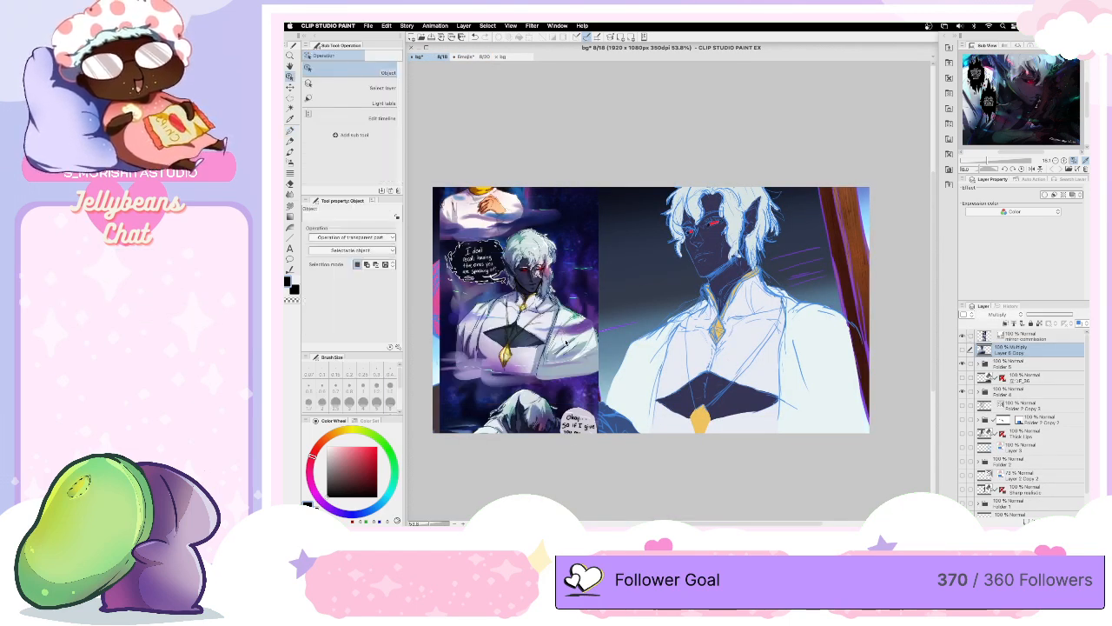
left_click_drag(560, 340, 557, 201)
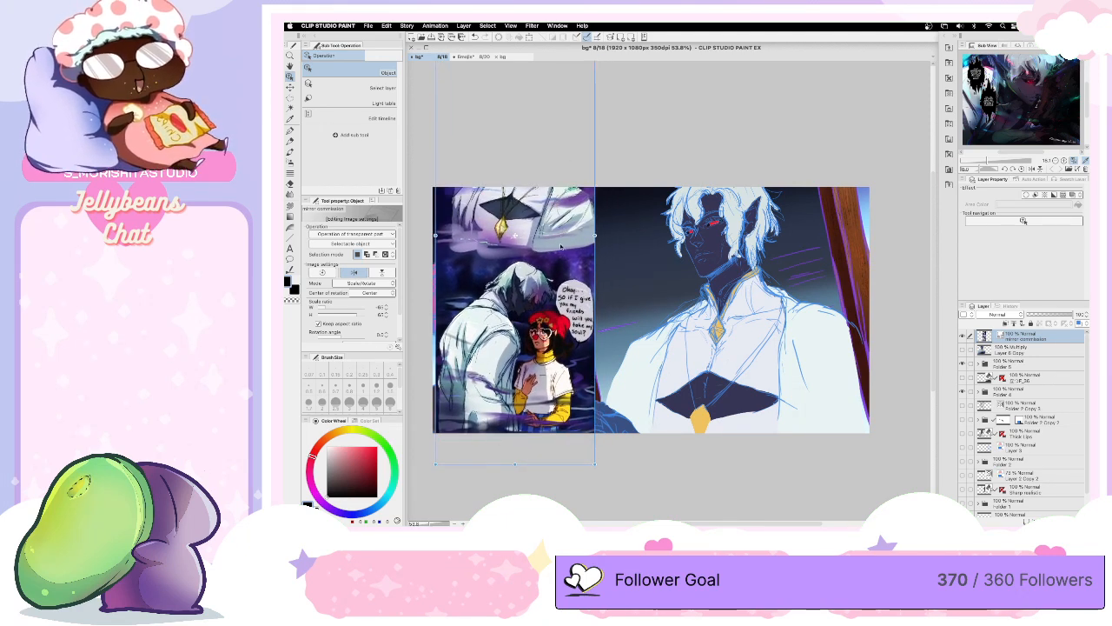
left_click_drag(561, 247, 550, 211)
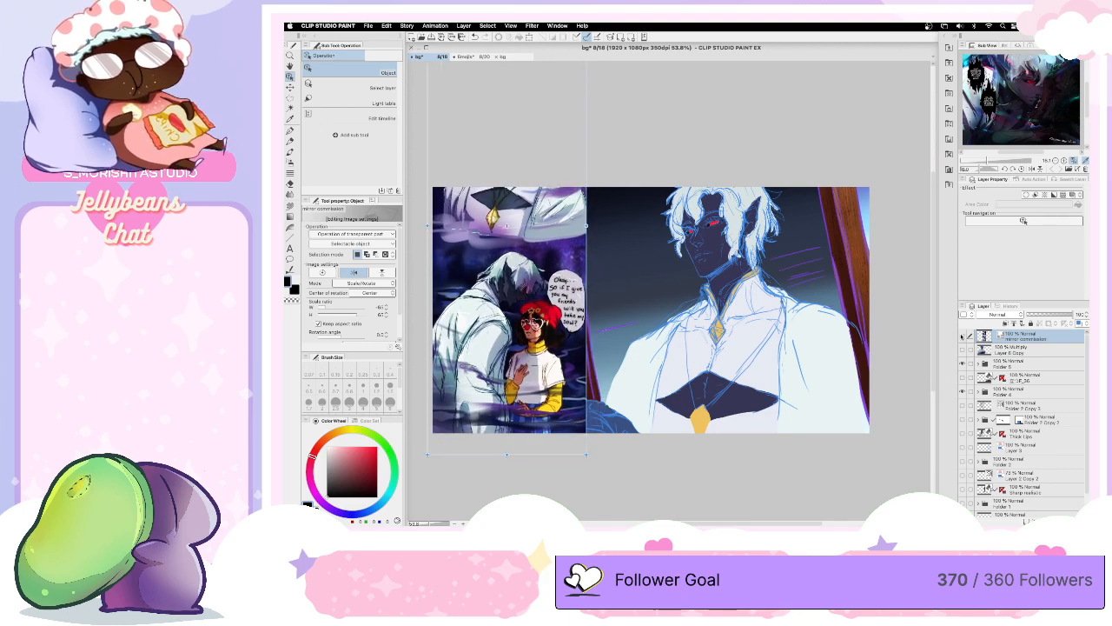
left_click(962, 335)
left_click(962, 335)
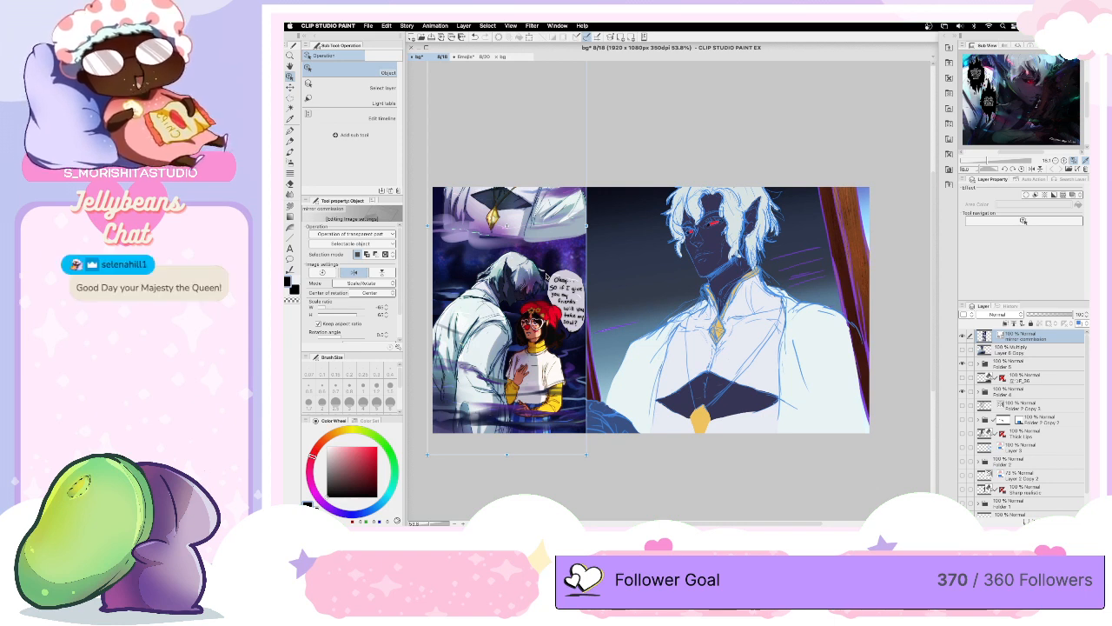
- In the Emojis document, set the G-pen size to 4 and ink the head outline down through the neck and shoulder
left_click(467, 55)
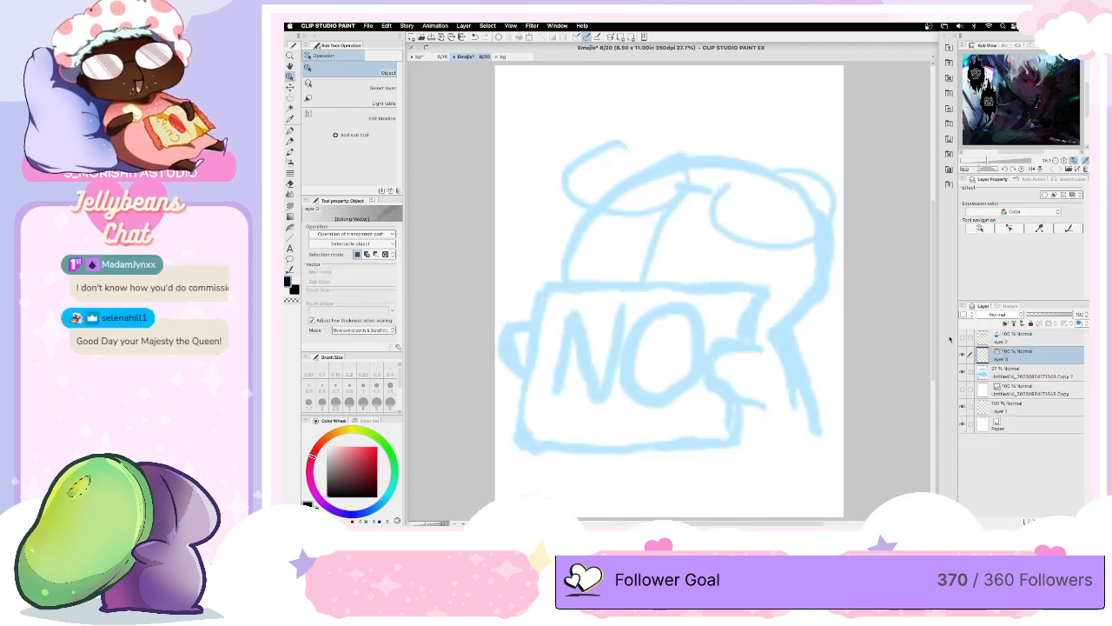
left_click(292, 130)
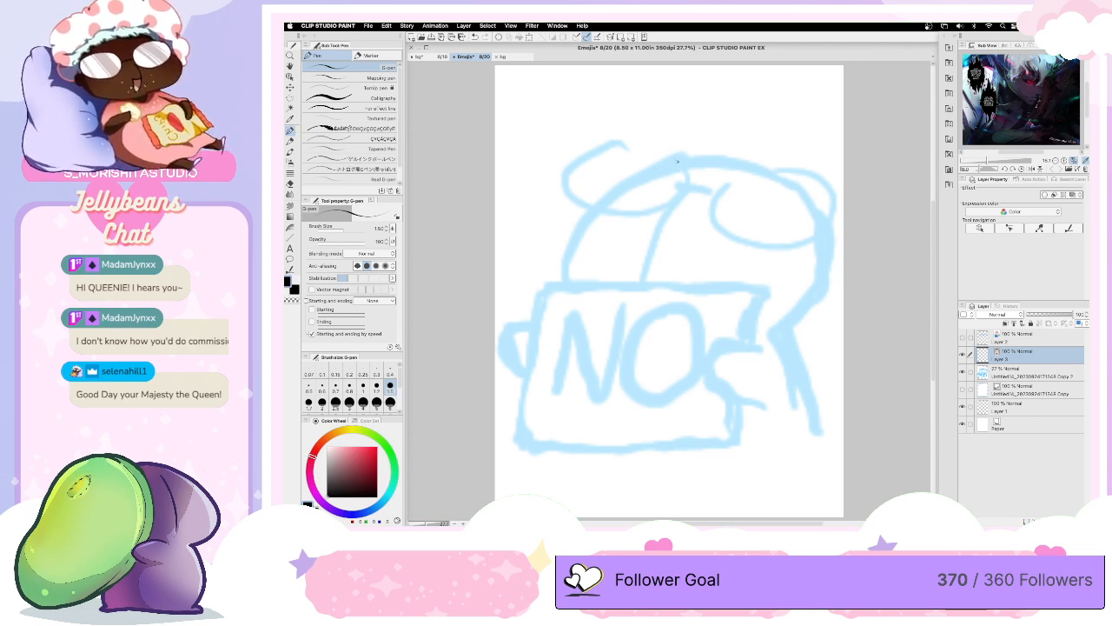
key("bracketright")
key("bracketright")
key("bracketright")
key("bracketright")
key("bracketright")
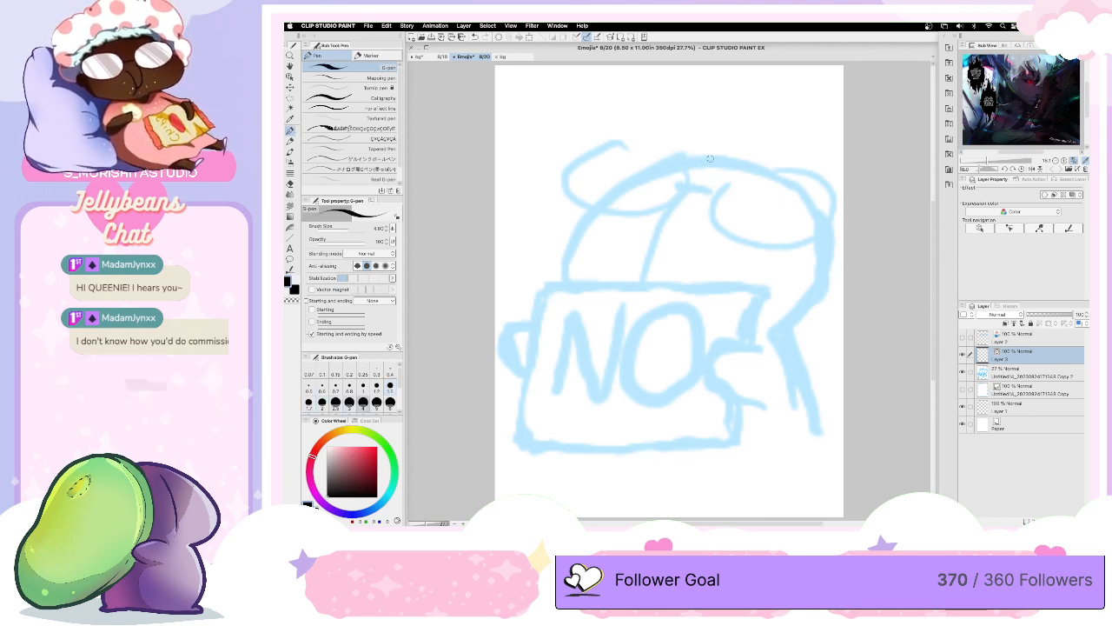
mouse_move(710, 158)
left_mouse_down()
mouse_move(621, 186)
mouse_move(570, 242)
mouse_move(569, 280)
left_mouse_up()
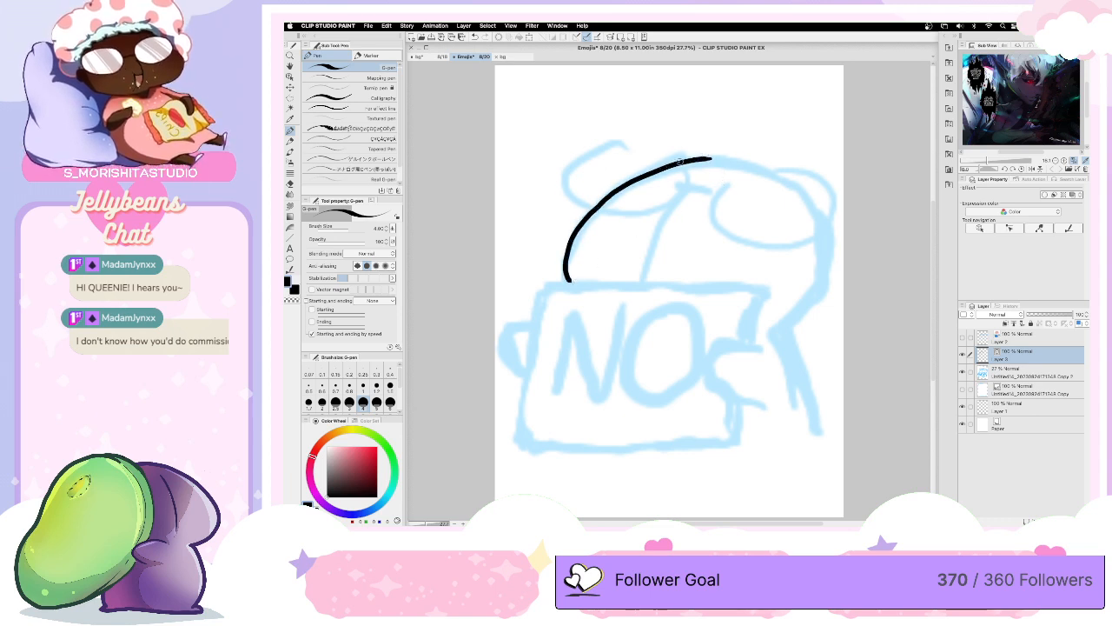
mouse_move(708, 159)
left_mouse_down()
mouse_move(784, 181)
mouse_move(821, 221)
mouse_move(823, 273)
mouse_move(779, 338)
mouse_move(820, 461)
left_mouse_up()
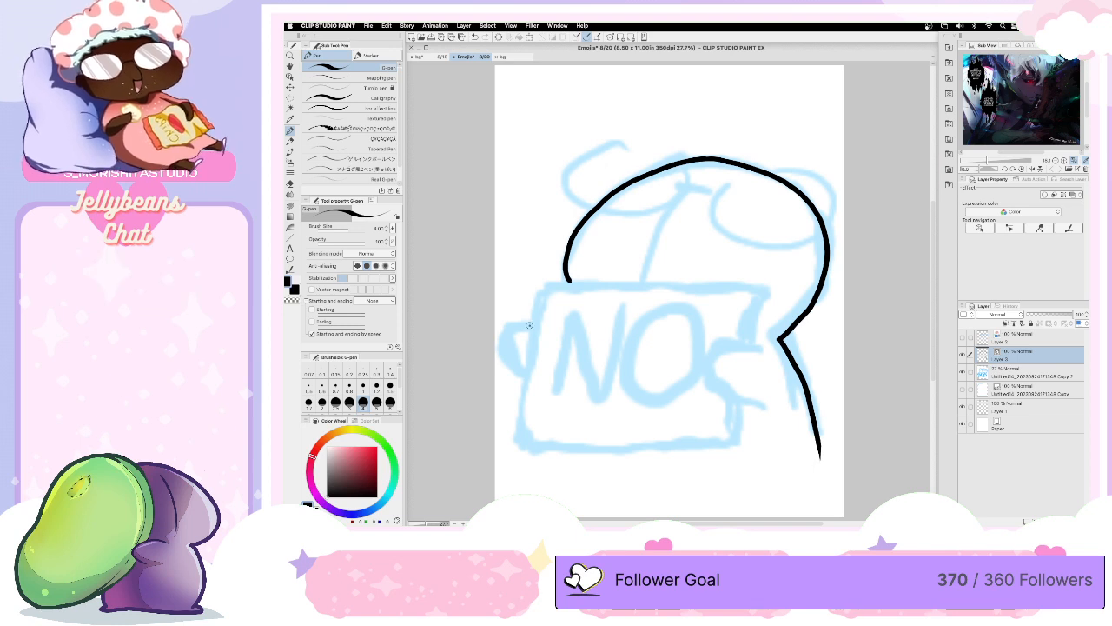
- Ink both hands at the sides of the NO sign and the curved line running down the head
mouse_move(529, 325)
left_mouse_down()
mouse_move(505, 340)
mouse_move(509, 365)
mouse_move(525, 372)
left_mouse_up()
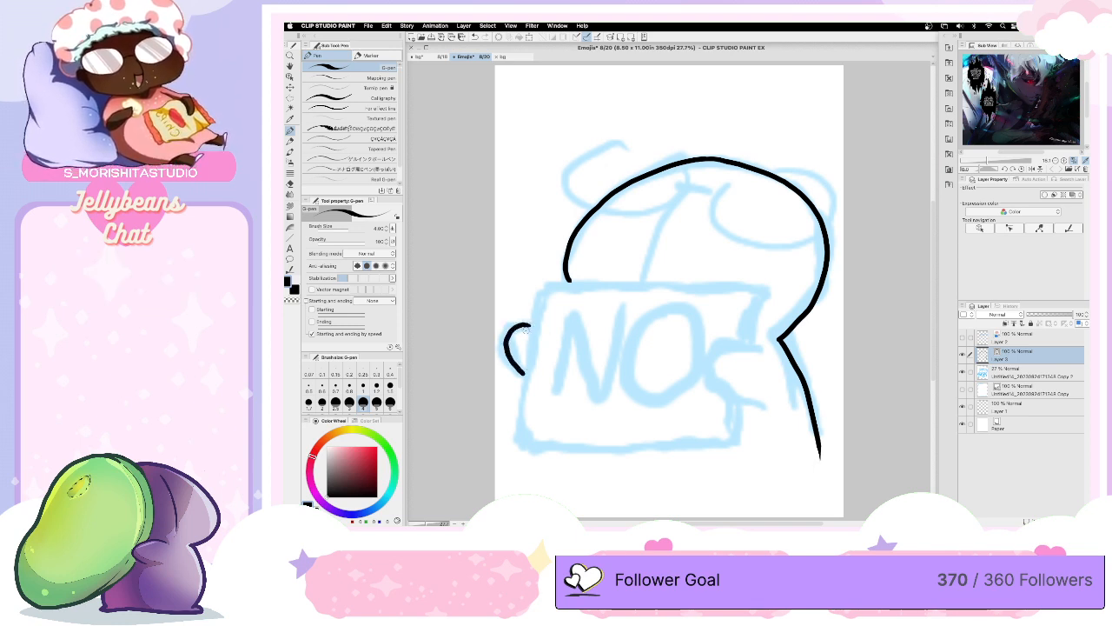
mouse_move(771, 348)
left_mouse_down()
mouse_move(718, 350)
mouse_move(713, 370)
mouse_move(726, 392)
mouse_move(778, 412)
left_mouse_up()
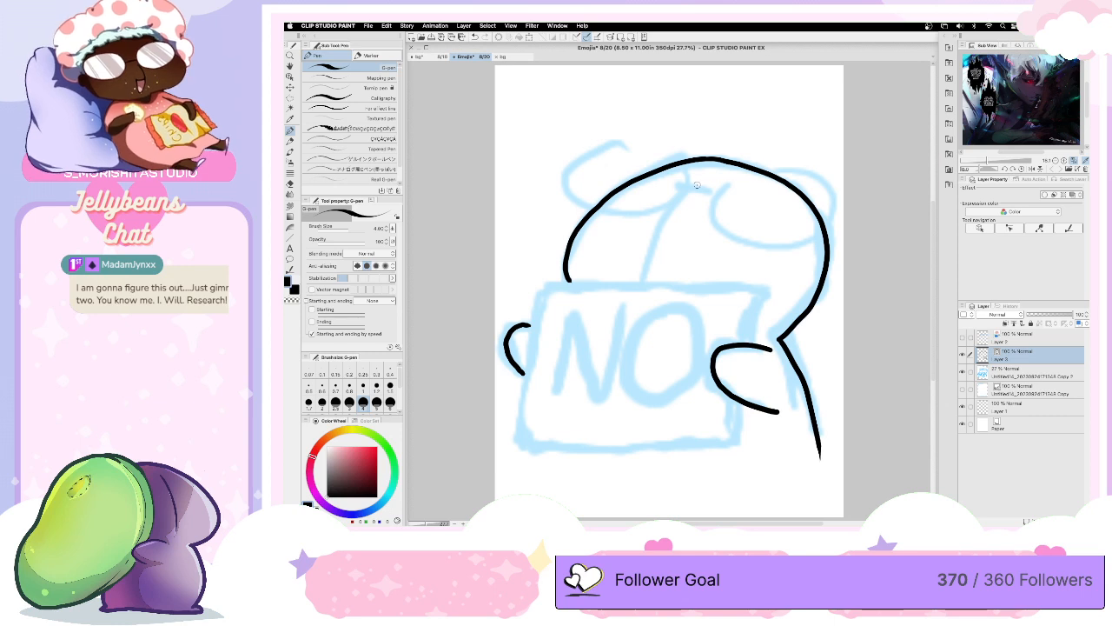
mouse_move(696, 183)
left_mouse_down()
mouse_move(658, 224)
mouse_move(643, 287)
left_mouse_up()
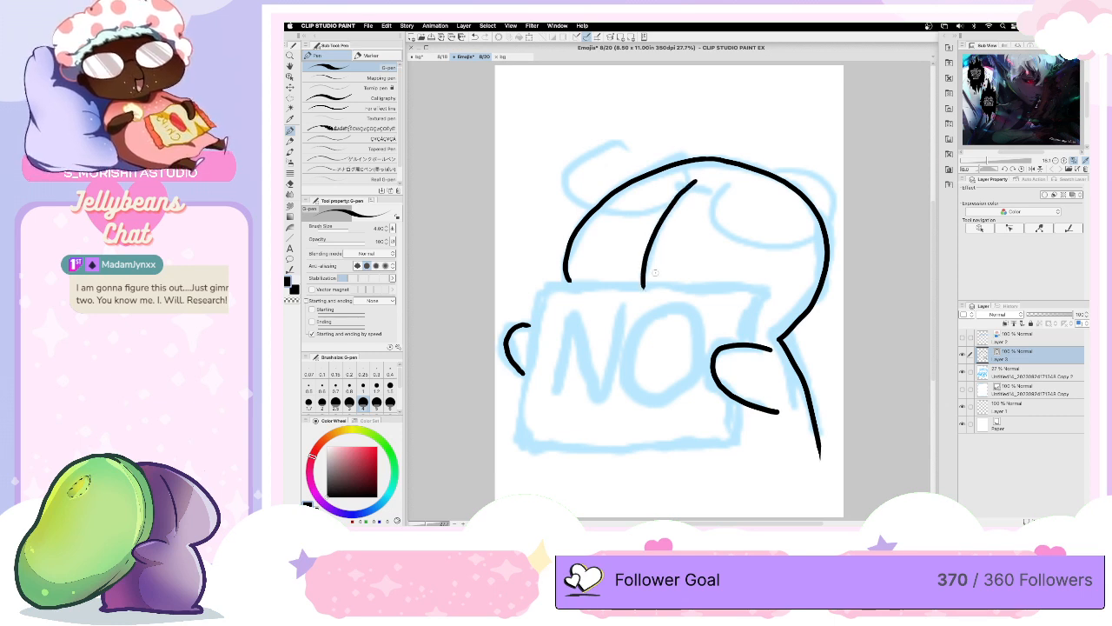
- Ink the glasses on top of the head: the bridge and both rounded lens outlines, extending their open upper ends
left_click_drag(672, 188, 713, 193)
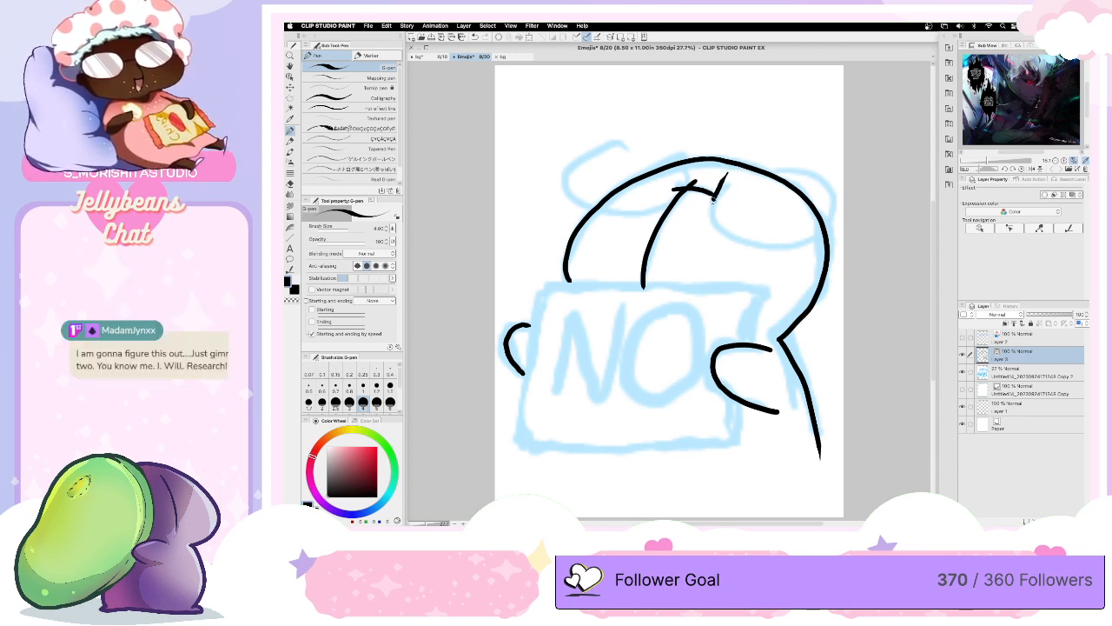
mouse_move(727, 174)
left_mouse_down()
mouse_move(743, 239)
mouse_move(839, 198)
mouse_move(826, 167)
left_mouse_up()
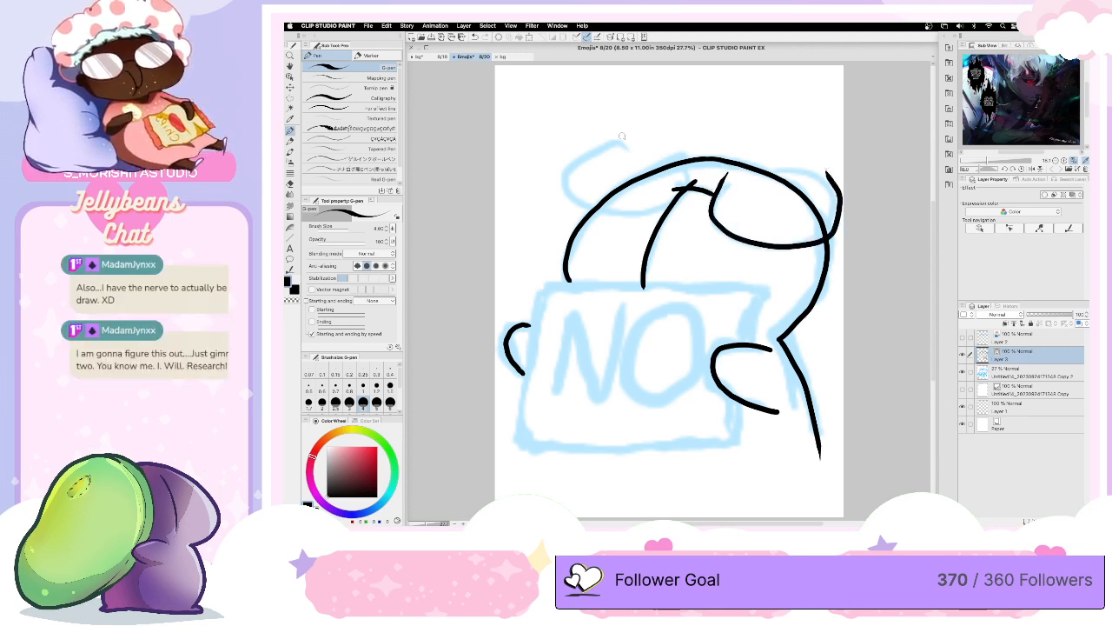
mouse_move(623, 141)
left_mouse_down()
mouse_move(563, 178)
mouse_move(565, 205)
mouse_move(644, 206)
left_mouse_up()
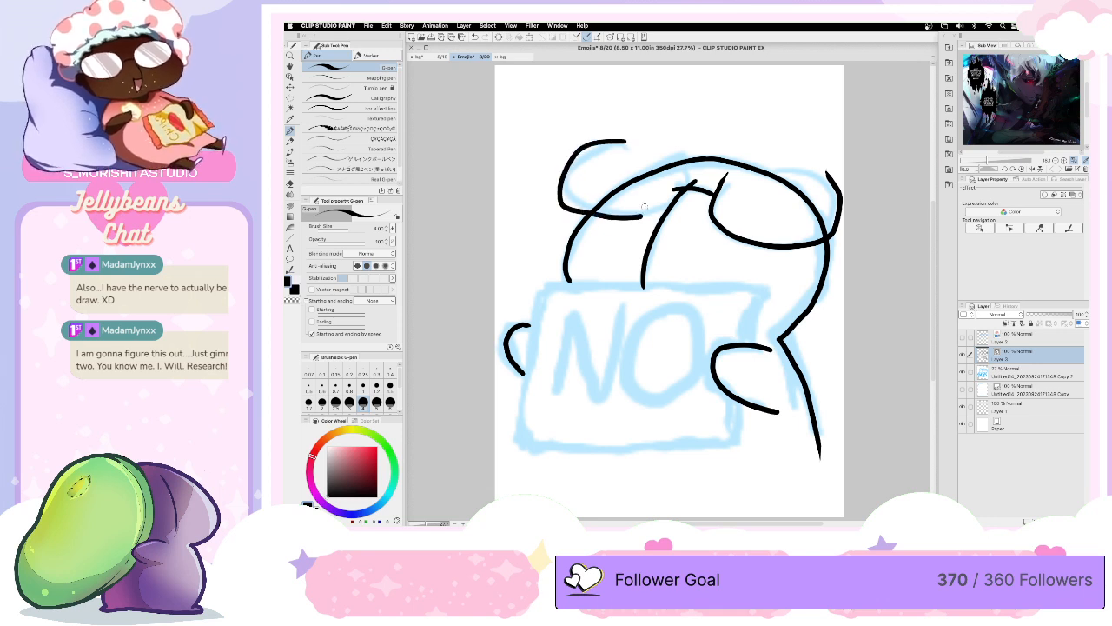
key("ctrl+z")
mouse_move(612, 141)
left_mouse_down()
mouse_move(580, 163)
mouse_move(582, 213)
mouse_move(648, 218)
mouse_move(678, 196)
mouse_move(681, 164)
left_mouse_up()
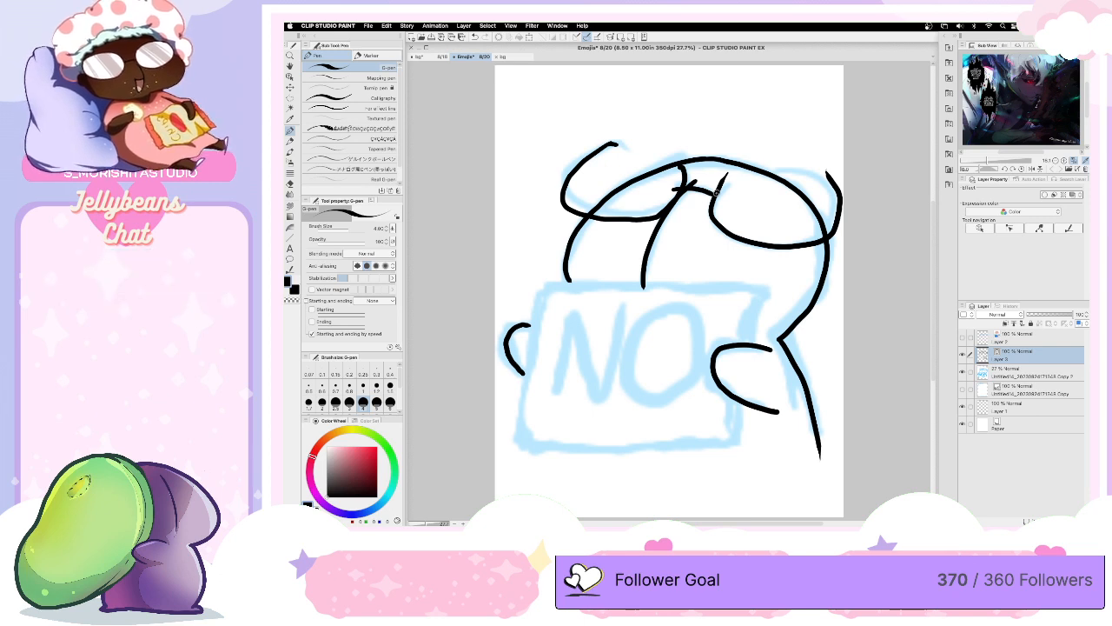
left_click_drag(829, 176, 813, 167)
left_click_drag(615, 142, 632, 142)
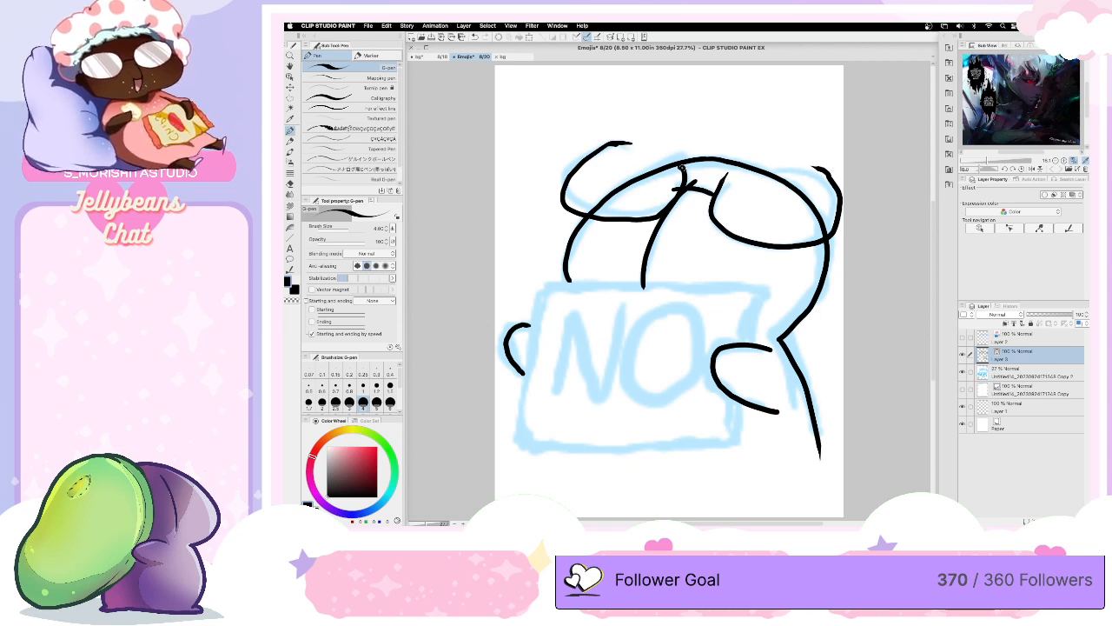
left_click_drag(726, 175, 754, 159)
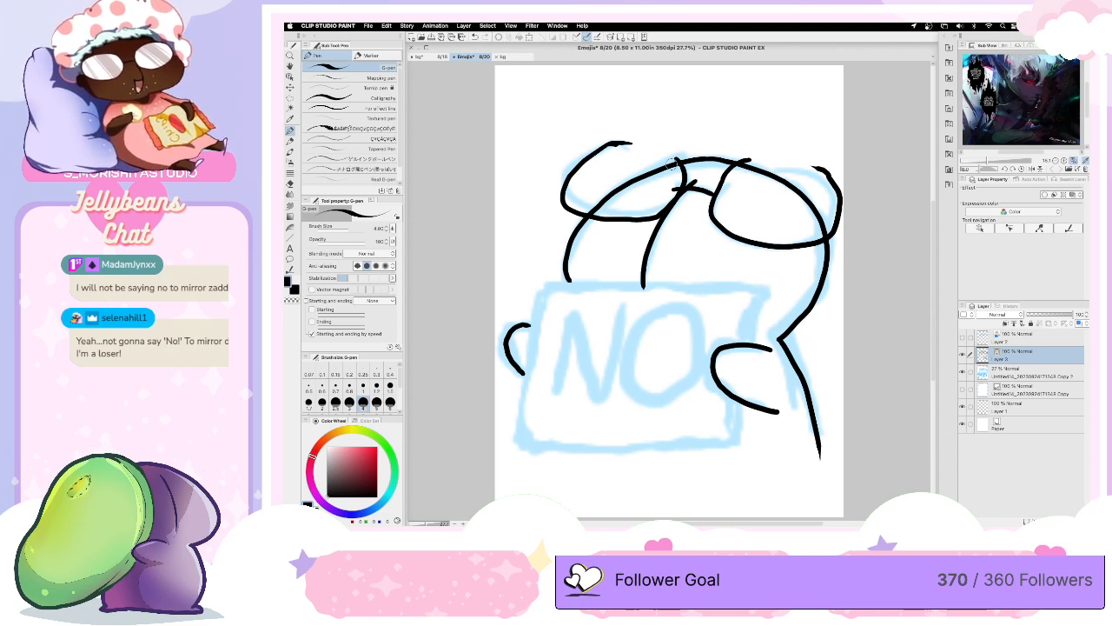
- Ink the rectangular outline of the sign, breaking its edge where the hand overlaps it
scroll(609, 286, "down", 2)
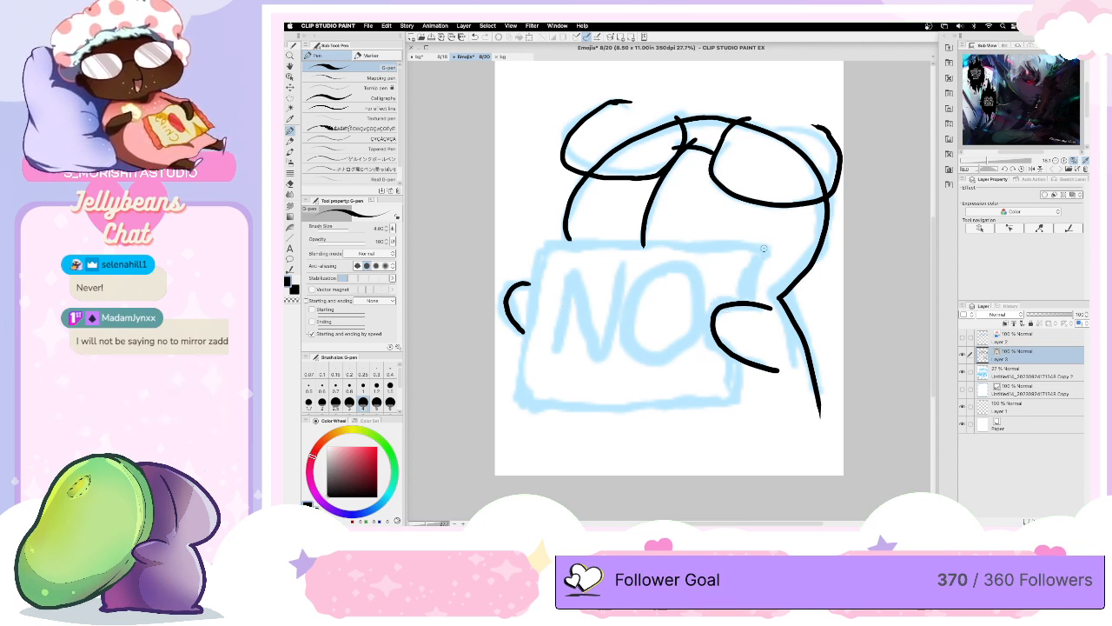
mouse_move(765, 249)
left_mouse_down()
mouse_move(546, 242)
mouse_move(529, 285)
mouse_move(531, 404)
mouse_move(725, 406)
mouse_move(739, 402)
mouse_move(748, 363)
left_mouse_up()
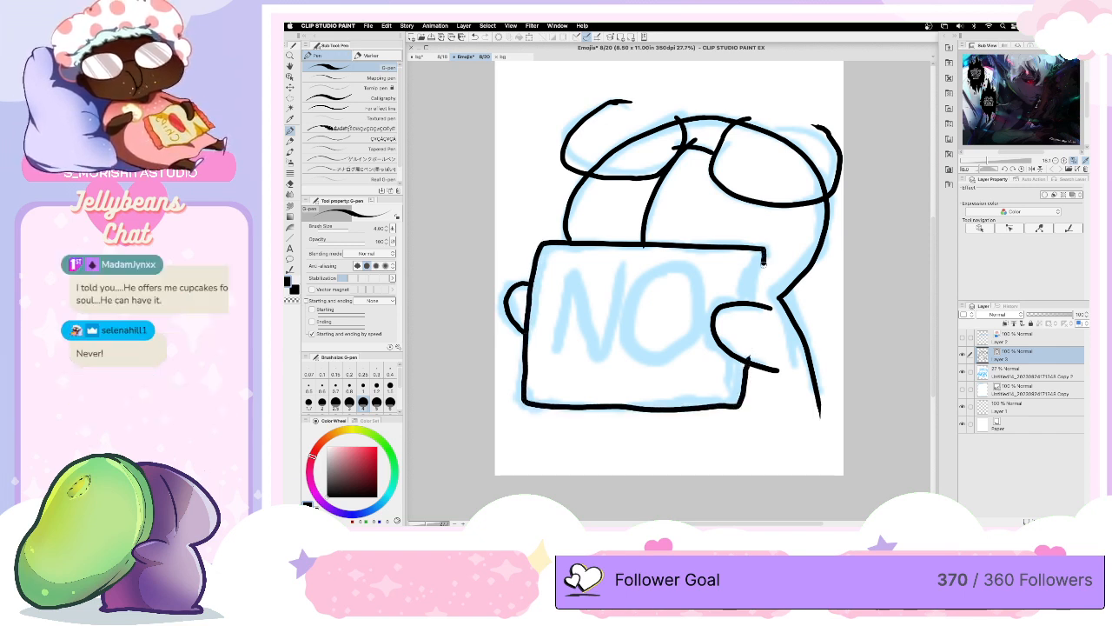
left_click_drag(762, 250, 761, 306)
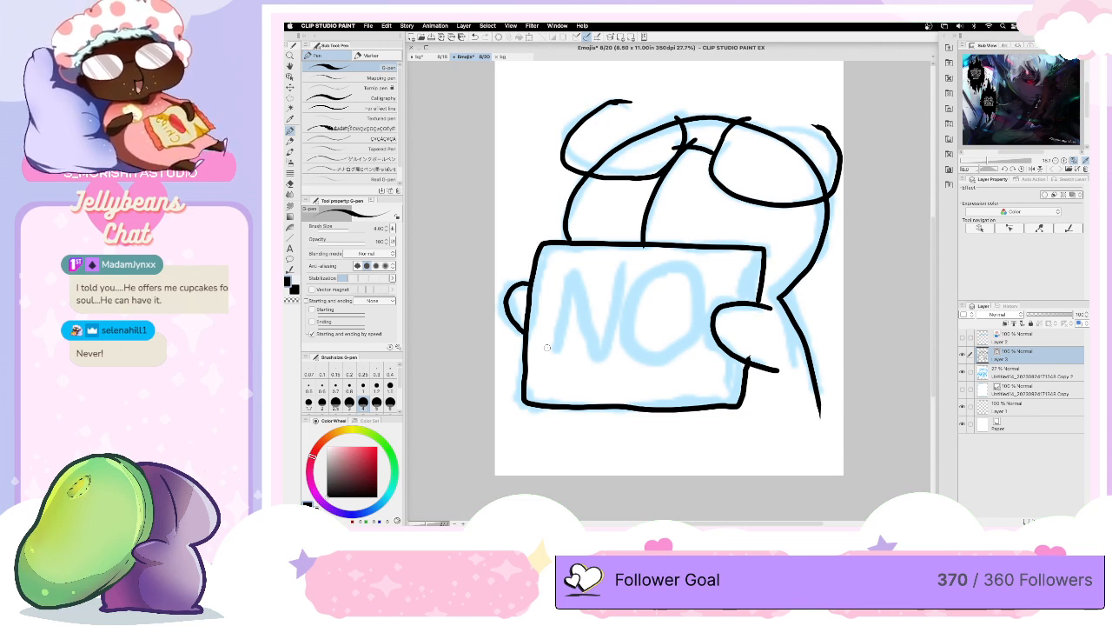
- Enlarge the G-pen and ink the first upright and the diagonal of the letter N on the sign
key("]")
key("]")
key("]")
key("]")
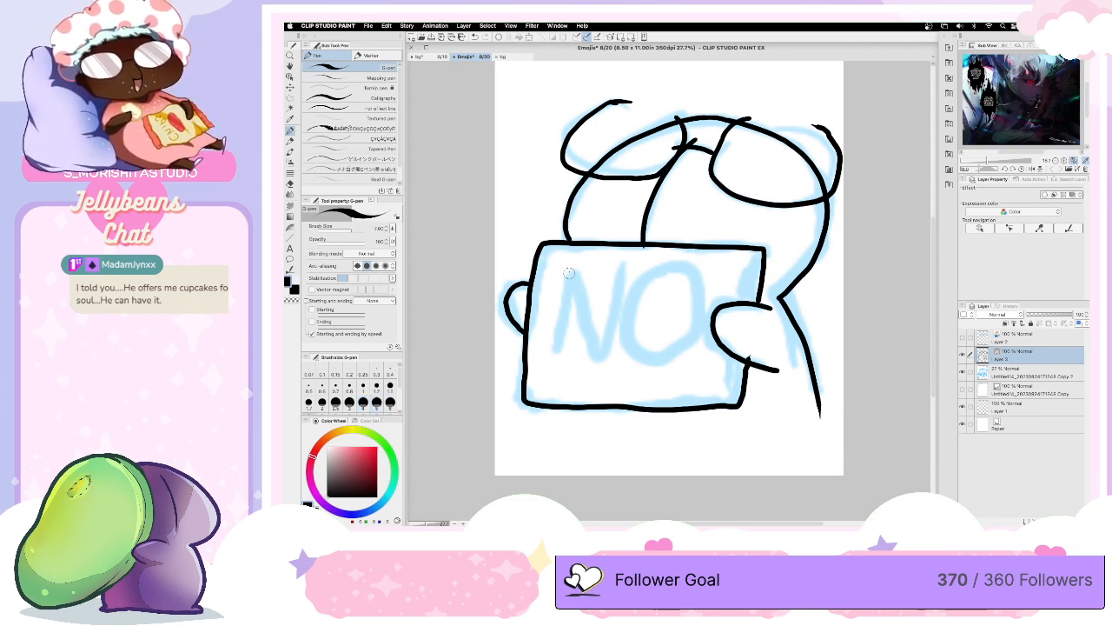
mouse_move(570, 268)
left_mouse_down()
mouse_move(556, 374)
mouse_move(566, 271)
mouse_move(552, 382)
mouse_move(569, 270)
mouse_move(556, 381)
left_mouse_up()
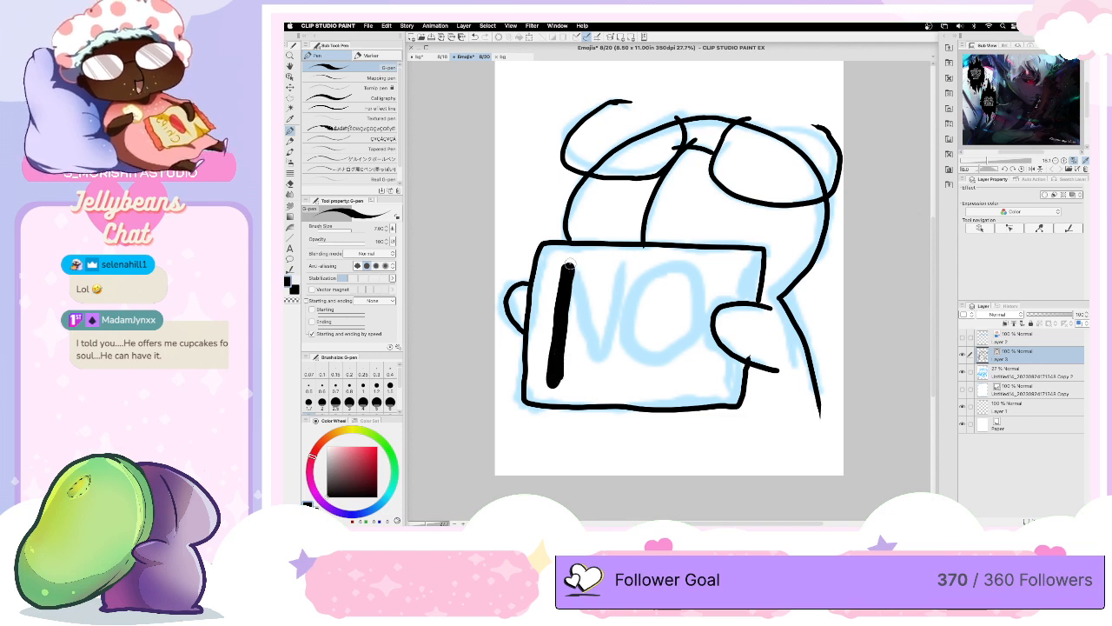
left_click_drag(570, 264, 596, 367)
left_click_drag(567, 277, 599, 379)
mouse_move(568, 266)
left_mouse_down()
mouse_move(557, 382)
mouse_move(570, 292)
left_mouse_up()
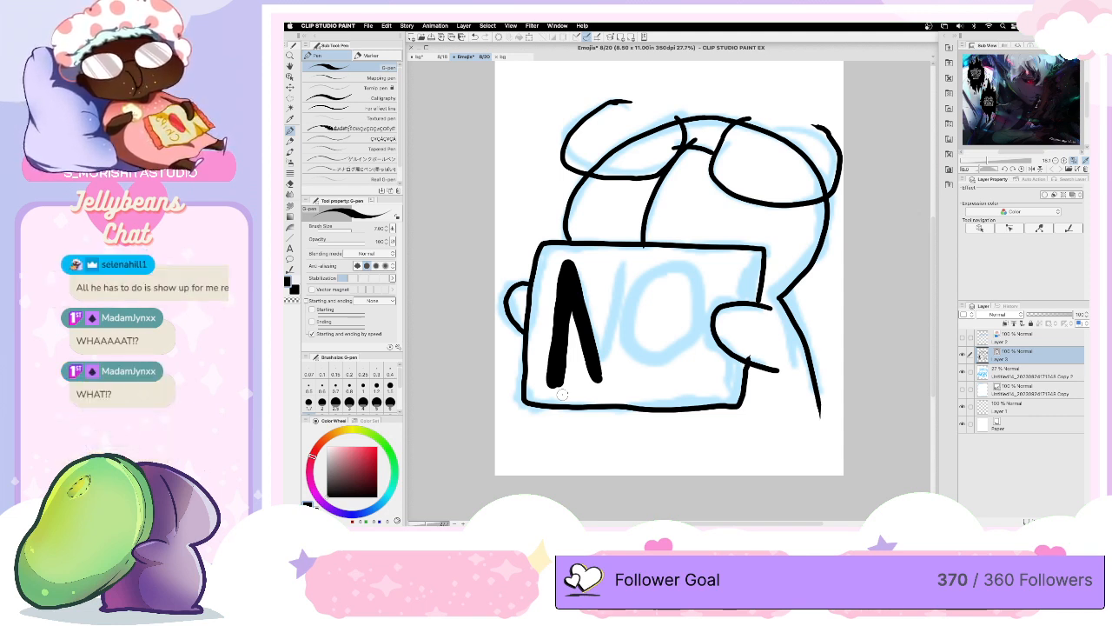
left_click(431, 57)
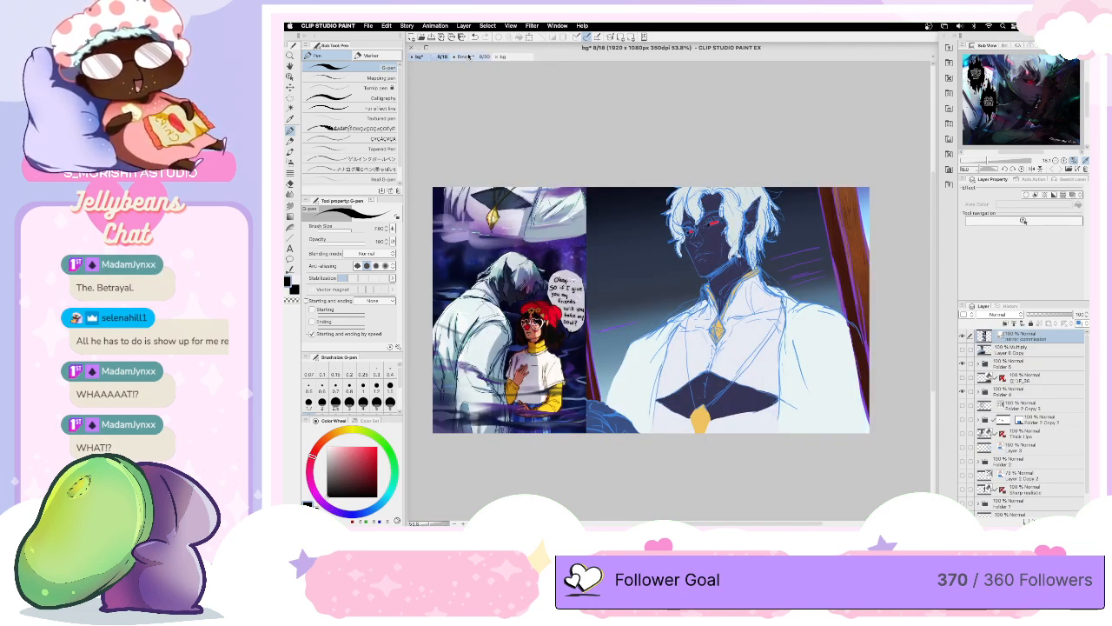
left_click(469, 57)
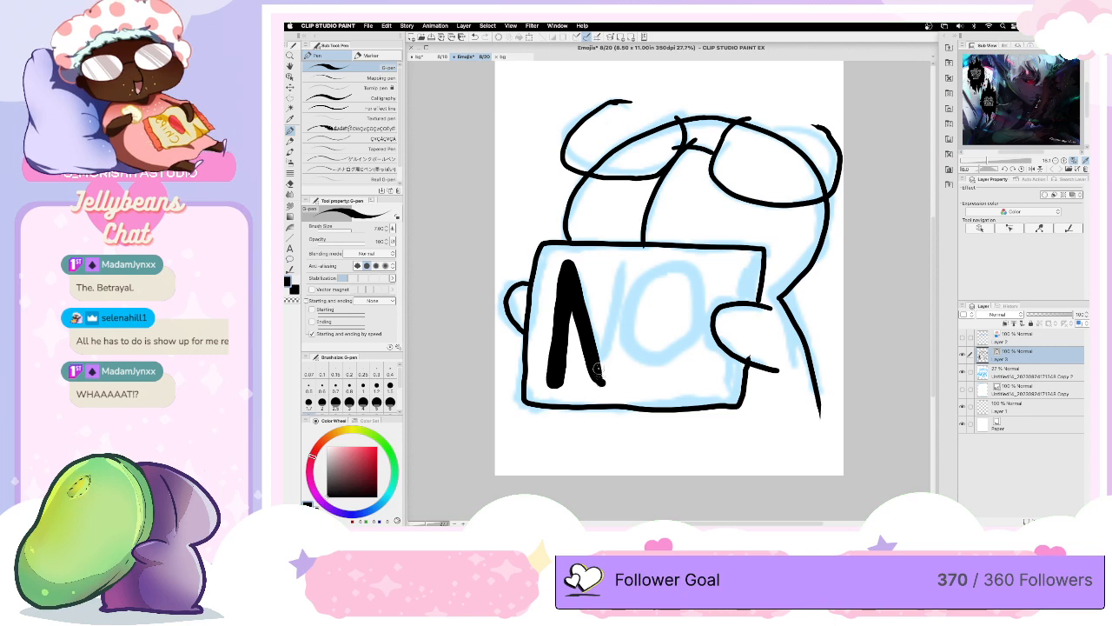
left_click_drag(600, 383, 605, 264)
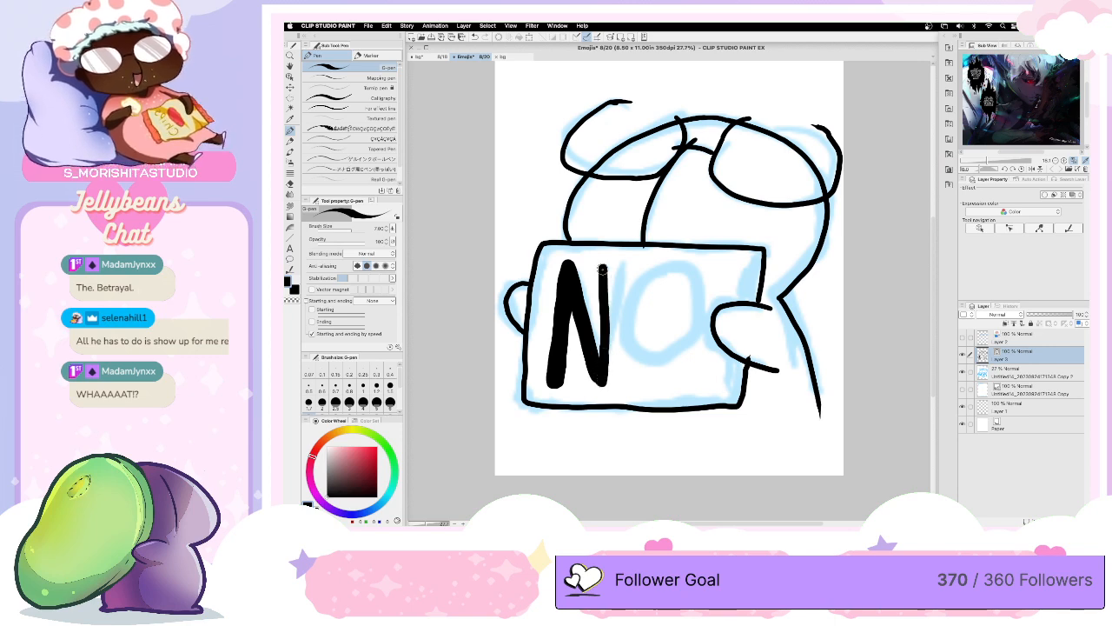
key("super+z")
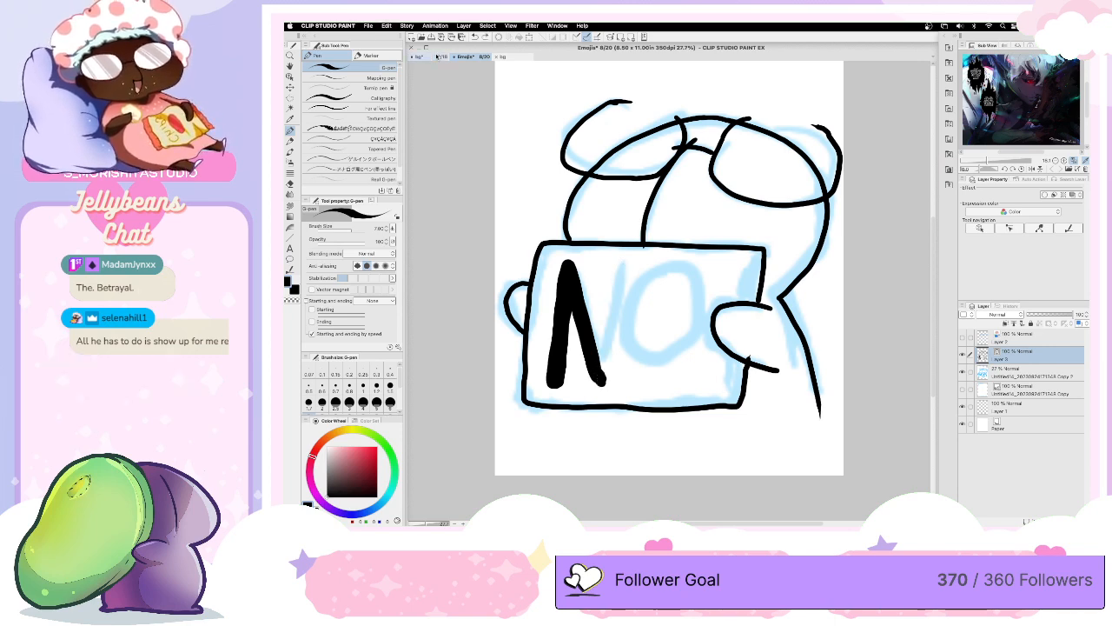
- In the bg document, enlarge the mirror commission comic page and shift it to show the white-haired character's panel
left_click(436, 57)
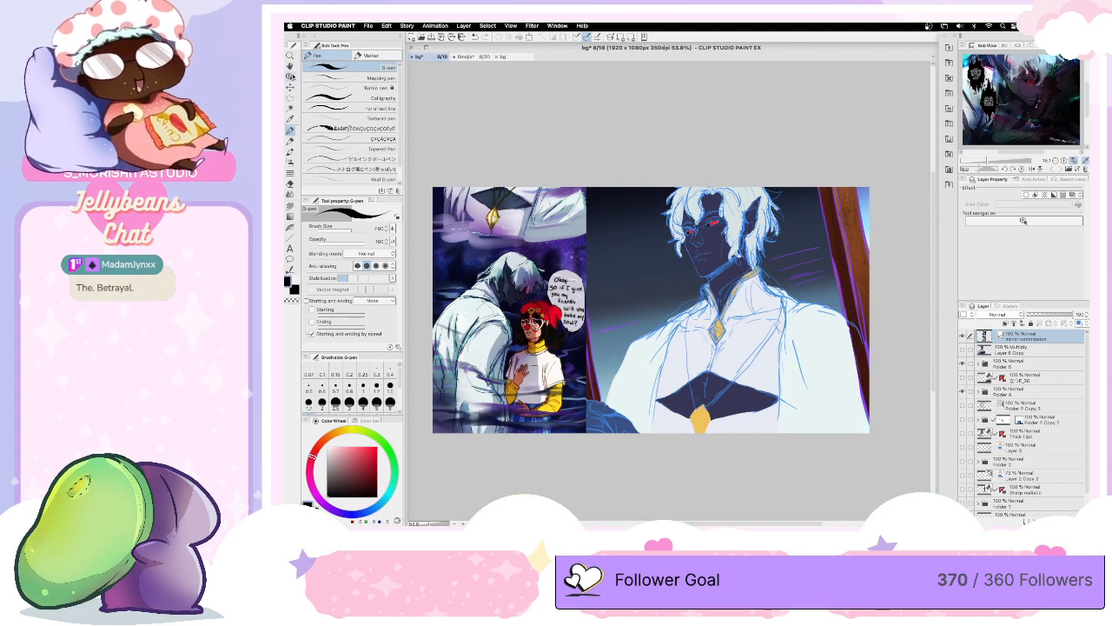
left_click(290, 77)
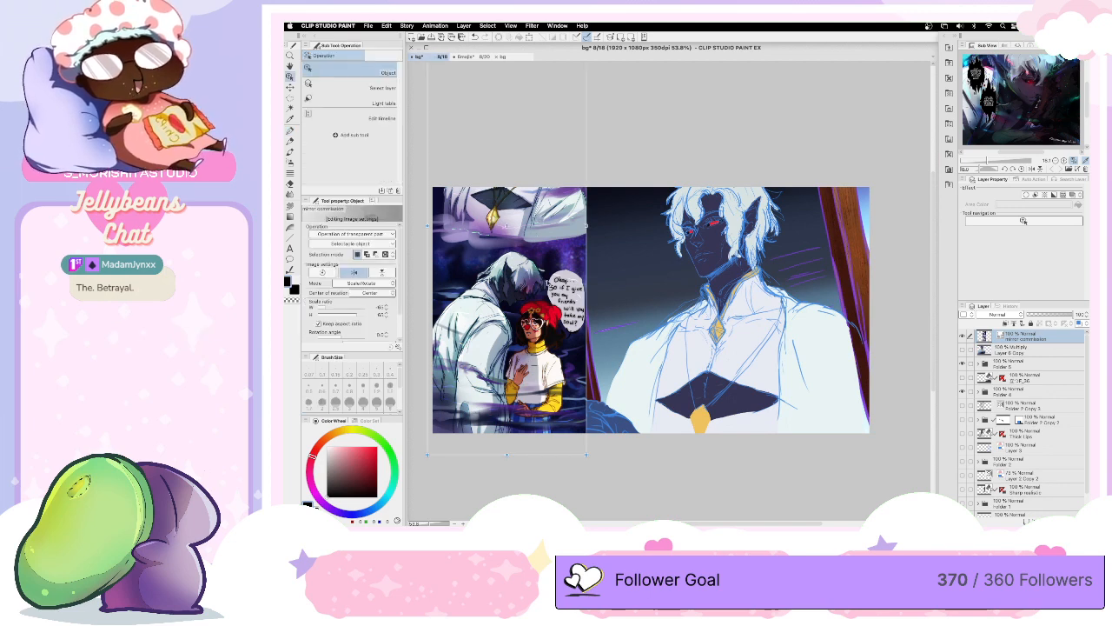
left_click_drag(513, 227, 556, 287)
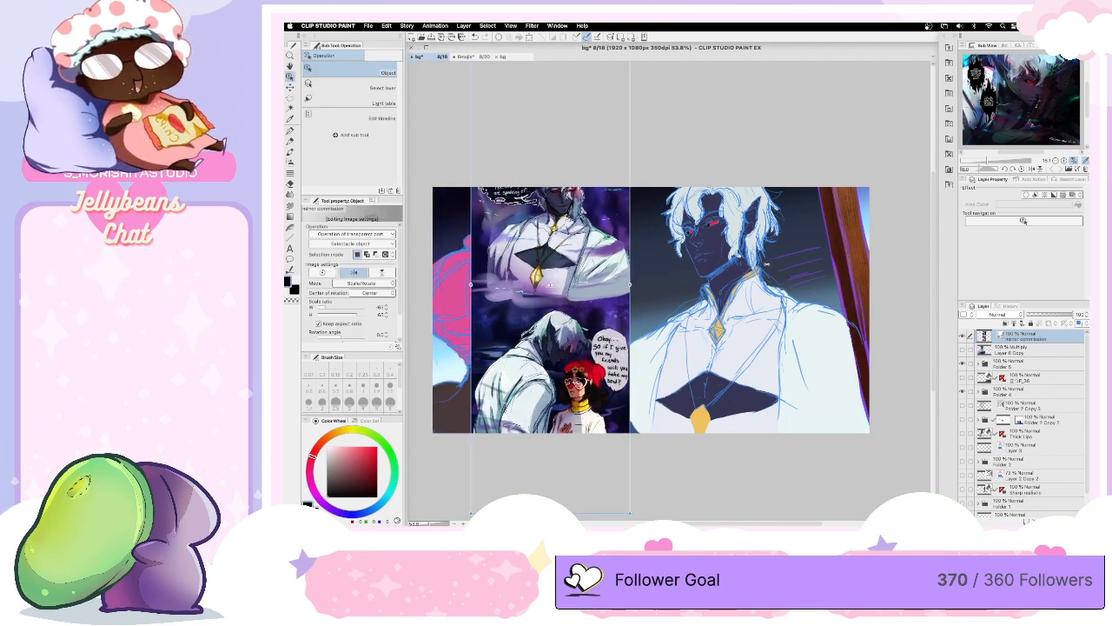
left_click_drag(630, 286, 767, 285)
left_click_drag(592, 269, 593, 368)
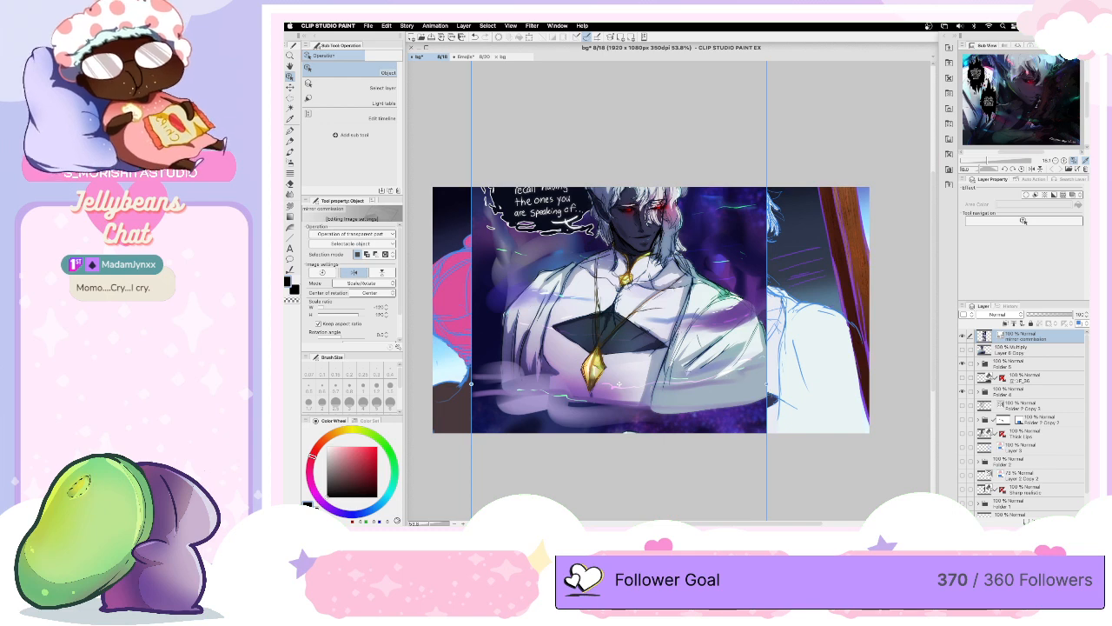
- Scale the mirror commission page down and place it along the canvas's left edge with the white-haired character's panel showing
left_click_drag(768, 383, 565, 330)
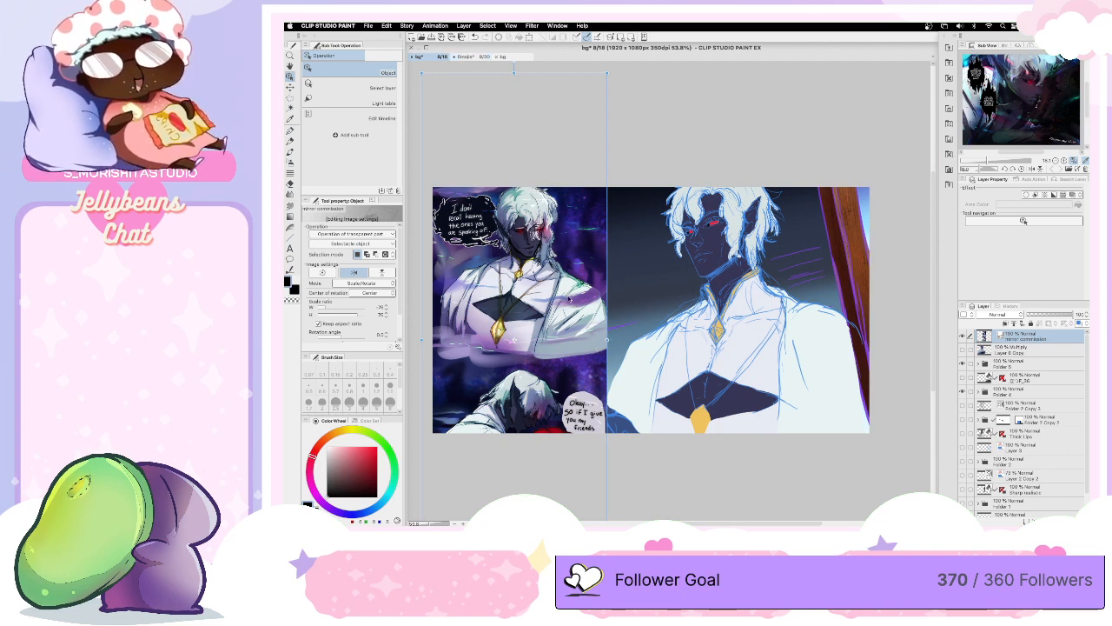
left_click_drag(581, 345, 575, 407)
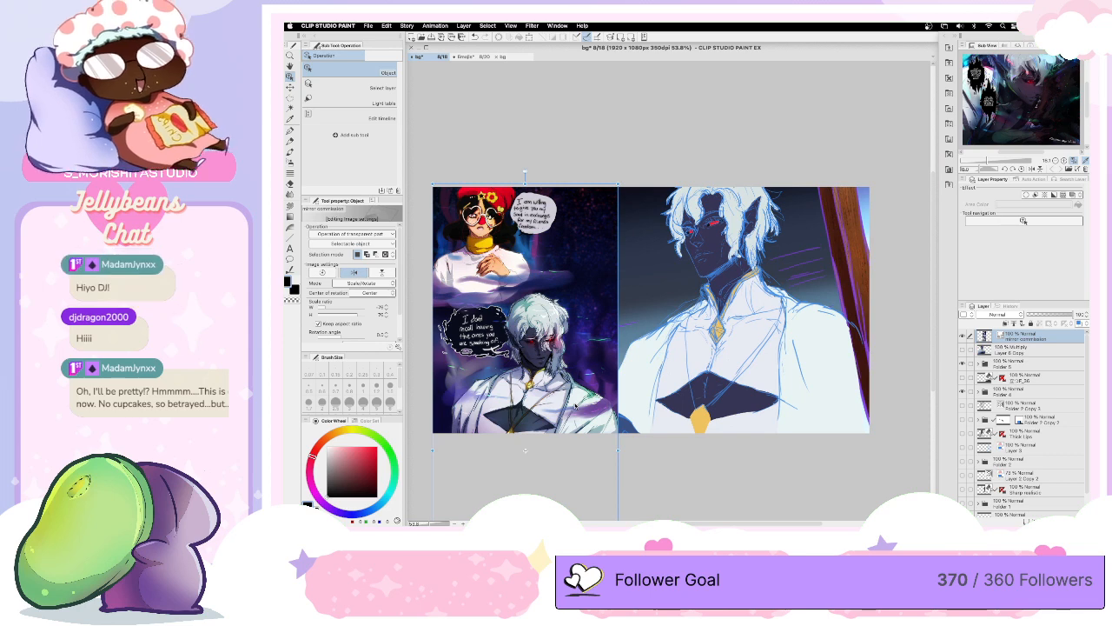
left_click_drag(601, 337, 606, 298)
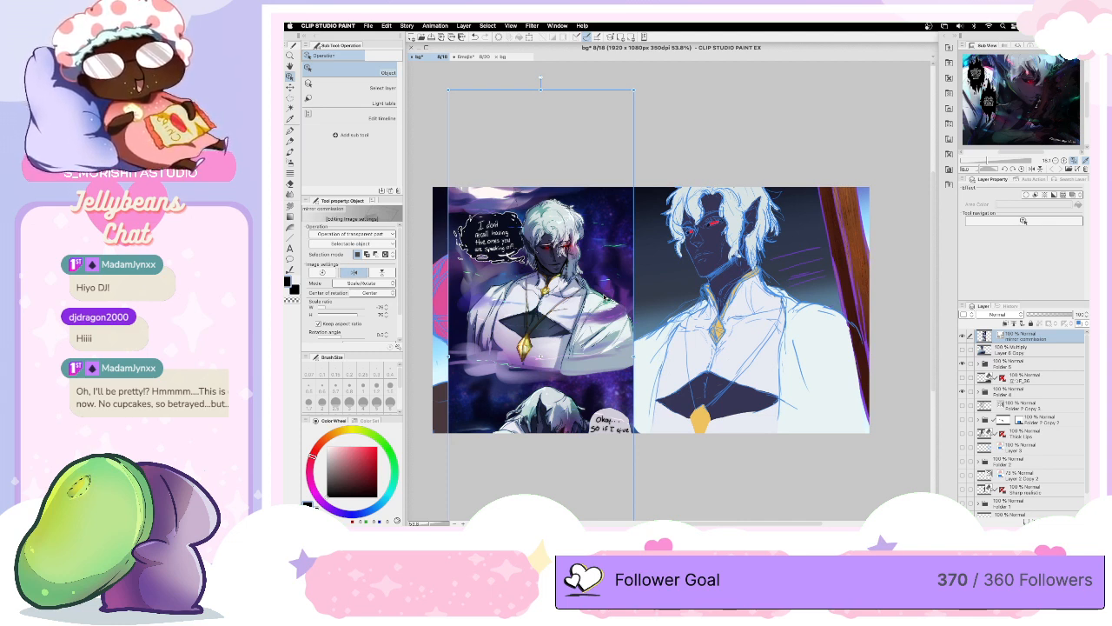
left_click_drag(633, 356, 595, 336)
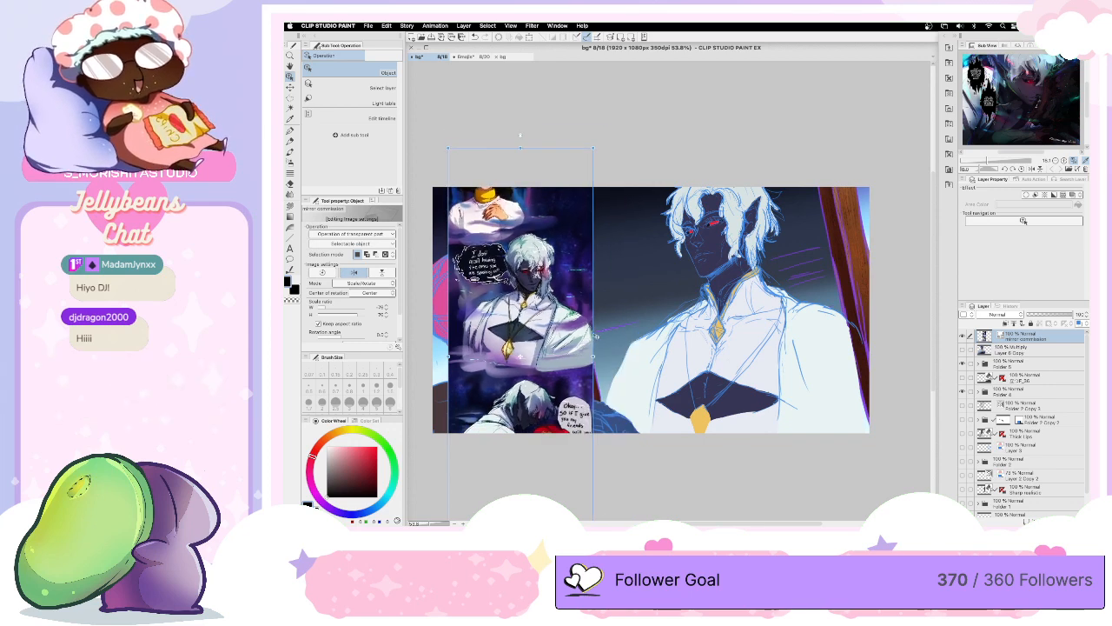
mouse_move(563, 262)
left_mouse_down()
mouse_move(544, 289)
mouse_move(556, 257)
left_mouse_up()
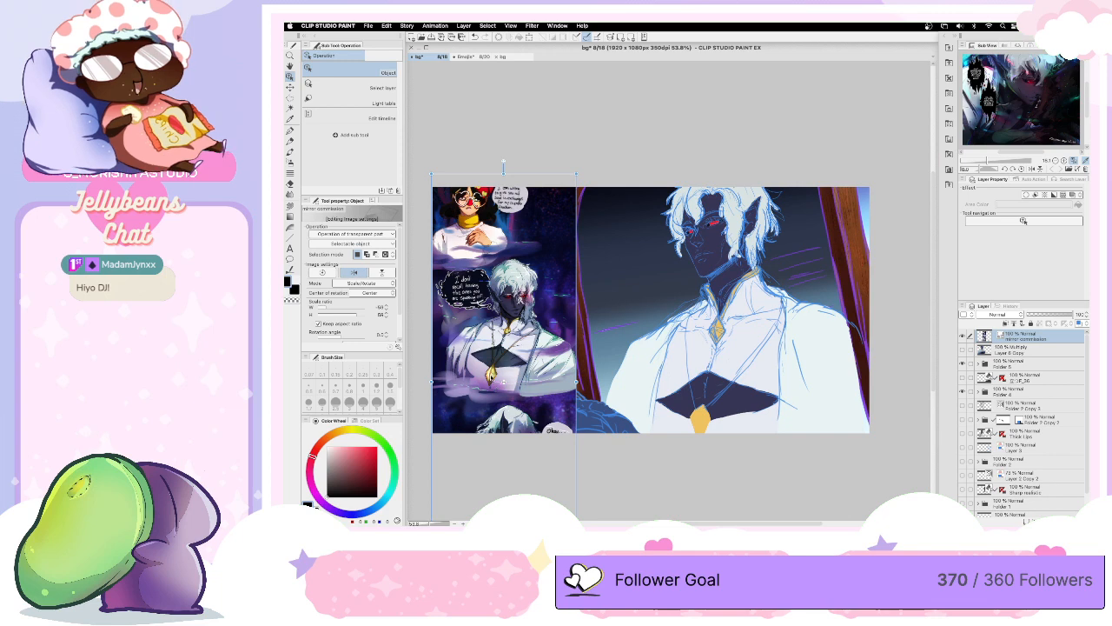
- In the Emojis document, ink the second upright of the N on the sign with the G-pen
left_click(473, 58)
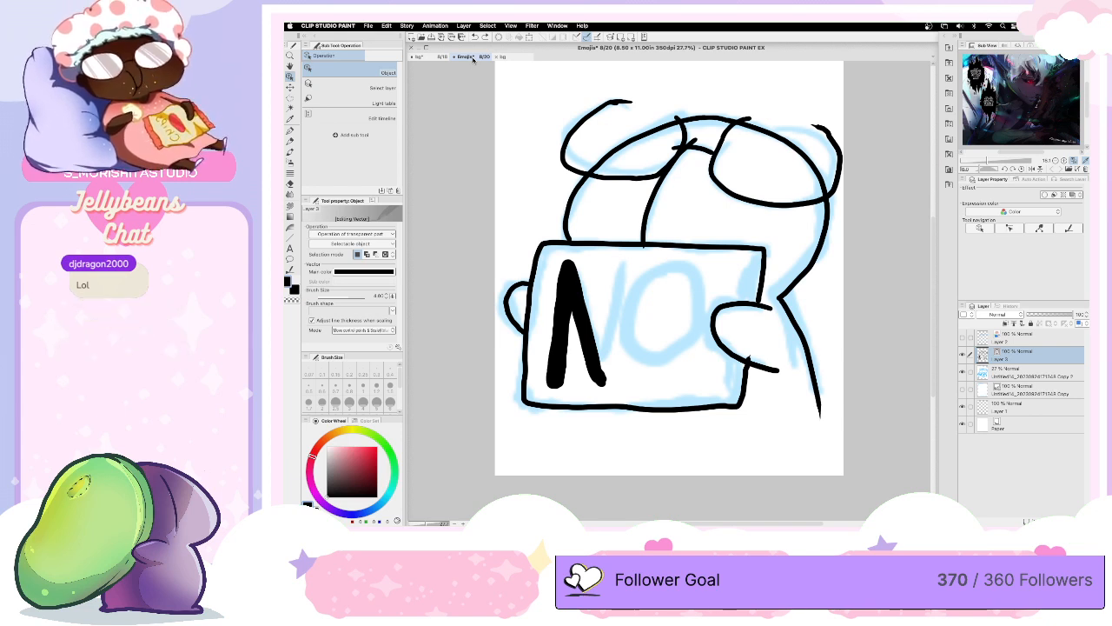
left_click(600, 366)
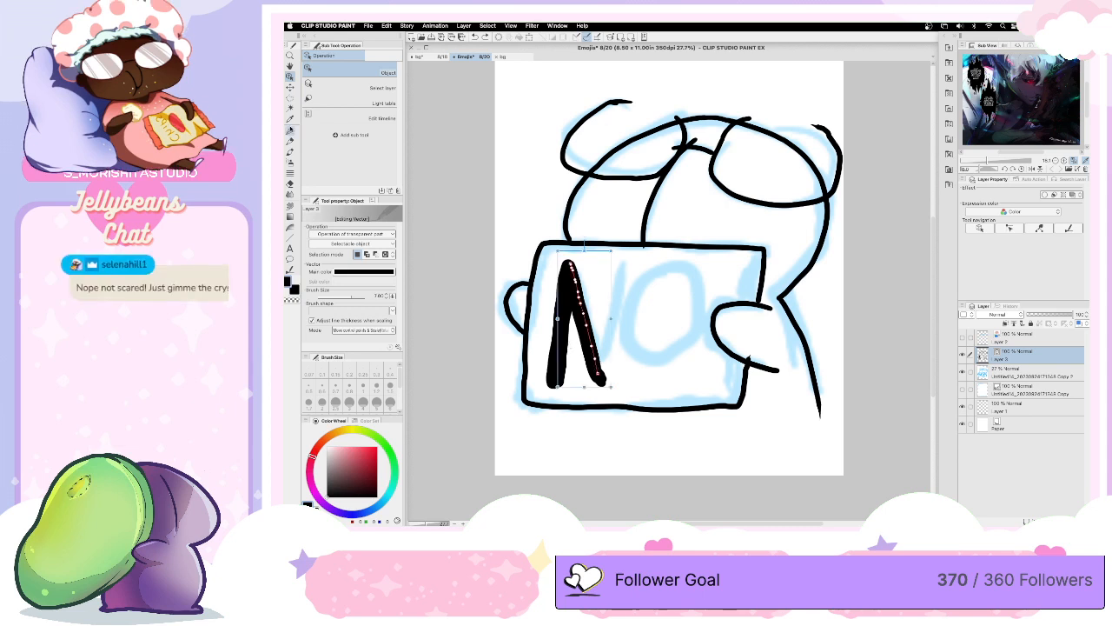
key("p")
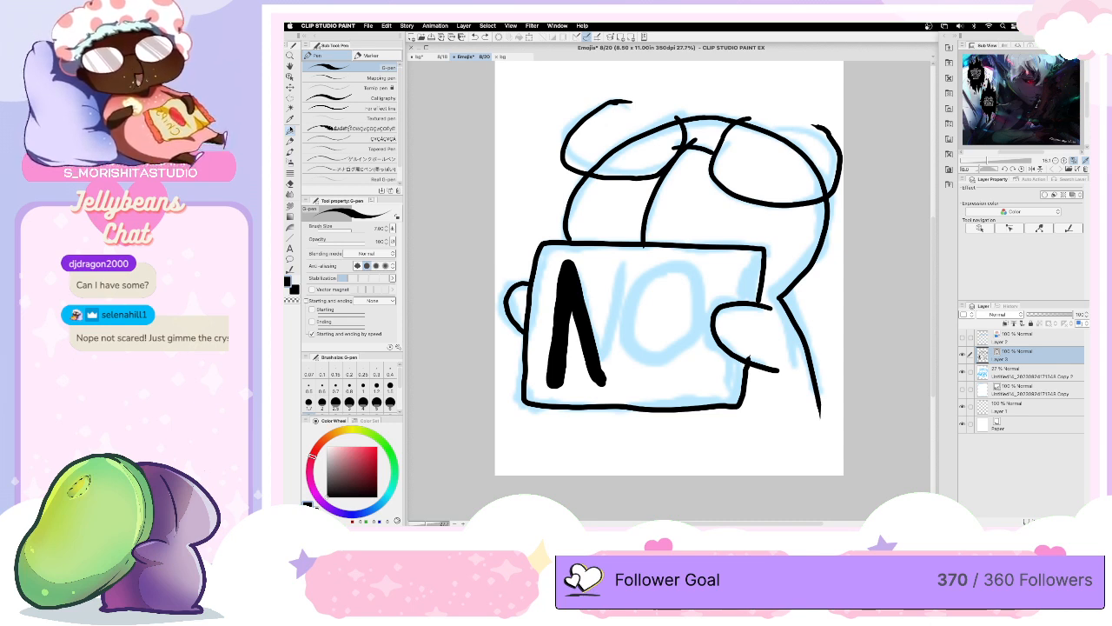
mouse_move(622, 271)
left_mouse_down()
mouse_move(604, 377)
mouse_move(618, 276)
mouse_move(593, 372)
mouse_move(606, 379)
mouse_move(627, 286)
mouse_move(596, 381)
mouse_move(617, 349)
left_mouse_up()
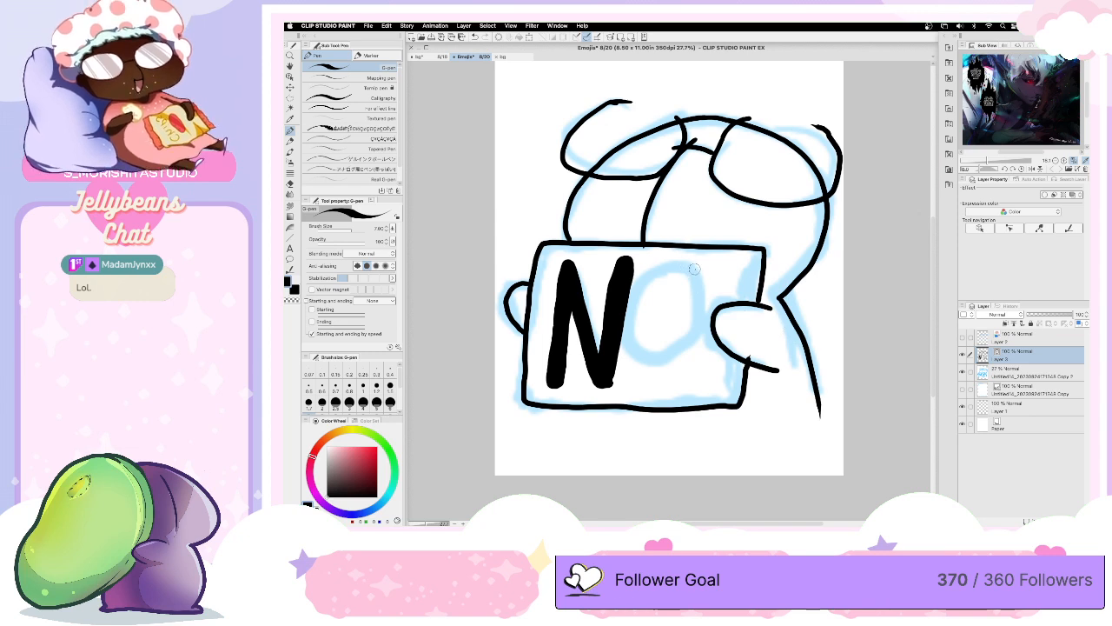
- Ink the letter O beside the N and thicken its curves to match the N's heavy strokes
left_click_drag(694, 268, 647, 284)
mouse_move(636, 325)
left_mouse_down()
mouse_move(658, 369)
mouse_move(699, 372)
mouse_move(708, 360)
left_mouse_up()
mouse_move(691, 267)
left_mouse_down()
mouse_move(705, 277)
mouse_move(714, 322)
mouse_move(707, 355)
mouse_move(688, 372)
left_mouse_up()
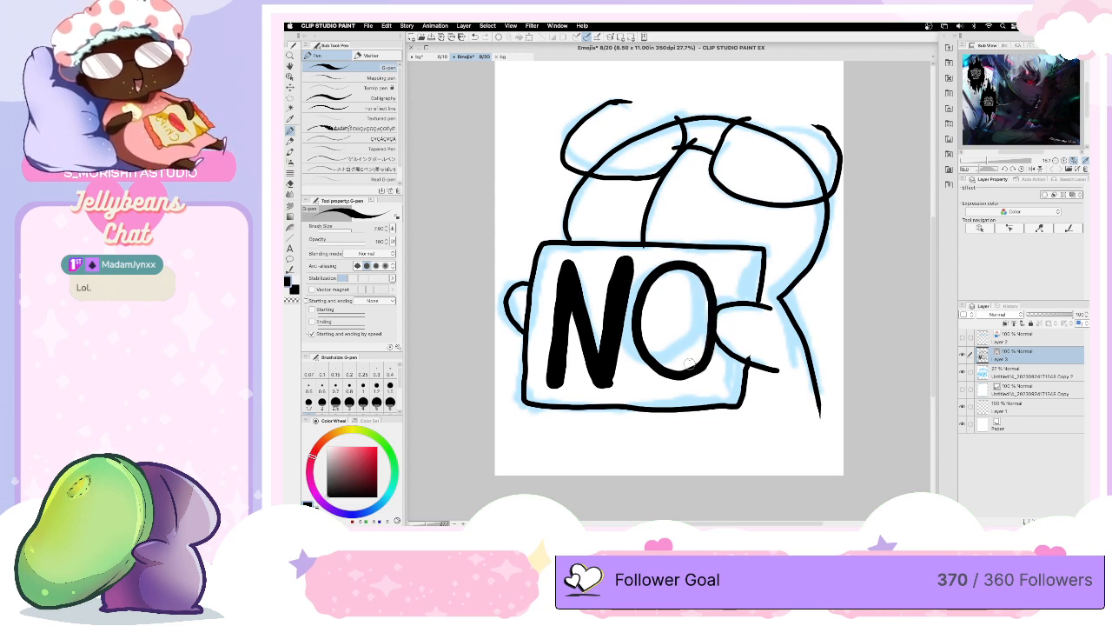
mouse_move(665, 268)
left_mouse_down()
mouse_move(632, 306)
mouse_move(631, 354)
mouse_move(661, 383)
mouse_move(704, 368)
mouse_move(708, 352)
left_mouse_up()
mouse_move(638, 356)
left_mouse_down()
mouse_move(655, 372)
mouse_move(690, 374)
left_mouse_up()
mouse_move(654, 286)
left_mouse_down()
mouse_move(692, 271)
mouse_move(705, 295)
mouse_move(704, 350)
mouse_move(679, 365)
left_mouse_up()
mouse_move(653, 291)
left_mouse_down()
mouse_move(643, 304)
mouse_move(664, 279)
mouse_move(696, 281)
mouse_move(705, 335)
mouse_move(691, 370)
mouse_move(670, 373)
mouse_move(643, 304)
mouse_move(642, 344)
mouse_move(667, 373)
left_mouse_up()
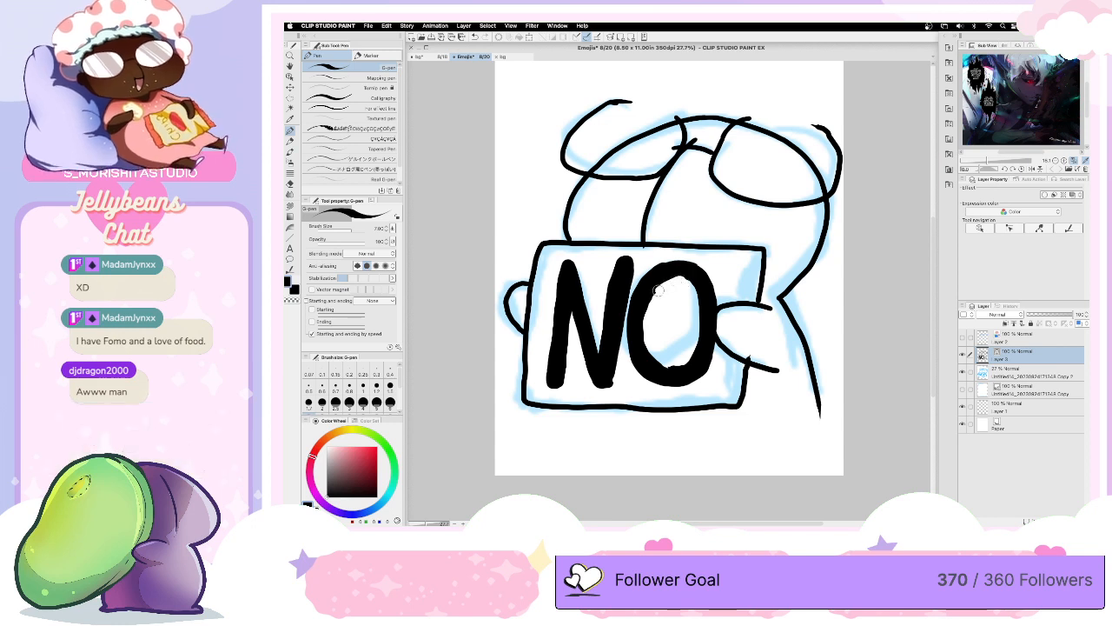
- Touch up the inner edge of the O with extra strokes and undo the last one
mouse_move(645, 323)
left_mouse_down()
mouse_move(660, 365)
mouse_move(690, 360)
mouse_move(702, 316)
mouse_move(693, 292)
mouse_move(670, 280)
mouse_move(703, 271)
mouse_move(648, 301)
mouse_move(650, 362)
mouse_move(695, 345)
left_mouse_up()
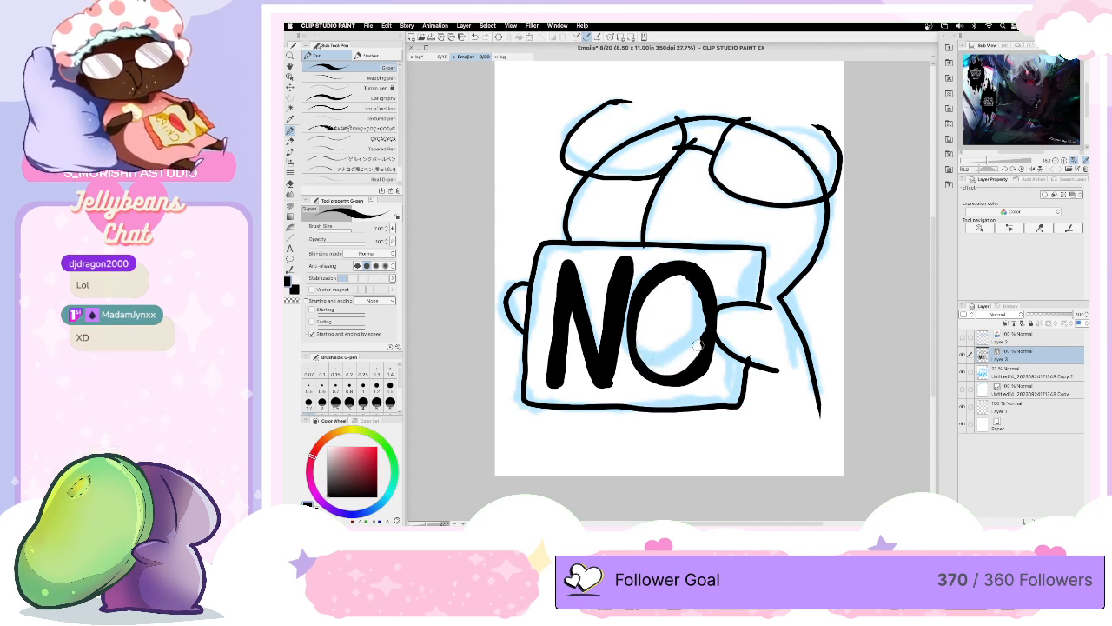
left_click_drag(700, 295, 684, 368)
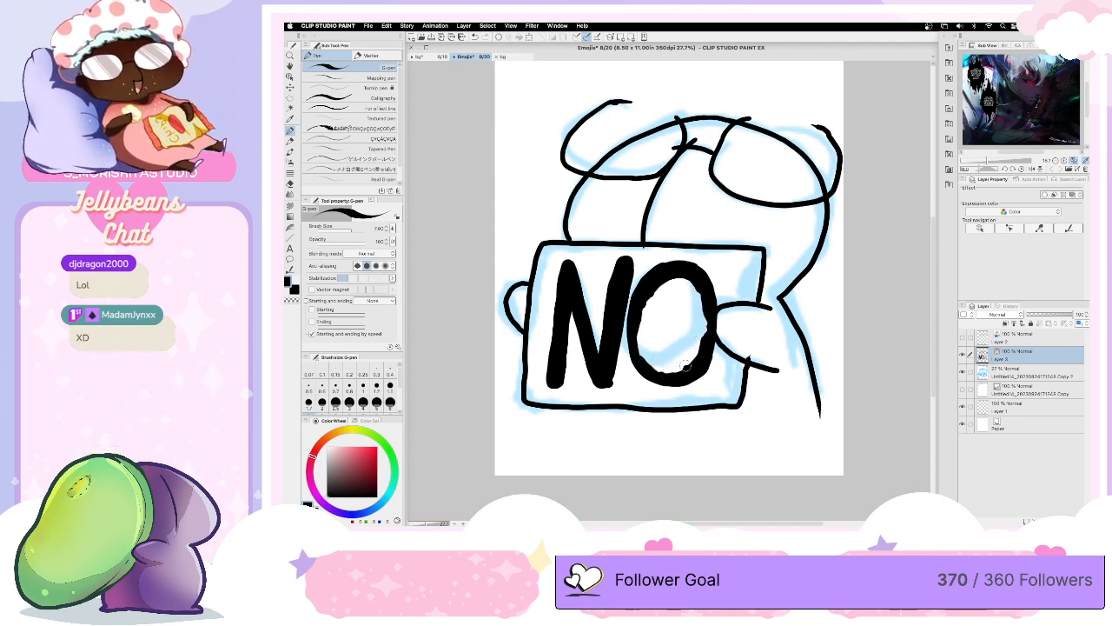
left_click_drag(681, 277, 640, 340)
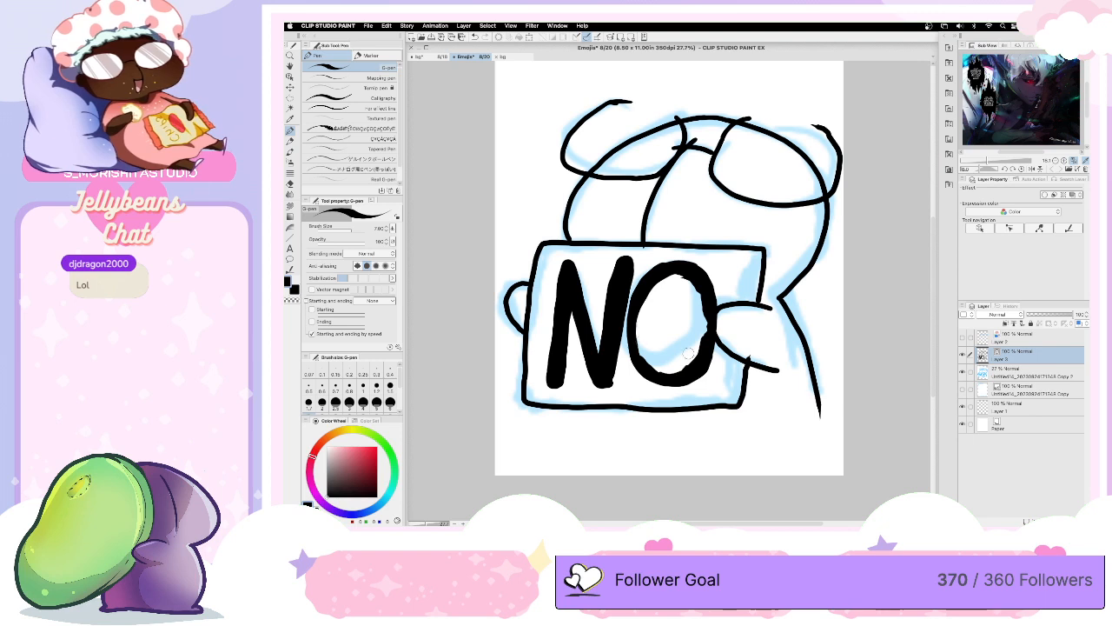
key("super+z")
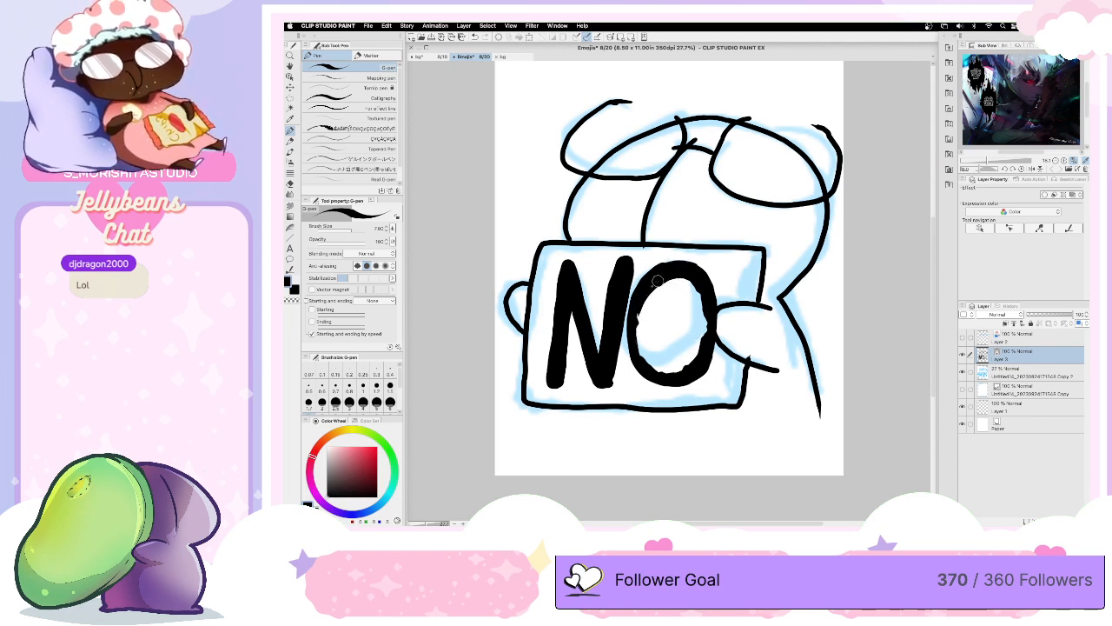
- Smooth the inner edge of the O with more strokes and ink the short body line below the sign's lower-left corner
mouse_move(641, 304)
left_mouse_down()
mouse_move(638, 353)
mouse_move(654, 371)
mouse_move(683, 371)
left_mouse_up()
mouse_move(700, 287)
left_mouse_down()
mouse_move(699, 354)
mouse_move(678, 376)
mouse_move(674, 357)
mouse_move(716, 347)
mouse_move(683, 385)
left_mouse_up()
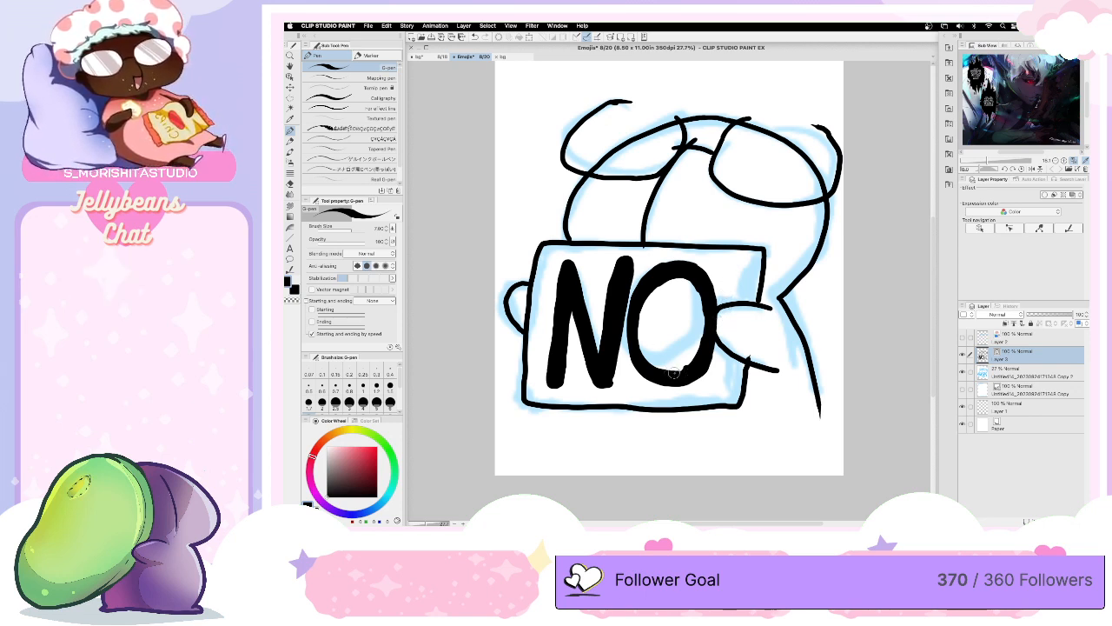
mouse_move(694, 284)
left_mouse_down()
mouse_move(707, 318)
mouse_move(691, 368)
mouse_move(677, 374)
left_mouse_up()
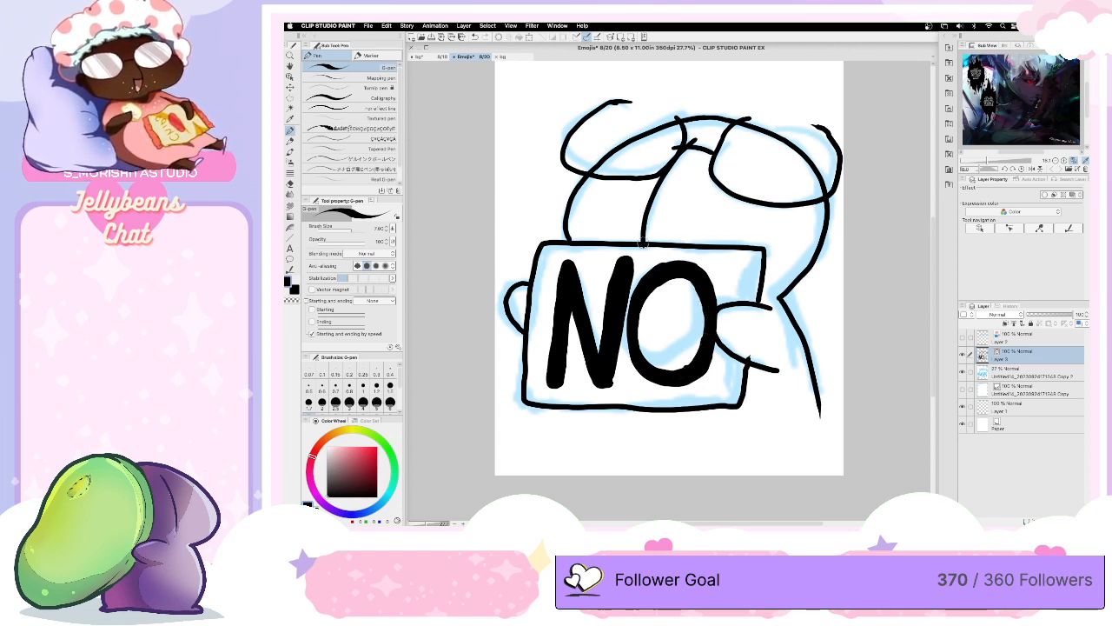
left_click_drag(541, 406, 539, 426)
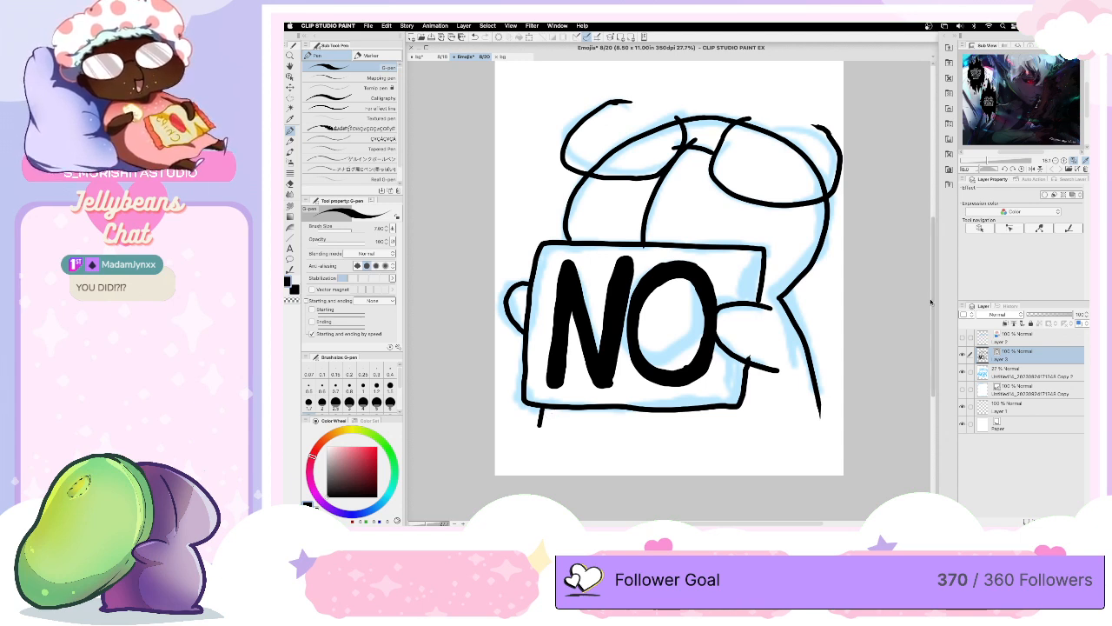
- Save the bg document, return to the Emojis document and save it as well
left_click_drag(934, 300, 933, 295)
left_click(425, 57)
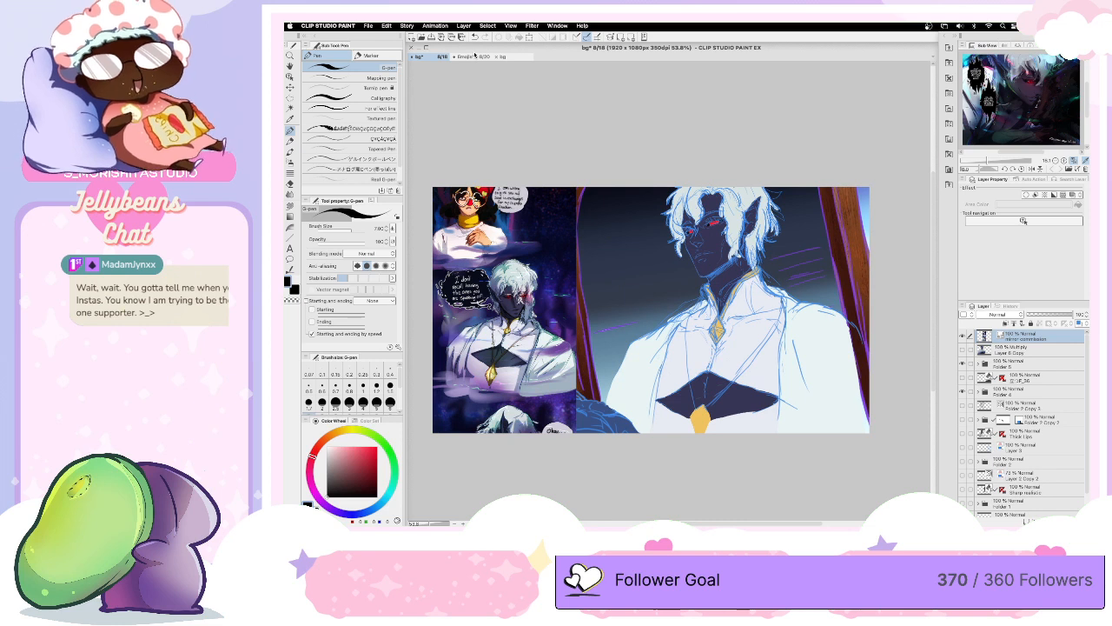
key("super+s")
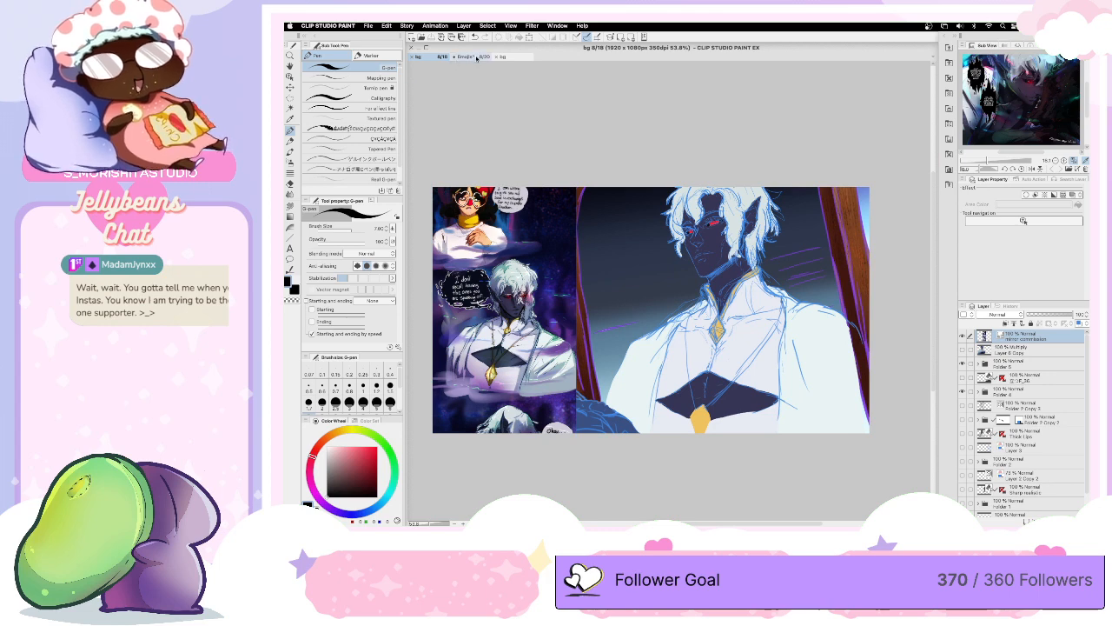
left_click(473, 56)
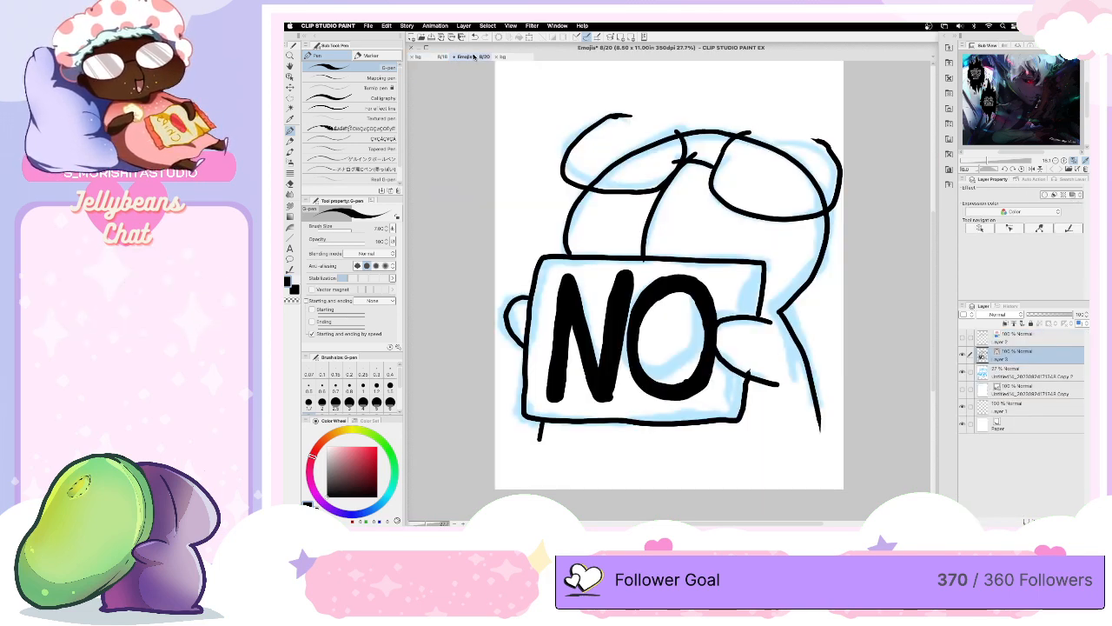
key("super+s")
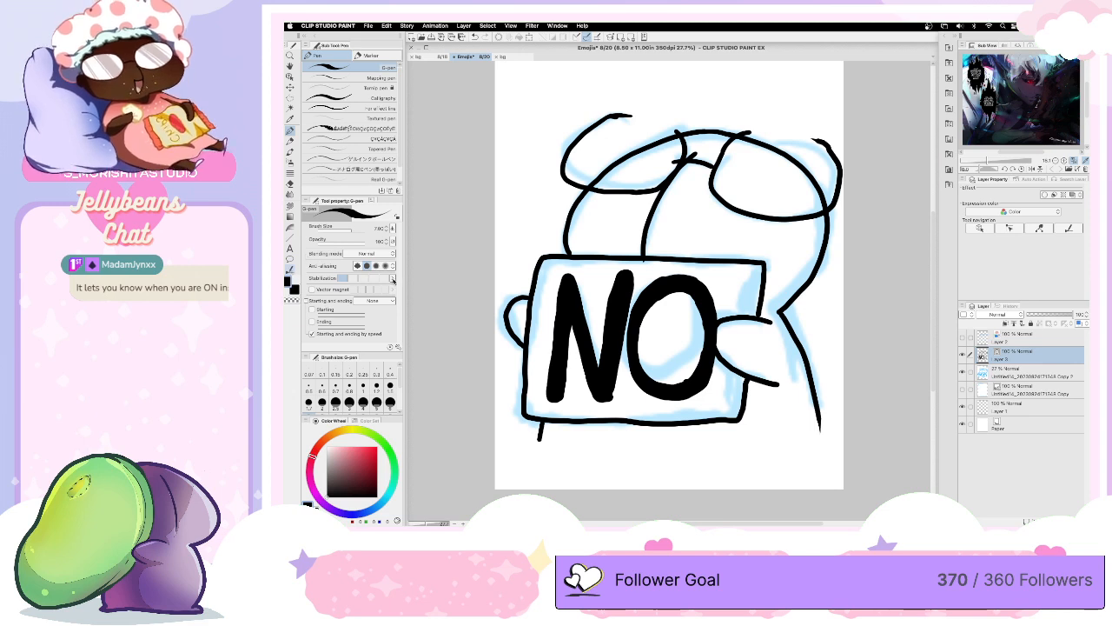
- Narrow the sign's top and right outlines using Correct line width with an enlarged brush
key("y")
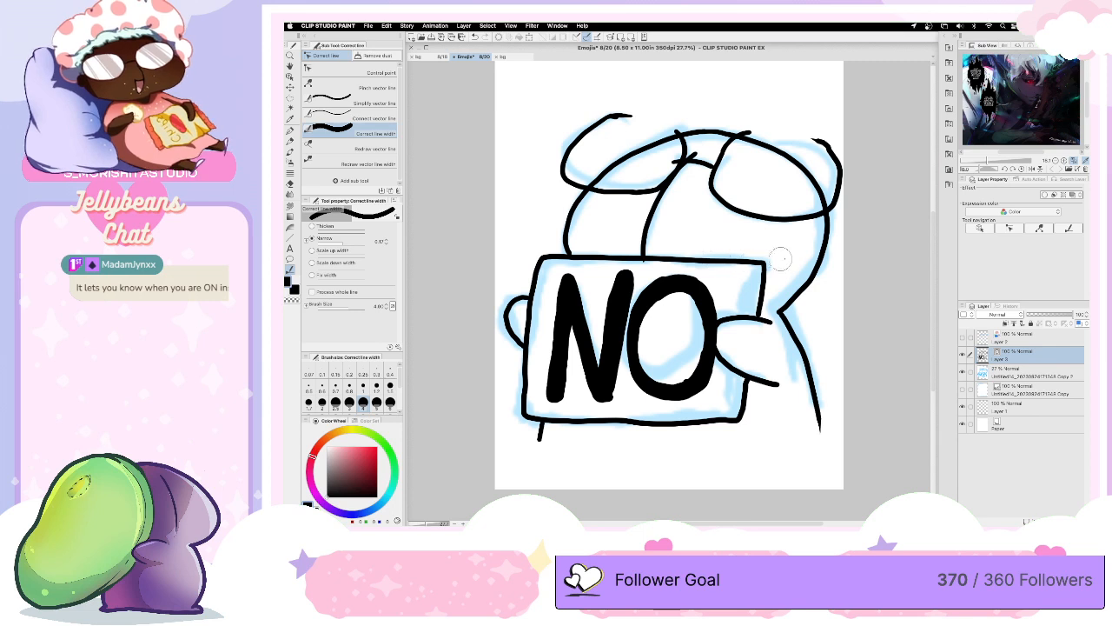
key("bracketright")
key("bracketright")
key("bracketright")
left_click_drag(778, 261, 581, 261)
left_click_drag(765, 238, 760, 315)
key("bracketright")
mouse_move(778, 268)
left_mouse_down()
mouse_move(673, 254)
mouse_move(765, 251)
mouse_move(749, 262)
left_mouse_up()
mouse_move(674, 254)
left_mouse_down()
mouse_move(580, 260)
mouse_move(756, 261)
mouse_move(762, 311)
left_mouse_up()
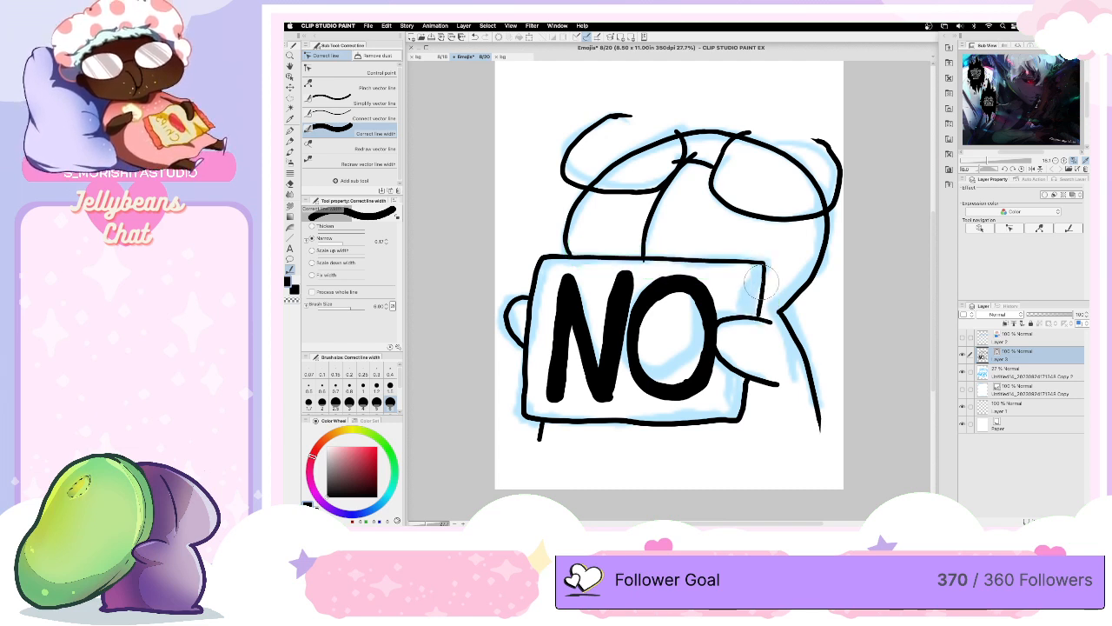
mouse_move(745, 375)
left_mouse_down()
mouse_move(727, 416)
mouse_move(567, 421)
mouse_move(670, 427)
mouse_move(746, 399)
mouse_move(696, 426)
mouse_move(563, 418)
mouse_move(740, 426)
left_mouse_up()
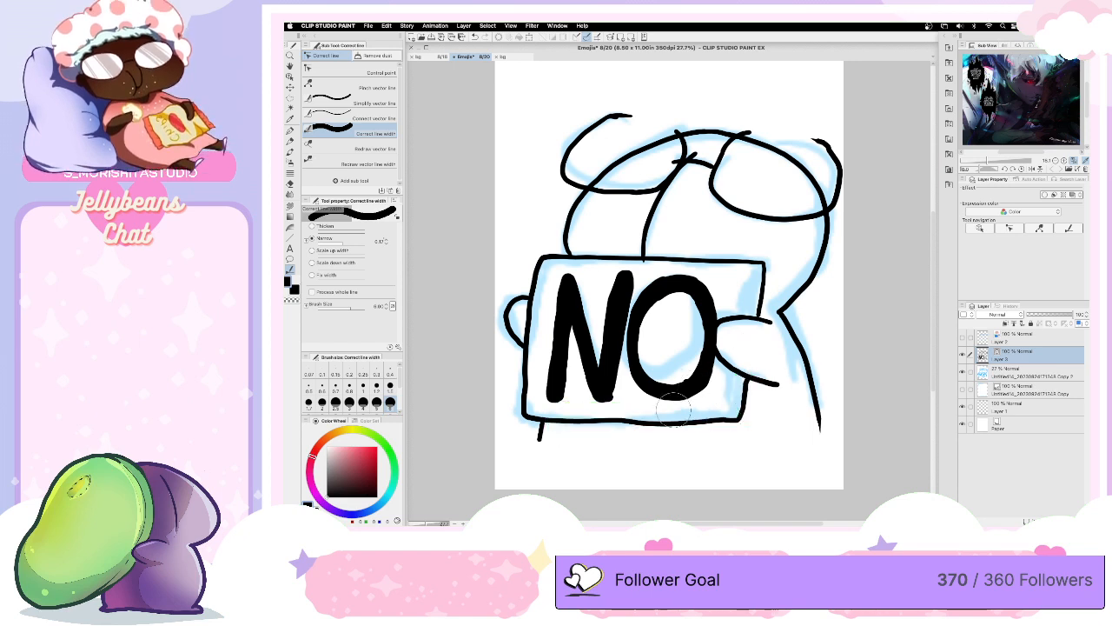
- Raise the narrowing amount and thin the sign's bottom edge, then its top and right edges
left_click(387, 241)
mouse_move(546, 425)
left_mouse_down()
mouse_move(708, 430)
mouse_move(736, 396)
left_mouse_up()
mouse_move(547, 424)
left_mouse_down()
mouse_move(739, 425)
mouse_move(745, 392)
left_mouse_up()
mouse_move(547, 426)
left_mouse_down()
mouse_move(744, 404)
mouse_move(746, 389)
left_mouse_up()
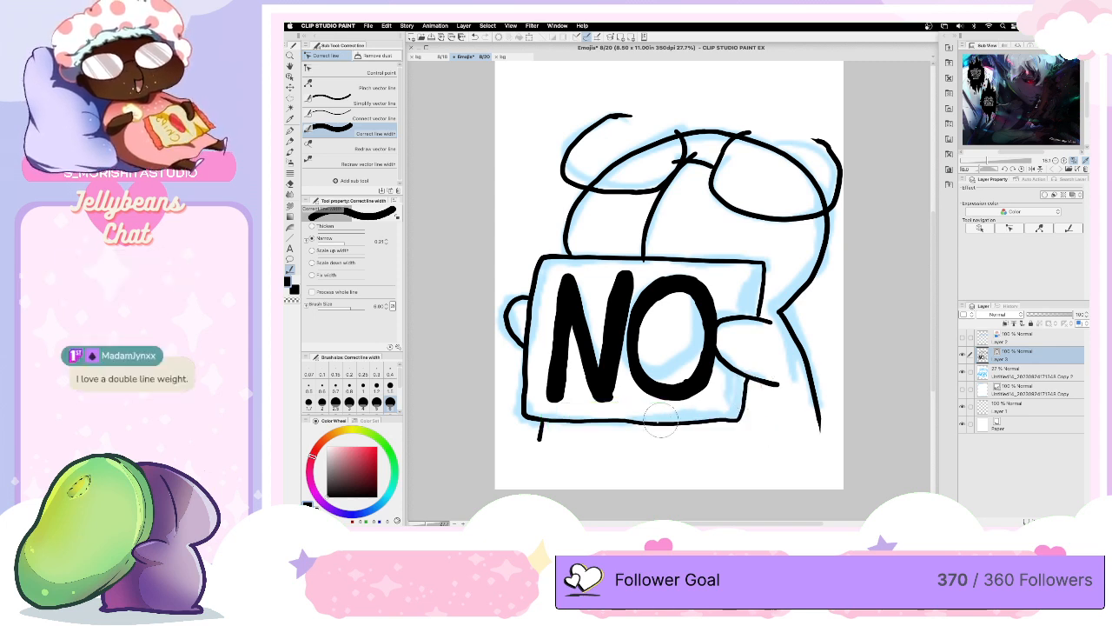
mouse_move(548, 421)
left_mouse_down()
mouse_move(742, 417)
mouse_move(746, 382)
left_mouse_up()
mouse_move(565, 254)
left_mouse_down()
mouse_move(760, 256)
mouse_move(759, 315)
left_mouse_up()
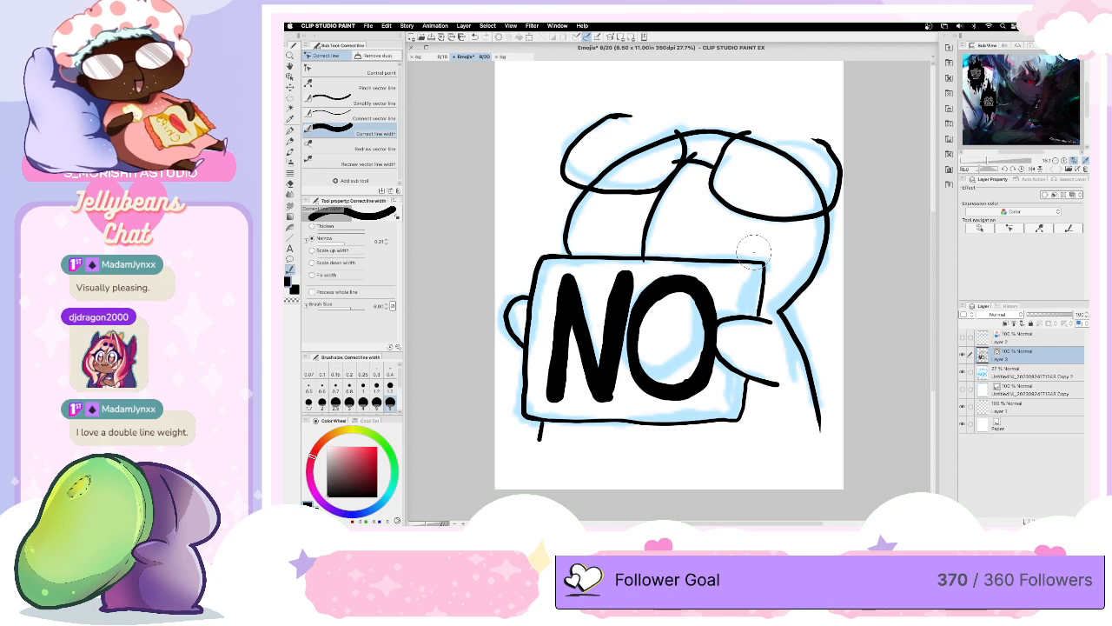
mouse_move(668, 422)
left_mouse_down()
mouse_move(744, 420)
mouse_move(745, 382)
mouse_move(746, 393)
left_mouse_up()
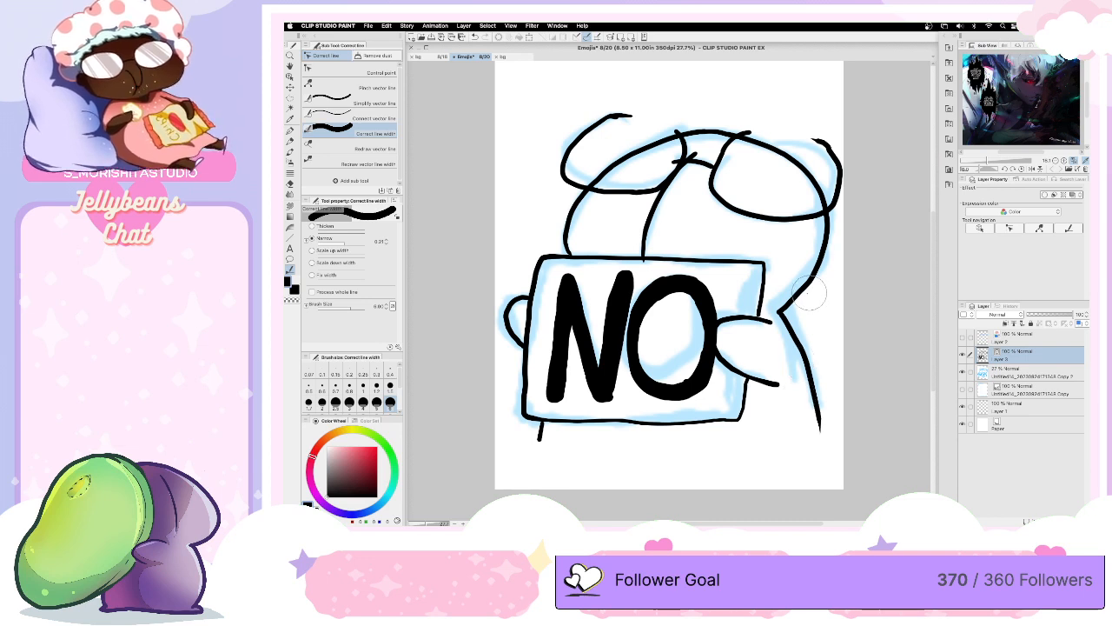
- With a smaller correction brush, narrow the outlines of the hand gripping the sign and the adjoining top and right sign edges
key("bracketleft")
key("bracketleft")
key("bracketleft")
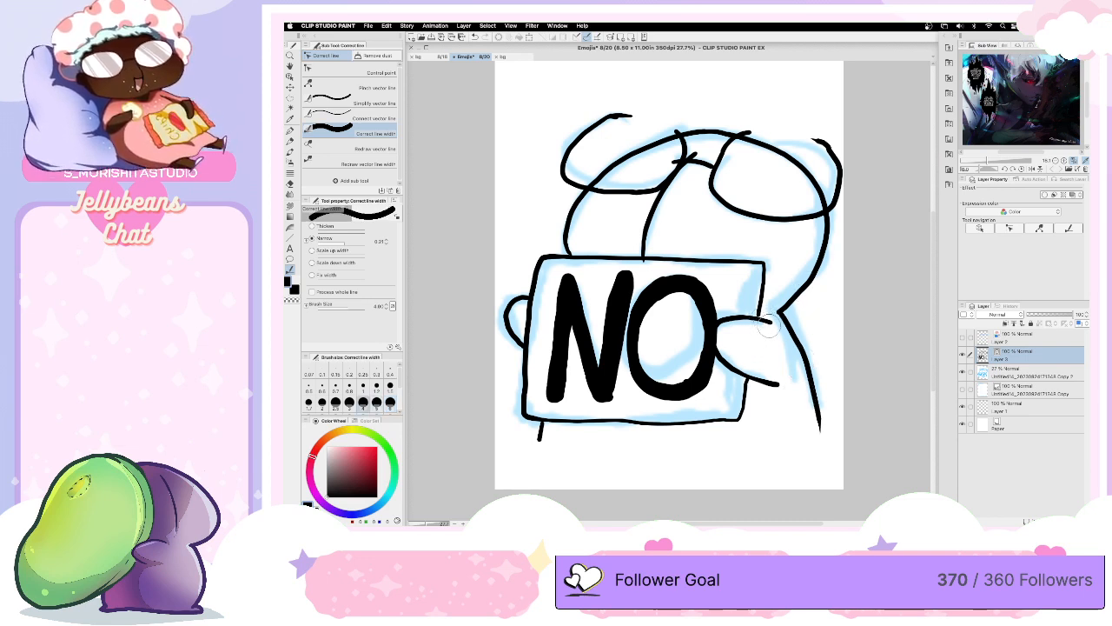
mouse_move(761, 323)
left_mouse_down()
mouse_move(735, 322)
mouse_move(715, 335)
mouse_move(746, 374)
mouse_move(782, 385)
left_mouse_up()
key("super+z")
mouse_move(773, 321)
left_mouse_down()
mouse_move(730, 321)
mouse_move(717, 332)
mouse_move(731, 361)
mouse_move(784, 382)
left_mouse_up()
key("super+z")
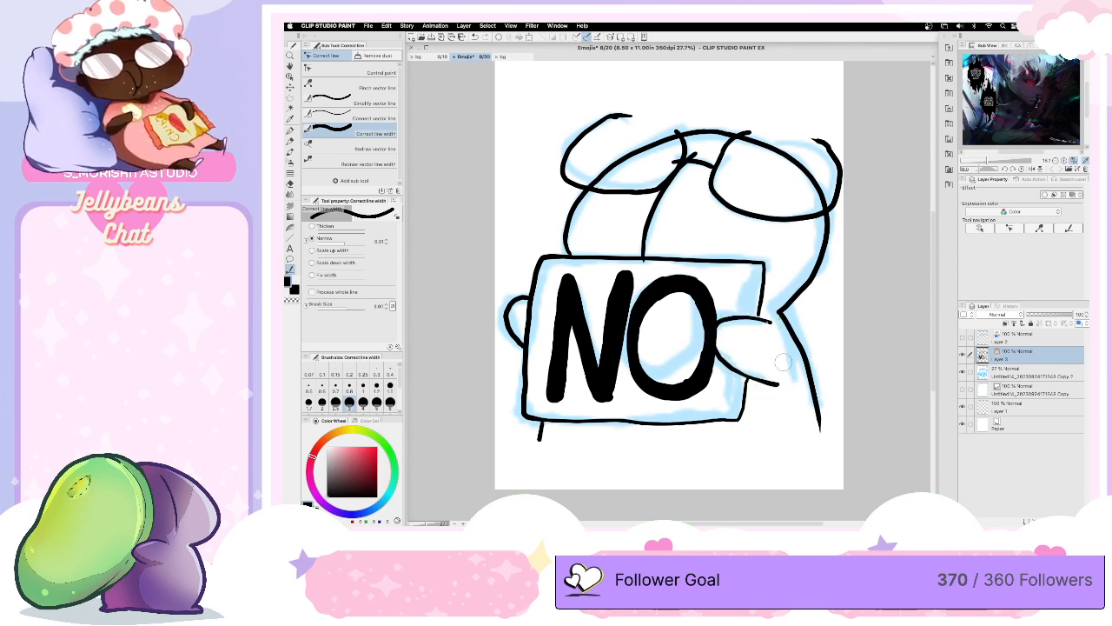
left_click_drag(771, 319, 711, 332)
left_click_drag(776, 380, 779, 374)
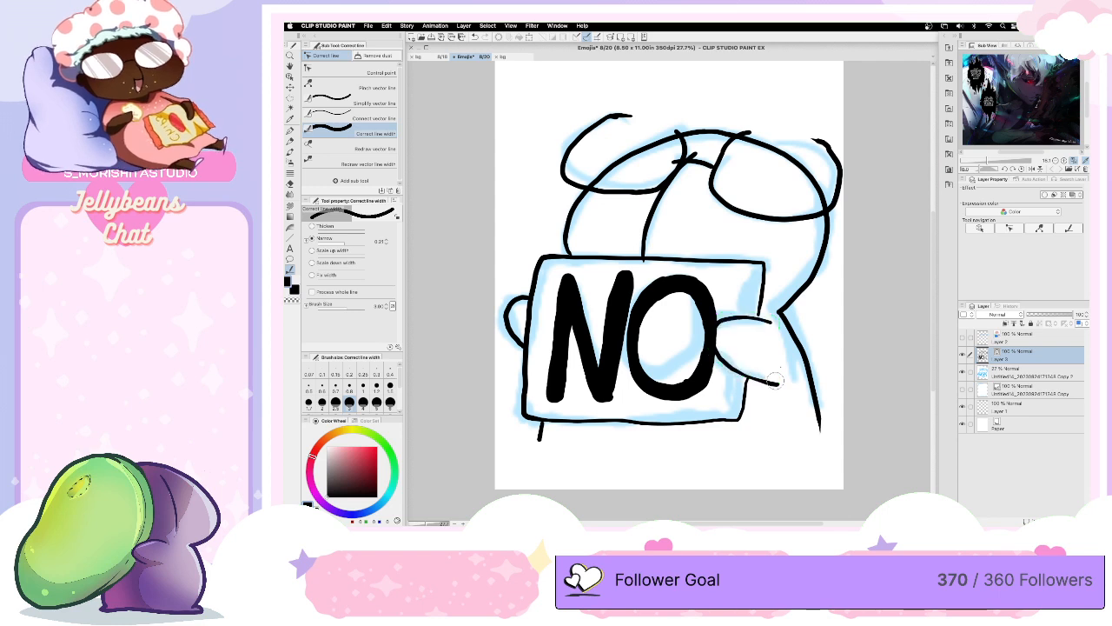
left_click_drag(764, 301, 763, 259)
mouse_move(758, 318)
left_mouse_down()
mouse_move(762, 279)
mouse_move(708, 259)
mouse_move(572, 258)
left_mouse_up()
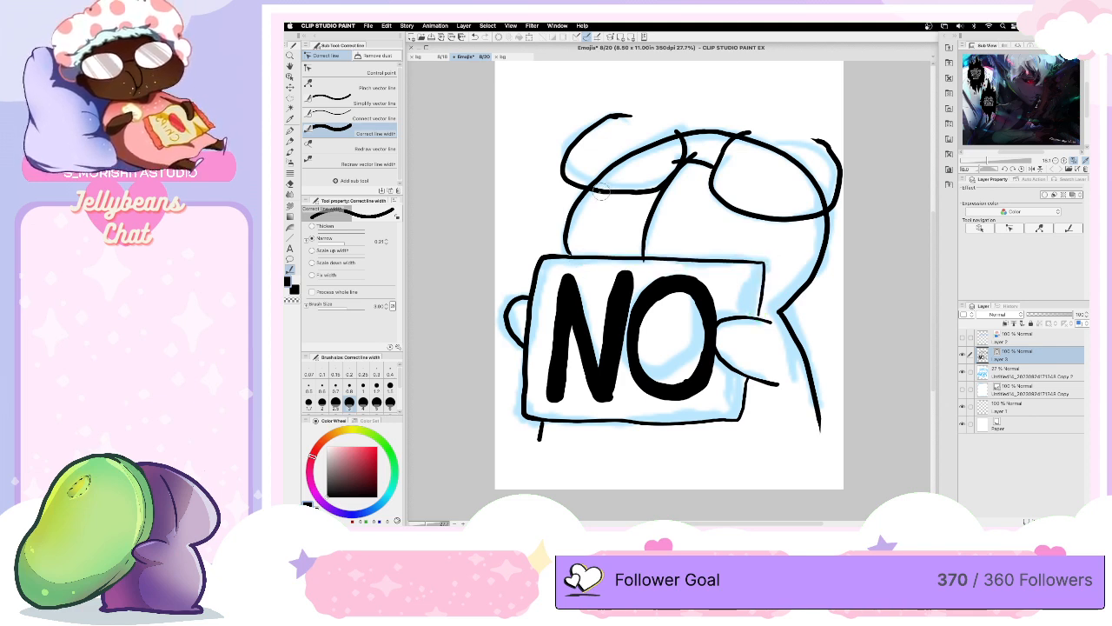
- Narrow the outlines of both glasses lenses and the line running down the face between them
mouse_move(589, 193)
left_mouse_down()
mouse_move(652, 185)
mouse_move(679, 136)
mouse_move(657, 168)
mouse_move(608, 191)
mouse_move(669, 154)
mouse_move(678, 132)
mouse_move(598, 190)
mouse_move(637, 192)
left_mouse_up()
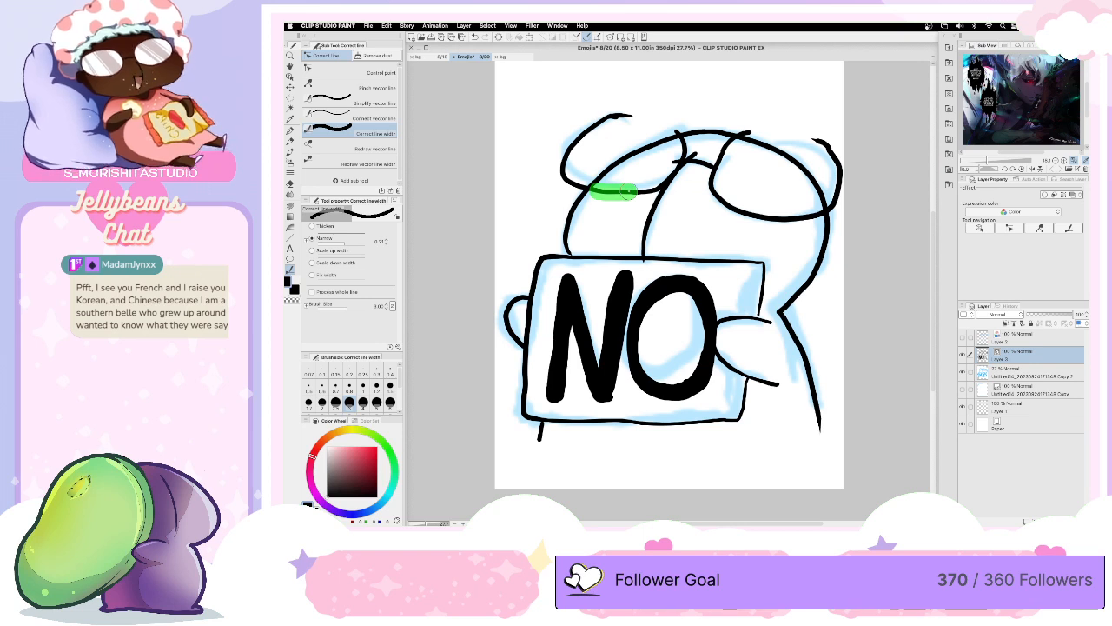
mouse_move(629, 192)
left_mouse_down()
mouse_move(677, 157)
mouse_move(676, 133)
mouse_move(653, 181)
mouse_move(636, 187)
mouse_move(669, 150)
left_mouse_up()
mouse_move(739, 134)
left_mouse_down()
mouse_move(711, 171)
mouse_move(794, 218)
mouse_move(735, 217)
mouse_move(739, 137)
mouse_move(734, 198)
mouse_move(819, 216)
mouse_move(728, 199)
left_mouse_up()
left_click_drag(733, 146, 745, 132)
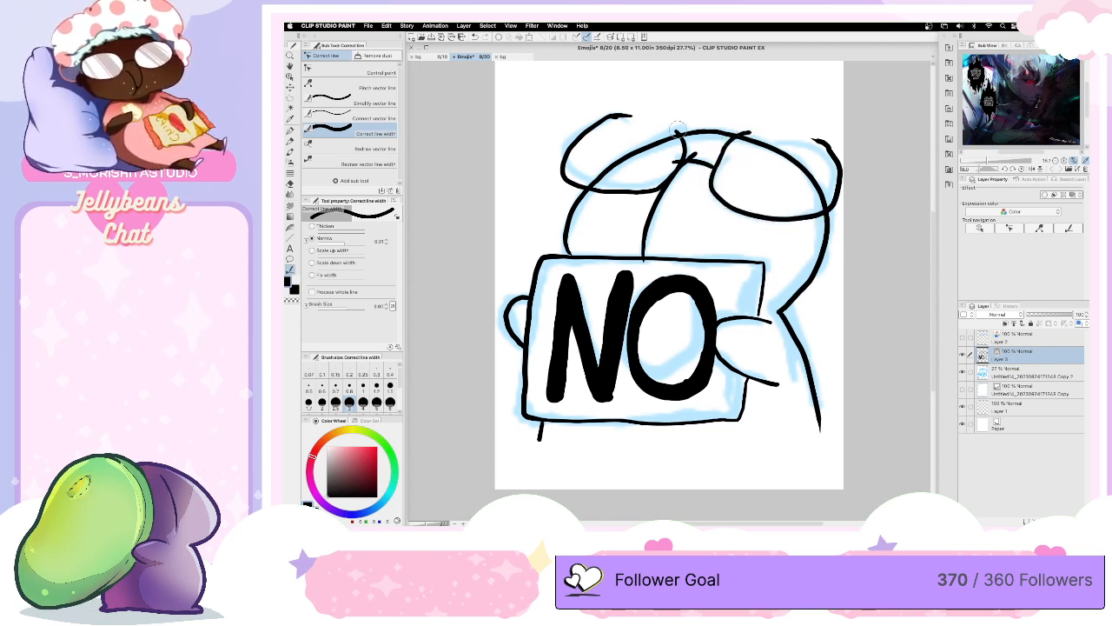
mouse_move(676, 130)
left_mouse_down()
mouse_move(681, 139)
mouse_move(621, 193)
mouse_move(596, 192)
left_mouse_up()
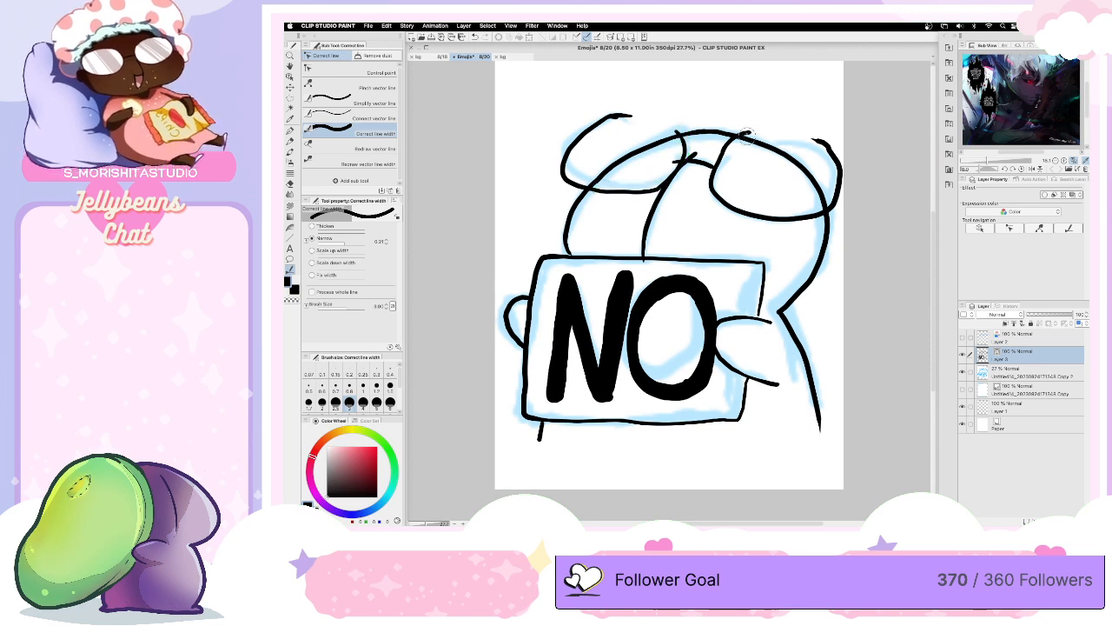
mouse_move(747, 132)
left_mouse_down()
mouse_move(715, 182)
mouse_move(743, 205)
mouse_move(817, 207)
left_mouse_up()
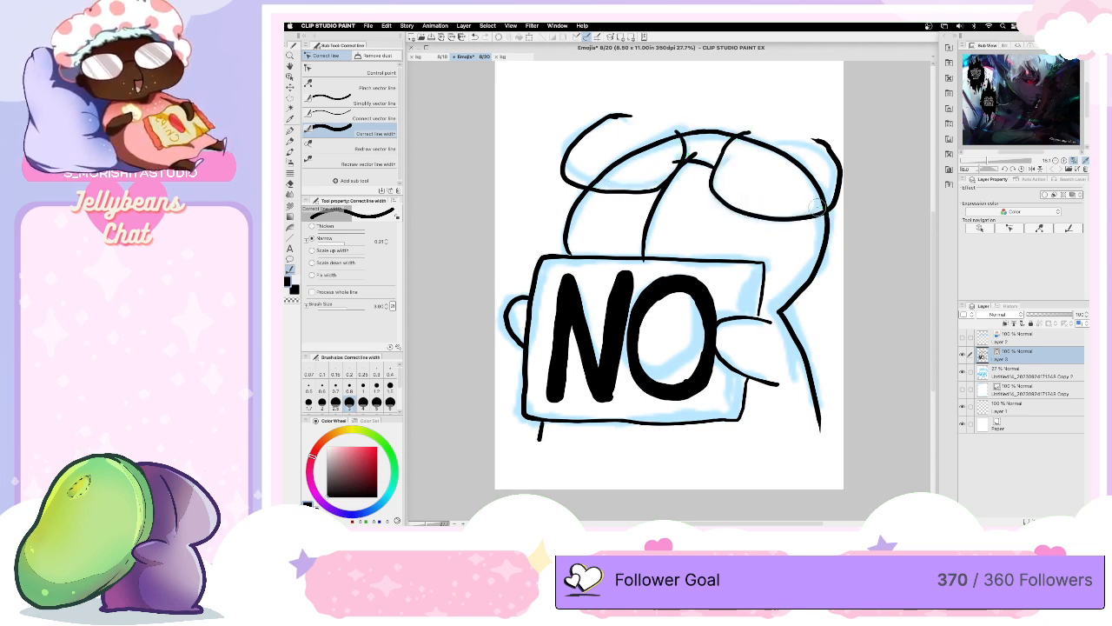
mouse_move(693, 155)
left_mouse_down()
mouse_move(658, 189)
mouse_move(695, 154)
mouse_move(658, 210)
left_mouse_up()
left_click_drag(697, 155, 658, 210)
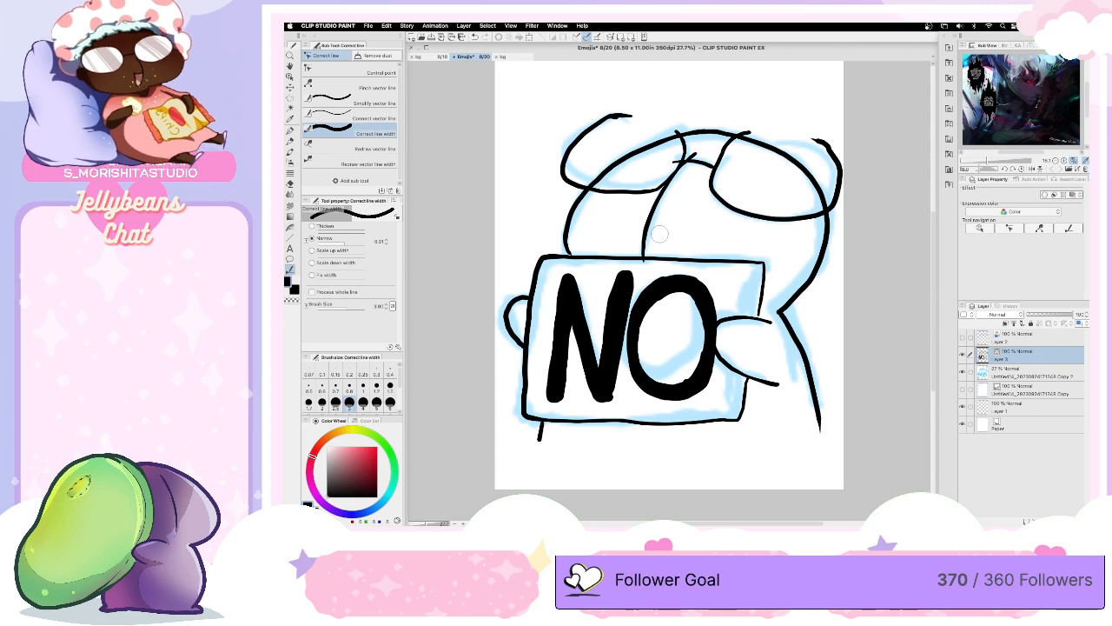
- Hide the blue sketch layer and add a new layer between it and the line art for coloring with the pen
left_click(961, 371)
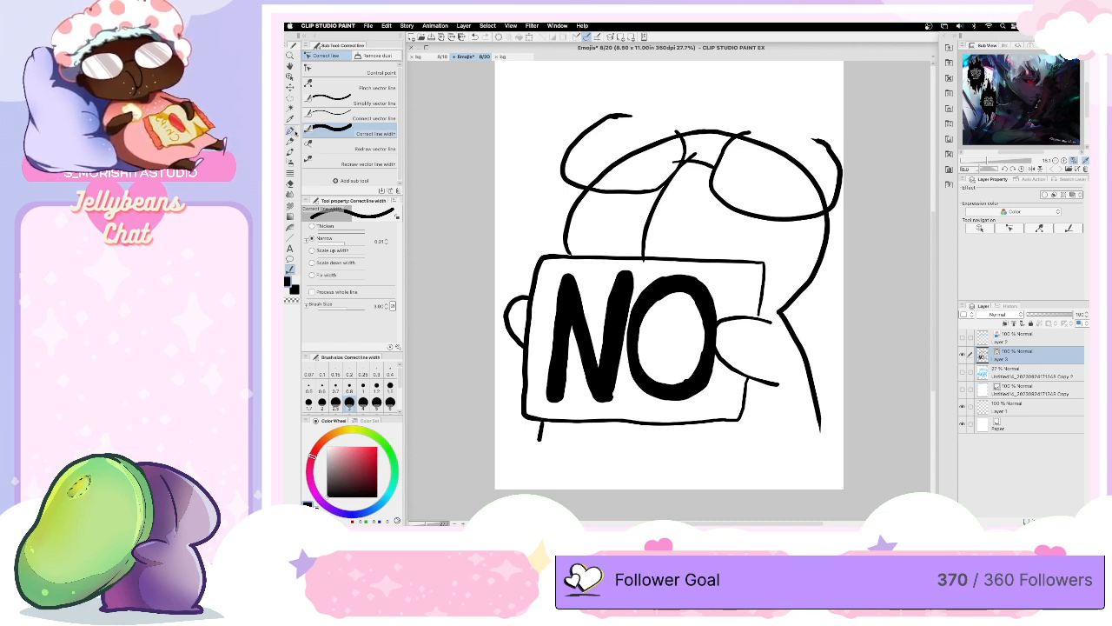
key("p")
key("super+shift+n")
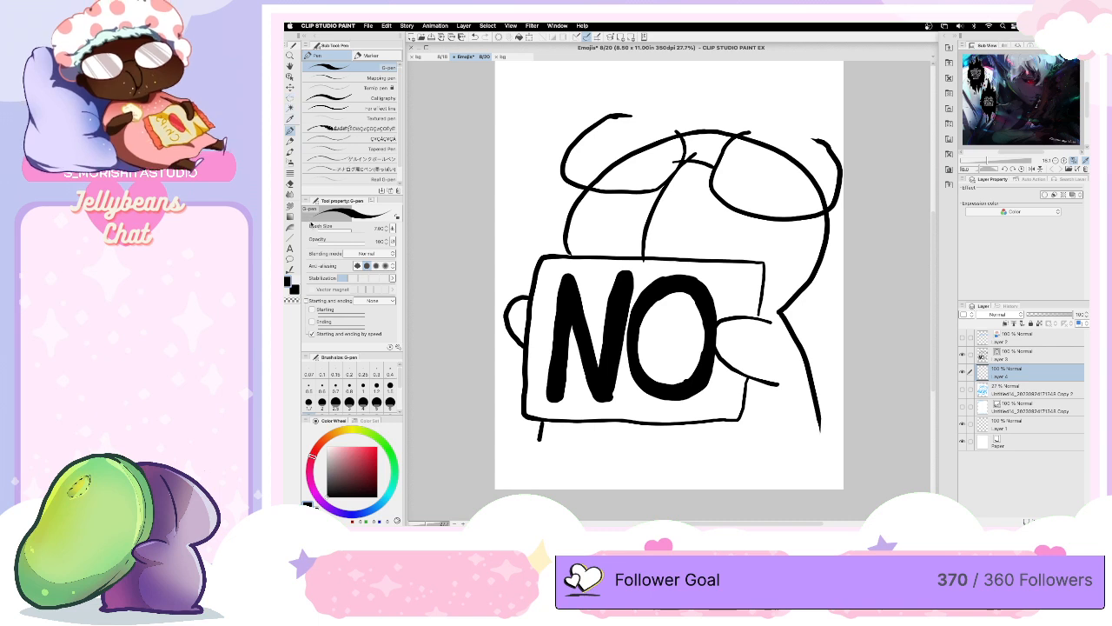
- Choose a muted purple and close the body's open bottom with a curved G-pen stroke between its two side lines
left_click(332, 508)
left_click(358, 459)
left_click(351, 474)
left_click(347, 465)
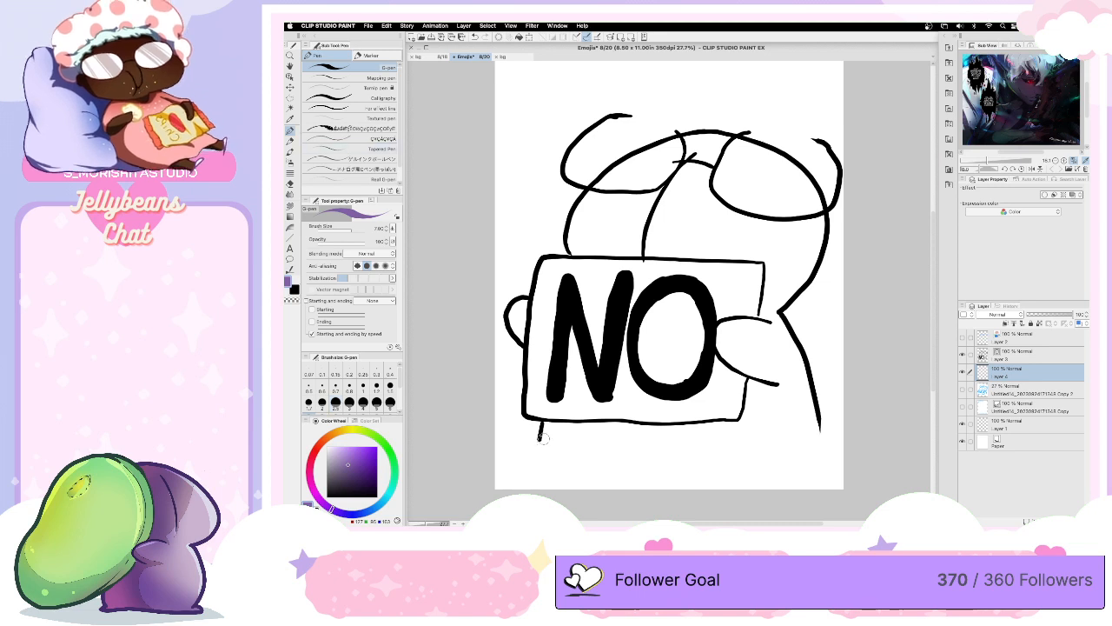
mouse_move(539, 439)
left_mouse_down()
mouse_move(689, 450)
mouse_move(822, 429)
left_mouse_up()
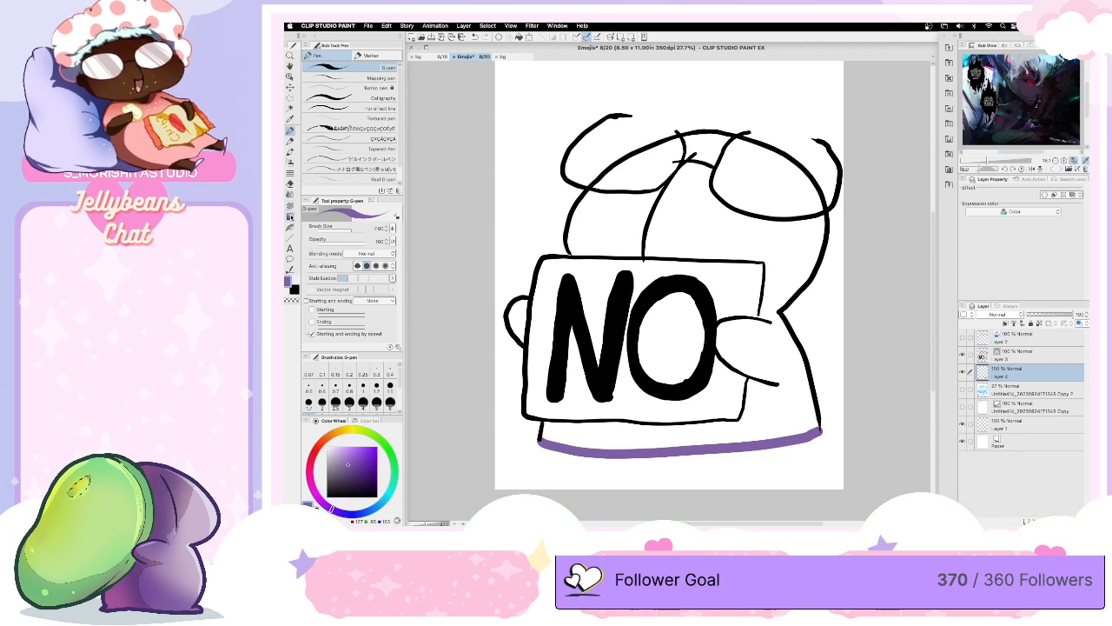
- Using the Refer other layers fill, color the head, body and hands purple and both glasses lenses a lighter purple
left_click(290, 205)
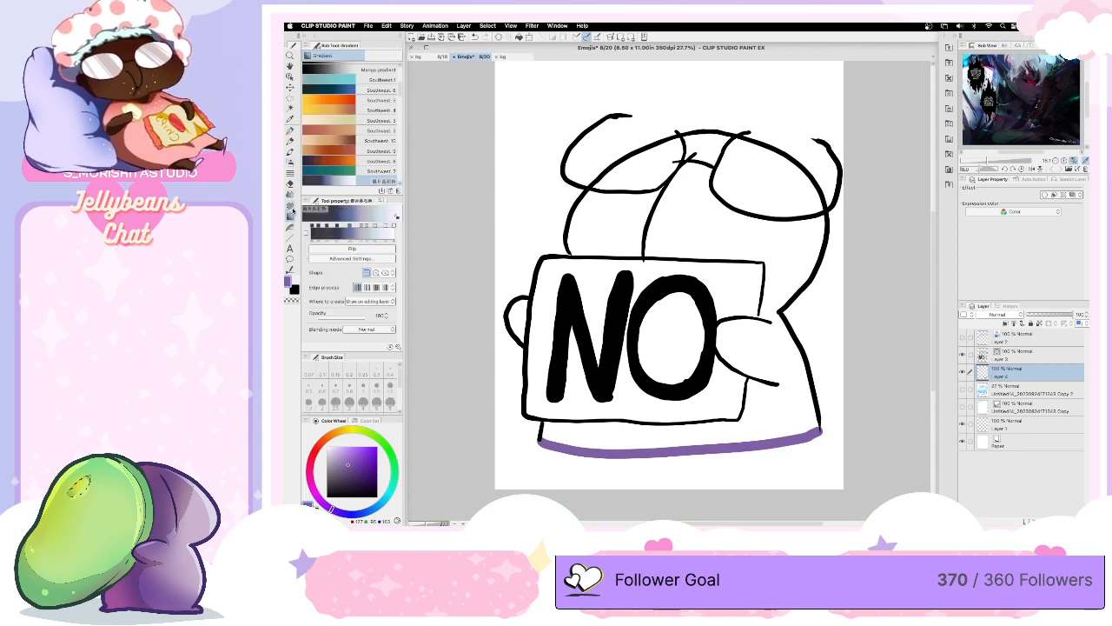
left_click(292, 207)
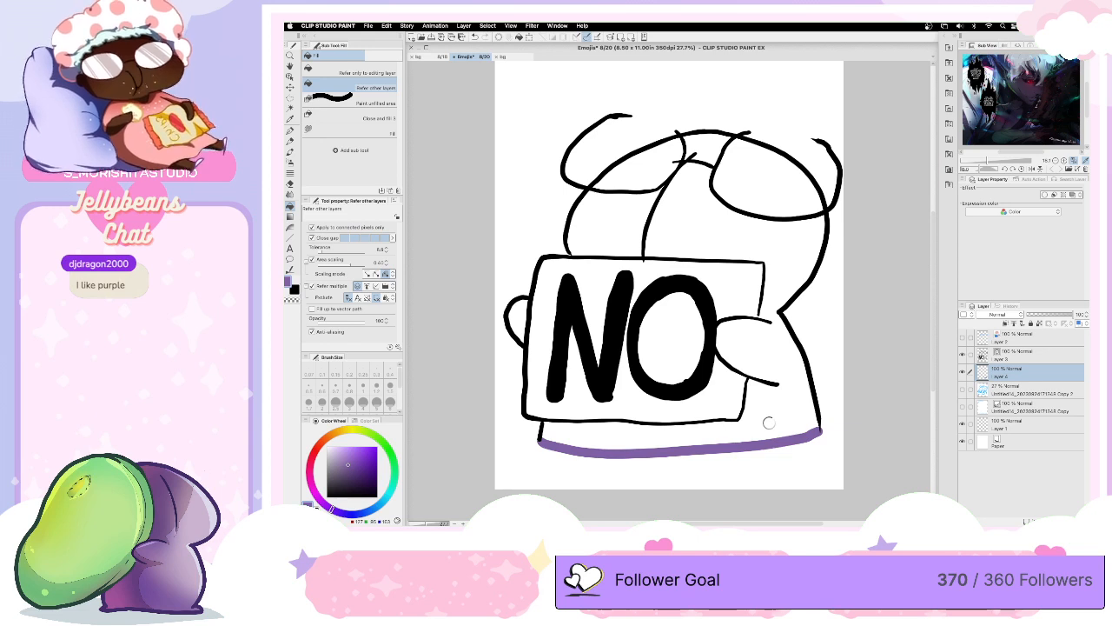
left_click(769, 422)
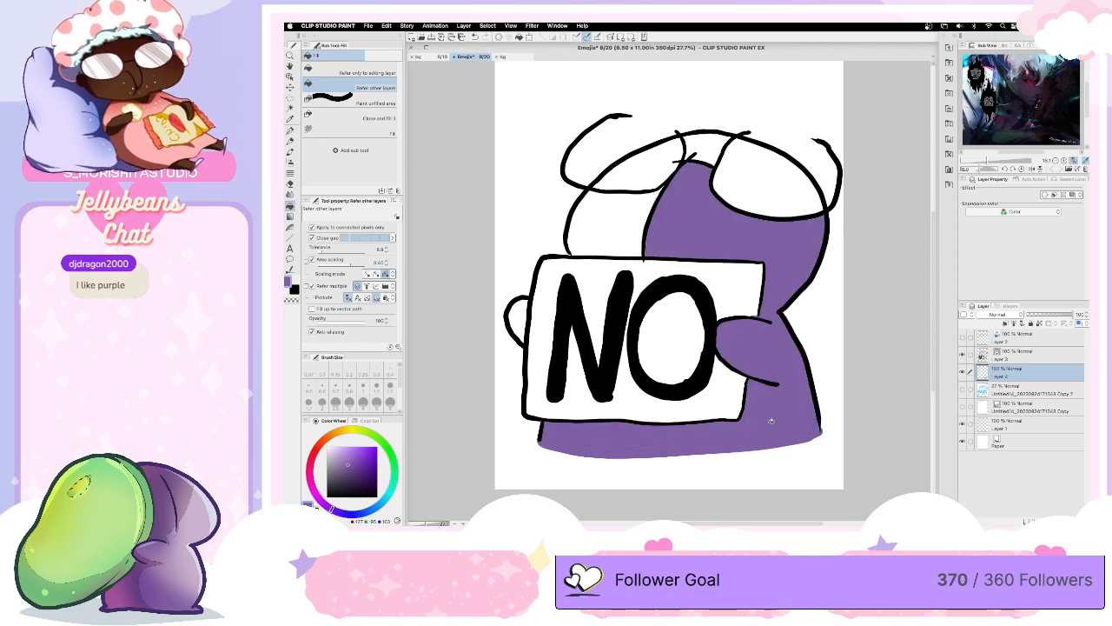
left_click(634, 209)
left_click(713, 139)
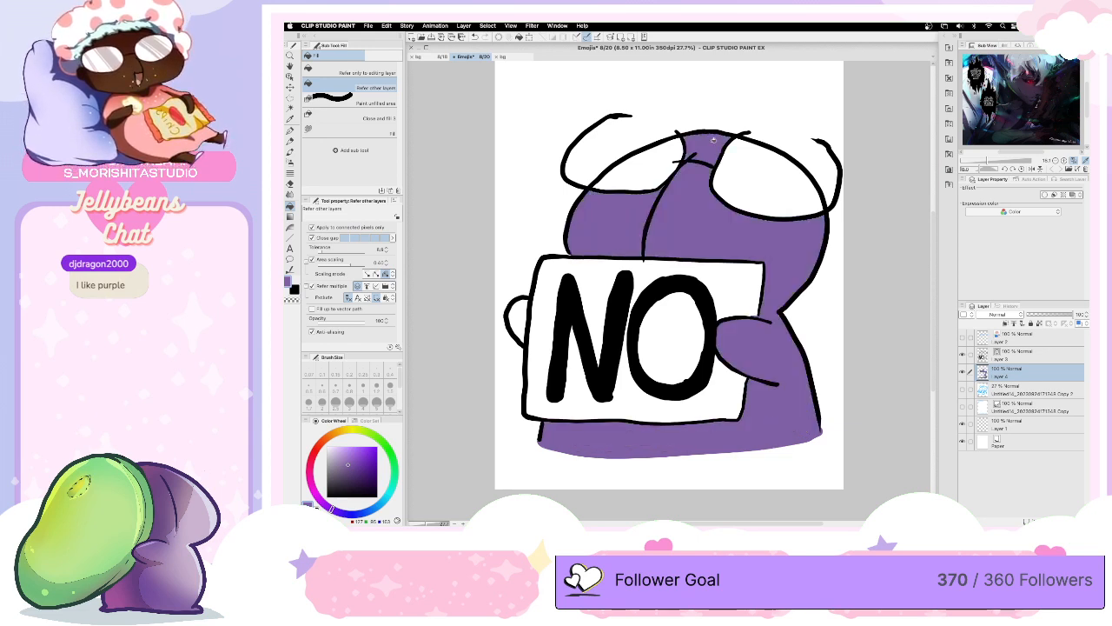
left_click(521, 320)
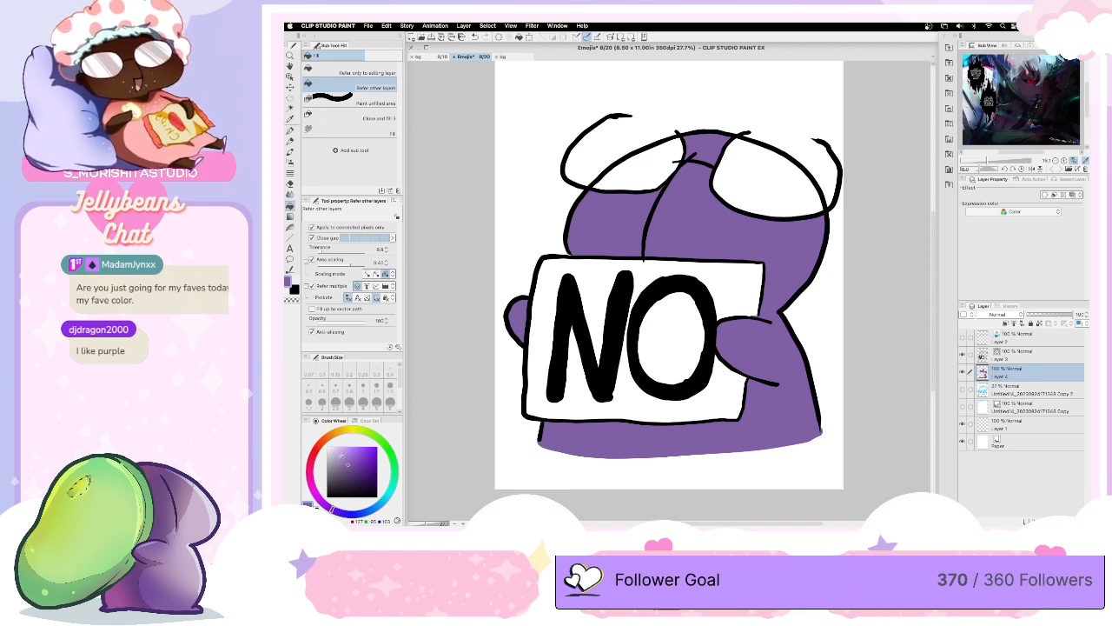
left_click(643, 167)
left_click(777, 177)
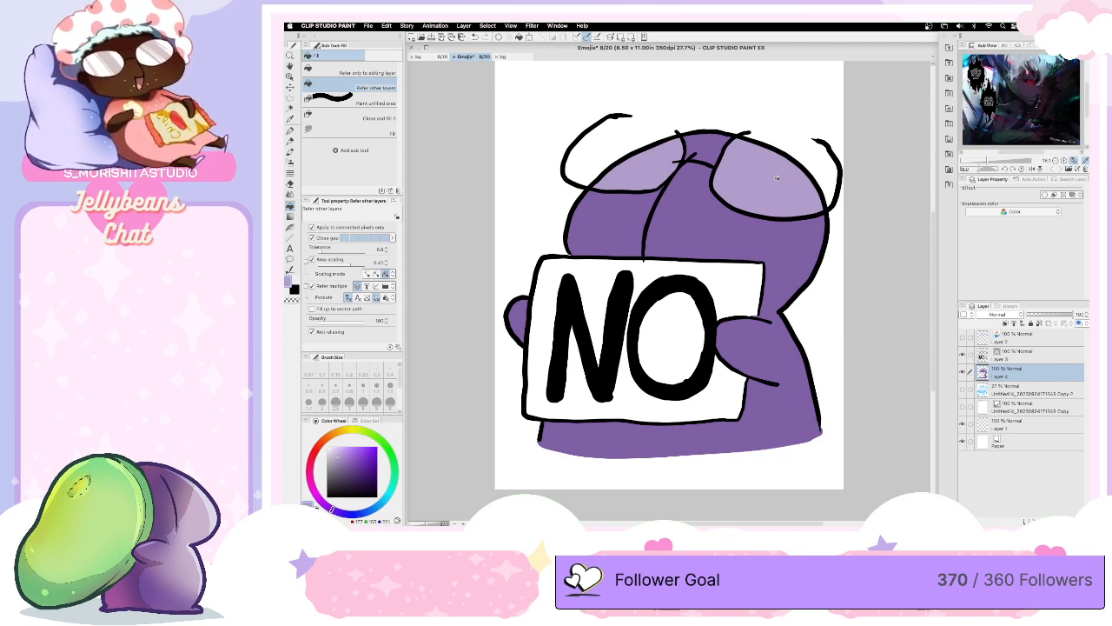
- Add a layer above the line art and draw pale teal tear rings at the outer lower corners of both glasses lenses with the G-pen
left_click(1026, 522)
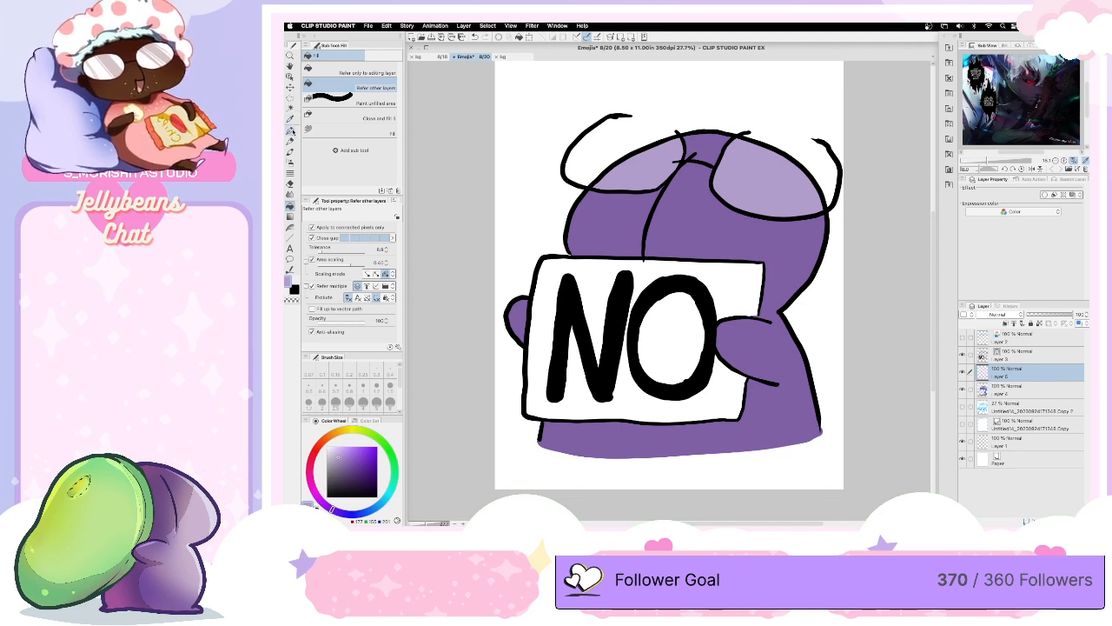
key("p")
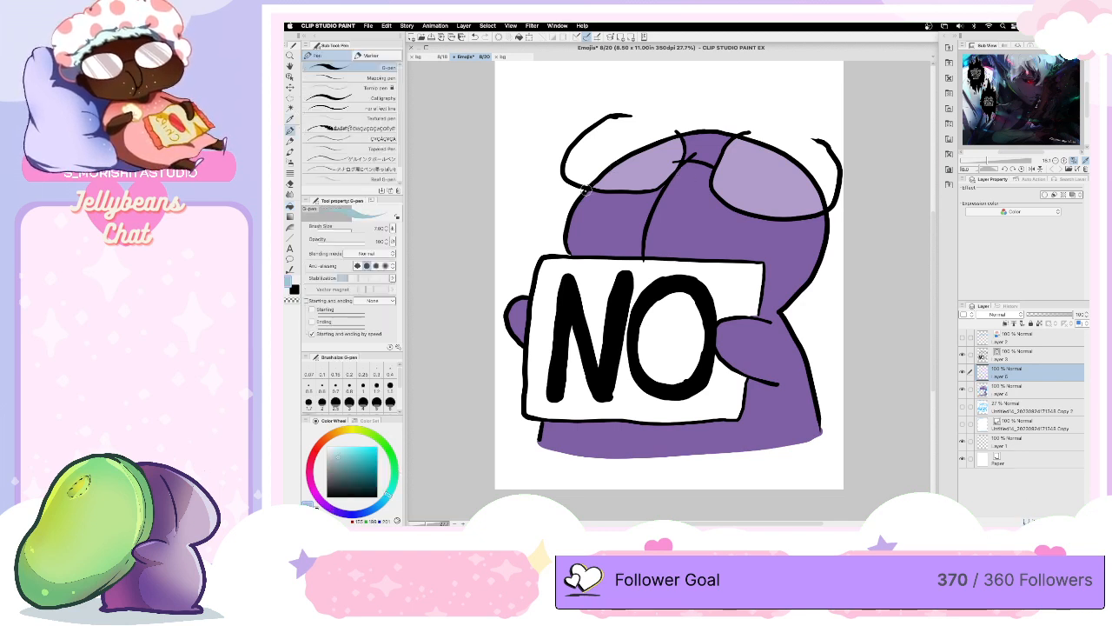
left_click_drag(577, 189, 574, 194)
left_click_drag(1012, 371, 1008, 344)
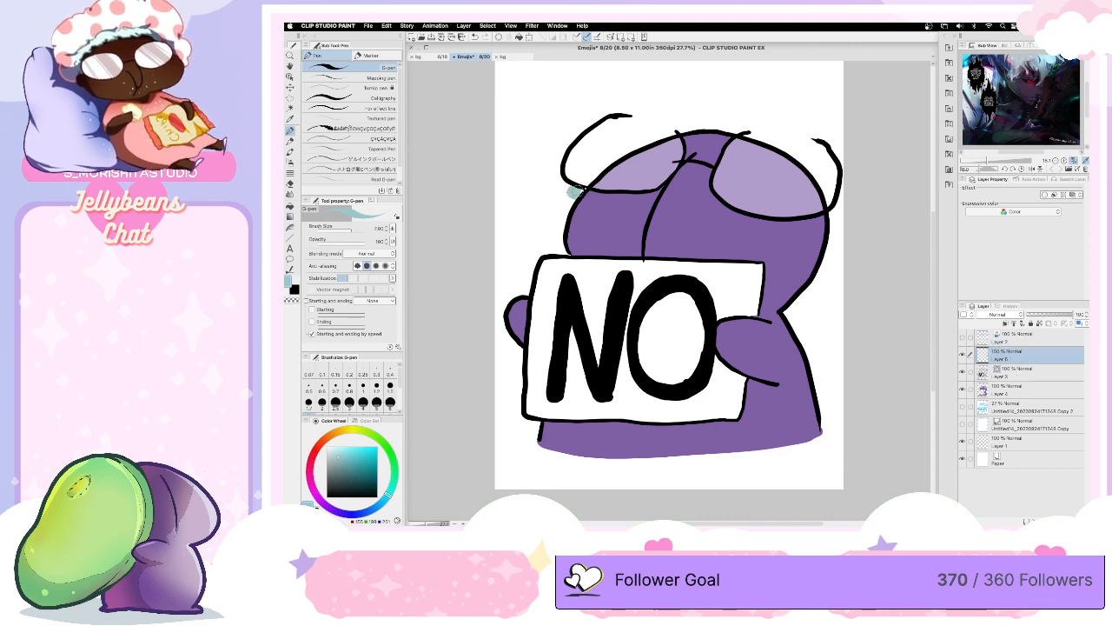
mouse_move(576, 193)
left_mouse_down()
mouse_move(592, 185)
mouse_move(567, 192)
mouse_move(606, 197)
mouse_move(566, 184)
mouse_move(562, 193)
left_mouse_up()
mouse_move(825, 210)
left_mouse_down()
mouse_move(807, 228)
mouse_move(836, 216)
mouse_move(808, 210)
mouse_move(827, 219)
left_mouse_up()
- Add a vector layer above the line art and draw small black squiggly motion marks along both sides of the character with a thinner pen
key("x")
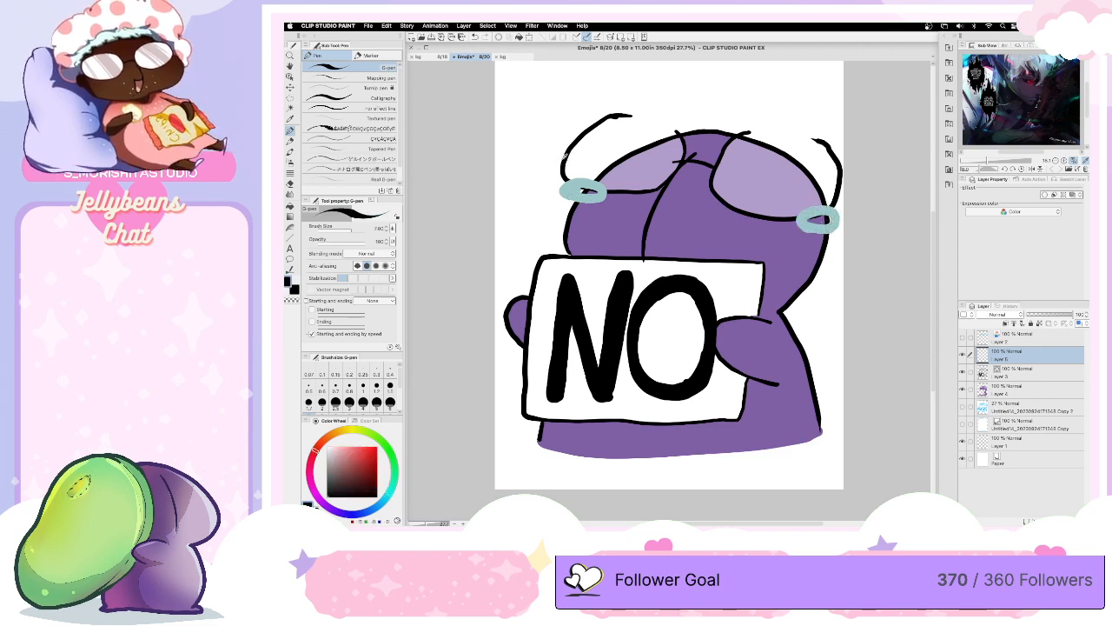
left_click(1013, 370)
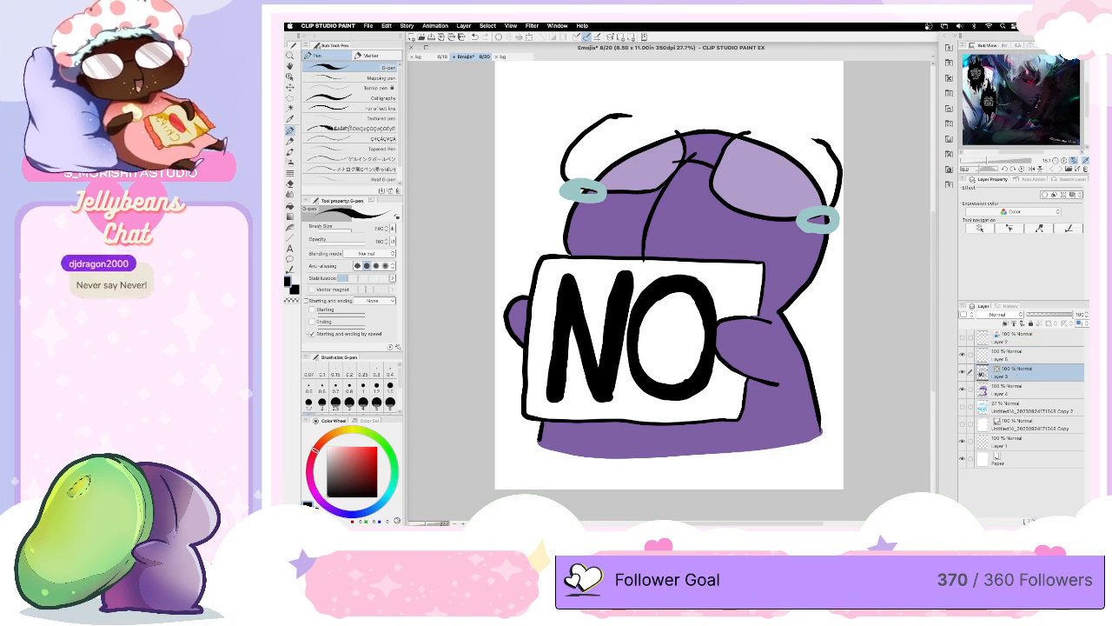
key("ctrl+shift+n")
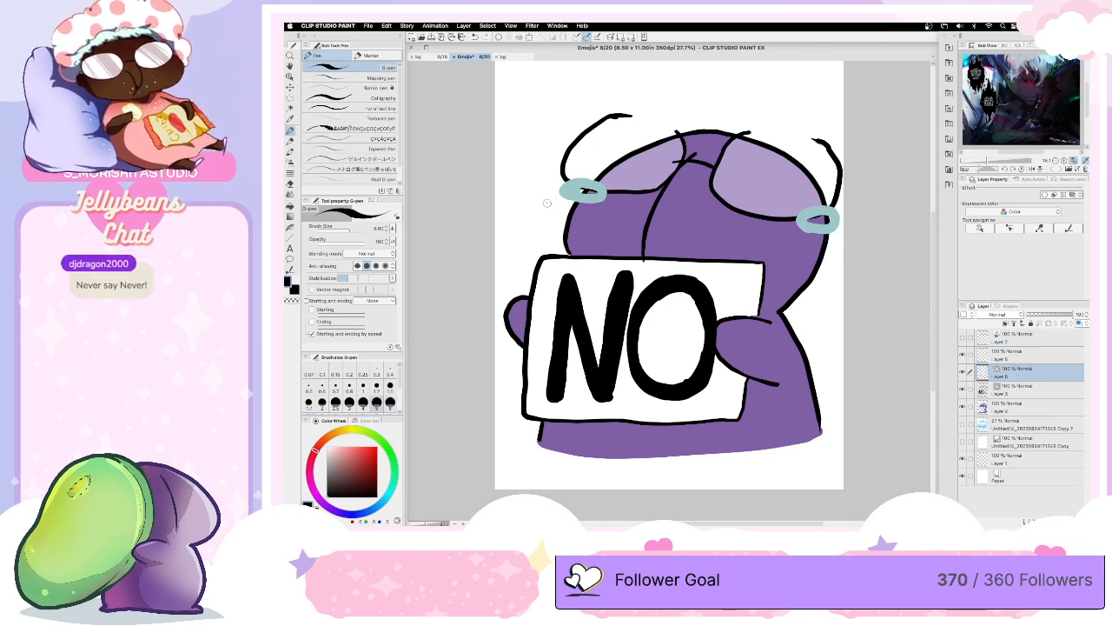
key("[")
left_click_drag(548, 207, 511, 278)
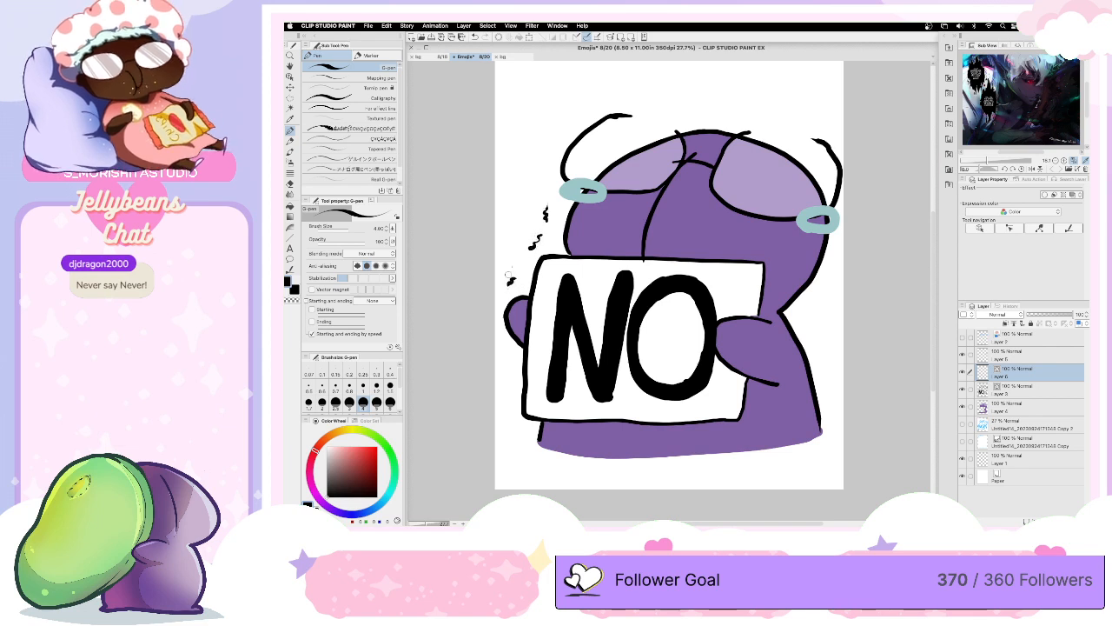
left_click_drag(549, 199, 547, 188)
left_click_drag(556, 147, 570, 129)
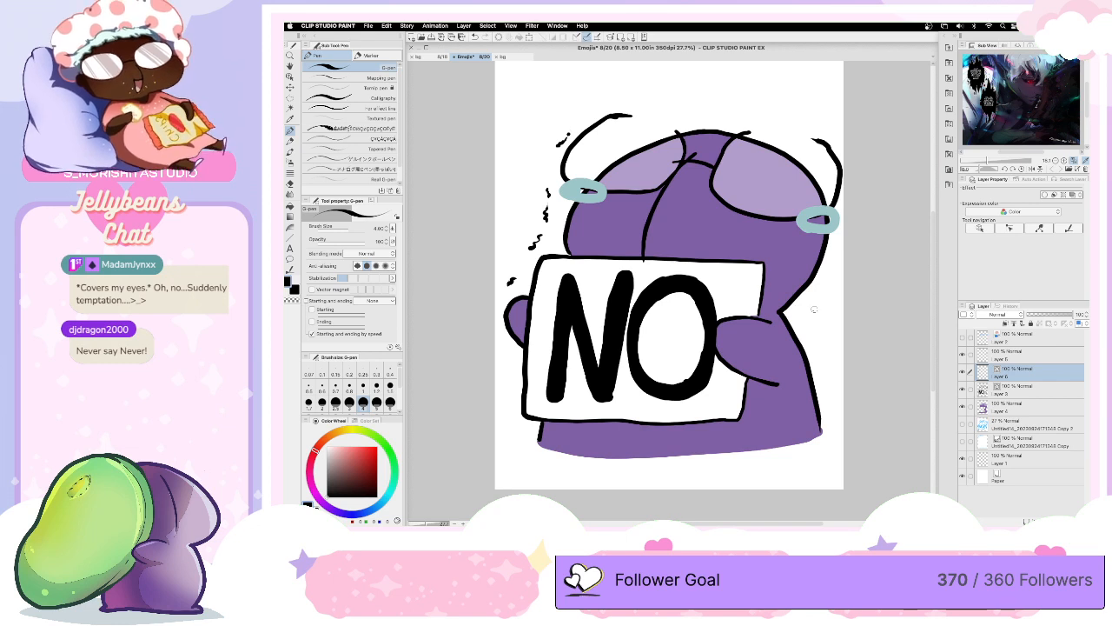
left_click_drag(807, 319, 822, 365)
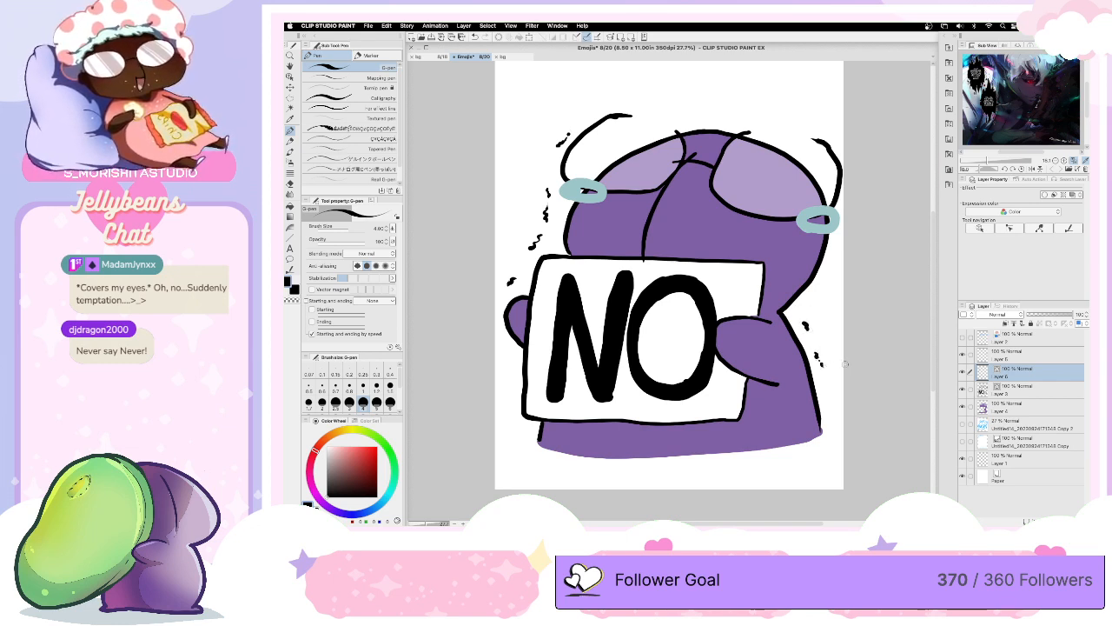
- Thicken the insides of both pale teal tear rings on their own layer
left_click(1021, 353)
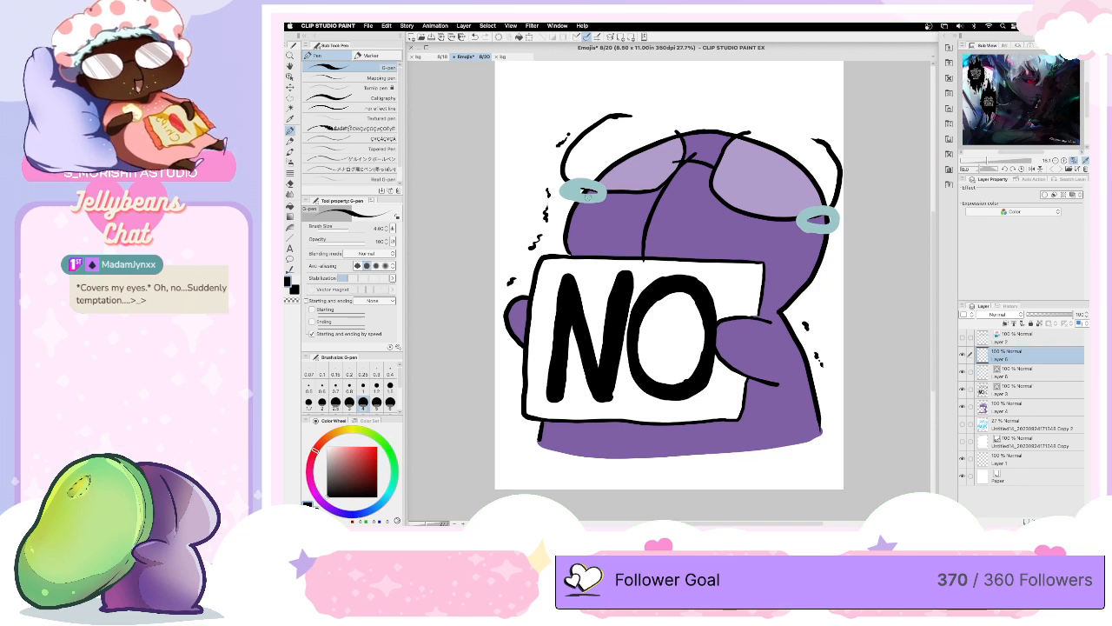
left_click(587, 195, "alt")
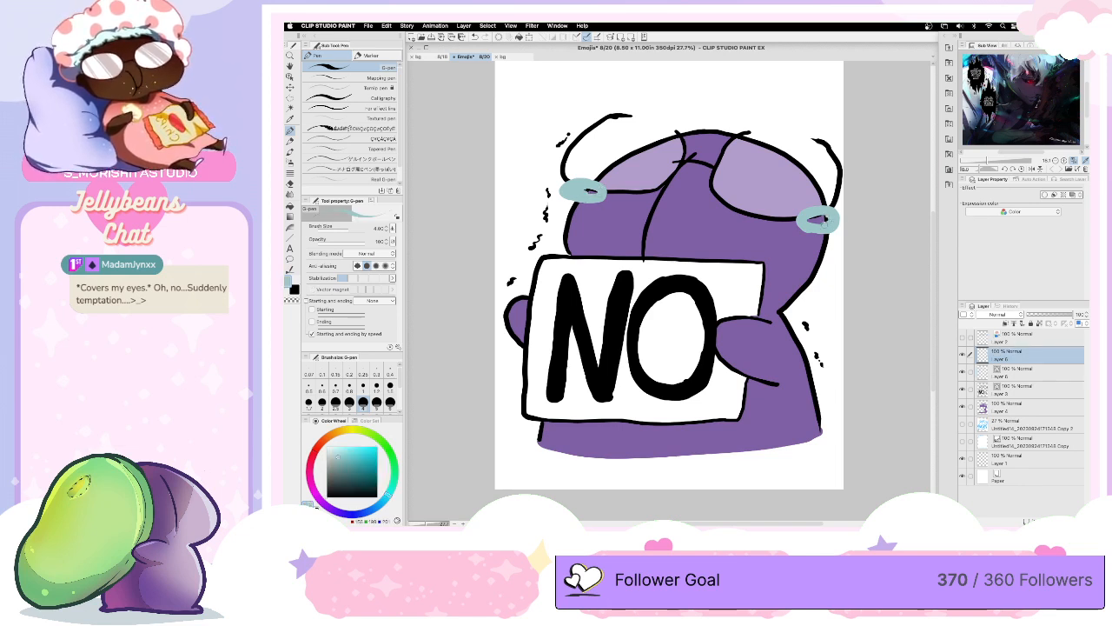
left_click_drag(817, 220, 830, 219)
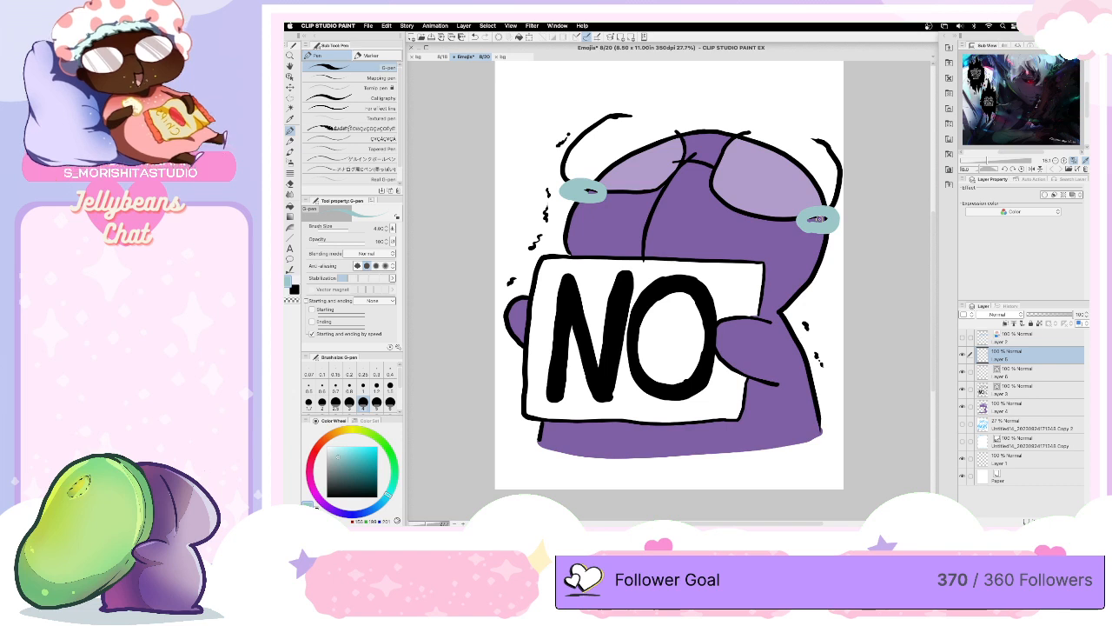
- Fill the NO sign's background and the inside of the O with yellow on the flat color layer
left_click(1013, 404)
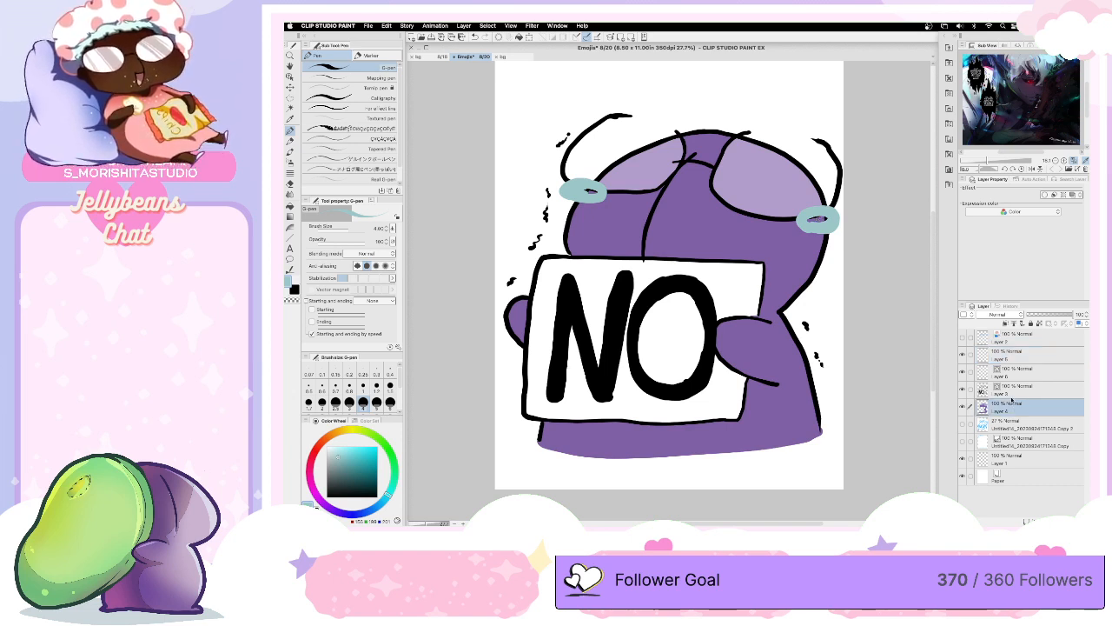
left_click(350, 429)
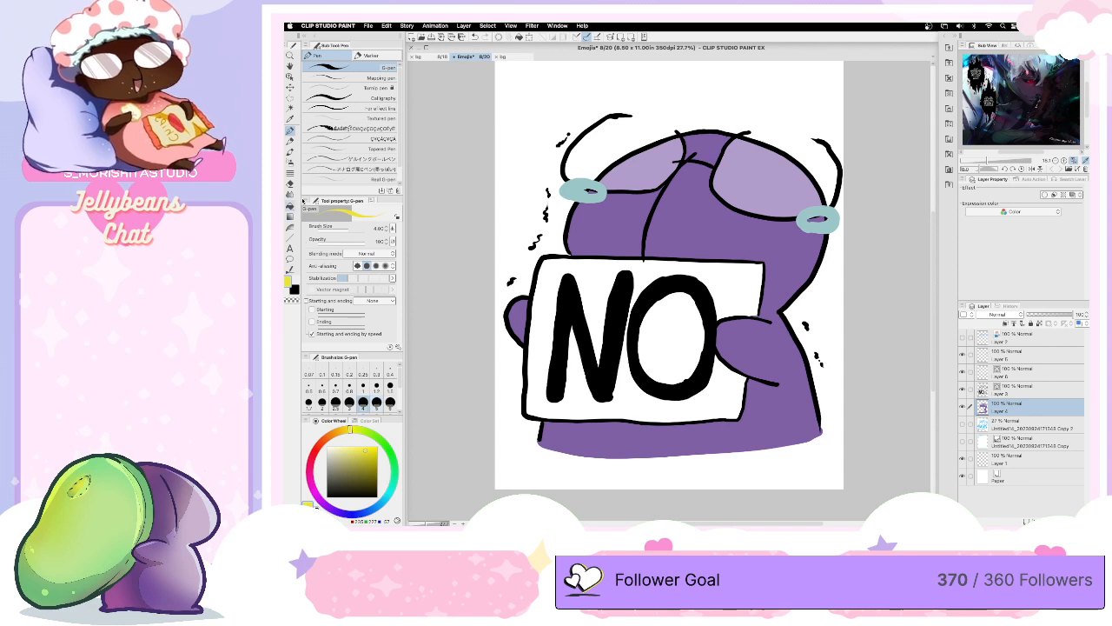
key("g")
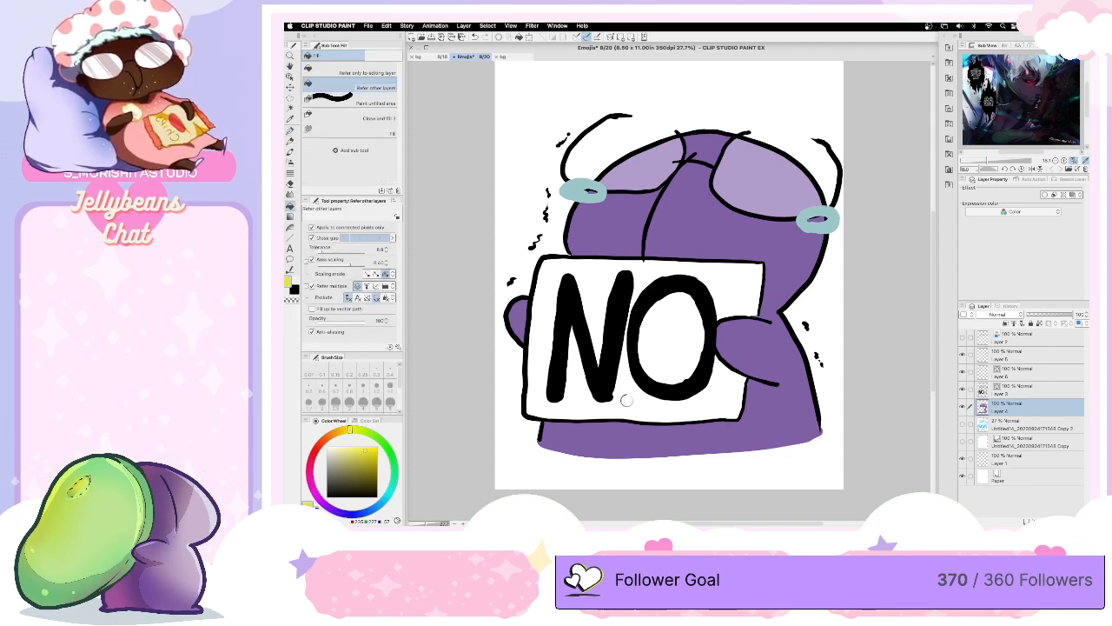
left_click(642, 385)
left_click(676, 351)
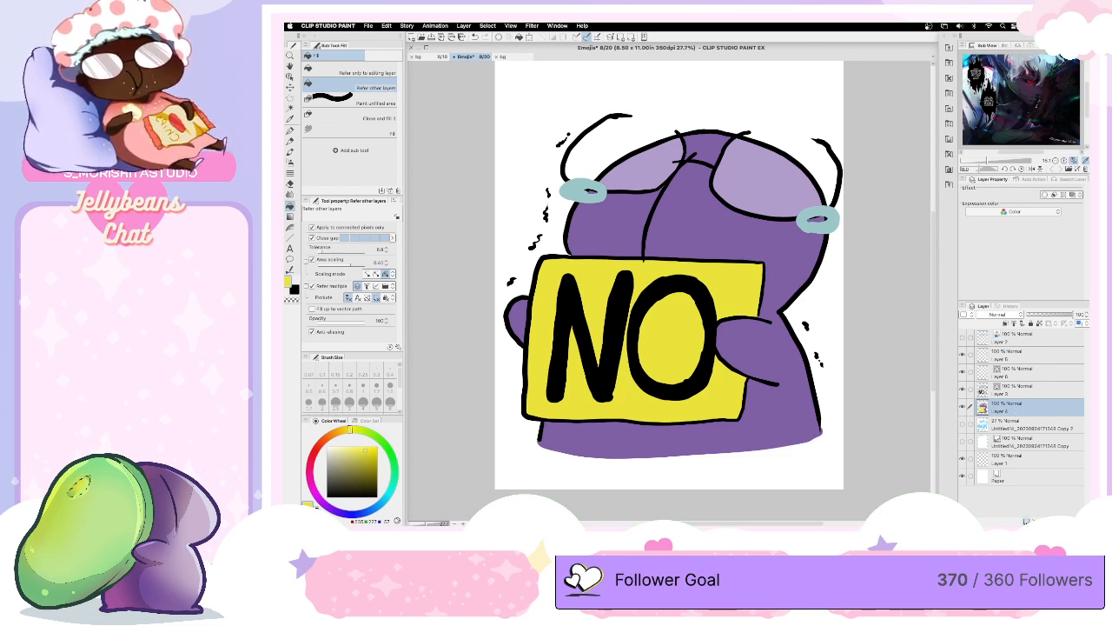
- Add three layers above the flat color layer, clipped to it
left_click(1026, 521)
left_click(1006, 324)
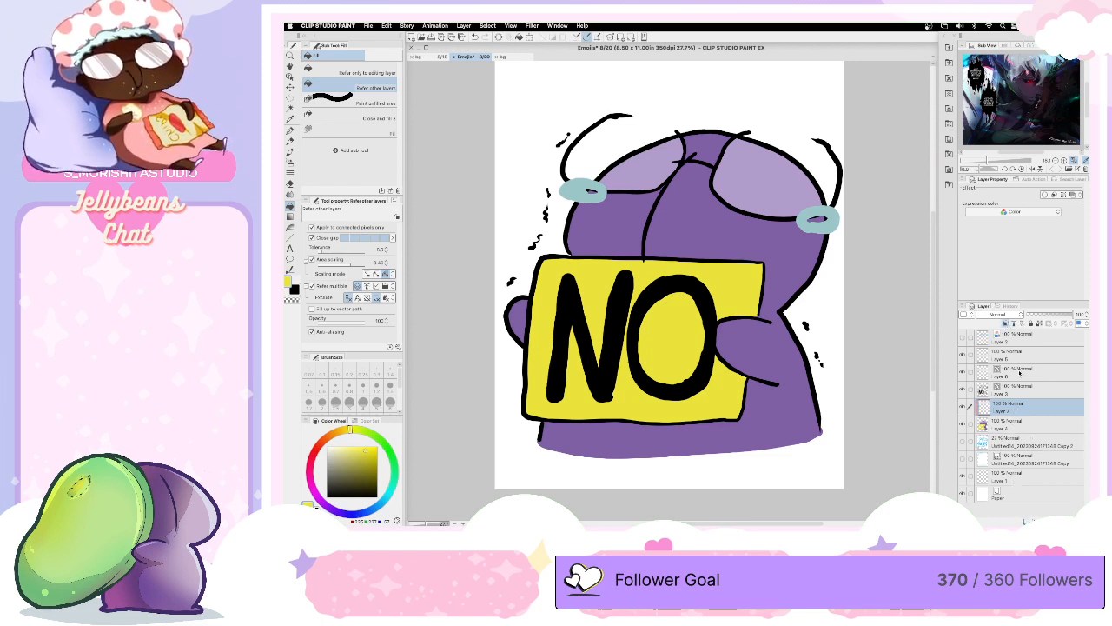
left_click(1017, 425)
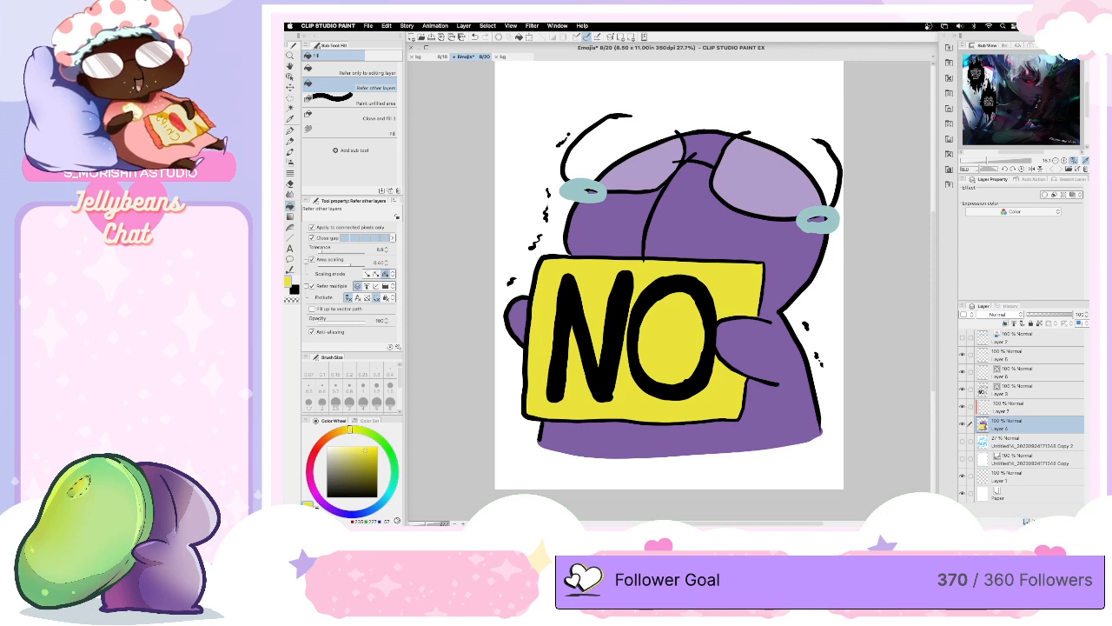
left_click(1026, 521)
left_click(1026, 521)
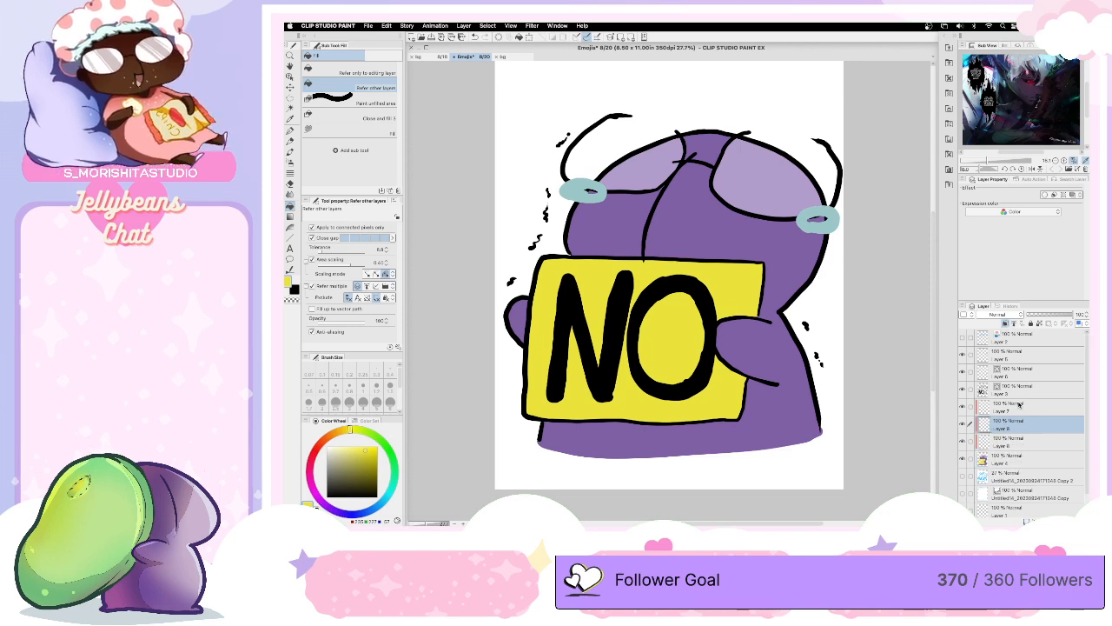
- Set the top clipped layer's blending mode to Color dodge and the two clipped layers beneath it to Multiply
left_click(1017, 407)
left_click(1000, 315)
left_click(1001, 315)
left_click(1001, 315)
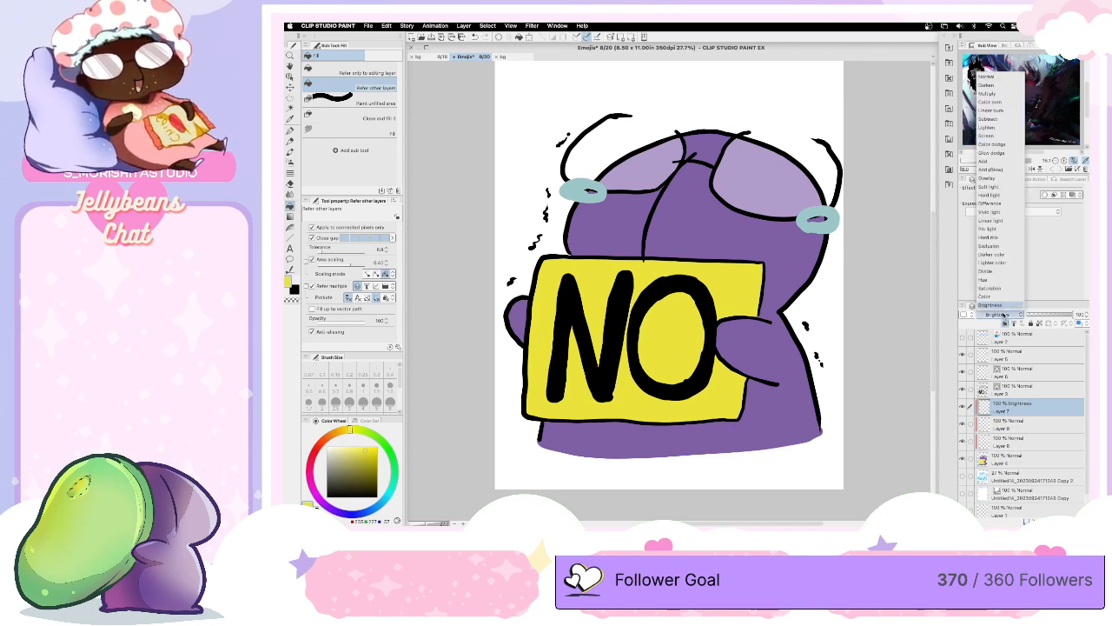
left_click(999, 146)
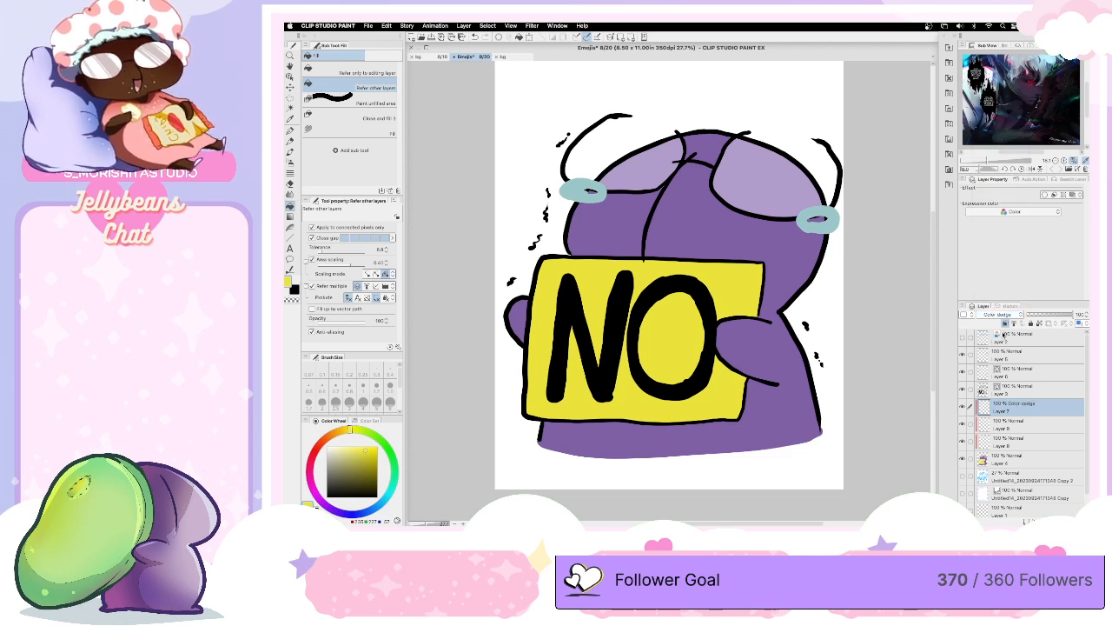
left_click(1008, 424)
left_click(999, 314)
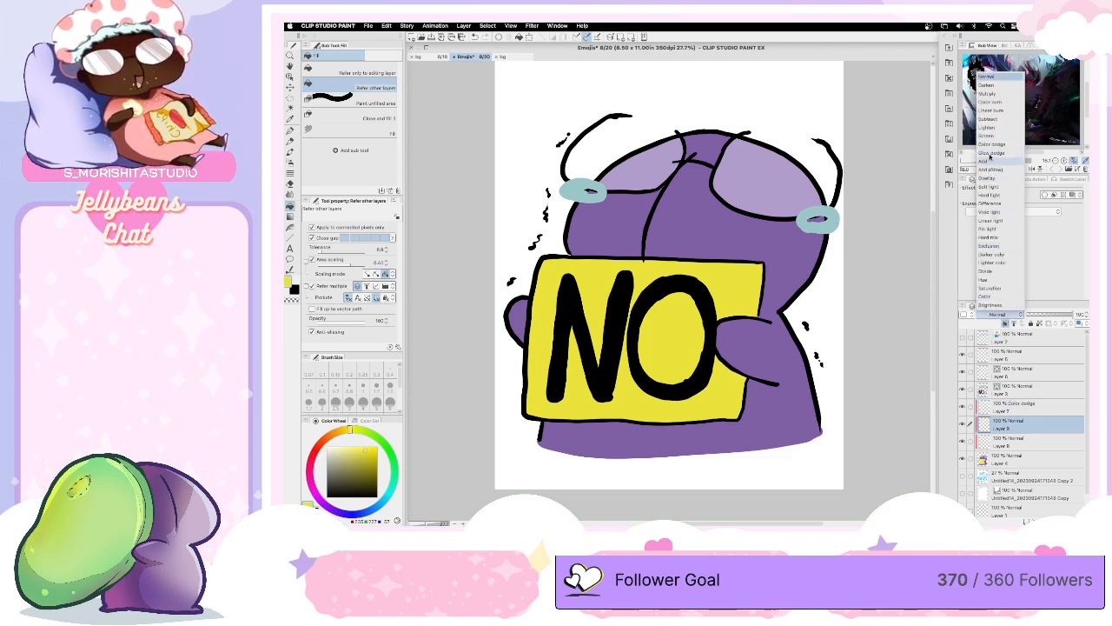
left_click(988, 93)
left_click(1010, 443)
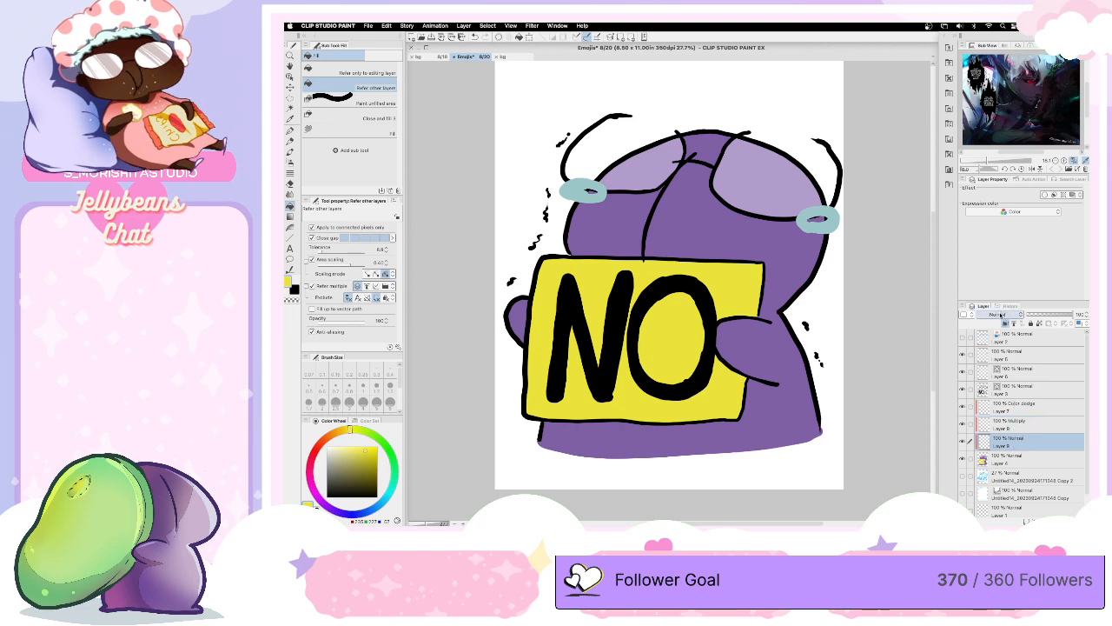
left_click(999, 315)
left_click(988, 95)
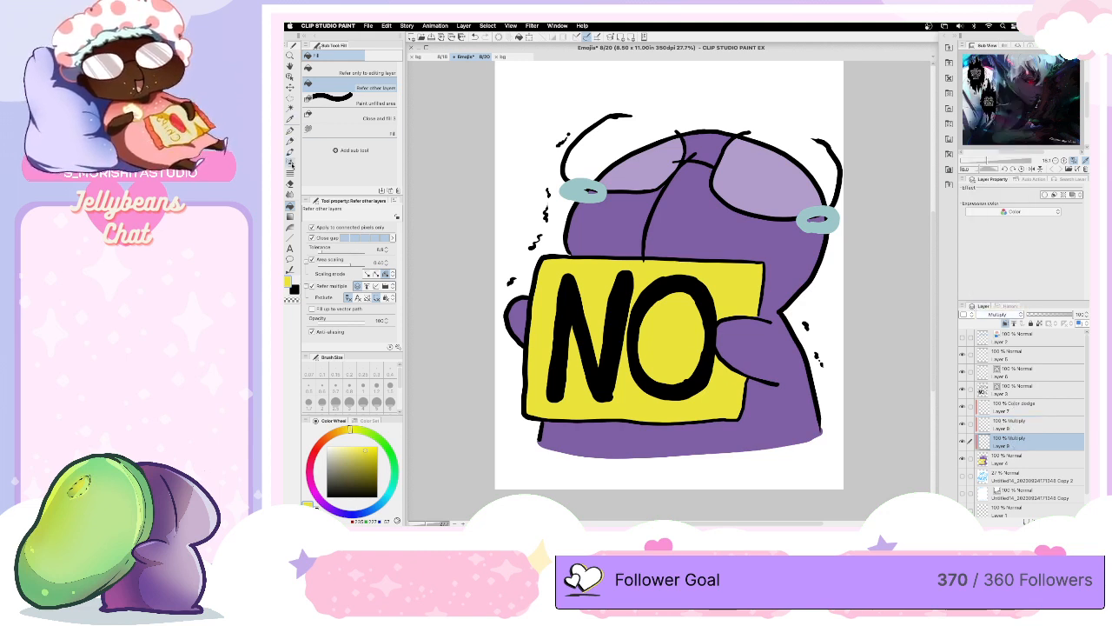
- Set up the Soft airbrush with a muted magenta, a brush size of about 70 and the Normal blending mode
left_click(670, 436, "alt")
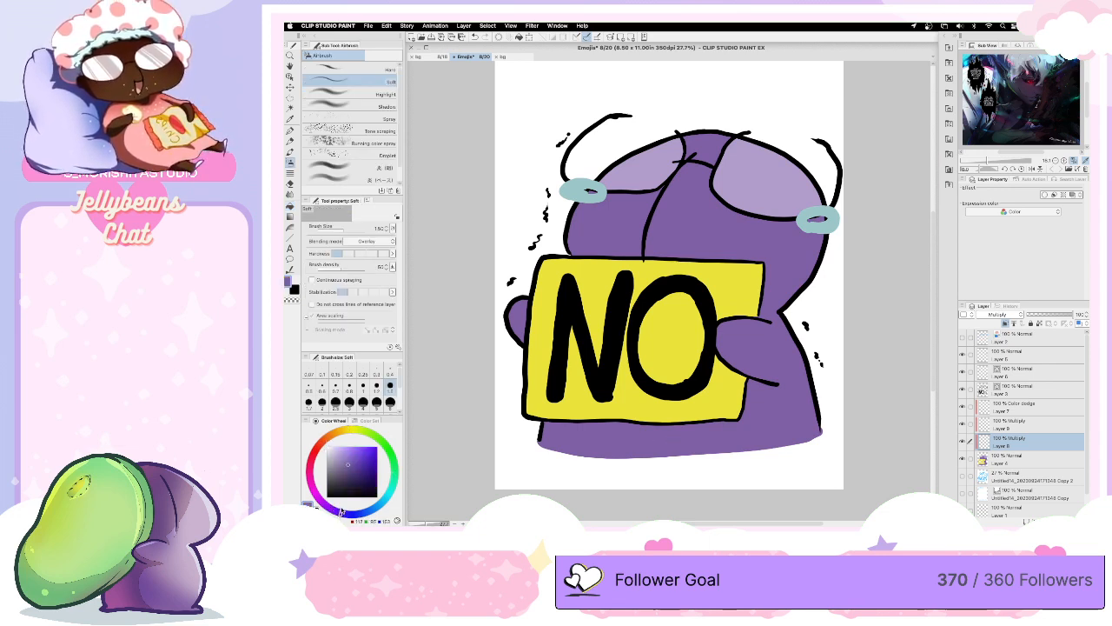
left_click(318, 502)
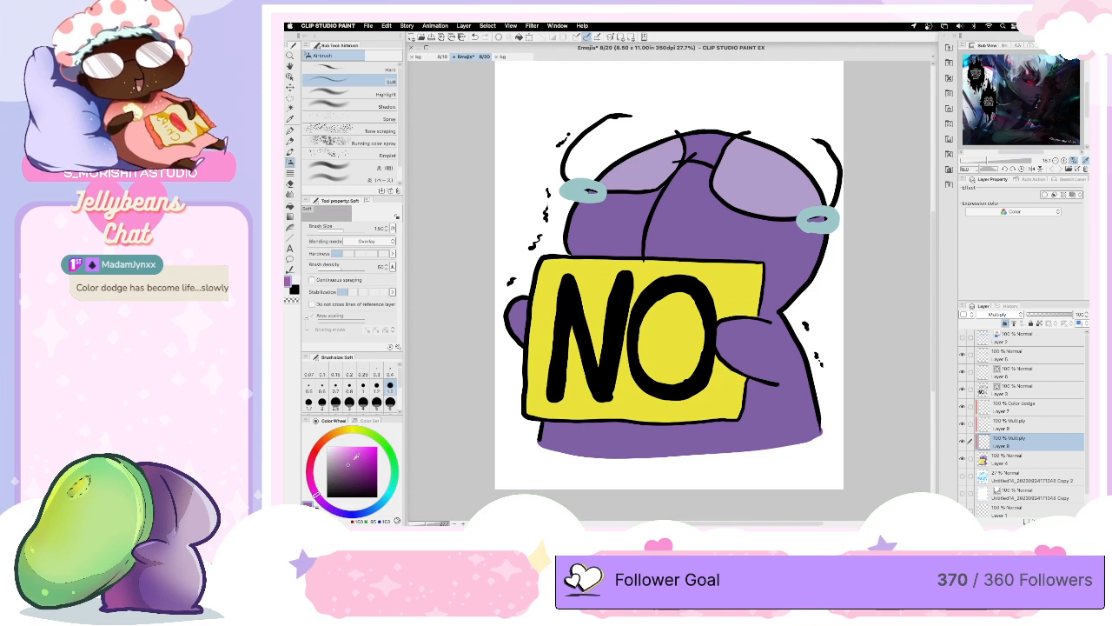
key("bracketright")
key("bracketright")
key("bracketright")
key("bracketright")
key("bracketright")
key("bracketright")
key("bracketright")
key("bracketright")
key("bracketright")
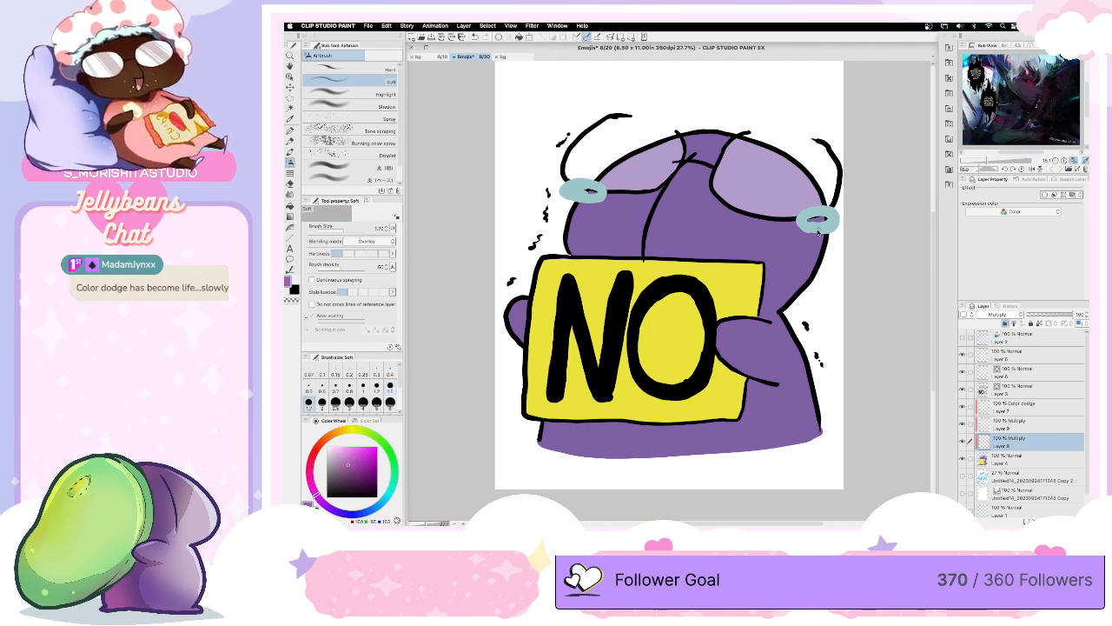
key("bracketright")
key("bracketright")
key("bracketright")
key("bracketright")
key("bracketright")
key("bracketright")
key("bracketright")
key("bracketright")
key("bracketright")
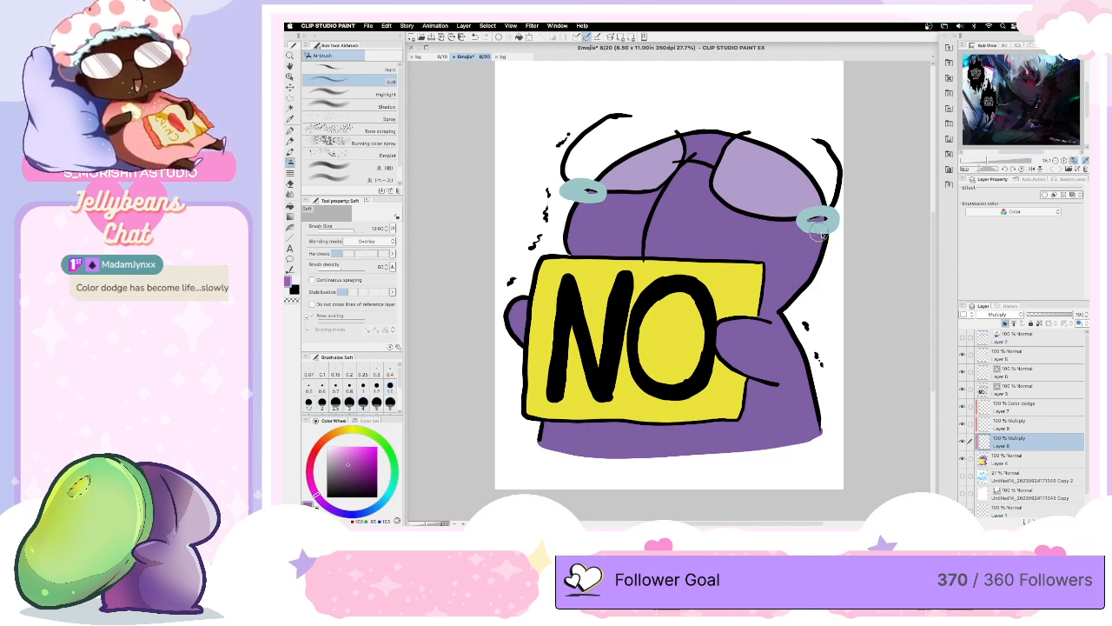
key("bracketright")
key("bracketright")
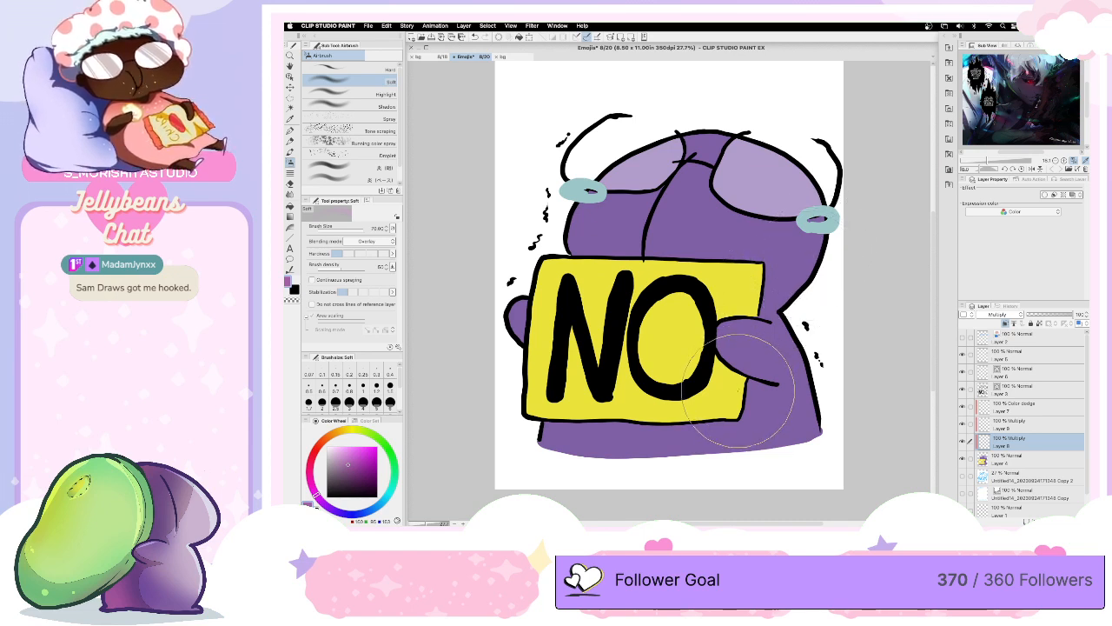
left_click(368, 240)
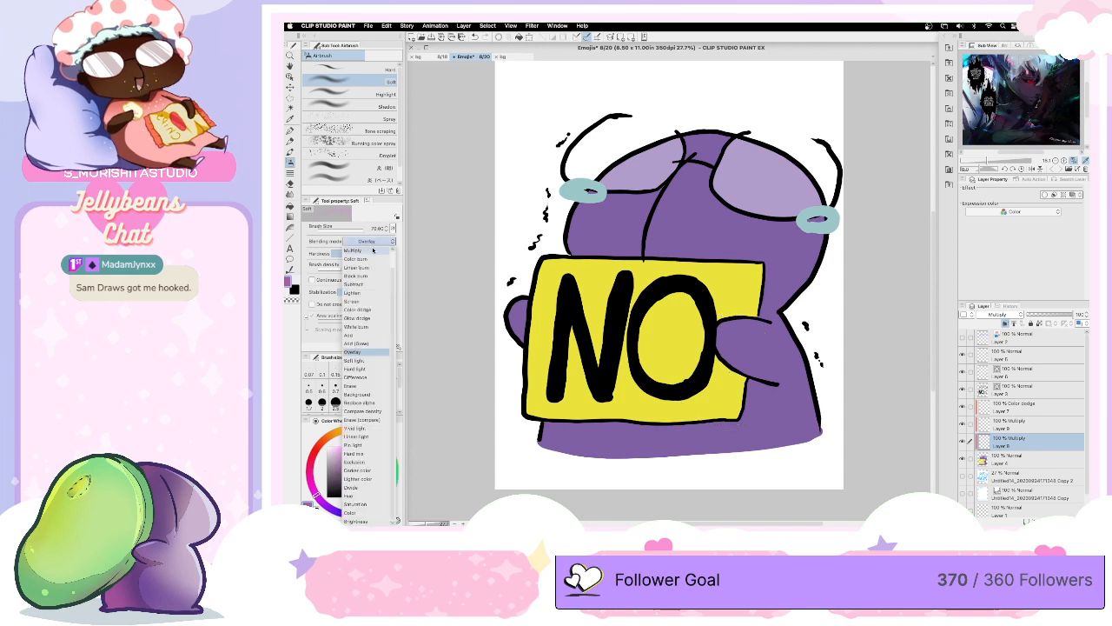
left_click_drag(393, 311, 389, 256)
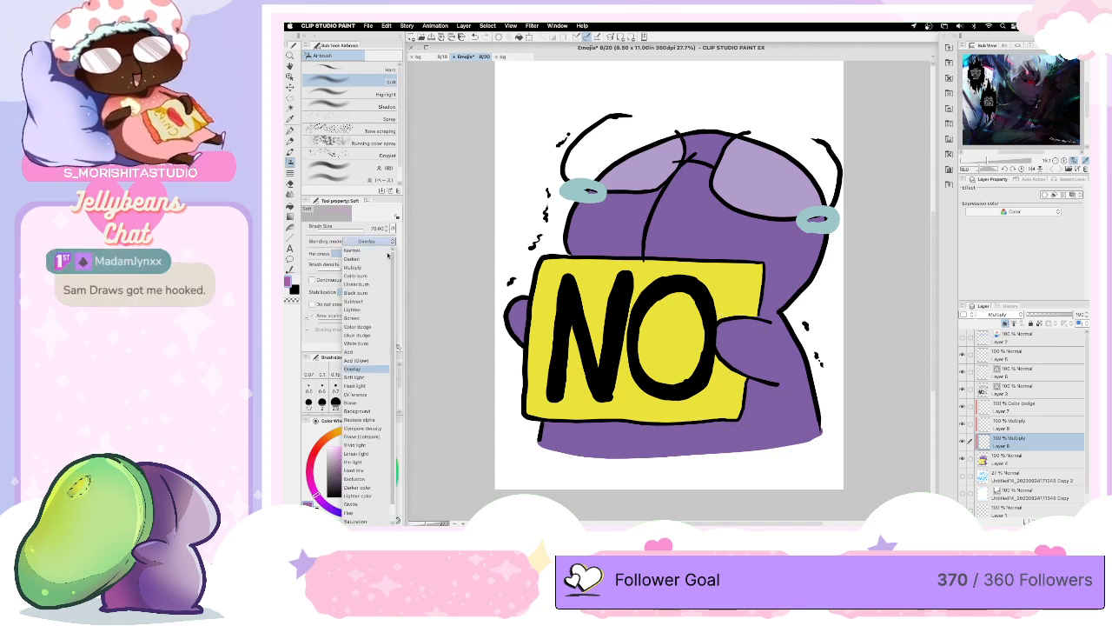
left_click(377, 251)
- Try airbrushing magenta shading over the body and sign beneath the right lens on the lowest Multiply layer, and undo the strokes
mouse_move(824, 233)
left_mouse_down()
mouse_move(799, 293)
mouse_move(763, 311)
left_mouse_up()
left_click(352, 456)
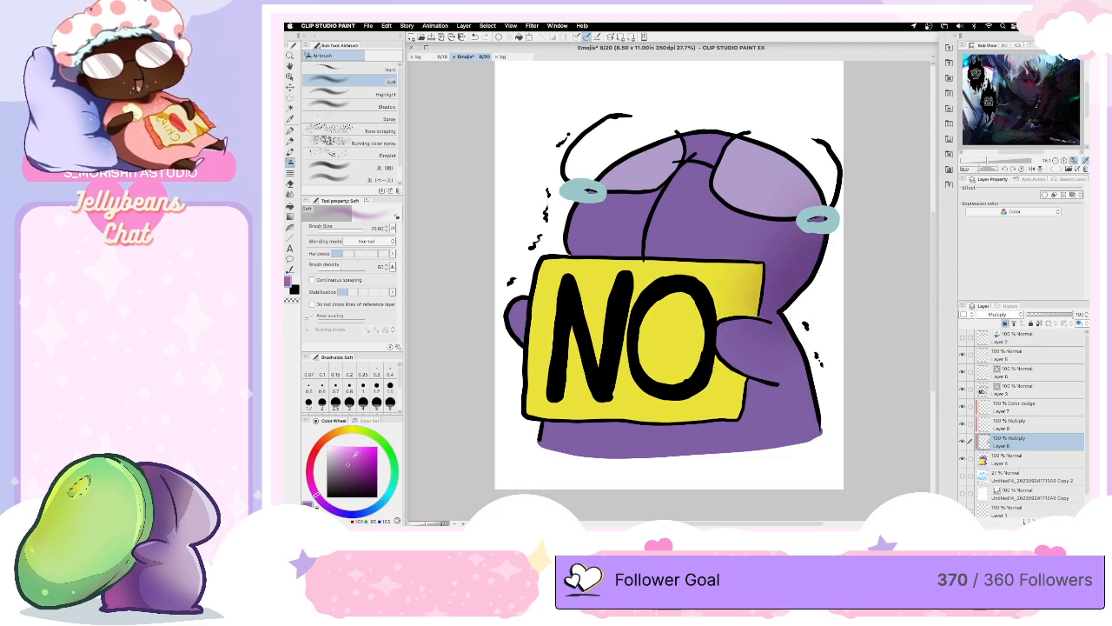
mouse_move(795, 291)
left_mouse_down()
mouse_move(770, 305)
mouse_move(796, 277)
left_mouse_up()
key("[")
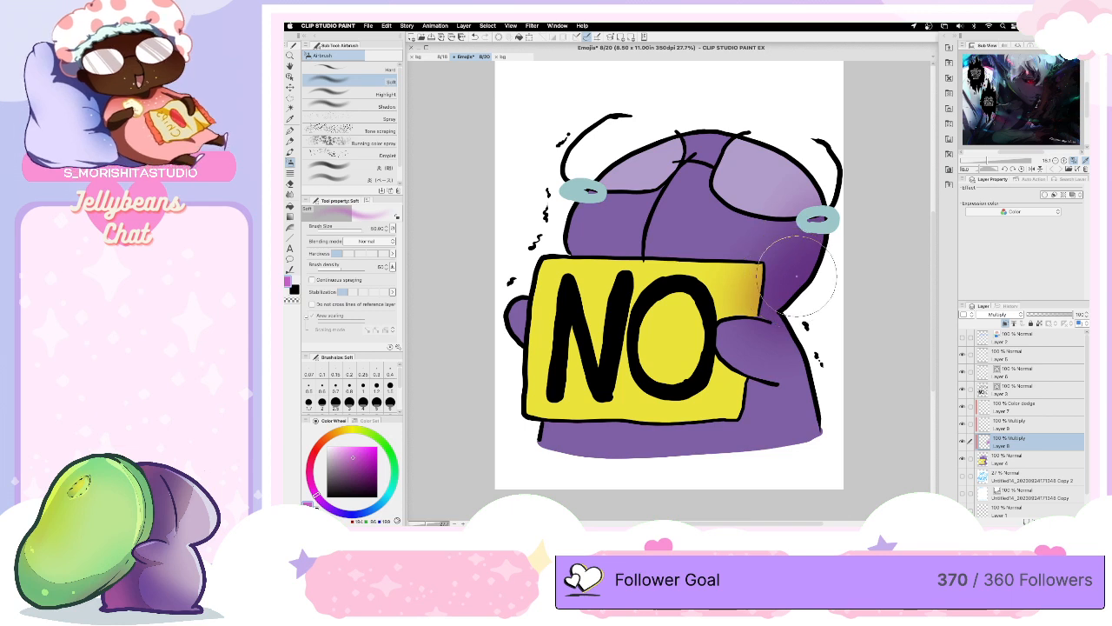
key("ctrl+z")
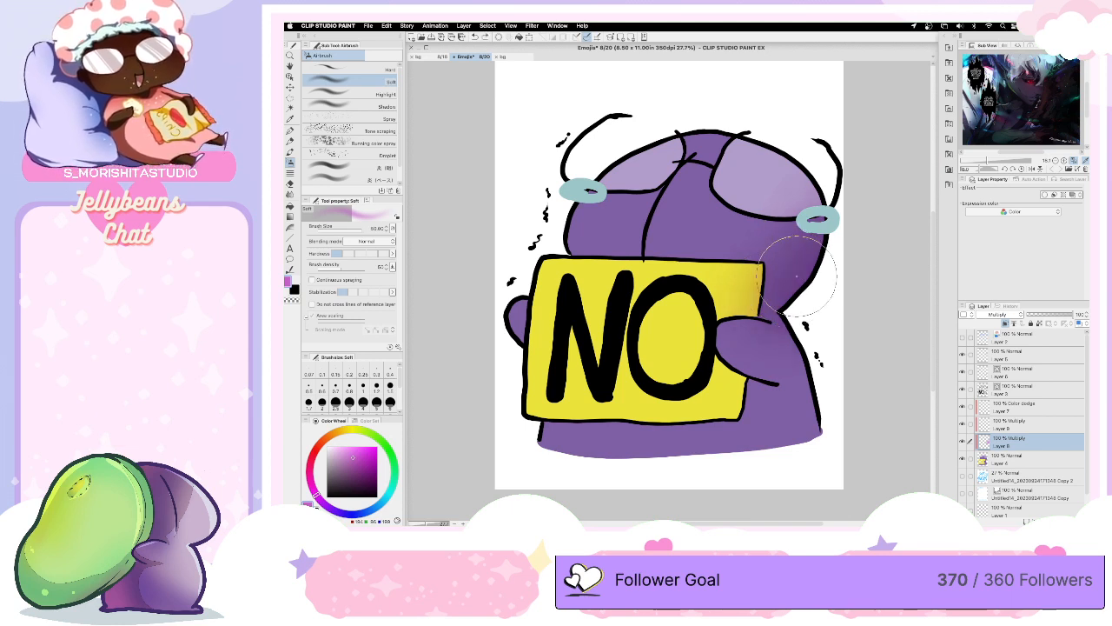
key("ctrl+z")
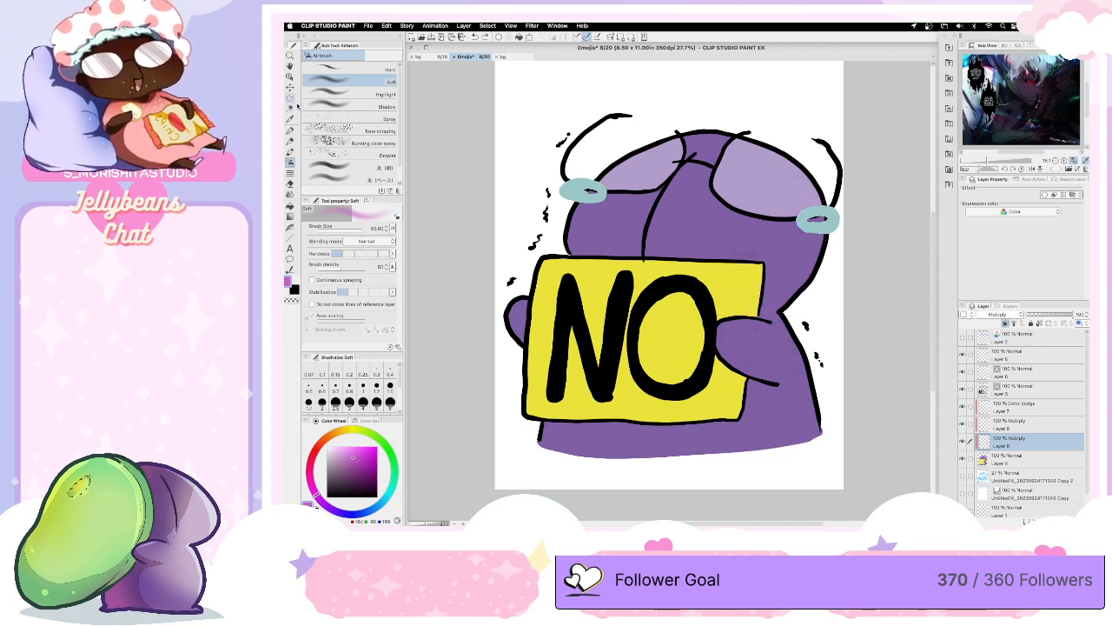
- Select the body's purple areas with Auto select, airbrush soft magenta shading over the head, arm and lower body, and deselect
left_click(290, 107)
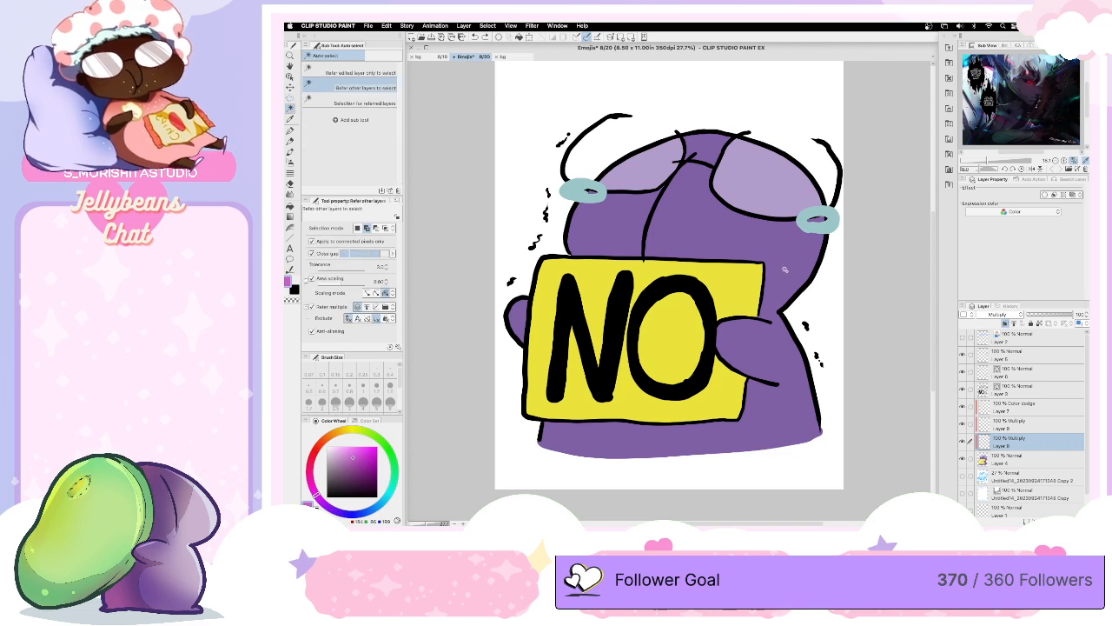
left_click(788, 365)
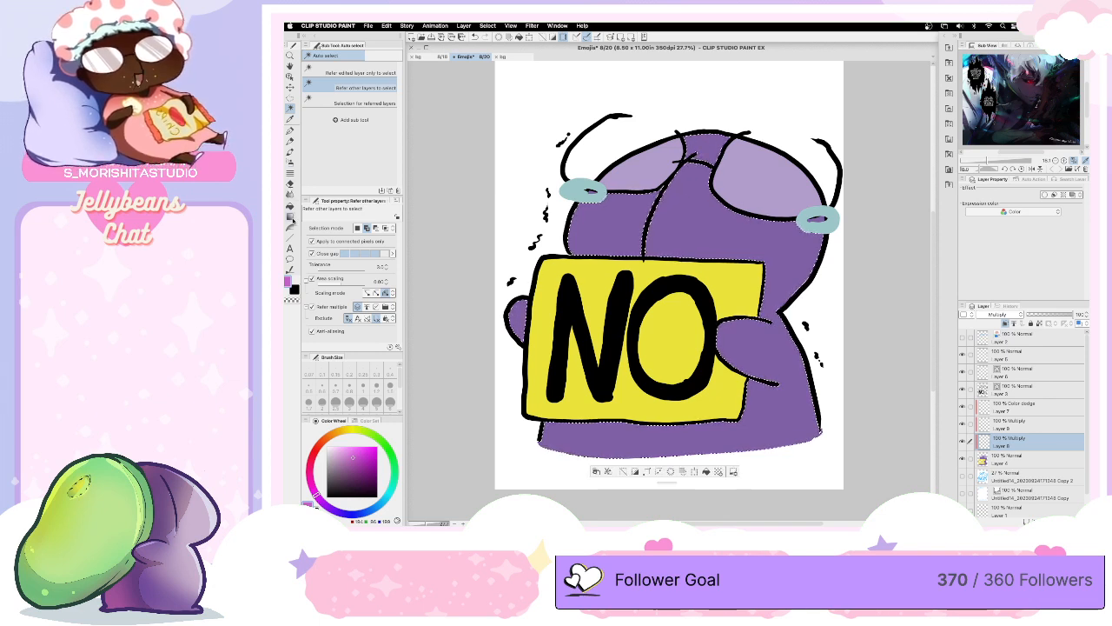
left_click(290, 163)
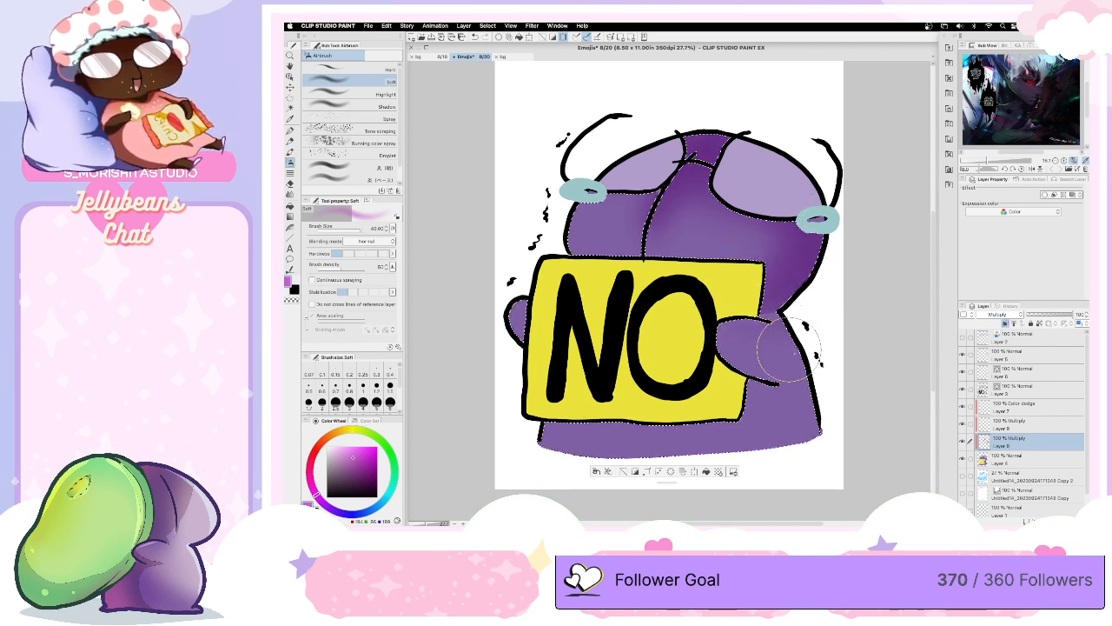
key("bracketleft")
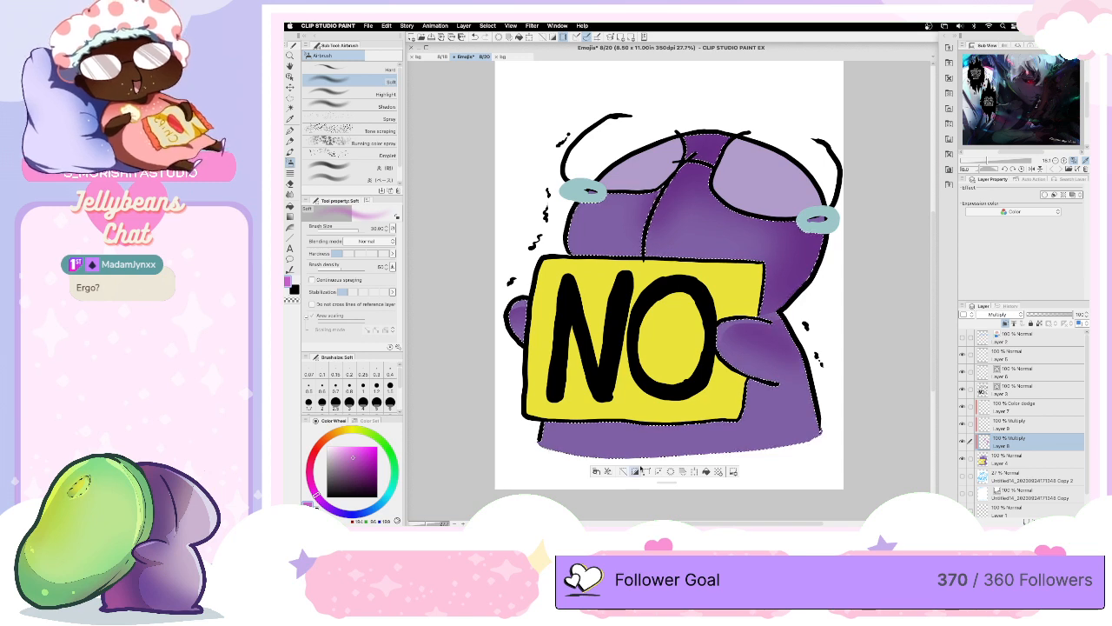
key("]")
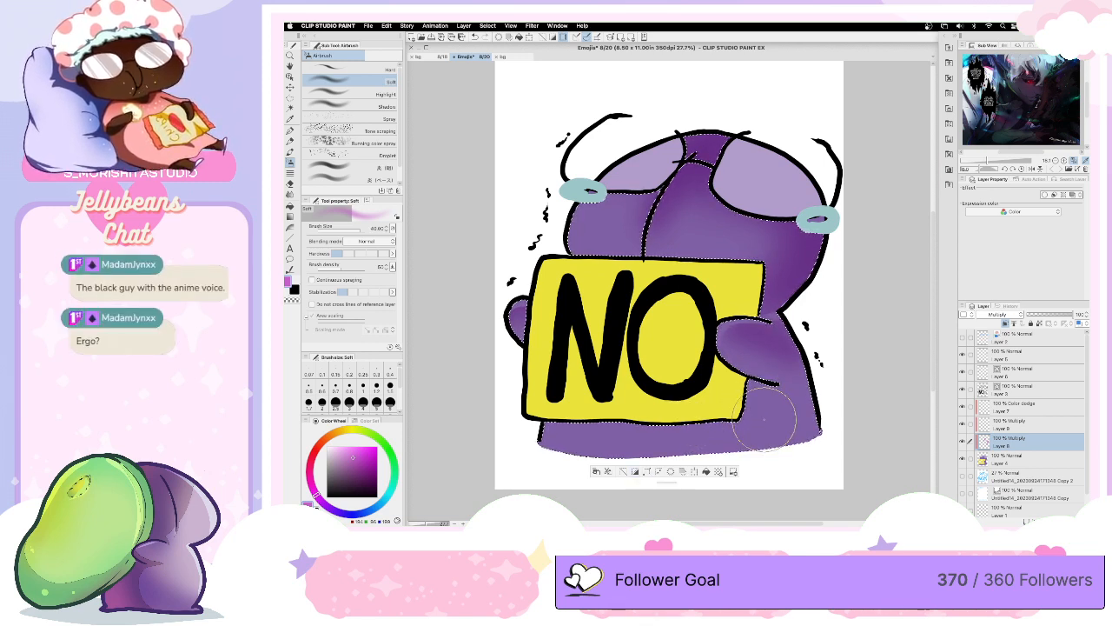
scroll(932, 236, "down", 1)
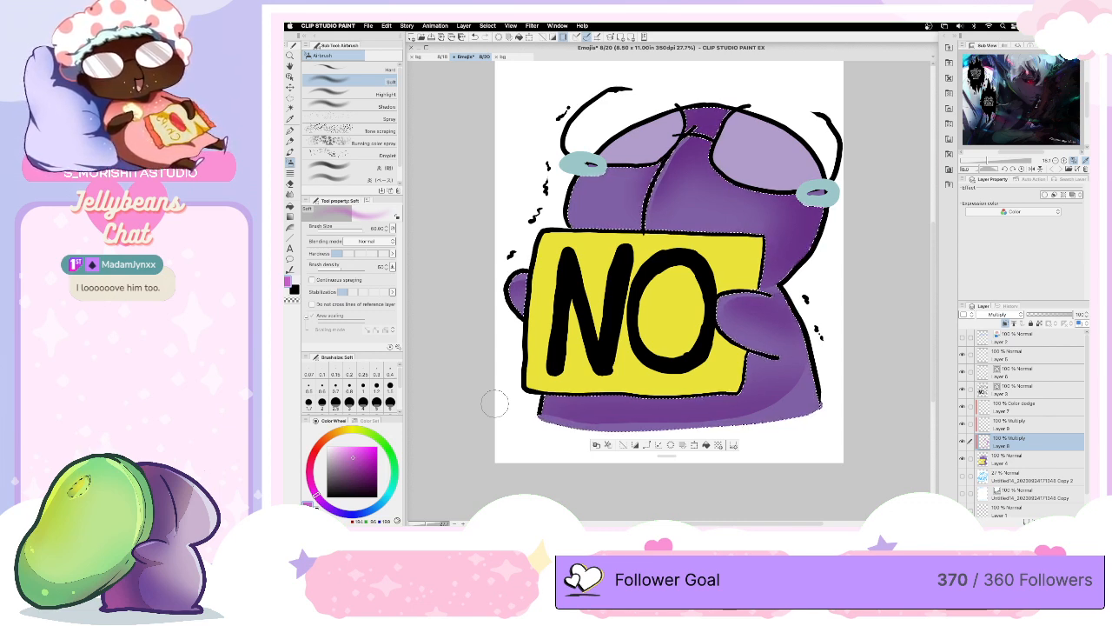
key("super+d")
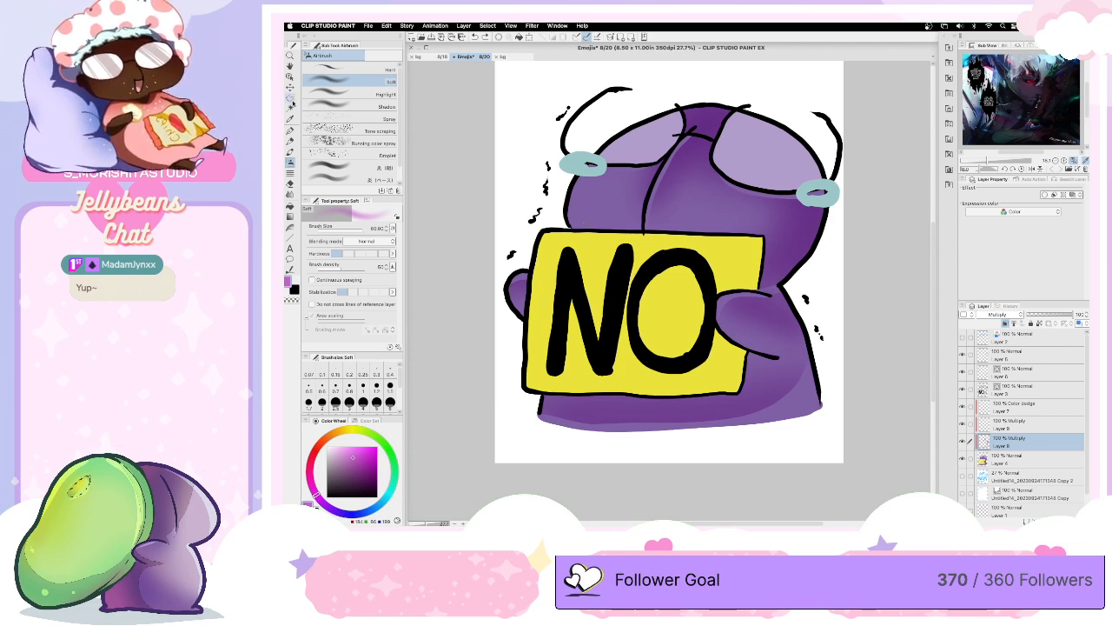
- Select both glasses lenses, airbrush magenta shading over them leaving light diagonal glare streaks, and deselect
left_click(643, 154)
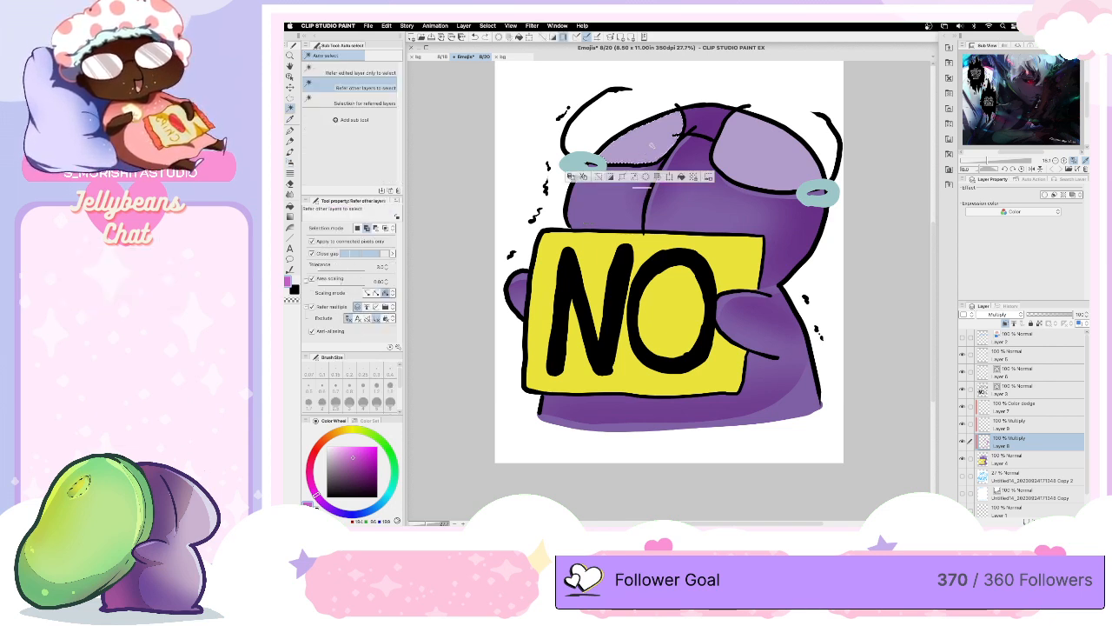
left_click(770, 165)
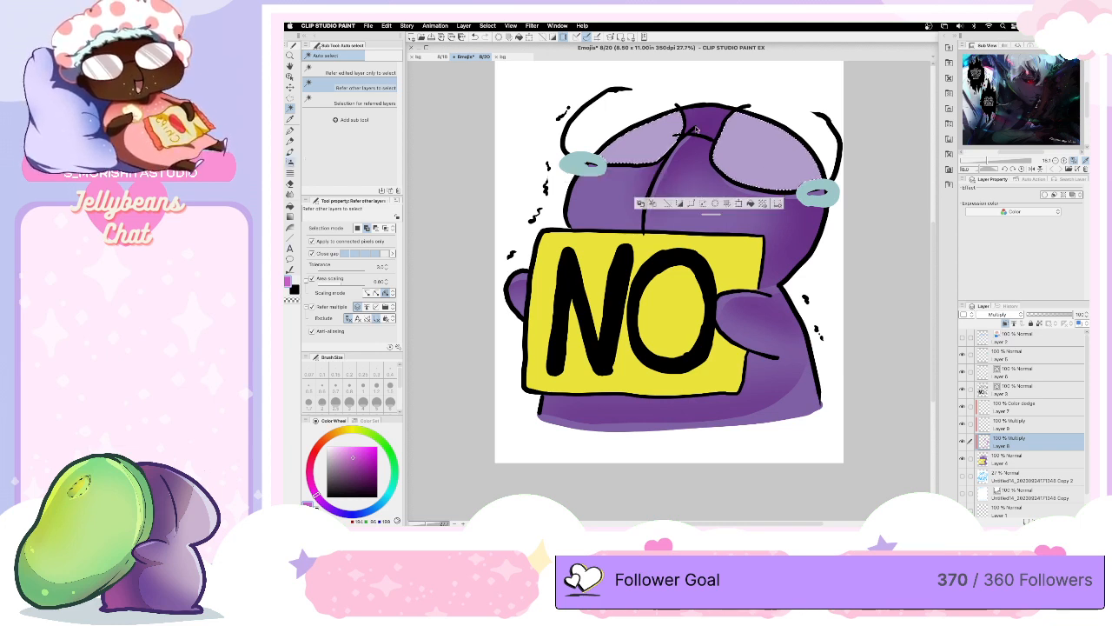
key("b")
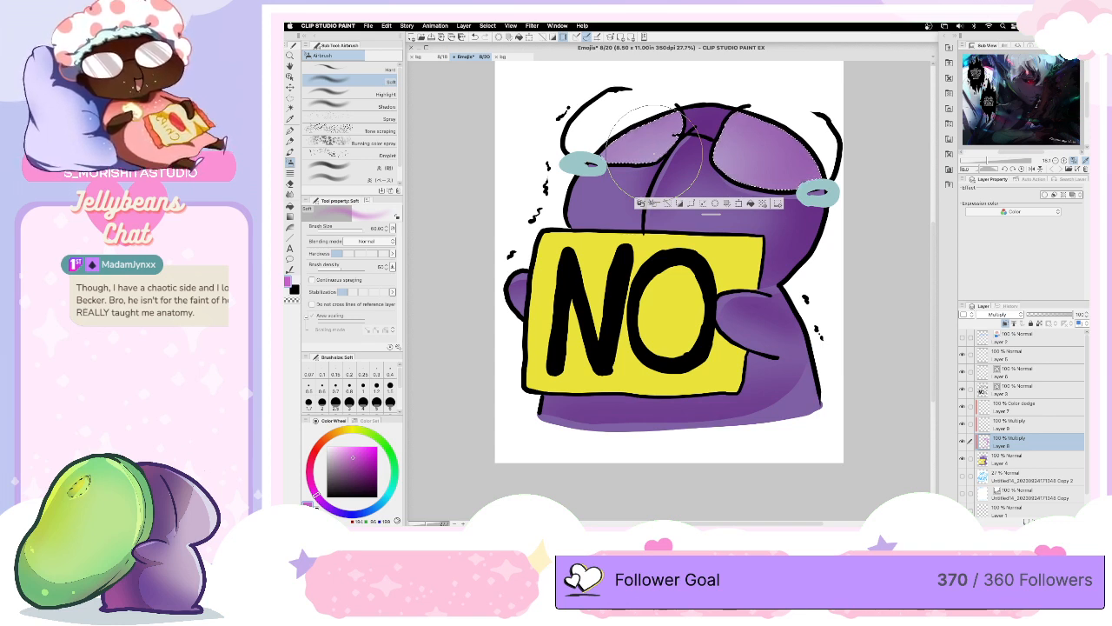
mouse_move(654, 153)
left_mouse_down()
mouse_move(664, 107)
mouse_move(695, 122)
mouse_move(651, 113)
mouse_move(685, 128)
left_mouse_up()
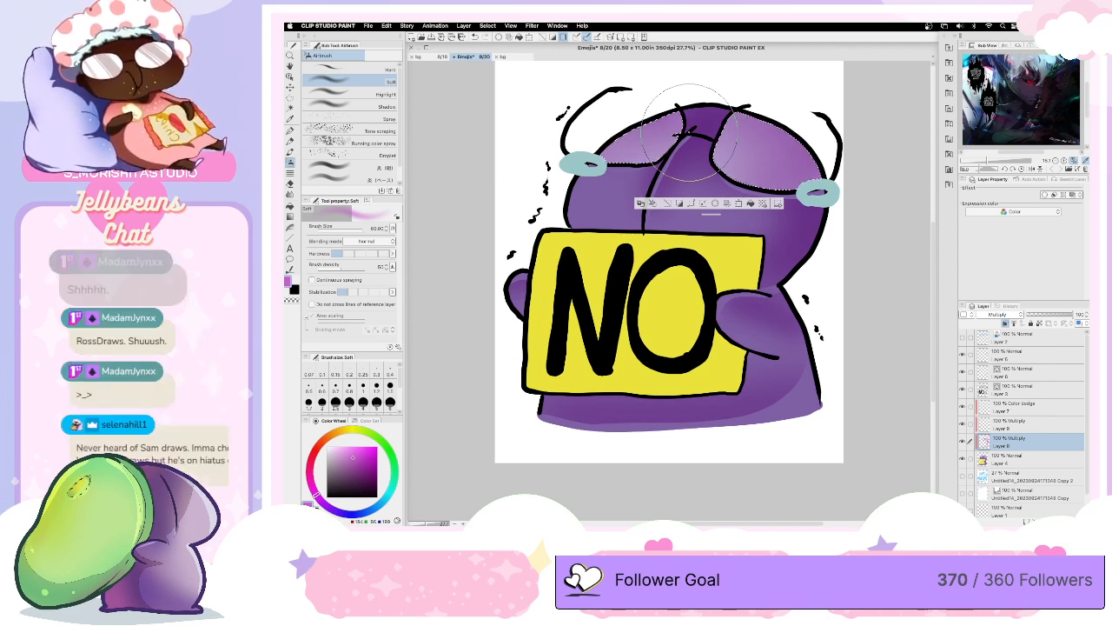
key("super+d")
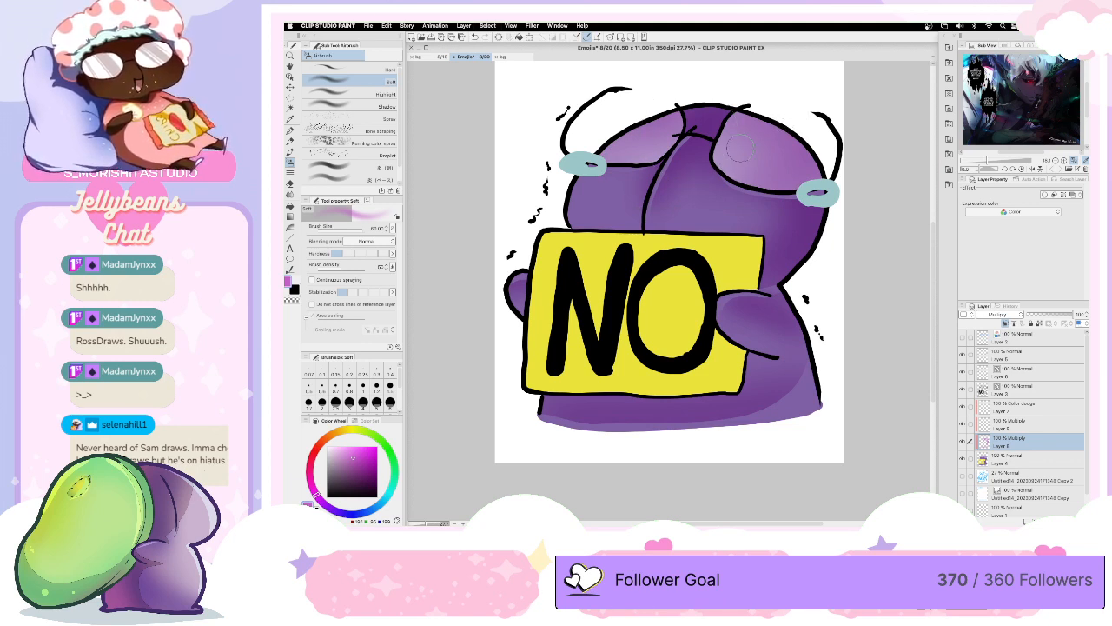
key("super+z")
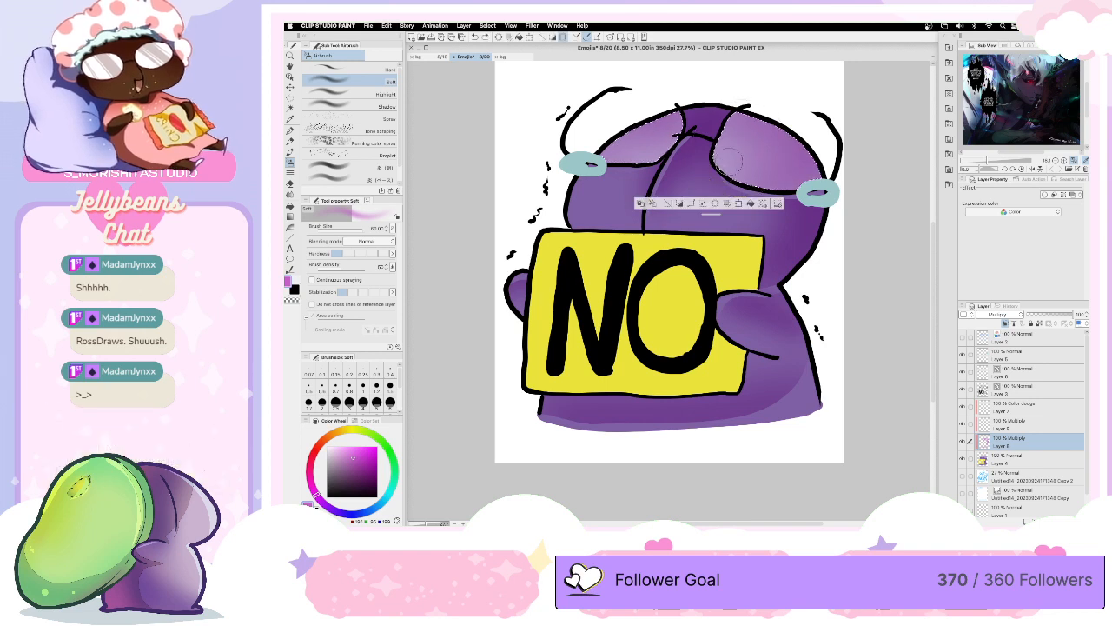
mouse_move(730, 159)
left_mouse_down()
mouse_move(764, 159)
mouse_move(737, 186)
mouse_move(810, 129)
left_mouse_up()
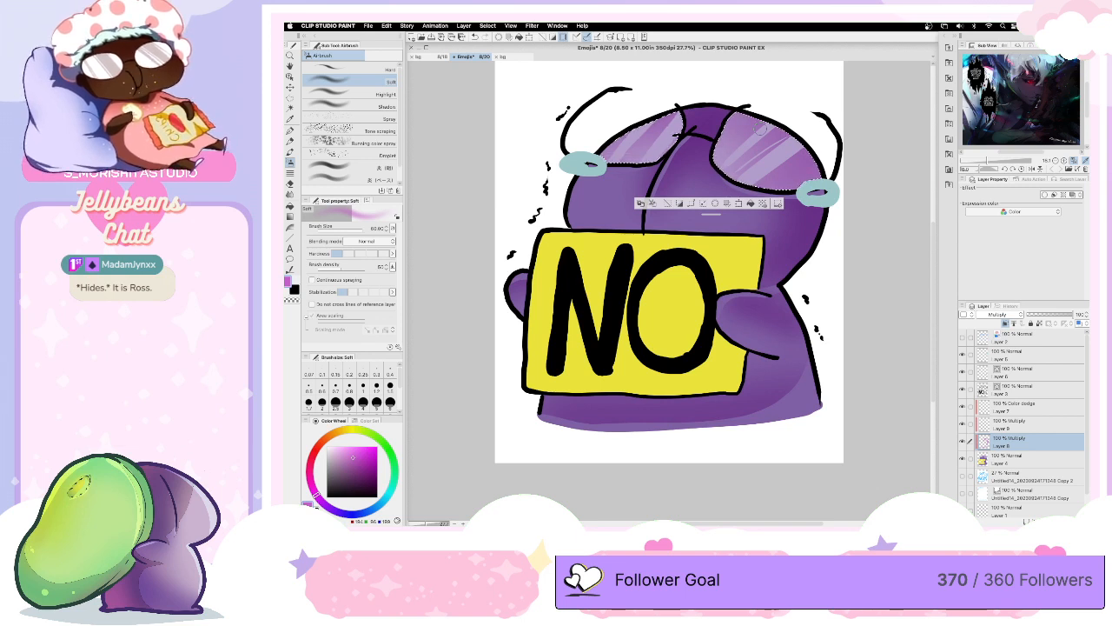
key("ctrl+d")
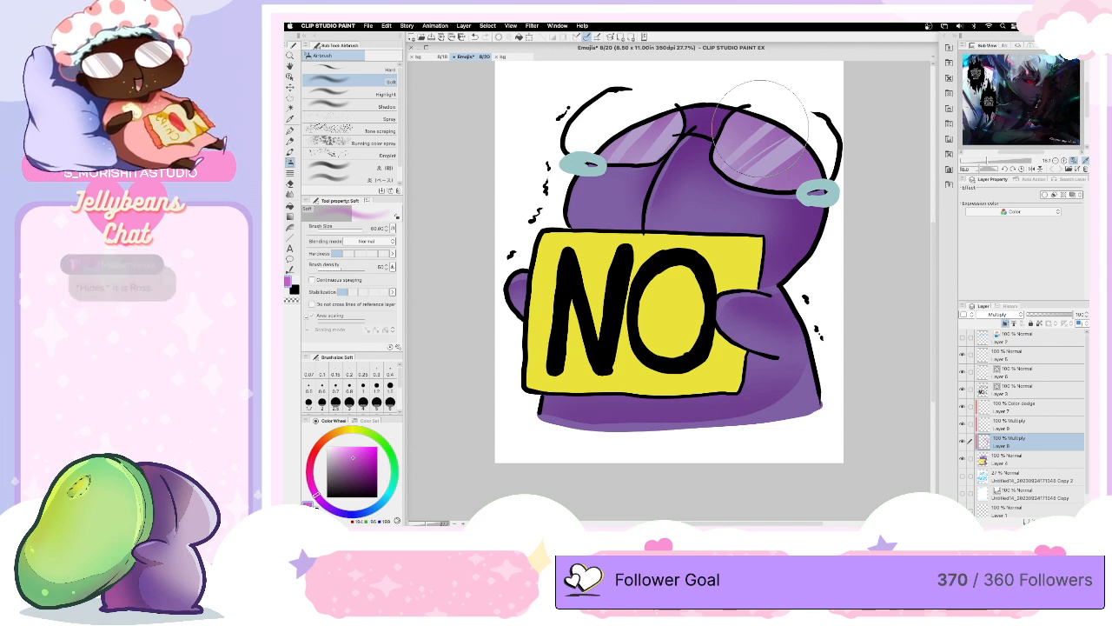
- Select the sign's yellow face, airbrush red shading along its right side and lower edge, and undo the last stroke
key("w")
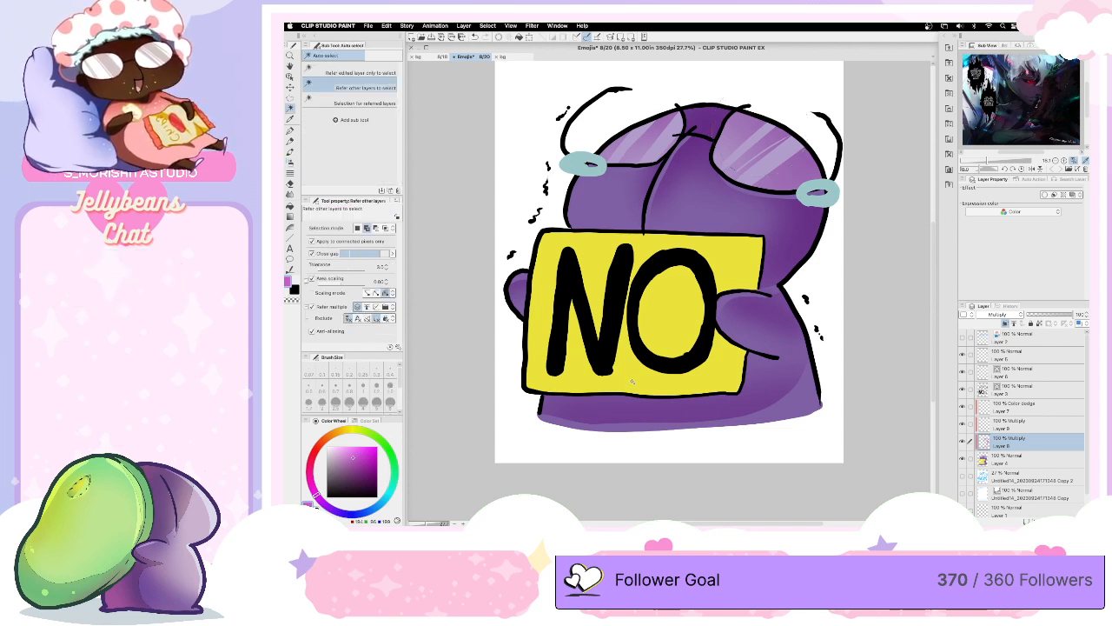
left_click(632, 380)
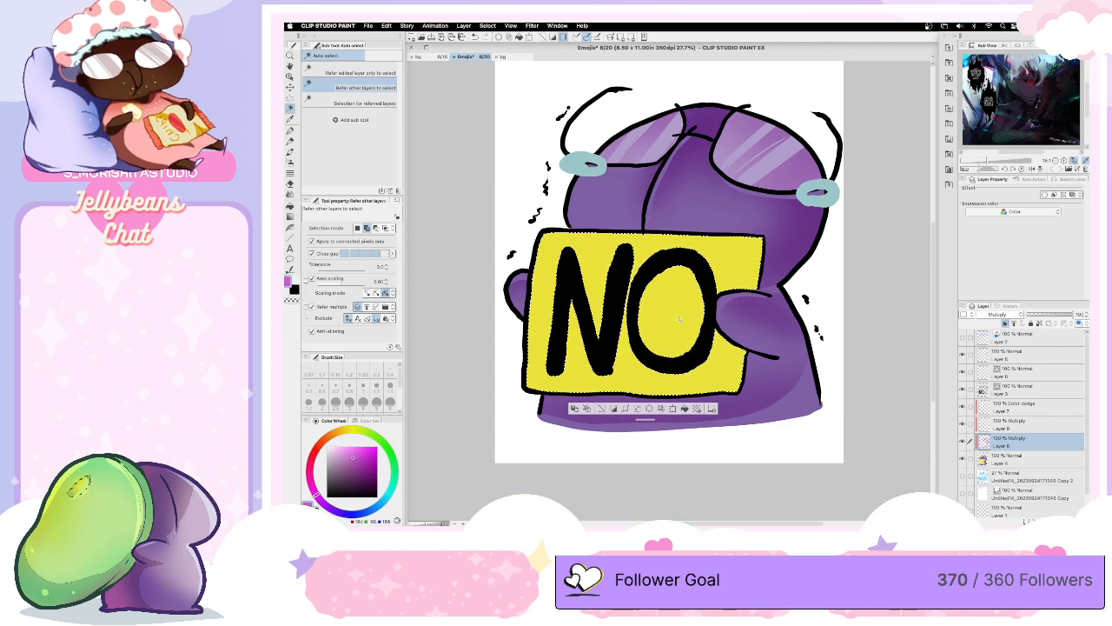
left_click(299, 156)
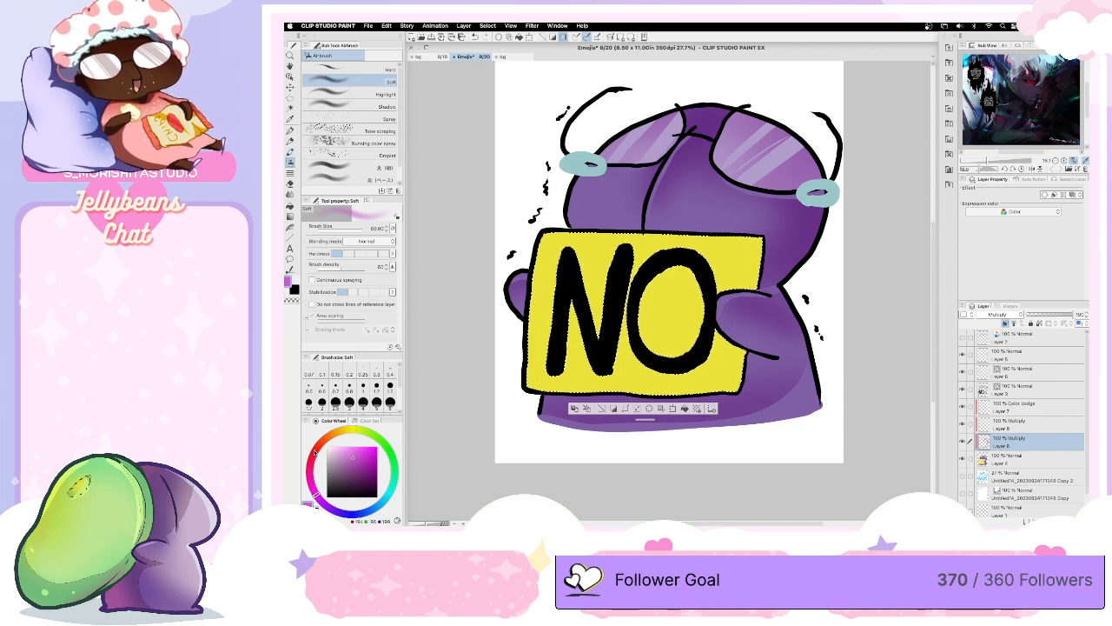
left_click(315, 452)
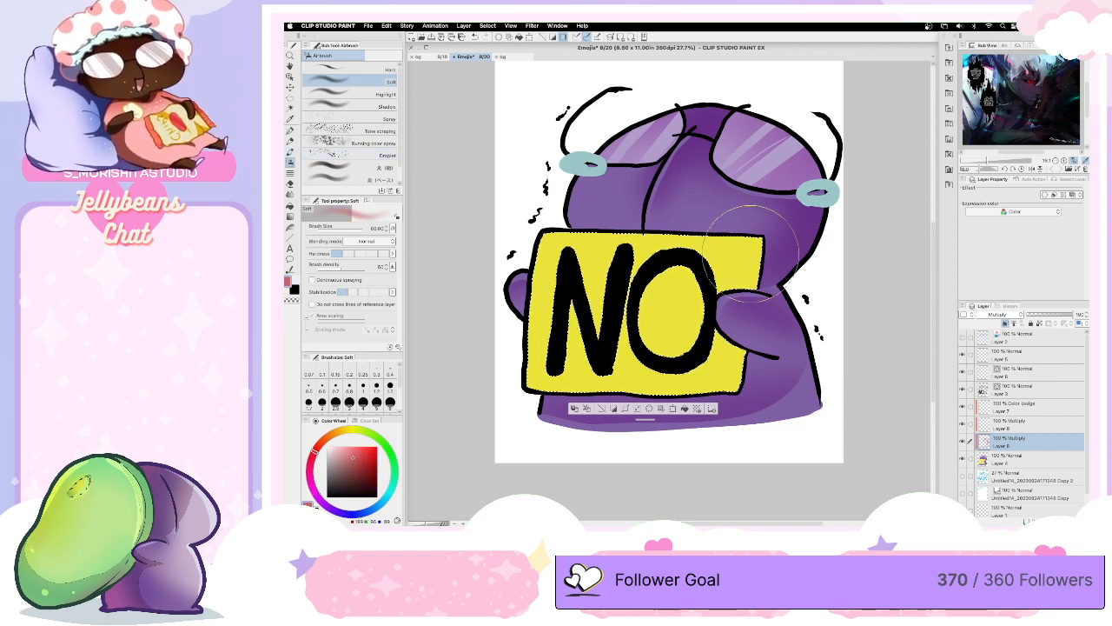
mouse_move(739, 226)
left_mouse_down()
mouse_move(732, 317)
mouse_move(706, 347)
left_mouse_up()
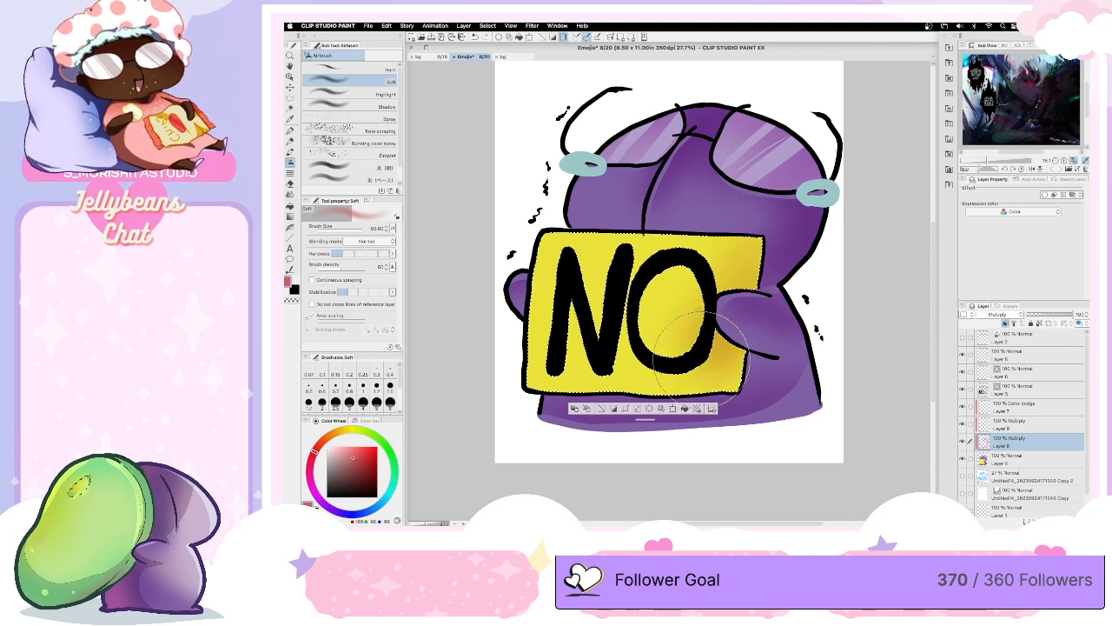
key("ctrl+z")
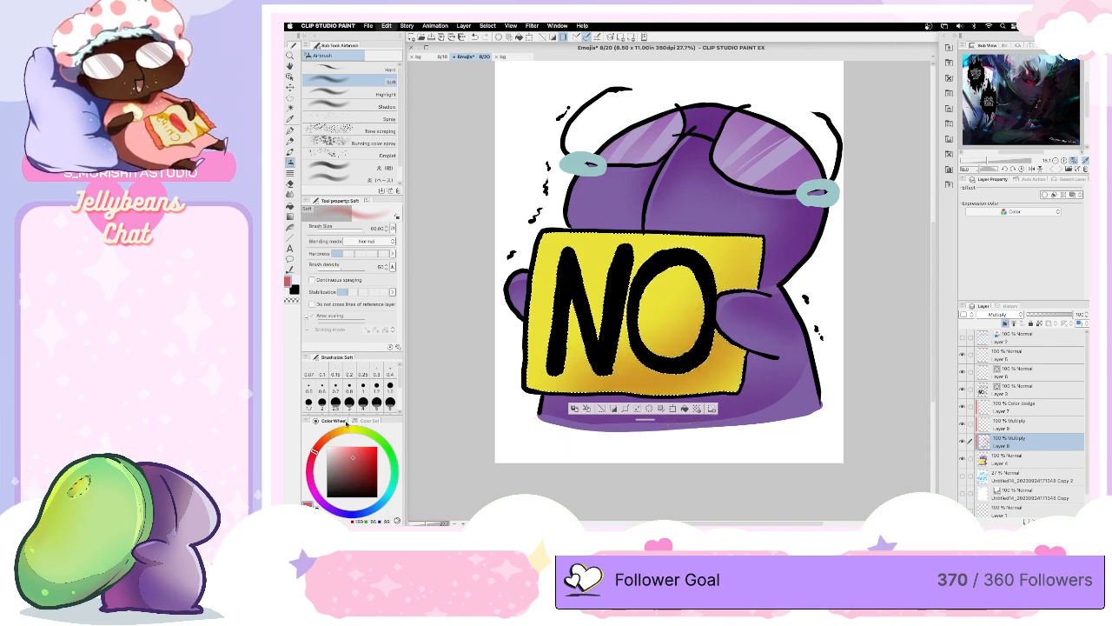
- Change the airbrush colour to orange, shade the sign's lower edge softly, and deselect
left_click(347, 424)
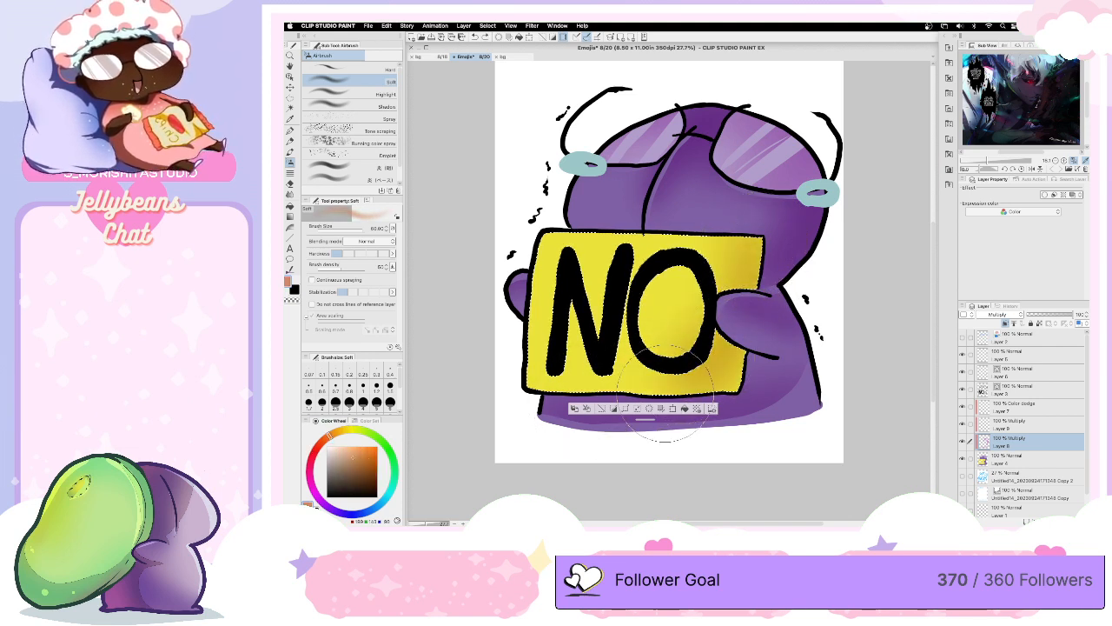
left_click_drag(666, 394, 575, 409)
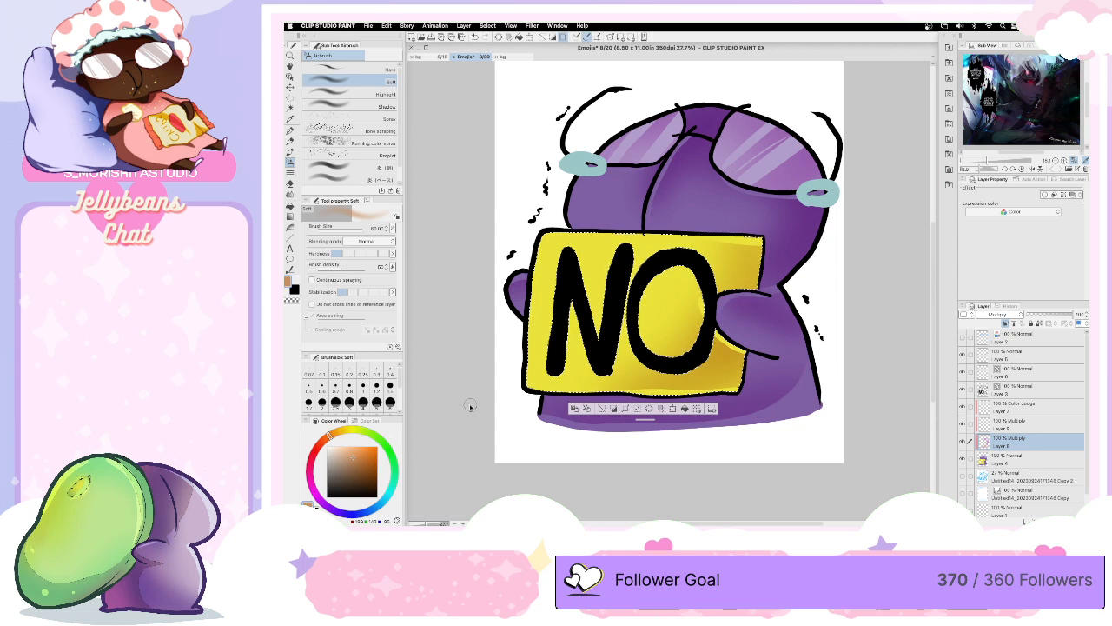
key("super+d")
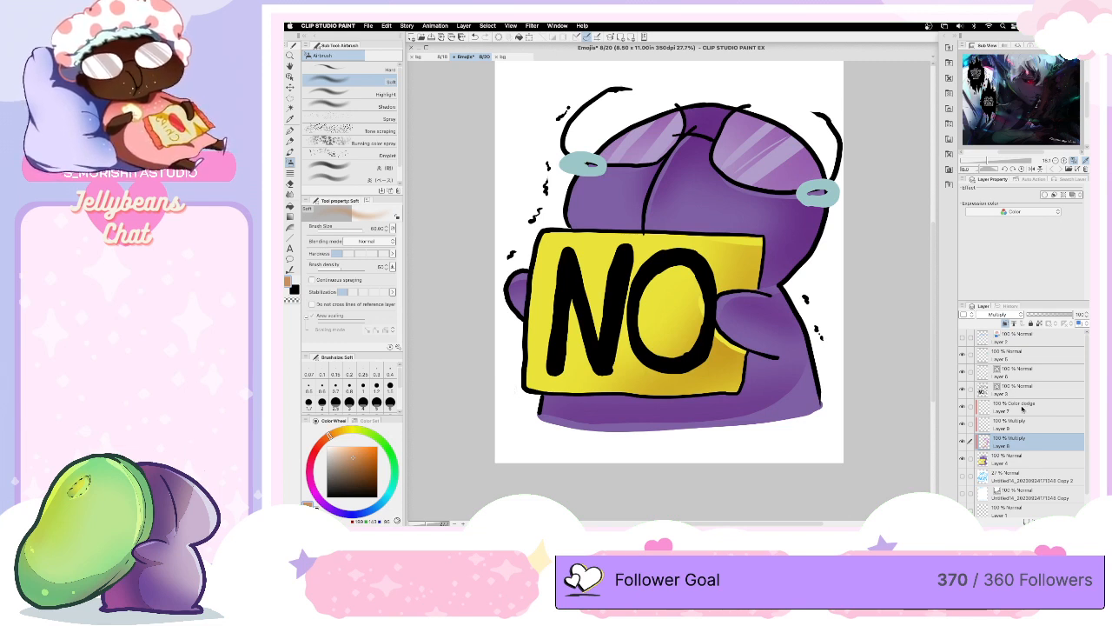
- Make the upper Multiply layer active and set up the G-pen with a greyish pink and an enlarged brush size
left_click(1023, 408)
left_click(1021, 424)
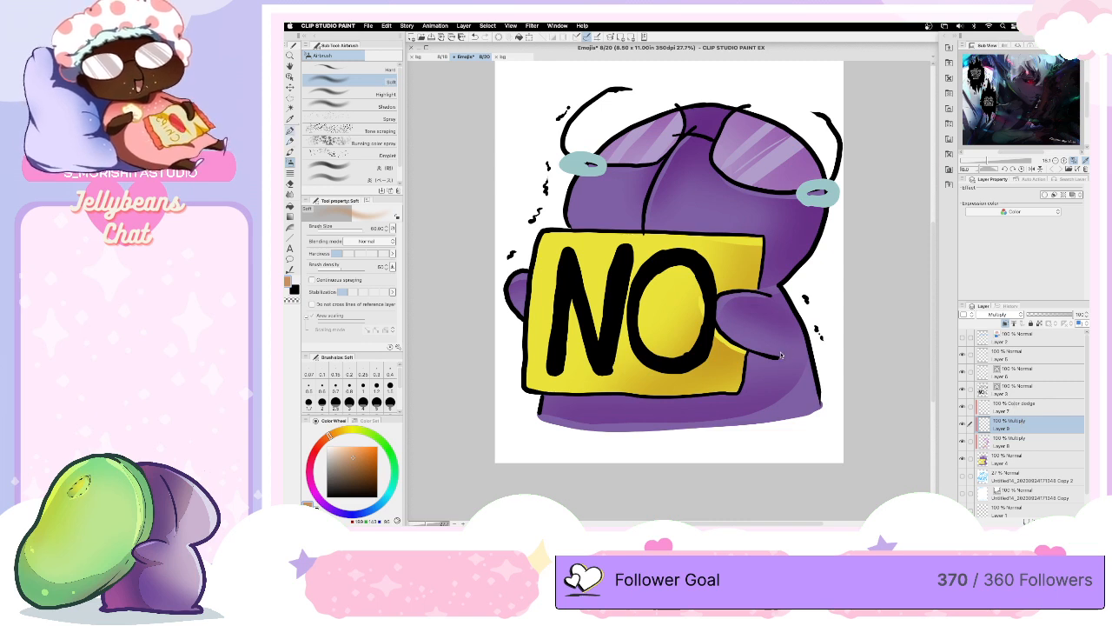
key("p")
left_click_drag(319, 457, 311, 481)
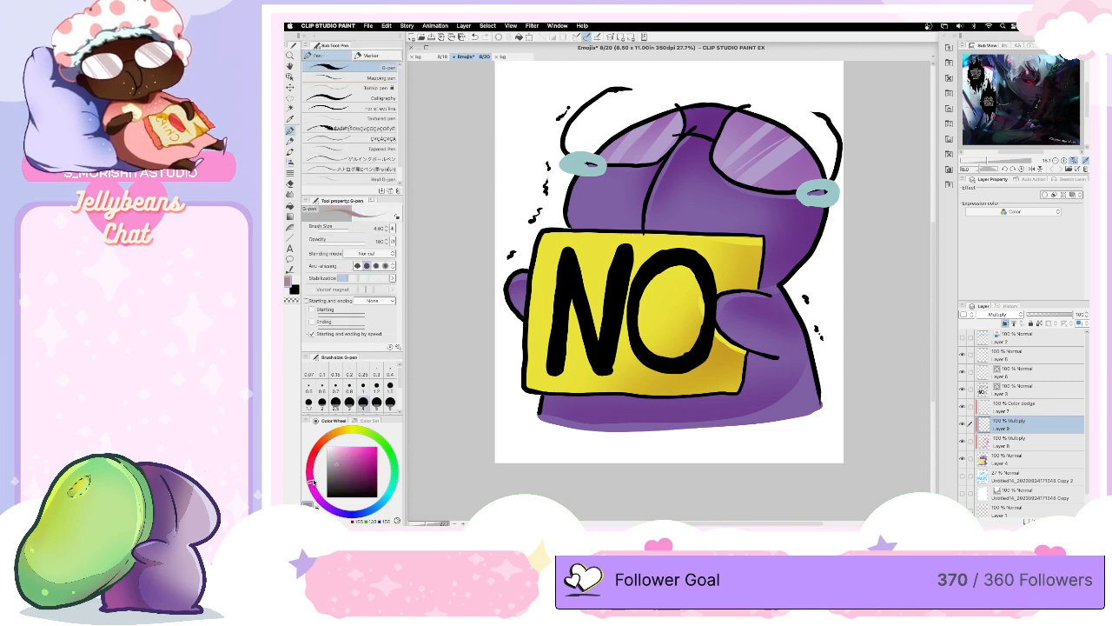
key("bracketright")
key("bracketright")
key("bracketright")
key("bracketright")
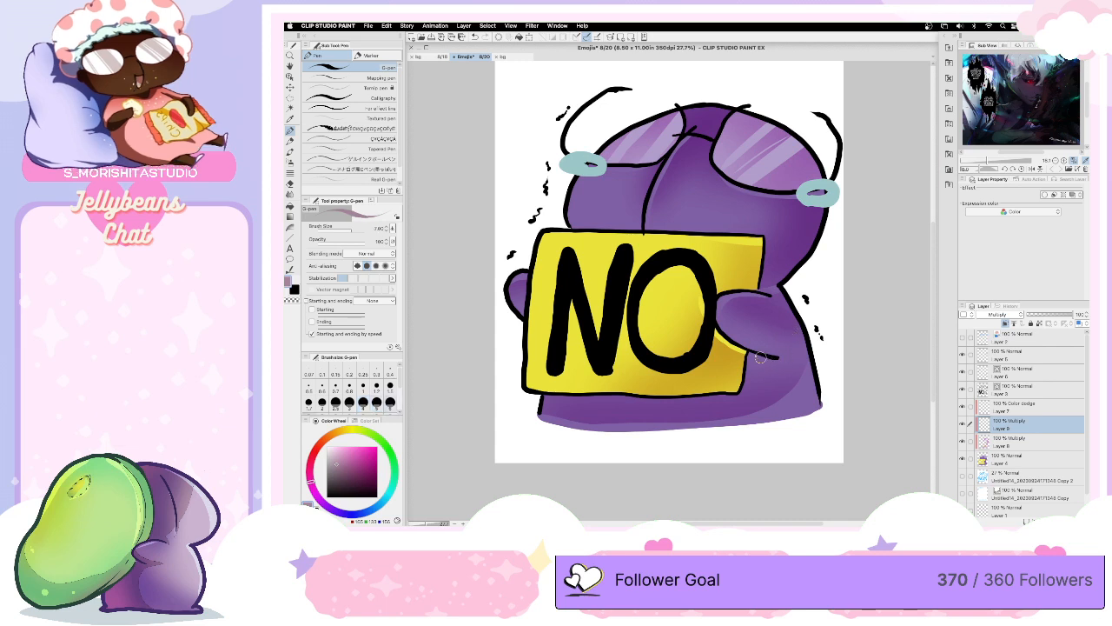
key("bracketright")
- Paint a hard-edged cast shadow on the lower body beneath the sign and the right arm
mouse_move(754, 358)
left_mouse_down()
mouse_move(775, 413)
mouse_move(728, 423)
mouse_move(593, 425)
mouse_move(545, 410)
left_mouse_up()
key("bracketleft")
mouse_move(752, 356)
left_mouse_down()
mouse_move(722, 399)
mouse_move(556, 397)
mouse_move(547, 407)
mouse_move(739, 408)
left_mouse_up()
key("bracketright")
left_click_drag(564, 409, 548, 402)
mouse_move(758, 409)
left_mouse_down()
mouse_move(767, 407)
mouse_move(754, 388)
mouse_move(775, 407)
left_mouse_up()
- Extend the cast shadow beneath the right arm towards the body's edge with a smaller G-pen, and shade the left hand
key("bracketleft")
key("bracketleft")
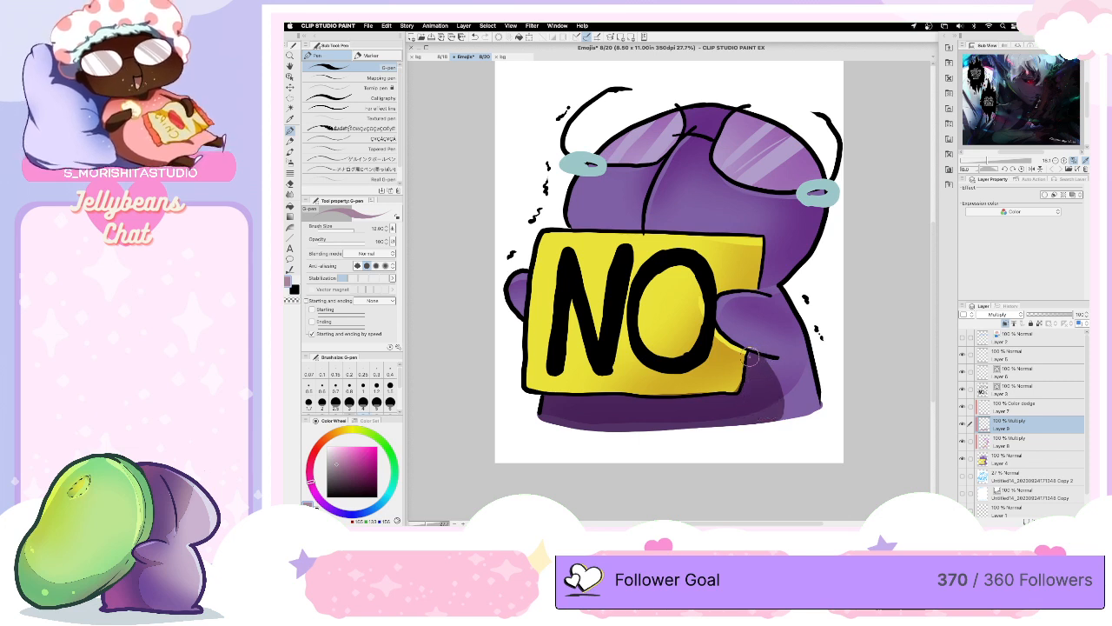
key("bracketleft")
key("bracketleft")
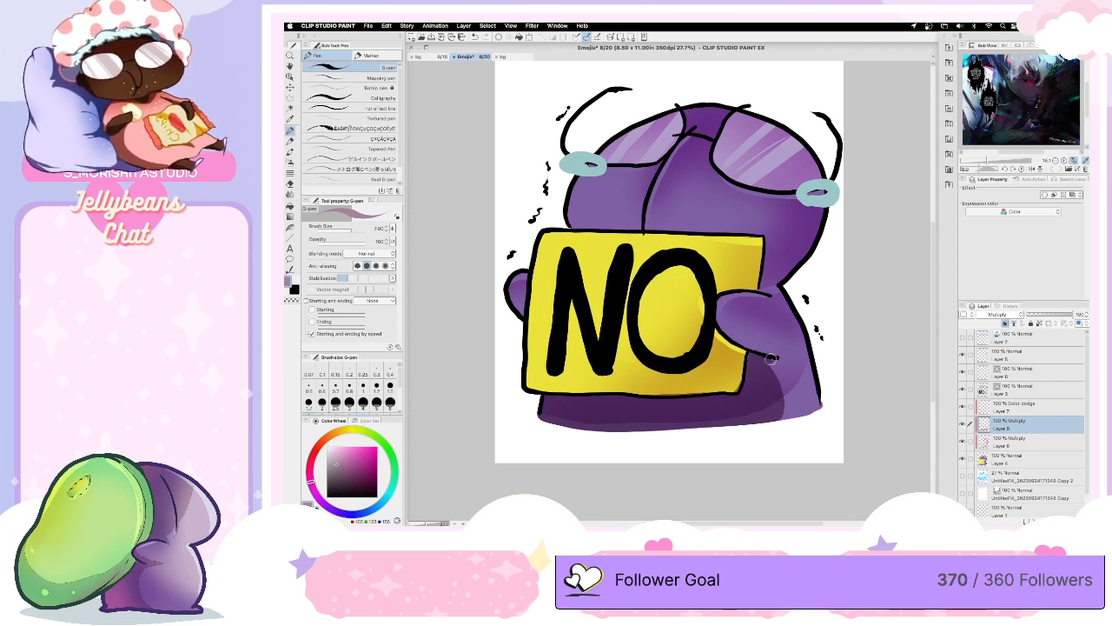
left_click_drag(772, 360, 785, 414)
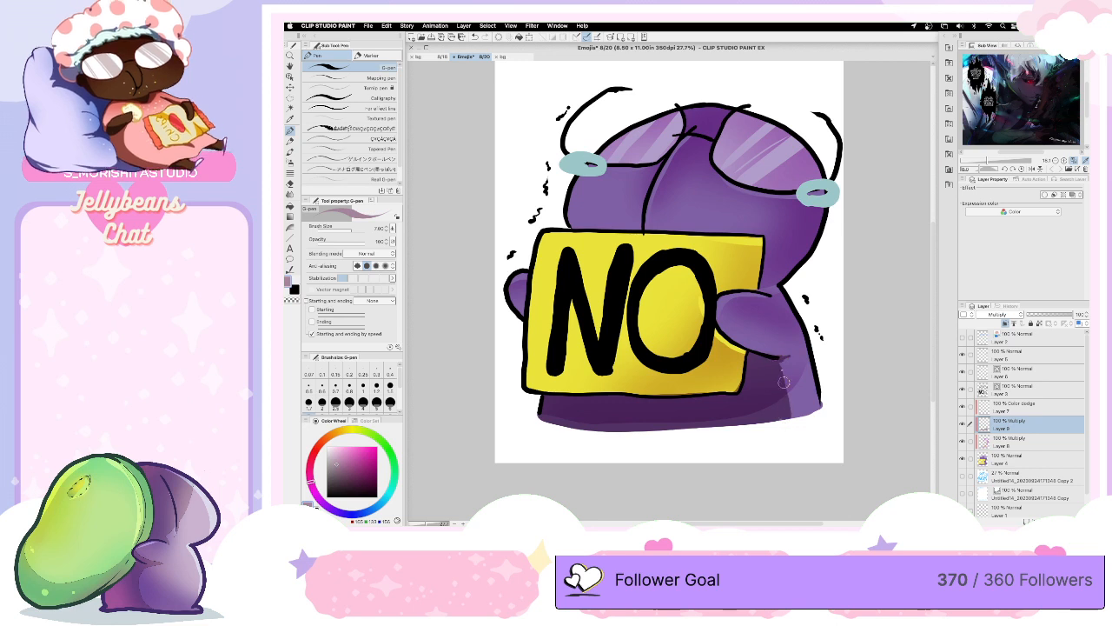
left_click_drag(780, 359, 802, 348)
left_click_drag(513, 285, 532, 323)
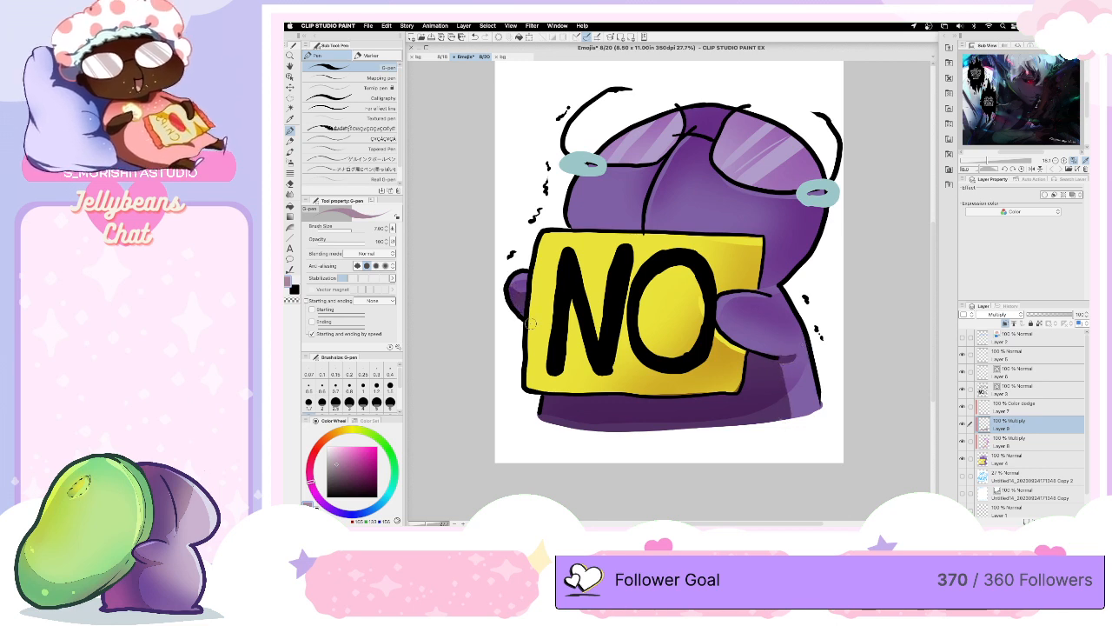
- Try painting a shadow along the underside of the right arm, and undo the strokes
mouse_move(716, 313)
left_mouse_down()
mouse_move(760, 351)
mouse_move(792, 357)
left_mouse_up()
mouse_move(720, 310)
left_mouse_down()
mouse_move(775, 353)
mouse_move(725, 319)
mouse_move(762, 351)
mouse_move(788, 349)
left_mouse_up()
key("super+z")
key("super+z")
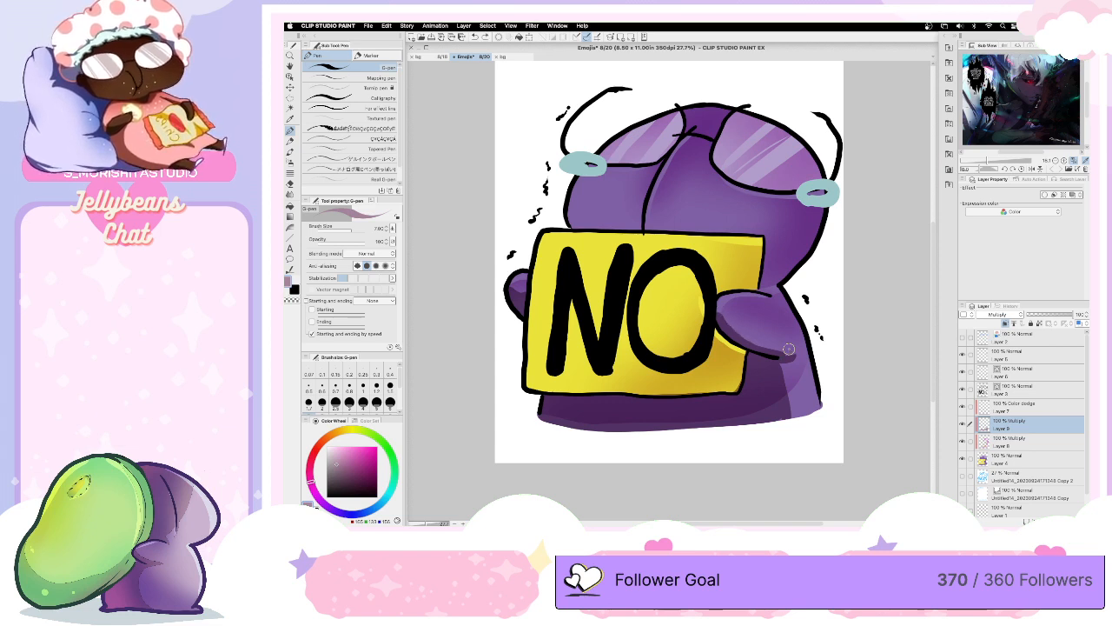
key("super+z")
- Fill out the body shadow past the right arm and paint a diagonal shadow across the sign's lower part with a larger G-pen
mouse_move(789, 351)
left_mouse_down()
mouse_move(794, 421)
mouse_move(784, 367)
mouse_move(785, 376)
left_mouse_up()
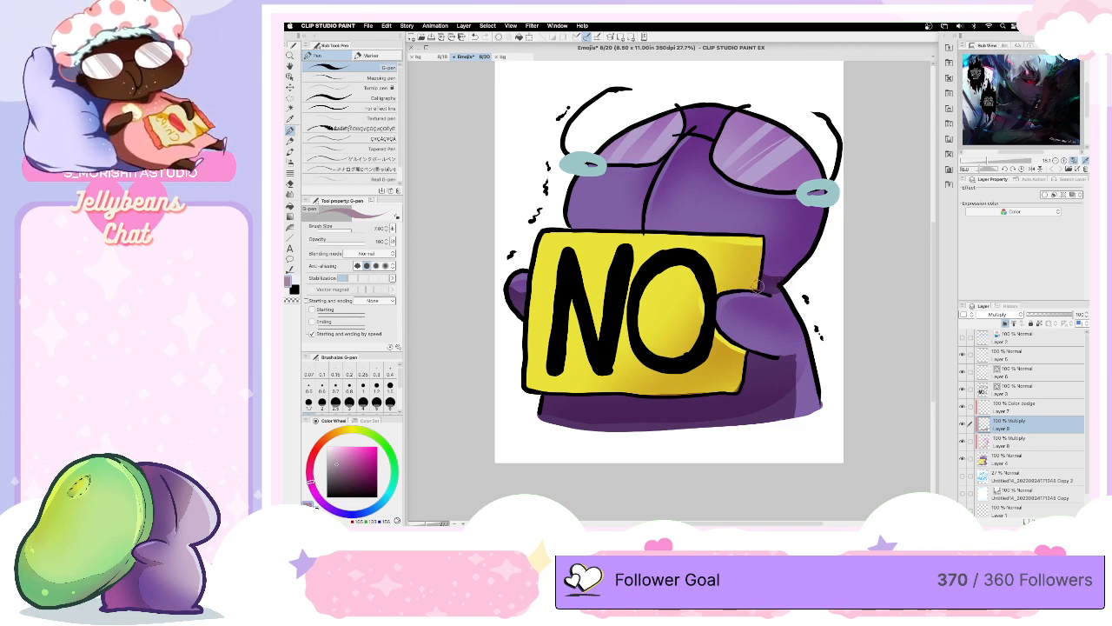
mouse_move(712, 311)
left_mouse_down()
mouse_move(526, 383)
mouse_move(736, 391)
mouse_move(738, 359)
mouse_move(721, 378)
mouse_move(623, 390)
mouse_move(669, 392)
mouse_move(666, 367)
mouse_move(551, 382)
mouse_move(610, 371)
mouse_move(697, 332)
mouse_move(671, 362)
mouse_move(703, 331)
mouse_move(720, 352)
mouse_move(705, 330)
mouse_move(734, 380)
left_mouse_up()
key("bracketright")
key("bracketright")
key("bracketright")
key("bracketright")
key("bracketright")
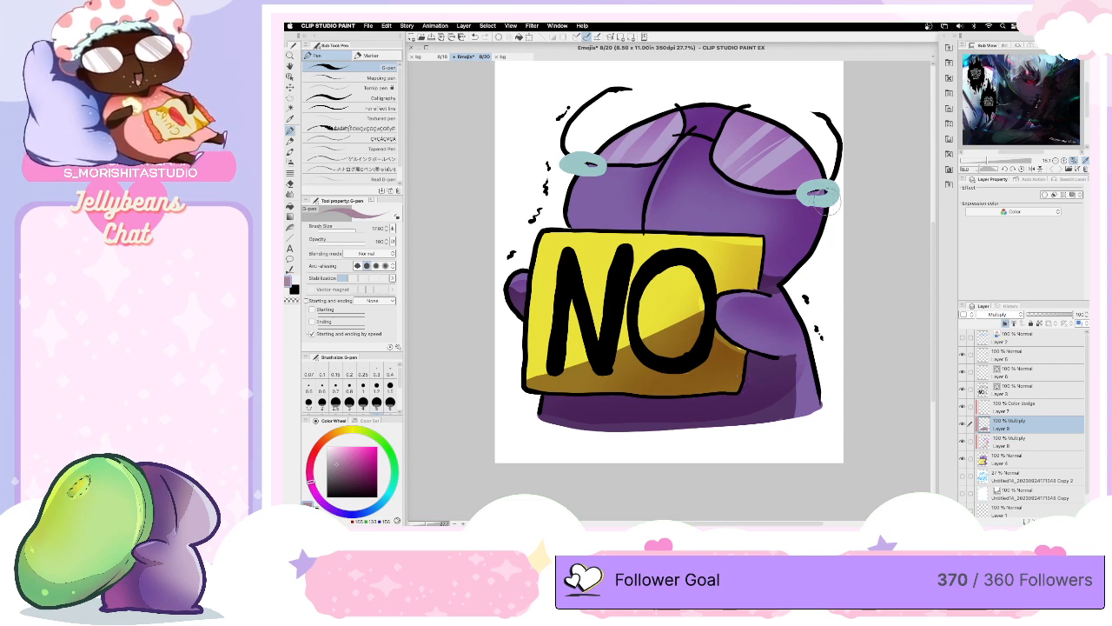
- Paint a narrow hard shadow along the right side of the head beneath the teal tear with a smaller G-pen
key("bracketleft")
key("bracketleft")
left_click_drag(826, 202, 806, 257)
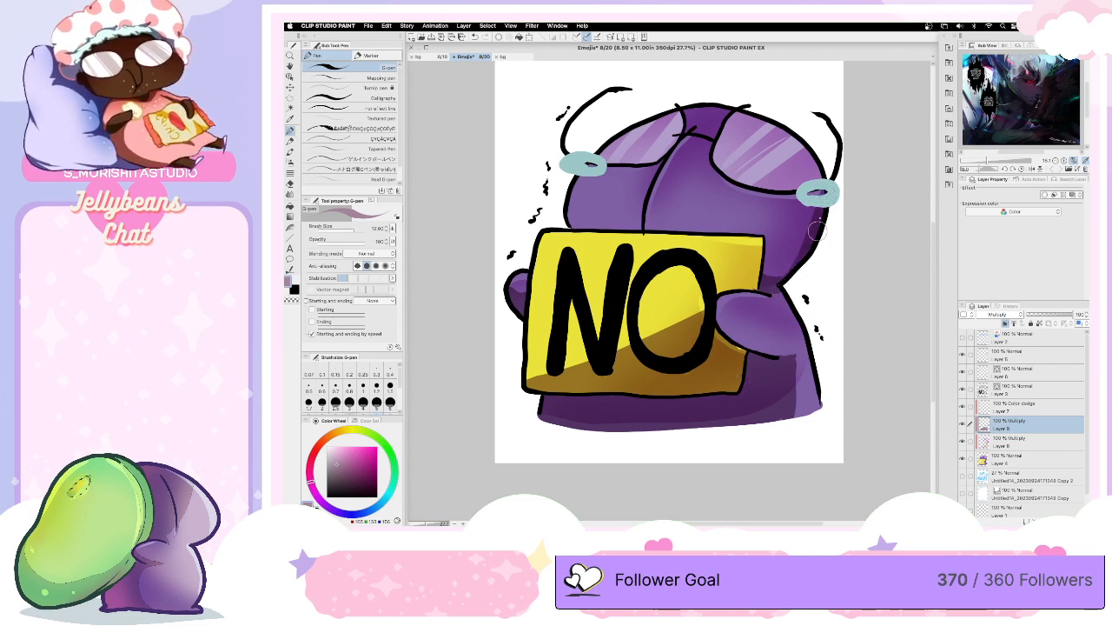
key("super+z")
left_click_drag(827, 203, 782, 276)
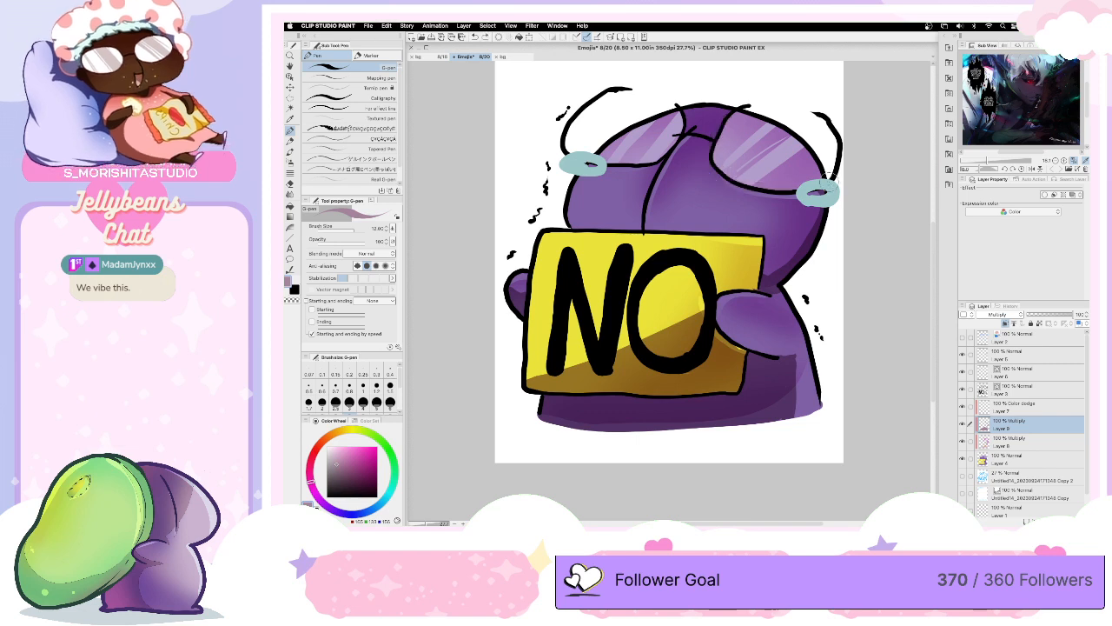
mouse_move(736, 112)
left_mouse_down()
mouse_move(714, 157)
mouse_move(743, 189)
mouse_move(821, 196)
left_mouse_up()
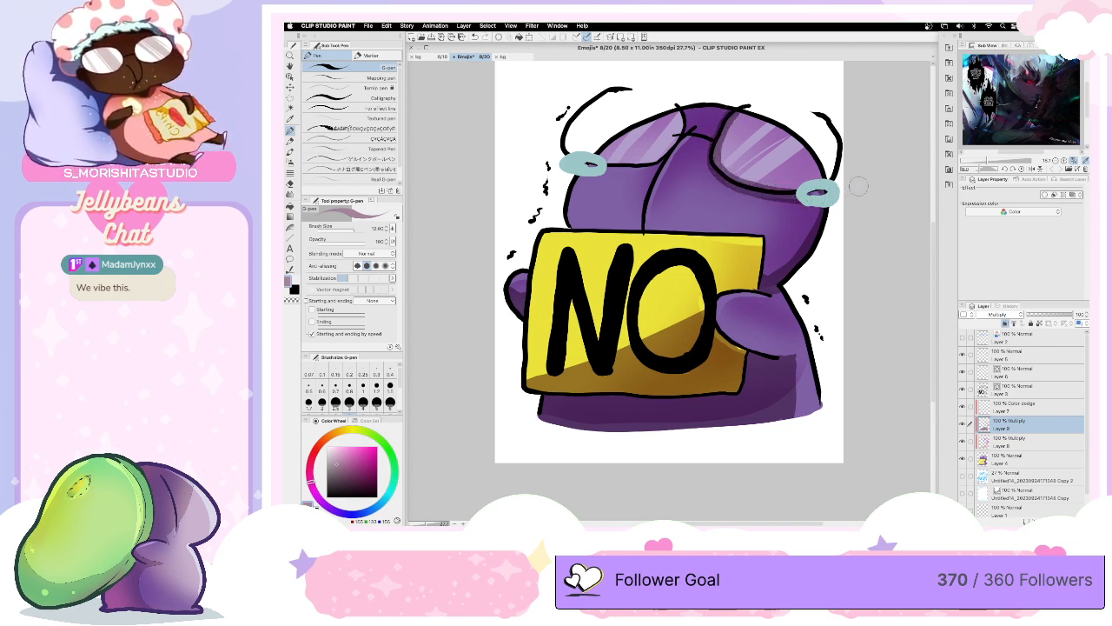
key("super+z")
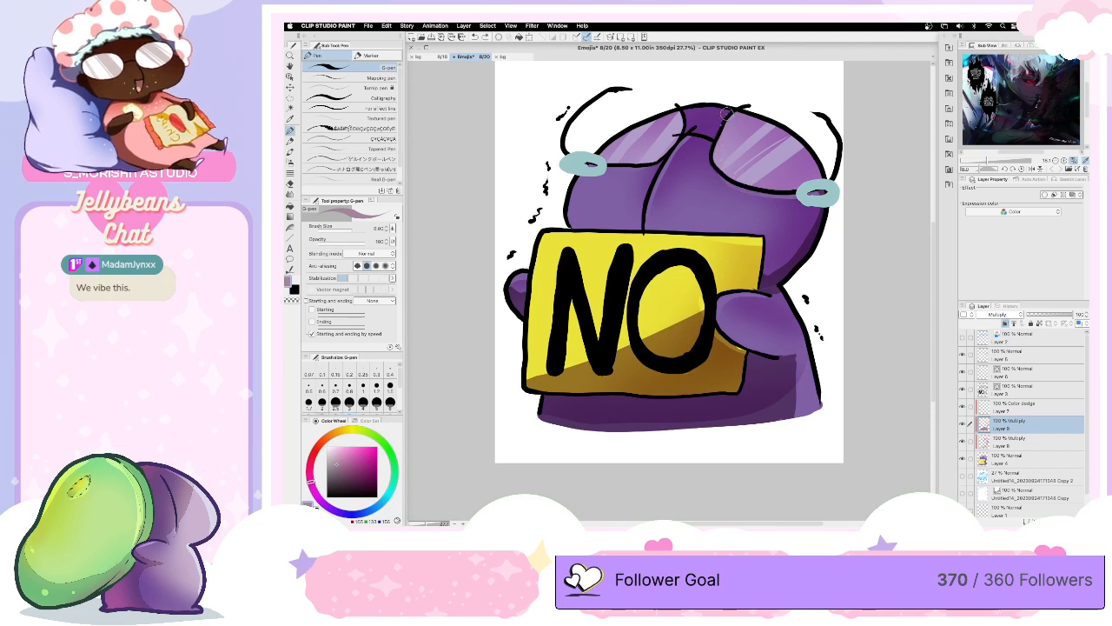
mouse_move(727, 114)
left_mouse_down()
mouse_move(710, 146)
mouse_move(712, 172)
mouse_move(737, 189)
mouse_move(839, 201)
left_mouse_up()
key("super+z")
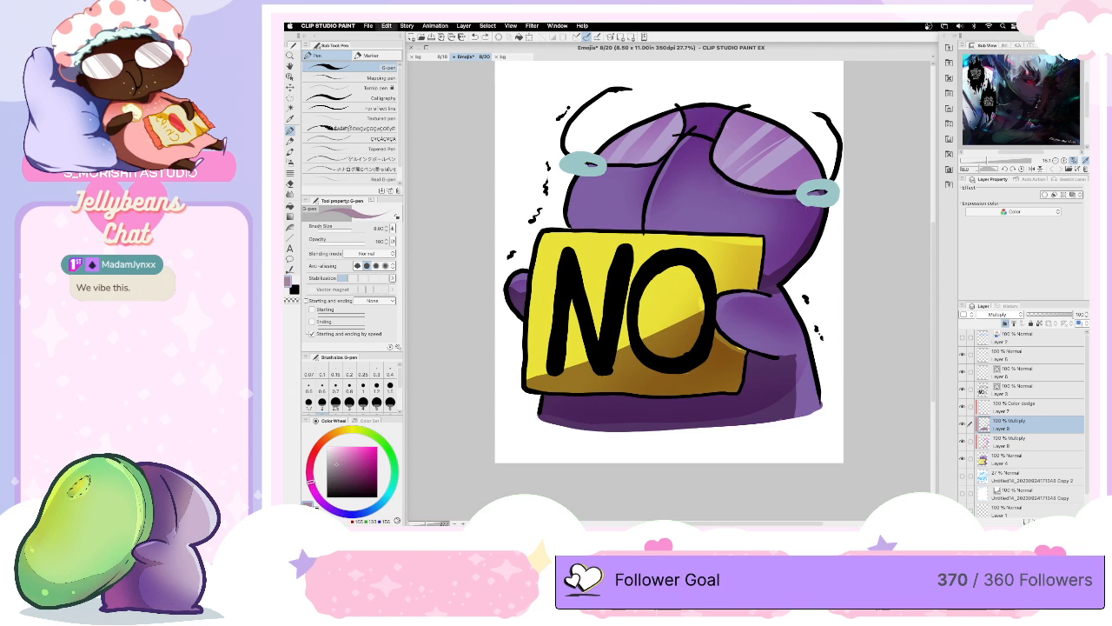
- Paint thin shadows along the inner and lower edges of both glasses lenses and beside the head's centre crease
mouse_move(727, 113)
left_mouse_down()
mouse_move(716, 146)
mouse_move(749, 187)
mouse_move(801, 191)
left_mouse_up()
mouse_move(680, 107)
left_mouse_down()
mouse_move(654, 154)
mouse_move(572, 157)
left_mouse_up()
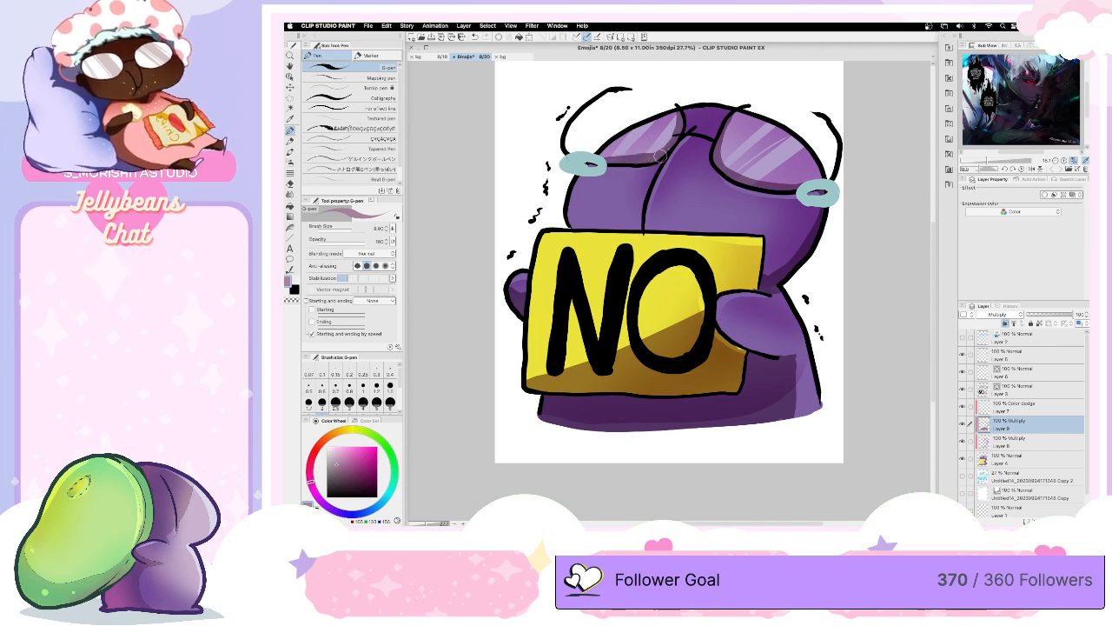
mouse_move(684, 133)
left_mouse_down()
mouse_move(645, 184)
mouse_move(639, 219)
left_mouse_up()
key("super+z")
mouse_move(654, 166)
left_mouse_down()
mouse_move(638, 230)
mouse_move(652, 174)
left_mouse_up()
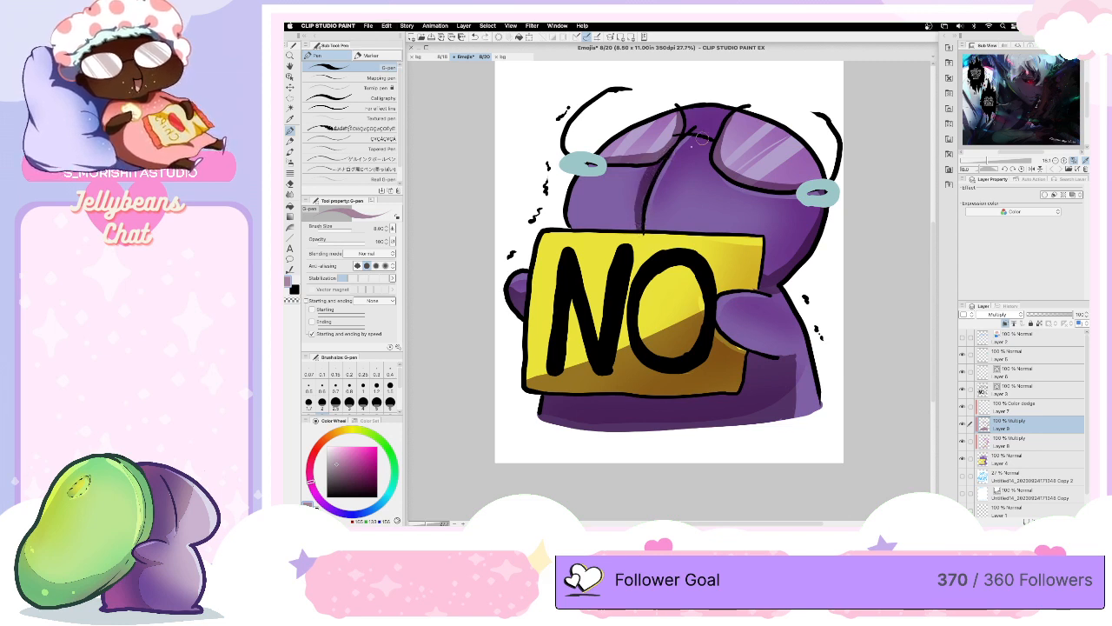
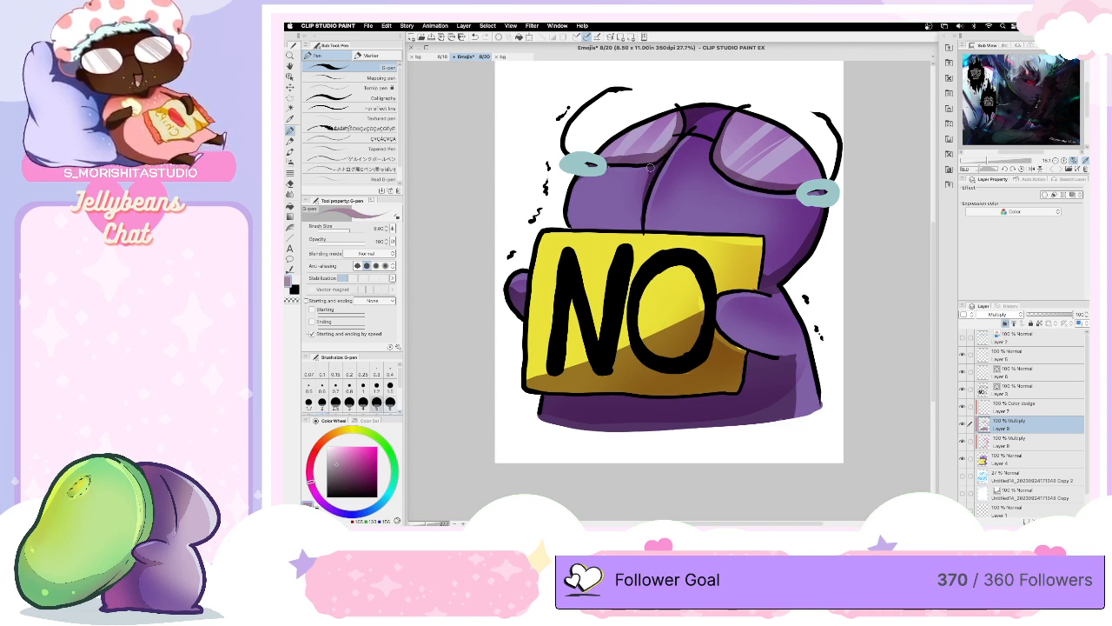
- Paint a hard shadow across the top of the head between the two glasses lenses with the size 5 G-pen
key("bracketleft")
key("bracketleft")
key("bracketright")
key("bracketright")
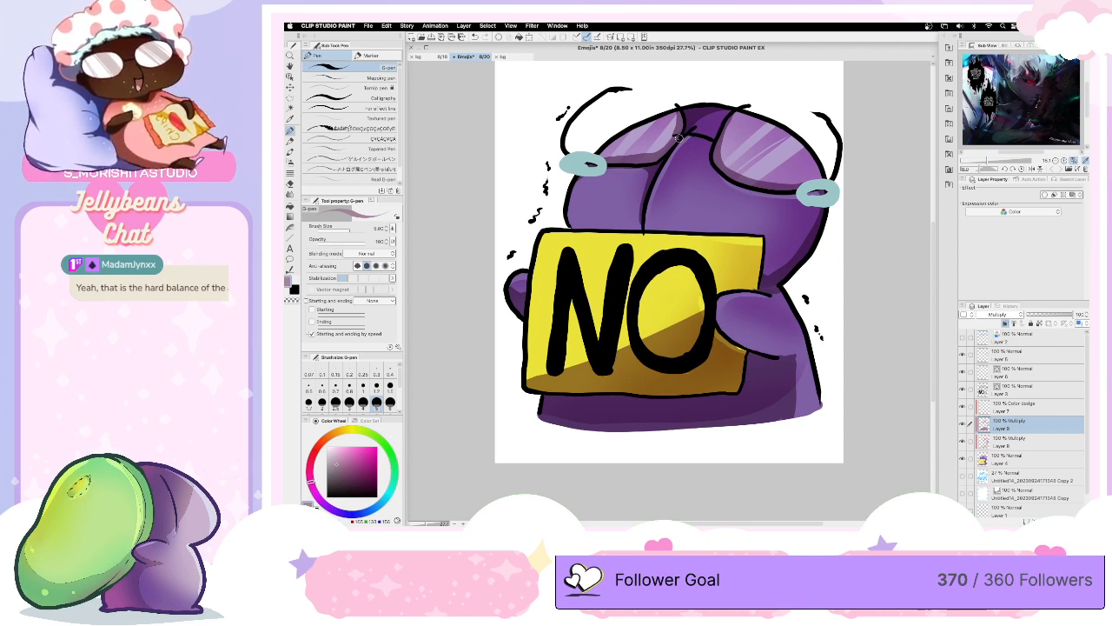
mouse_move(680, 139)
left_mouse_down()
mouse_move(712, 142)
mouse_move(725, 118)
mouse_move(718, 140)
mouse_move(727, 112)
mouse_move(711, 134)
mouse_move(687, 133)
mouse_move(725, 111)
mouse_move(699, 124)
mouse_move(714, 137)
mouse_move(727, 123)
left_mouse_up()
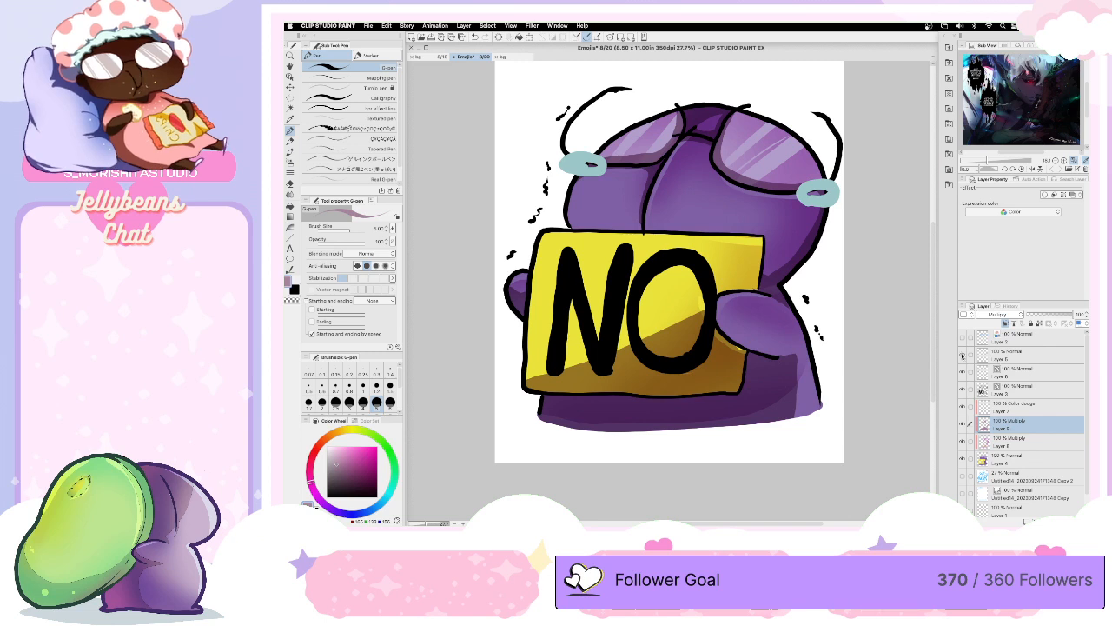
- Select the teal tears' layer and set the G-pen's blending mode to Multiply
left_click(962, 355)
left_click(962, 355)
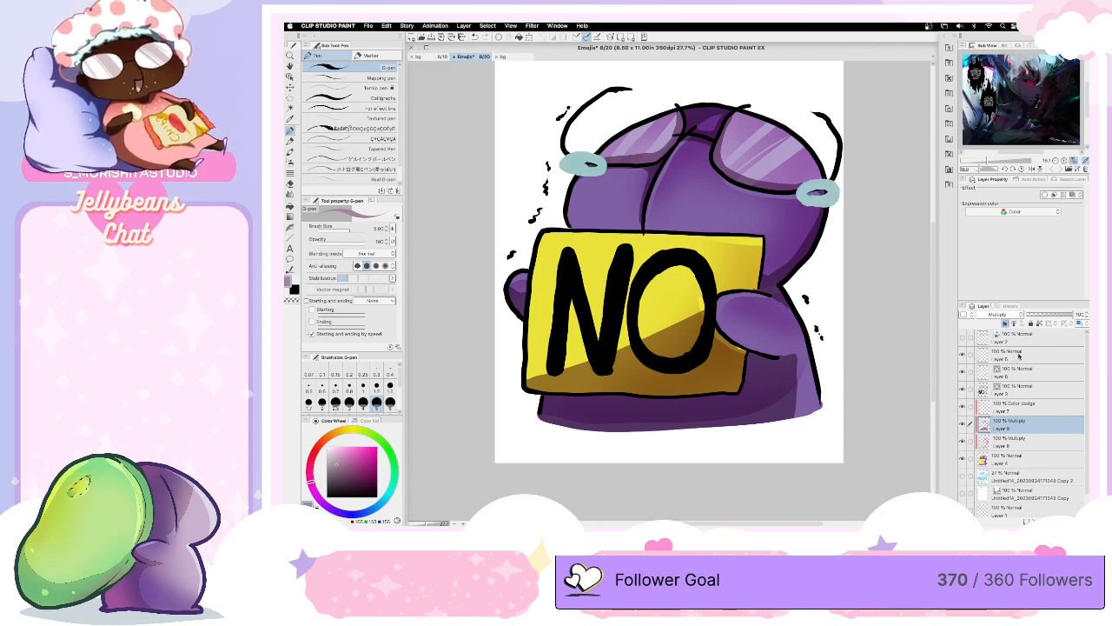
left_click(1020, 356)
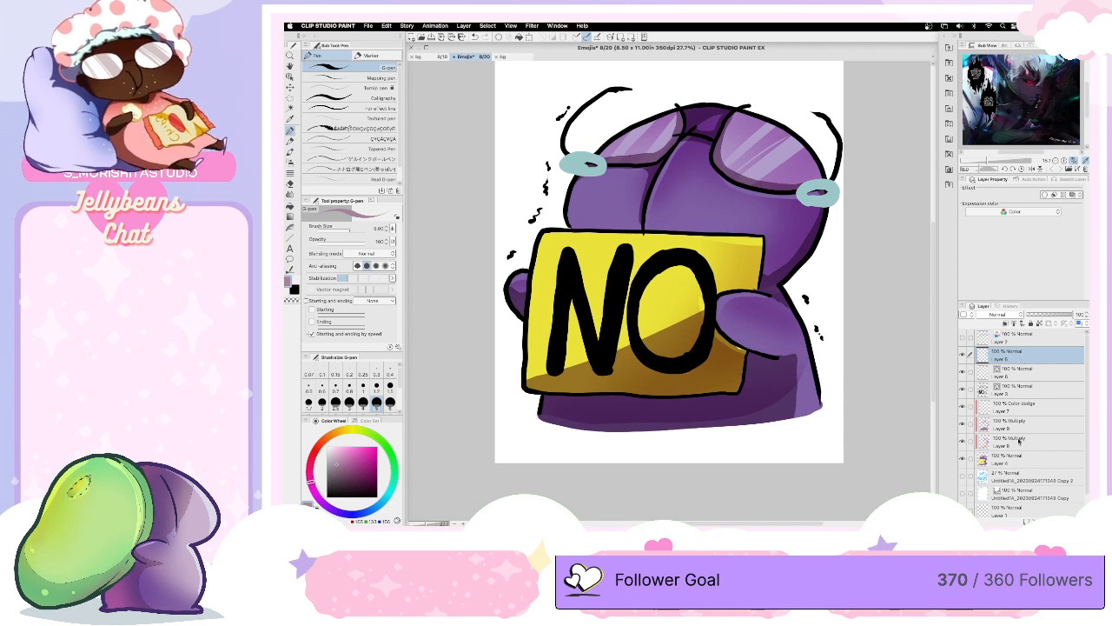
left_click(370, 253)
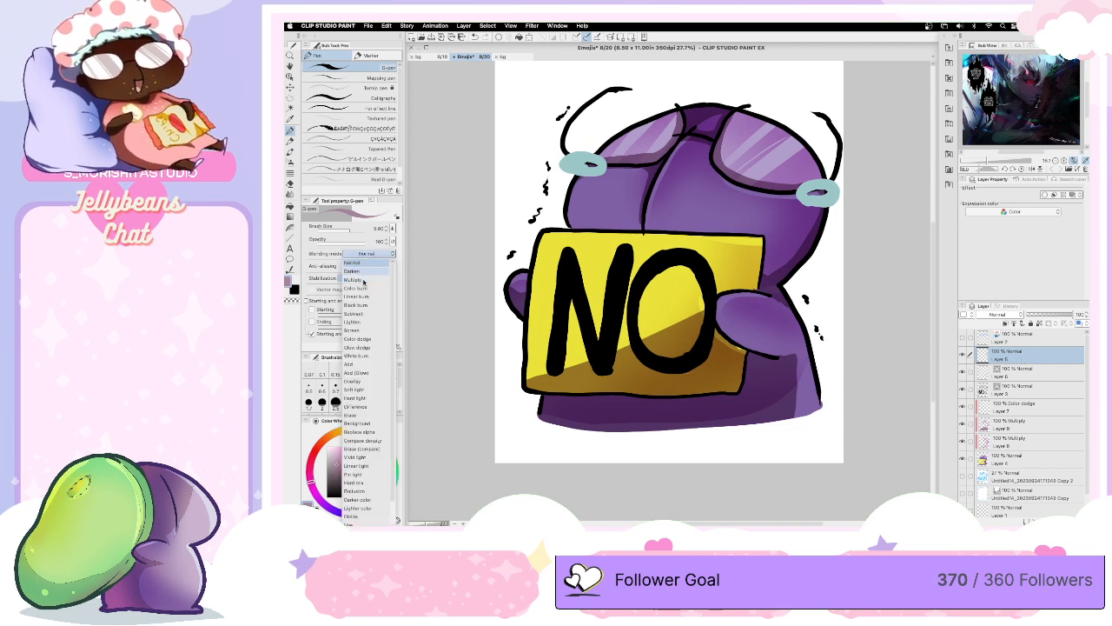
left_click(379, 274)
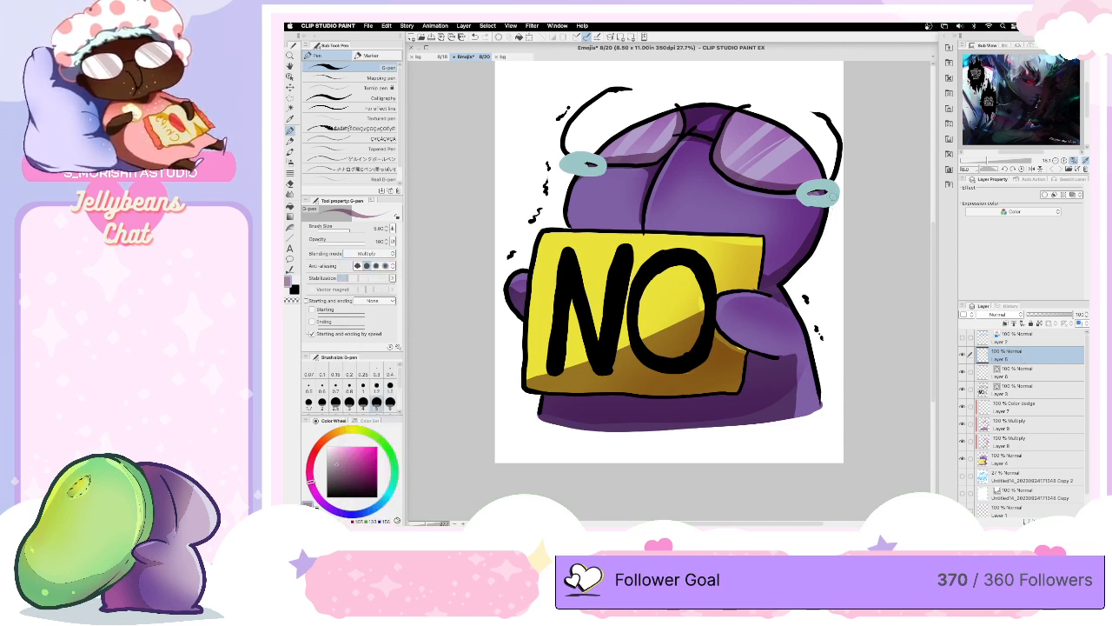
mouse_move(833, 196)
left_mouse_down()
mouse_move(811, 203)
mouse_move(835, 200)
mouse_move(826, 200)
left_mouse_up()
key("super+z")
key("super+z")
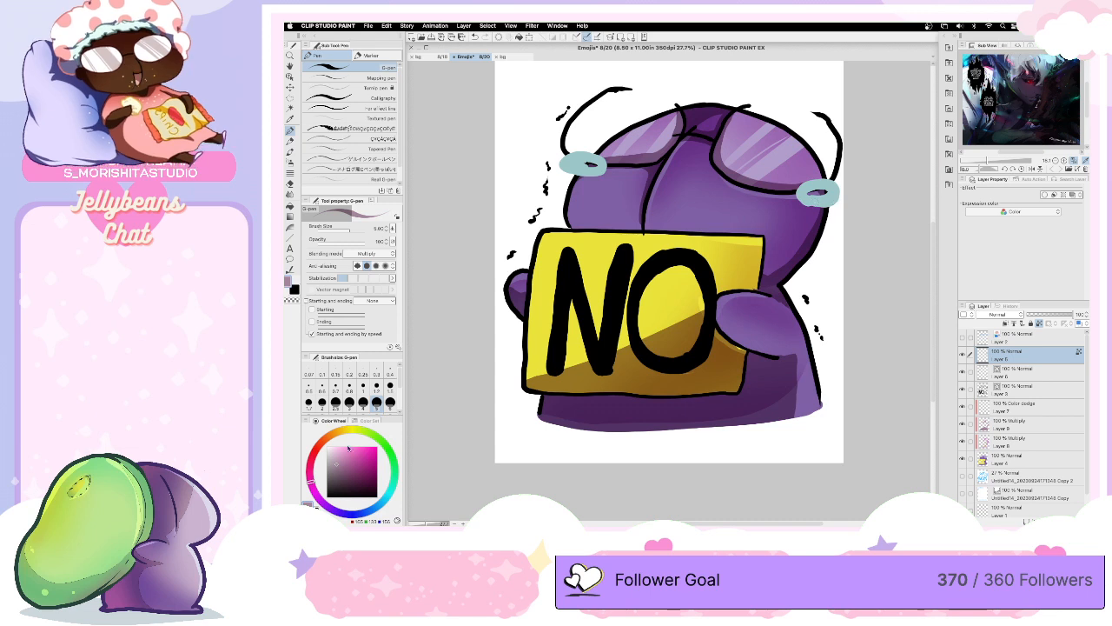
- Lock the tear layer's transparent pixels and paint shadows on both tears in a grayish blue
left_click(382, 502)
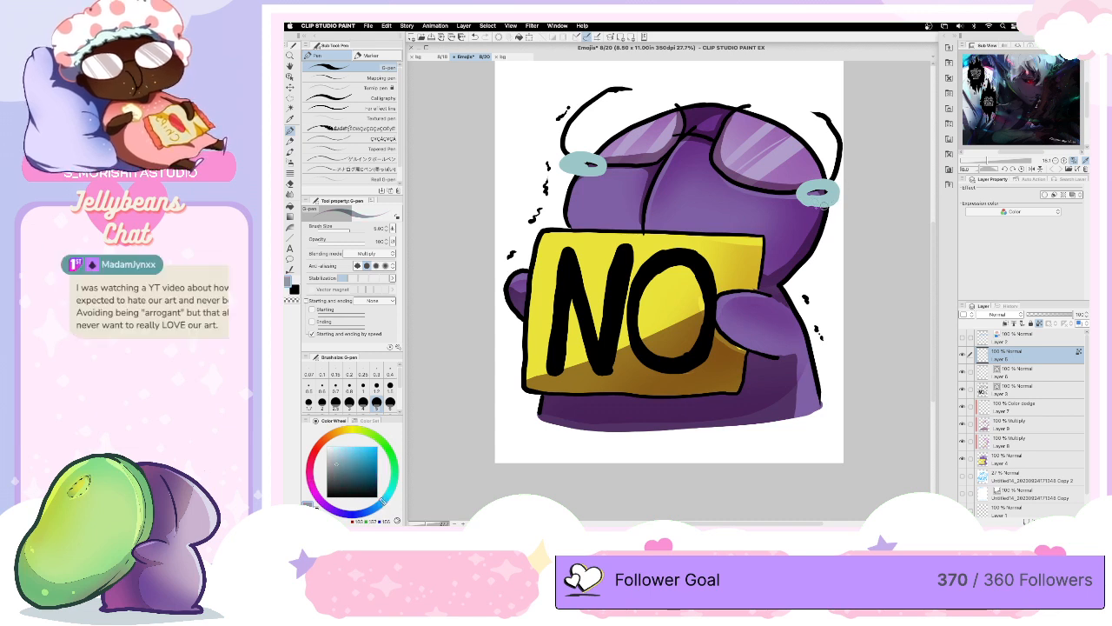
mouse_move(809, 207)
left_mouse_down()
mouse_move(834, 200)
mouse_move(805, 198)
mouse_move(836, 191)
mouse_move(810, 206)
left_mouse_up()
mouse_move(564, 161)
left_mouse_down()
mouse_move(570, 174)
mouse_move(596, 174)
mouse_move(559, 161)
mouse_move(599, 171)
mouse_move(589, 164)
left_mouse_up()
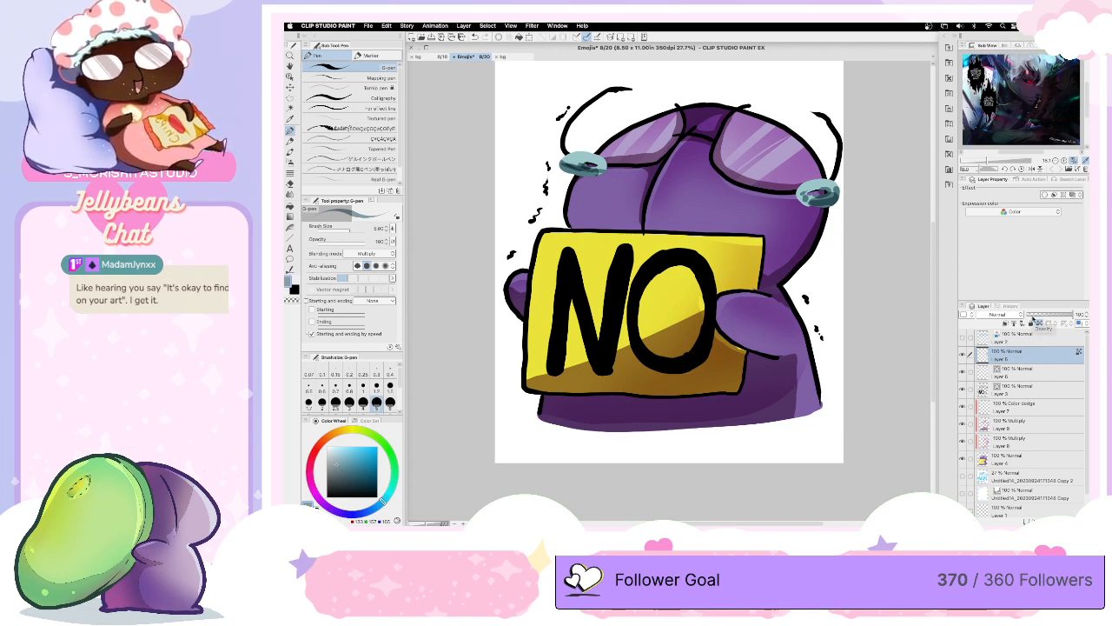
- Set the G-pen's blending mode to Color dodge and paint bright highlights on both teal tears
left_click(373, 253)
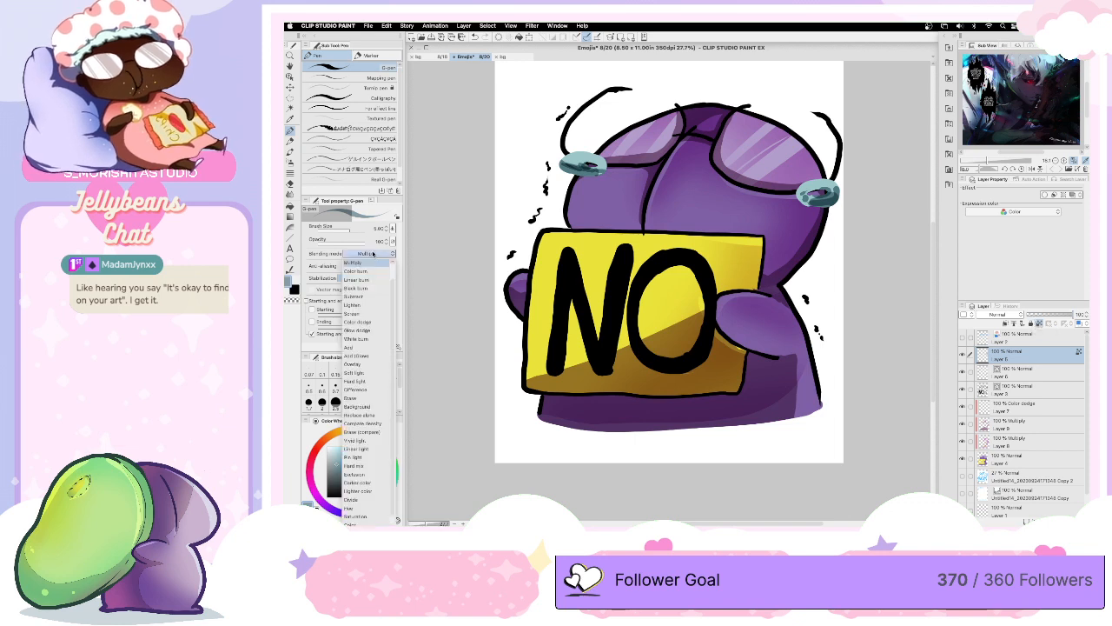
scroll(393, 306, "up", 1)
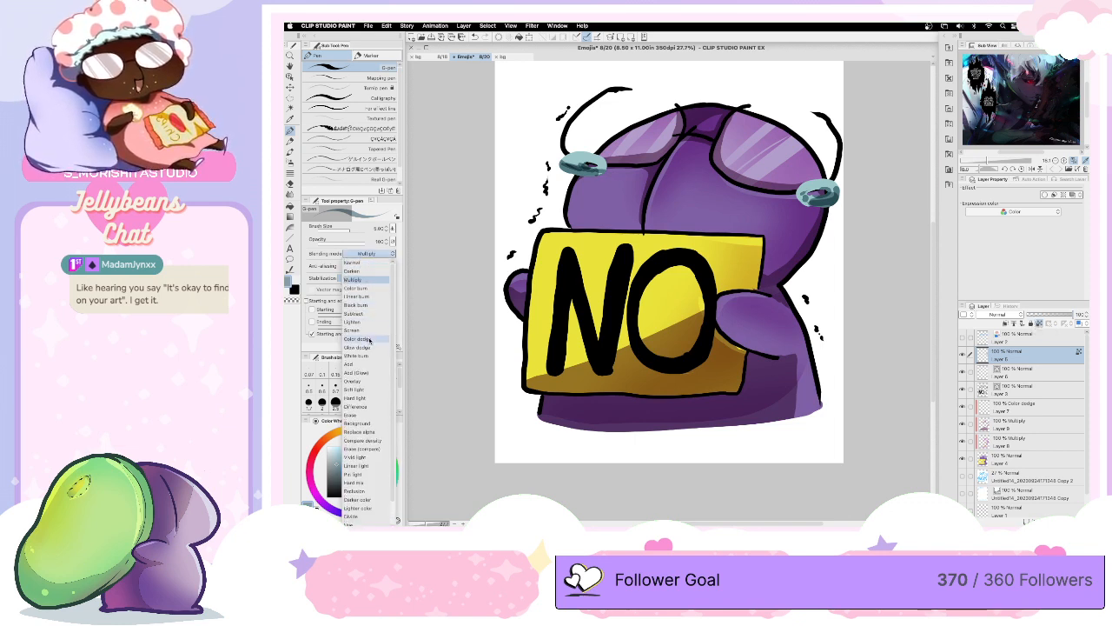
left_click(369, 339)
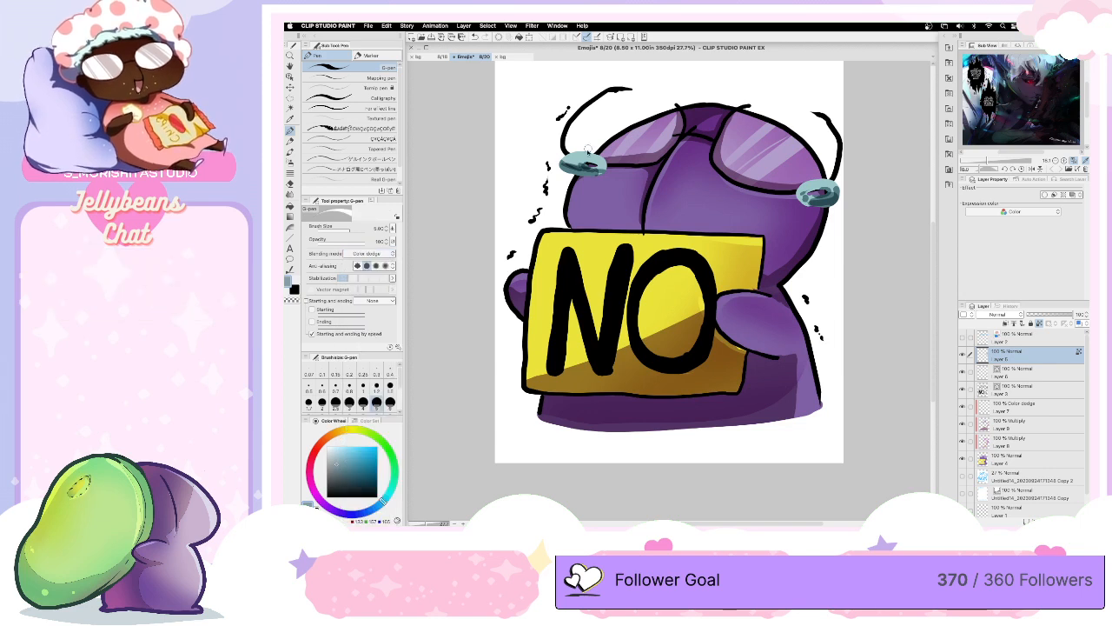
left_click_drag(573, 157, 579, 156)
mouse_move(814, 183)
left_mouse_down()
mouse_move(805, 188)
mouse_move(821, 183)
left_mouse_up()
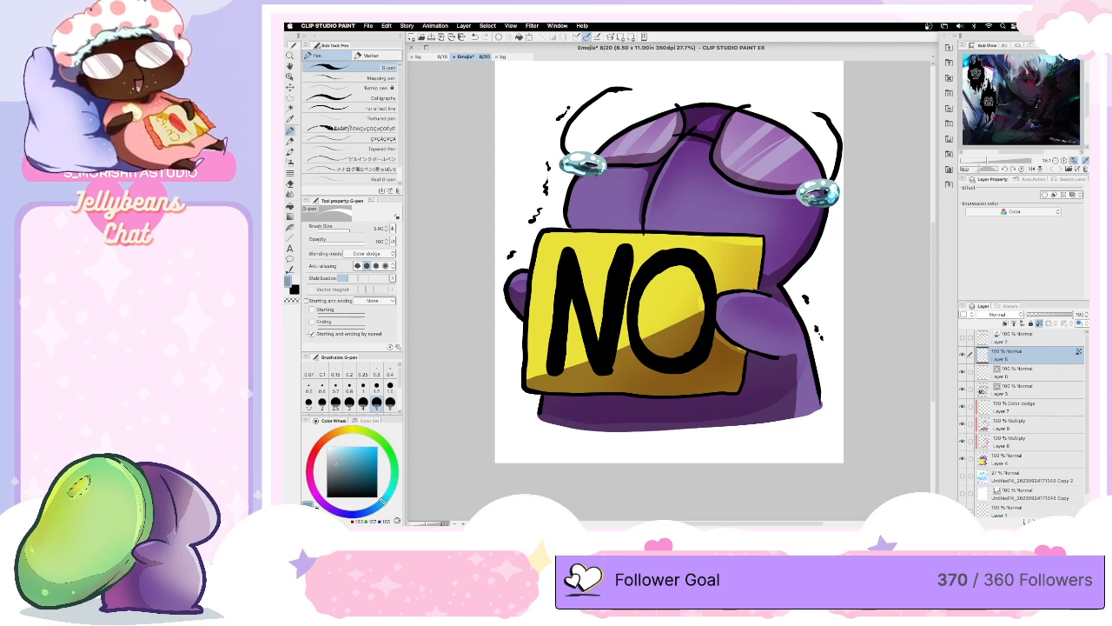
- Select the clipped Color dodge layer, set the G-pen's blending mode back to Normal and pick a muted pink
left_click(1024, 407)
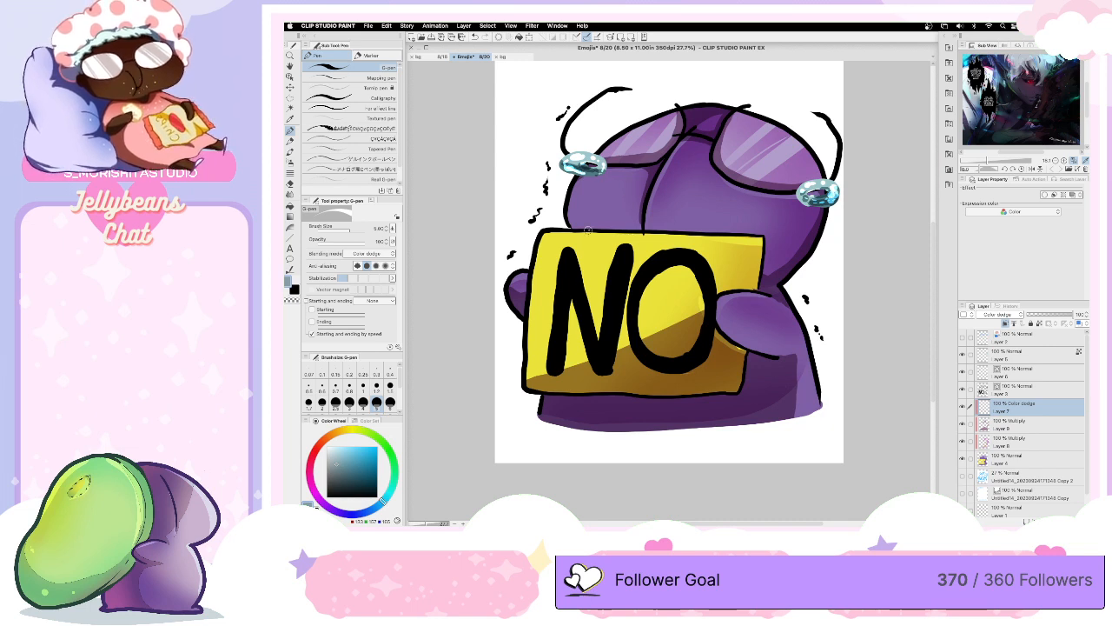
left_click(380, 252)
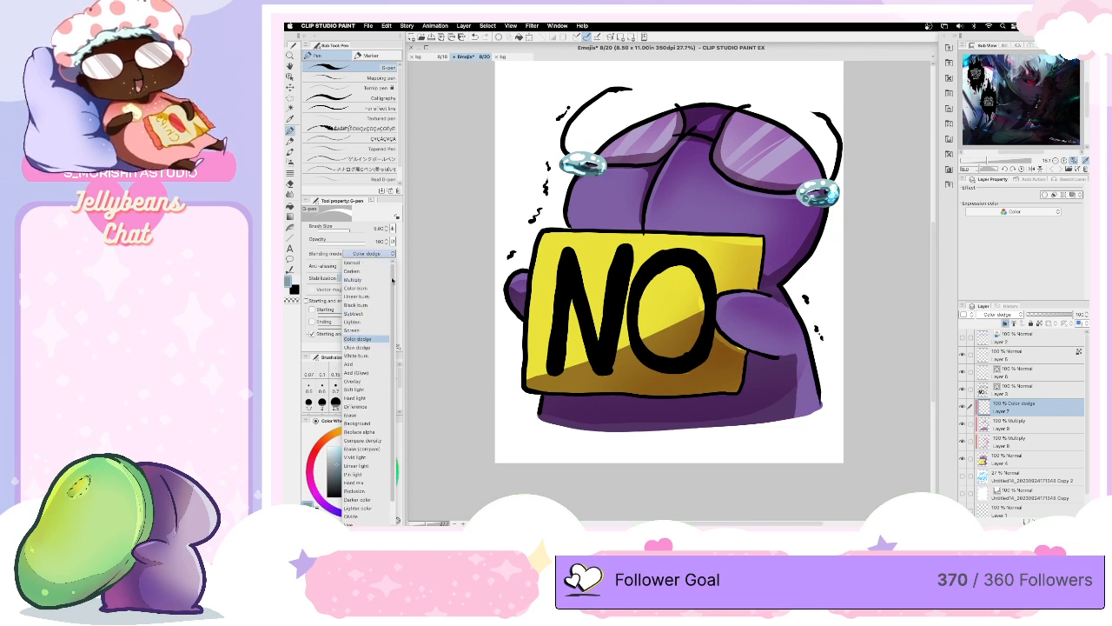
left_click(353, 262)
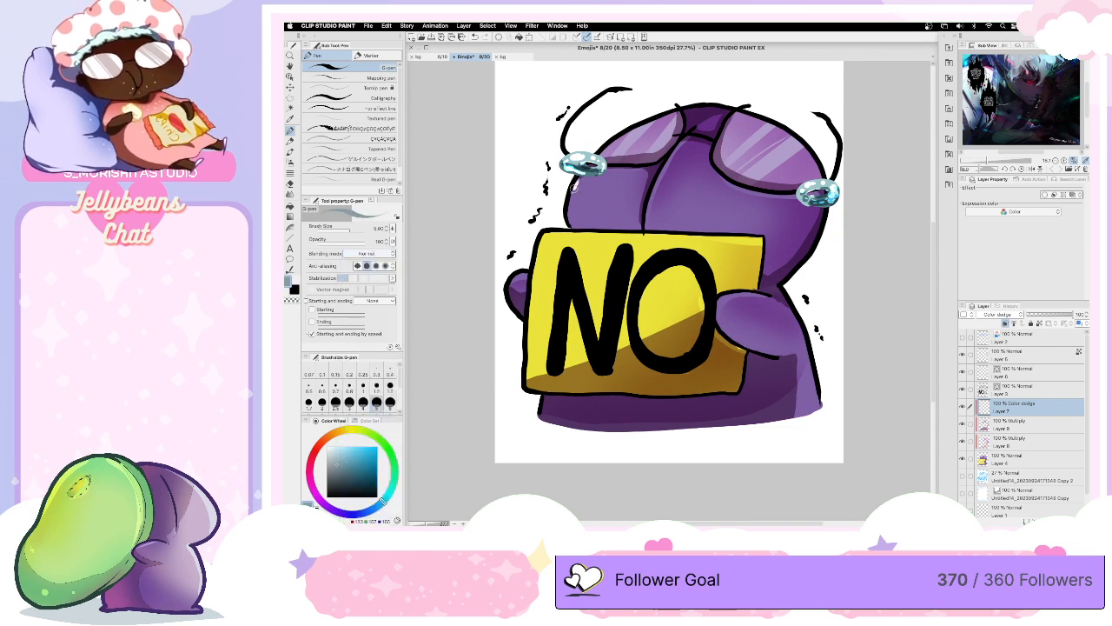
key("super+z")
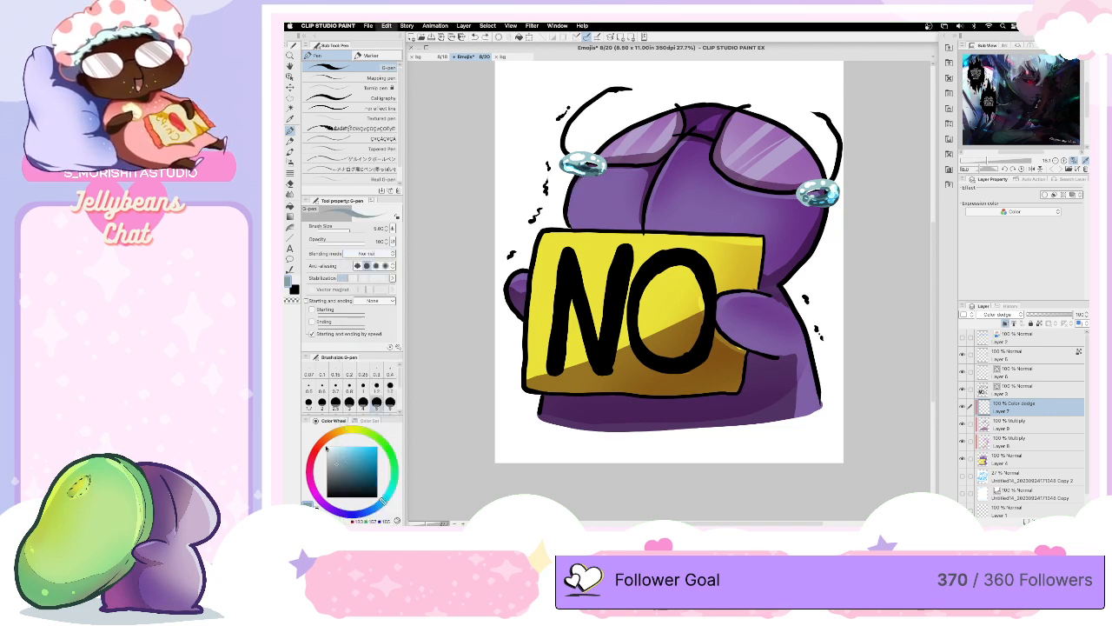
left_click(310, 477)
left_click(353, 459)
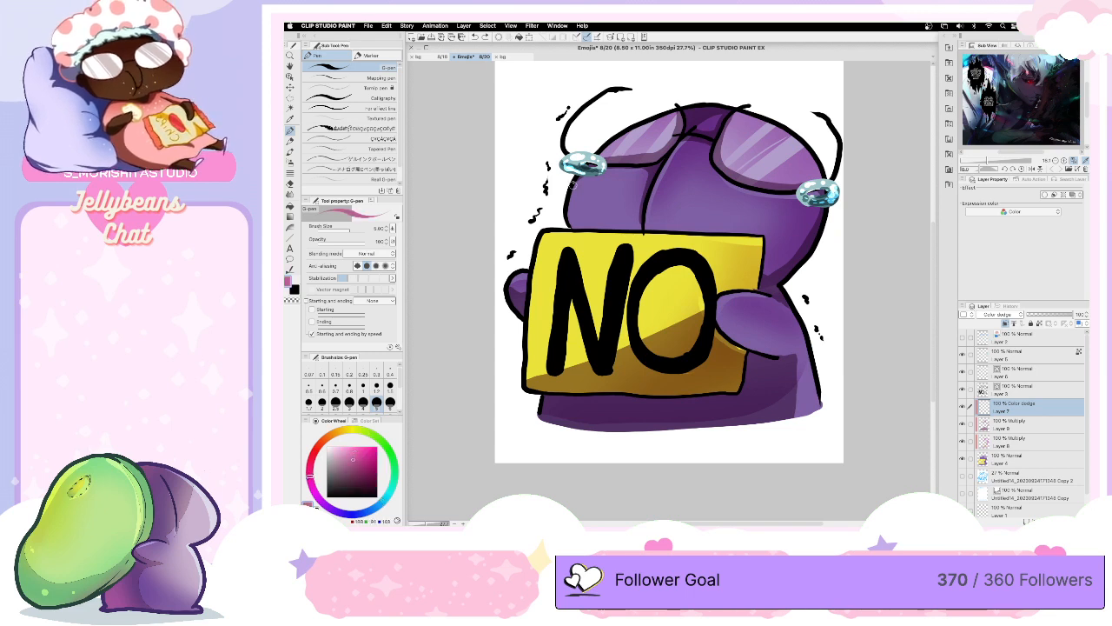
- Paint thin pink rim highlights along the head's left side, the top of the right arm and the body's right edge with a size 3 G-pen
left_click_drag(579, 177, 570, 223)
key("bracketleft")
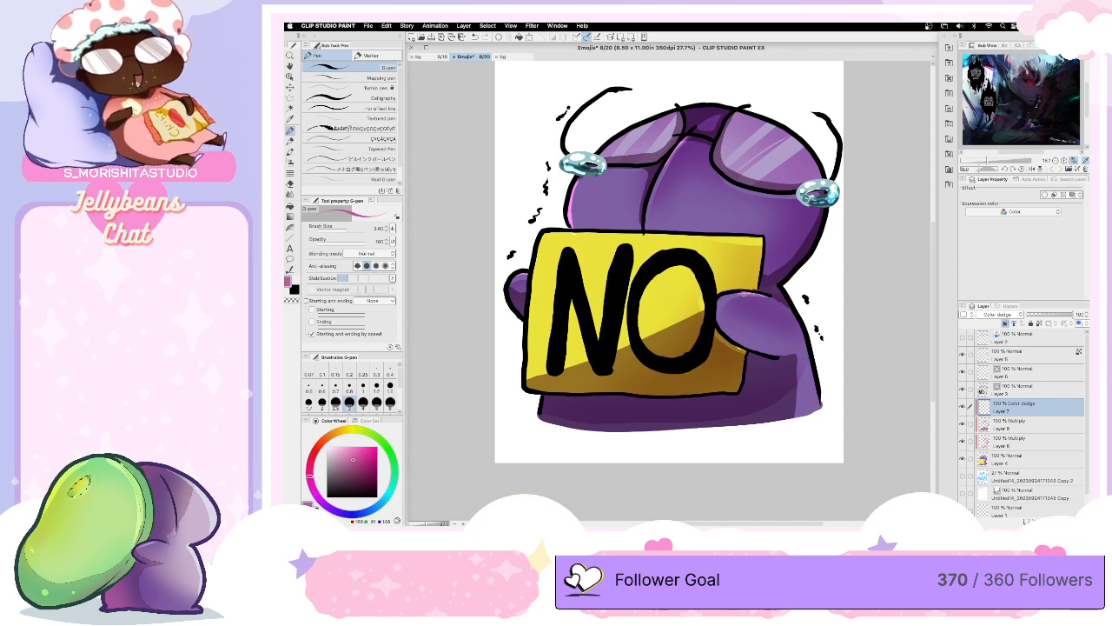
key("super+z")
left_click_drag(769, 295, 725, 295)
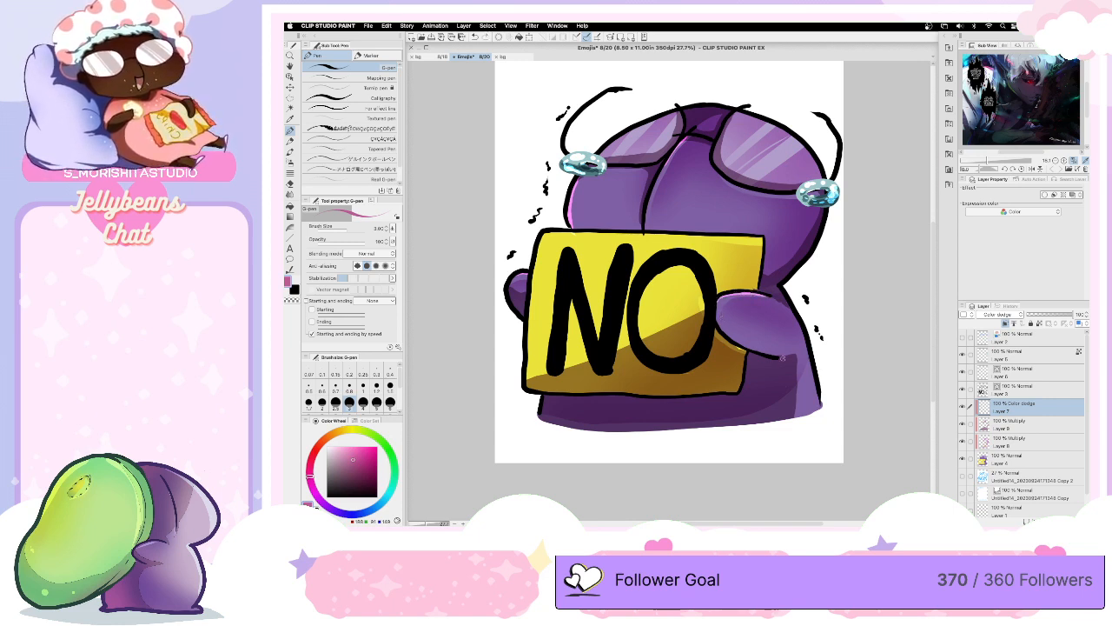
left_click_drag(793, 313, 817, 401)
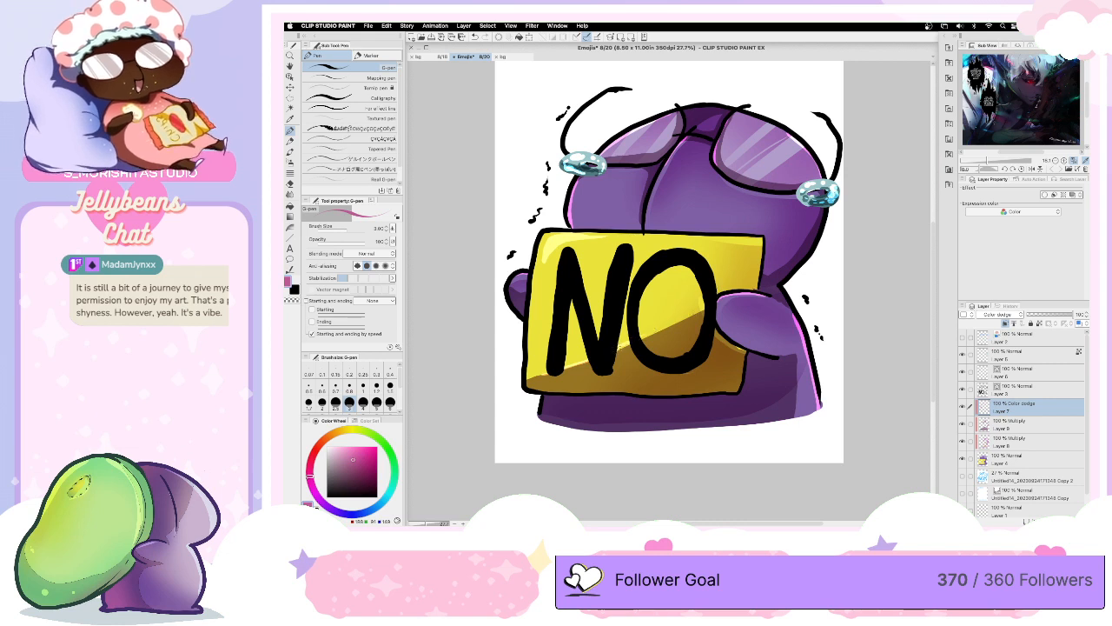
- Paint highlights along the sign's diagonal shadow edge and in its lower-right corner
left_click_drag(618, 349, 709, 310)
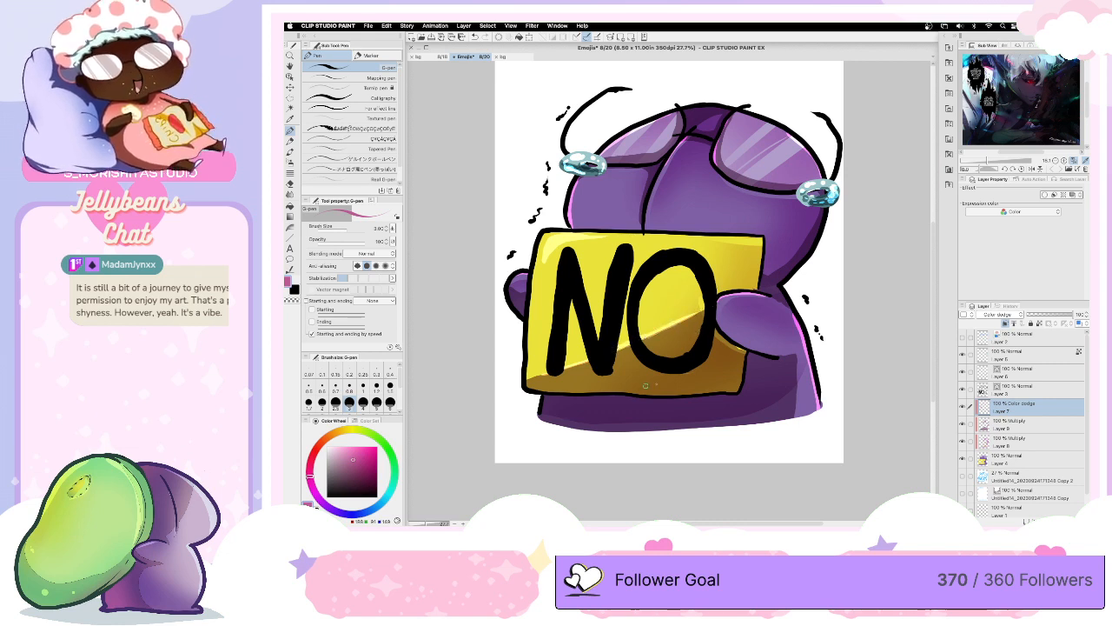
left_click_drag(735, 375, 726, 384)
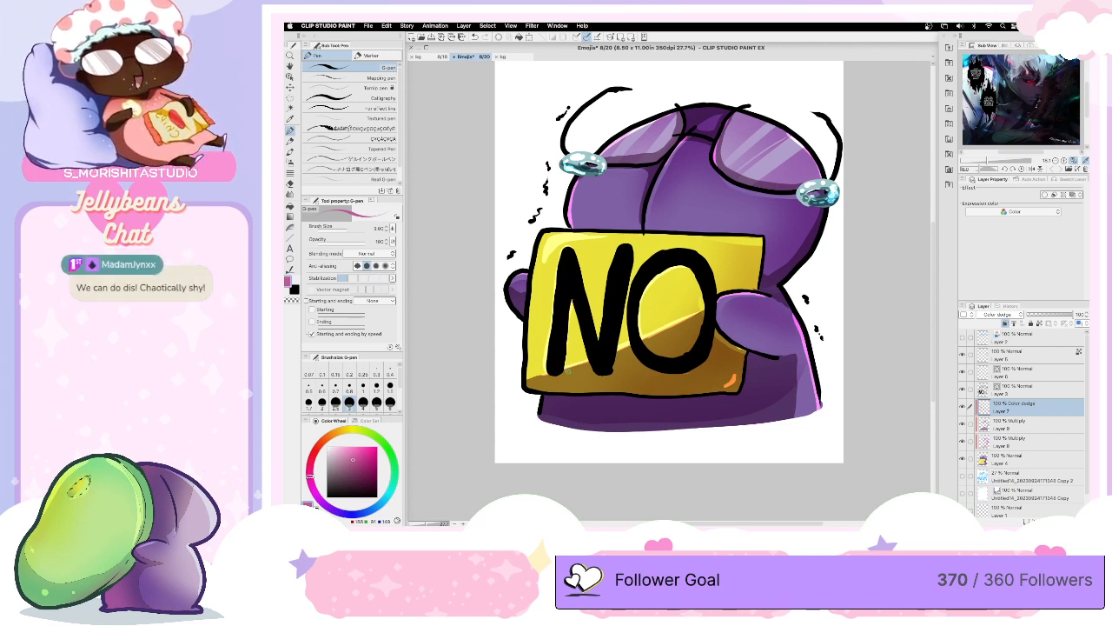
scroll(669, 296, "up", 3)
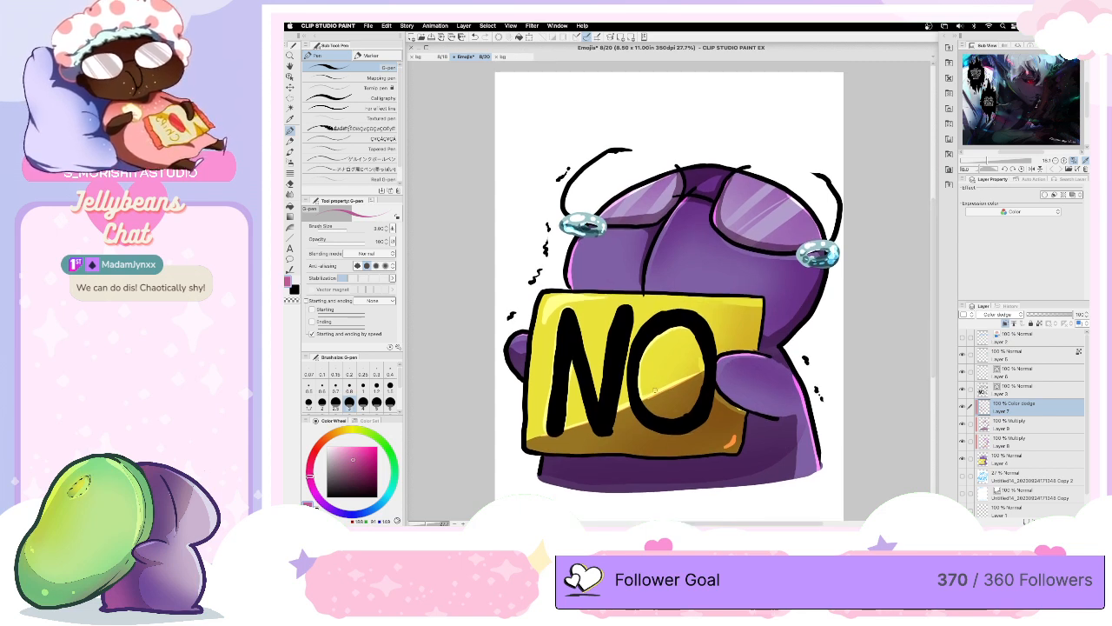
- Add a new layer above the line art, clip it to the layer below and set its blending mode to Overlay
left_click(1028, 389)
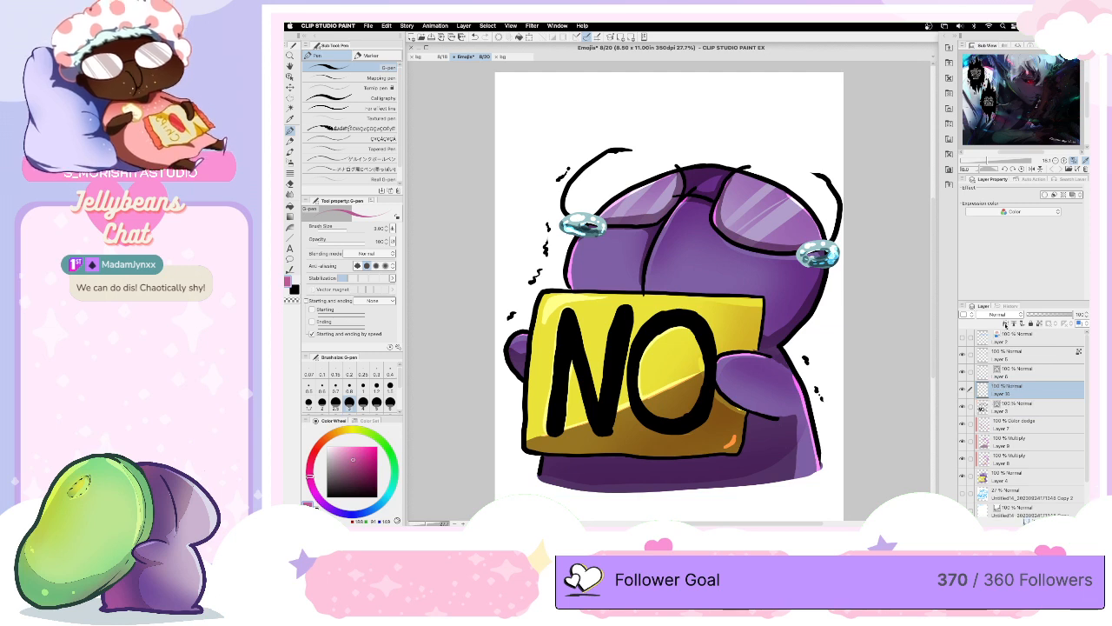
left_click(1005, 323)
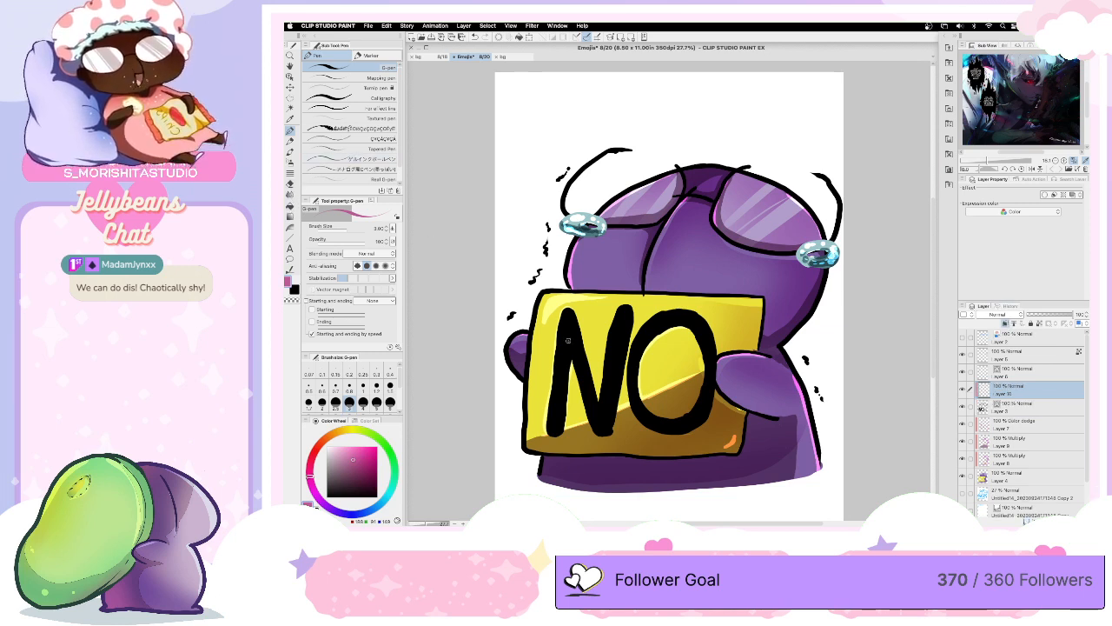
left_click(999, 315)
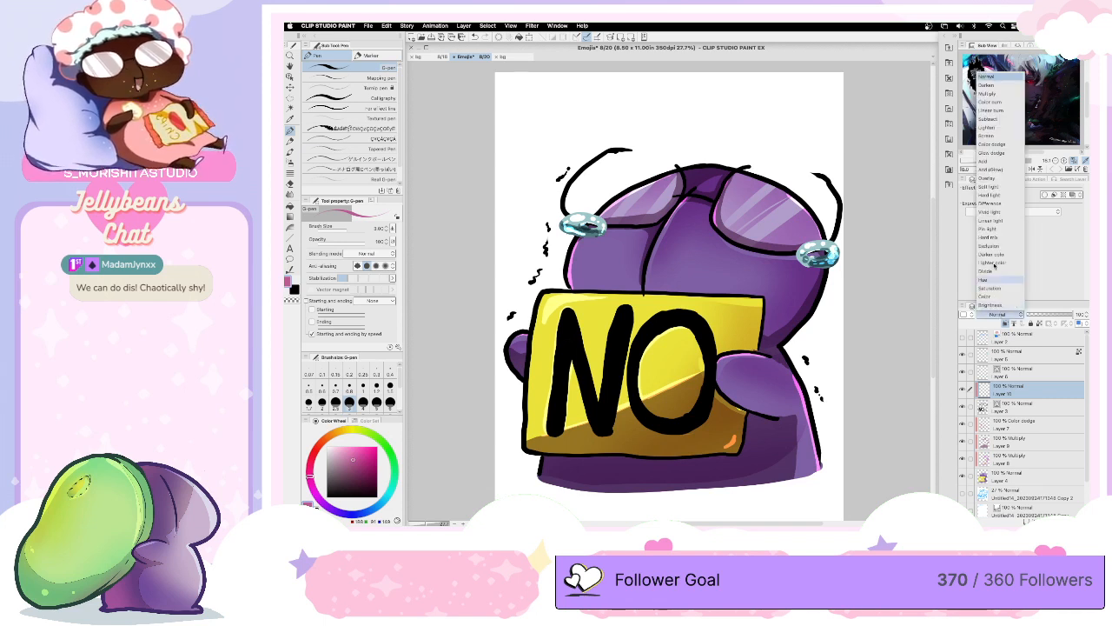
left_click(988, 178)
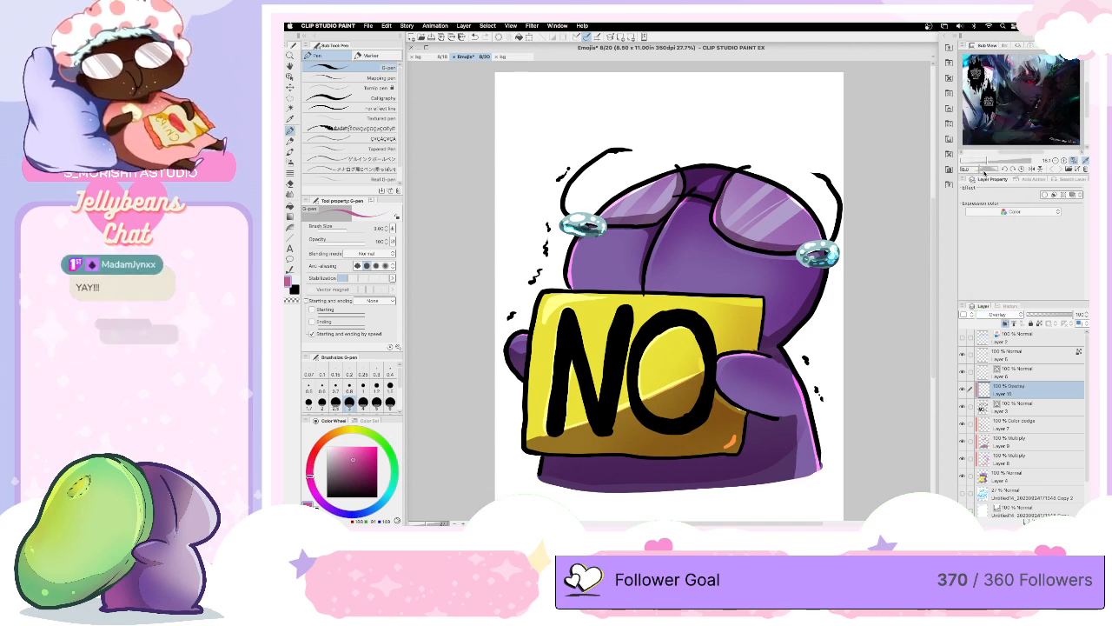
- Try a black-to-violet gradient from top to bottom on the clipped Overlay layer, toggling the line art's visibility to compare
left_click(290, 218)
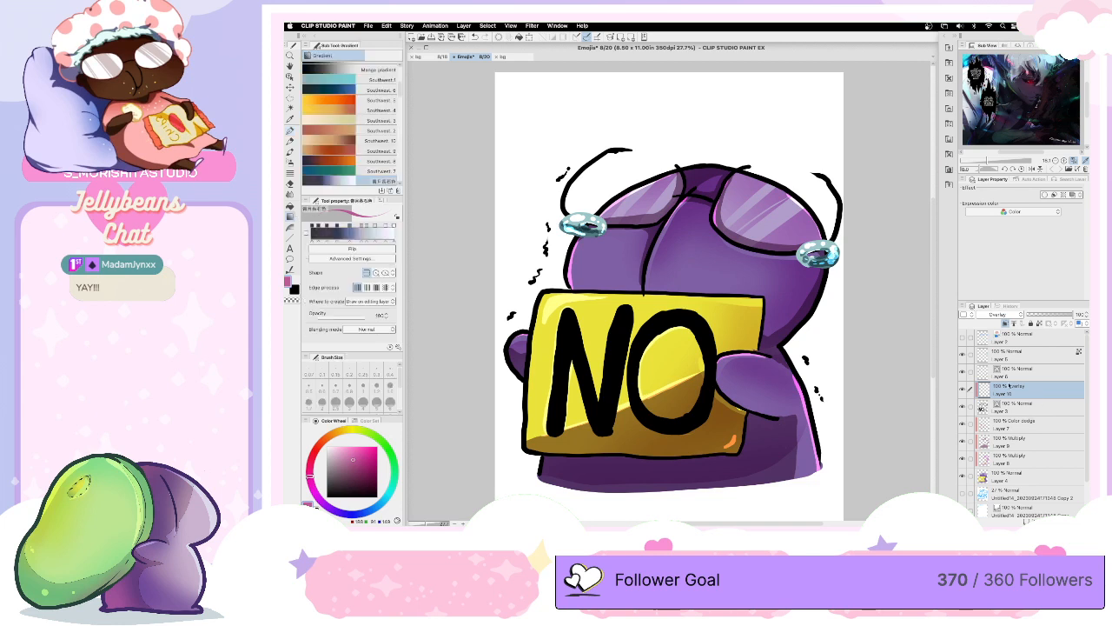
scroll(382, 109, "down", 5)
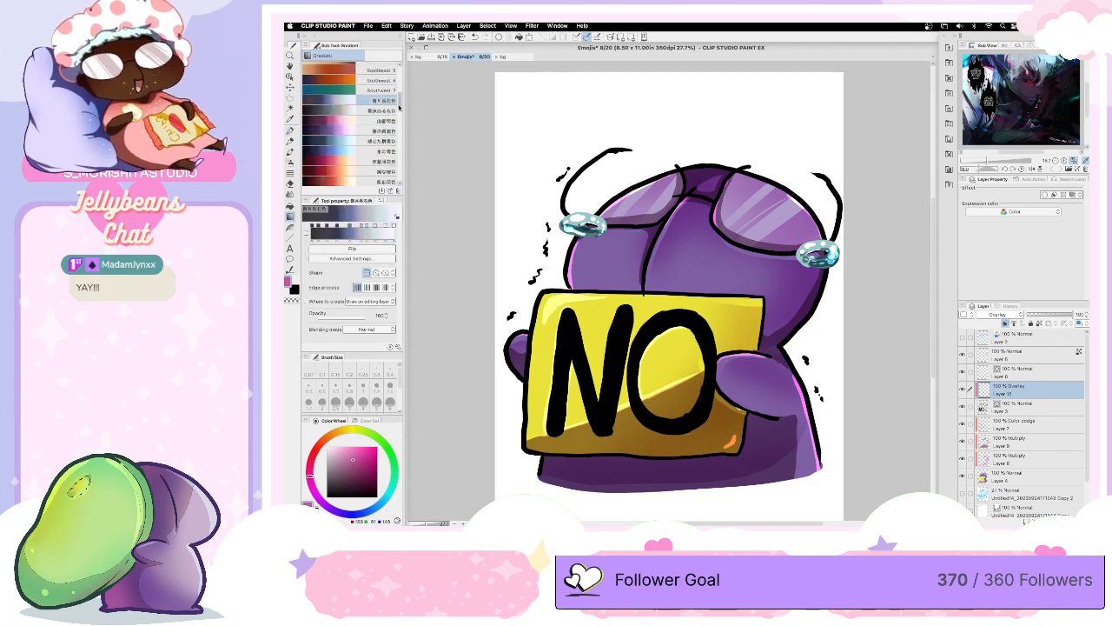
scroll(399, 107, "down", 3)
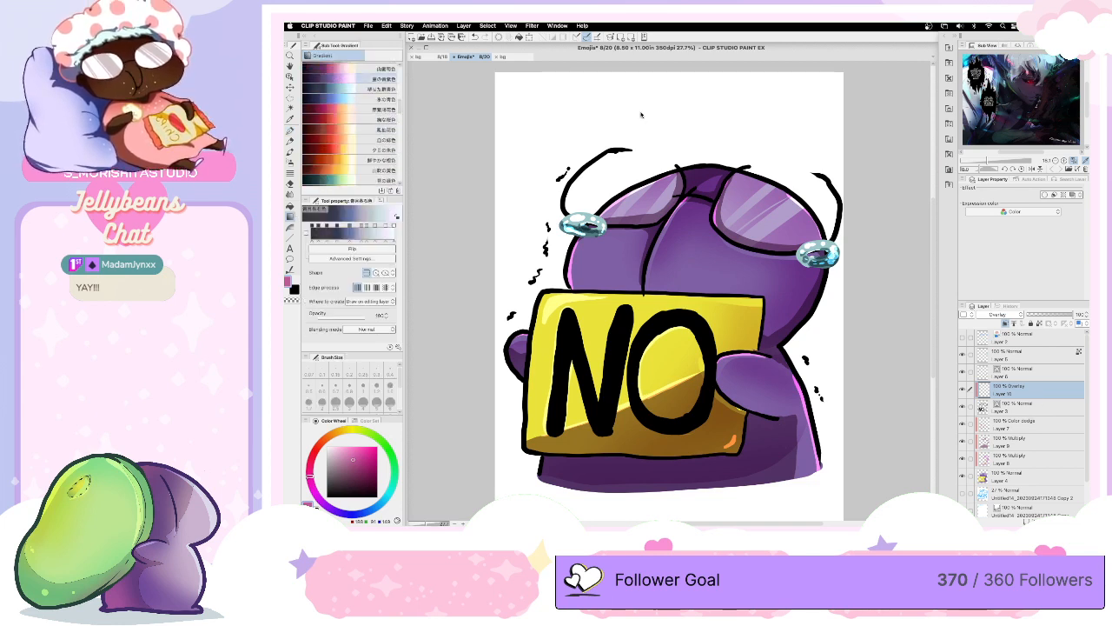
left_click_drag(644, 106, 723, 489)
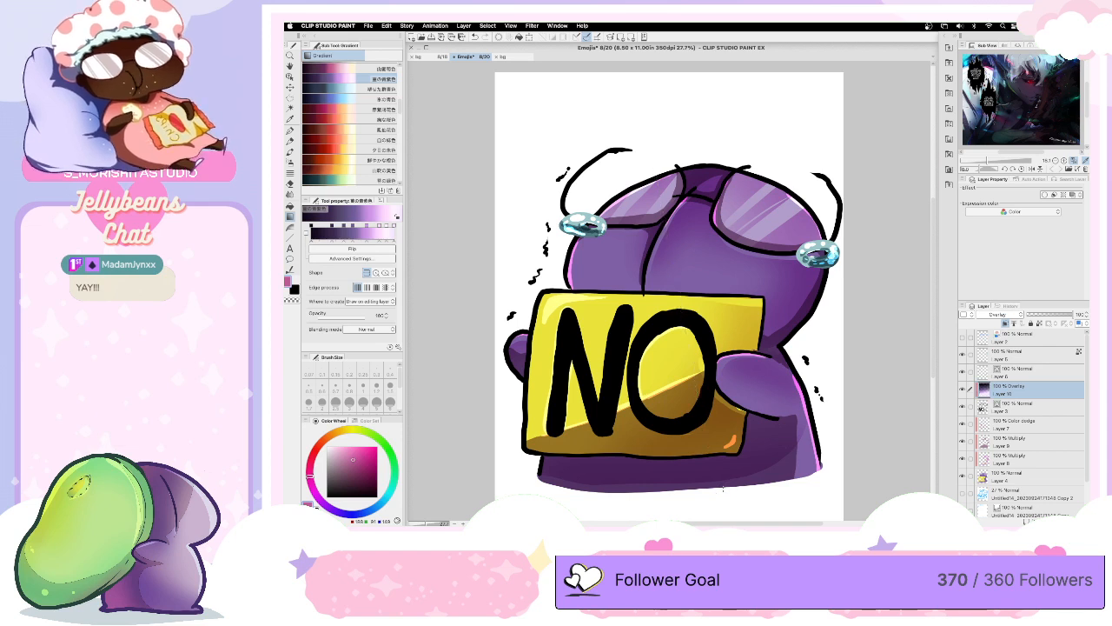
left_click(962, 406)
left_click(962, 406)
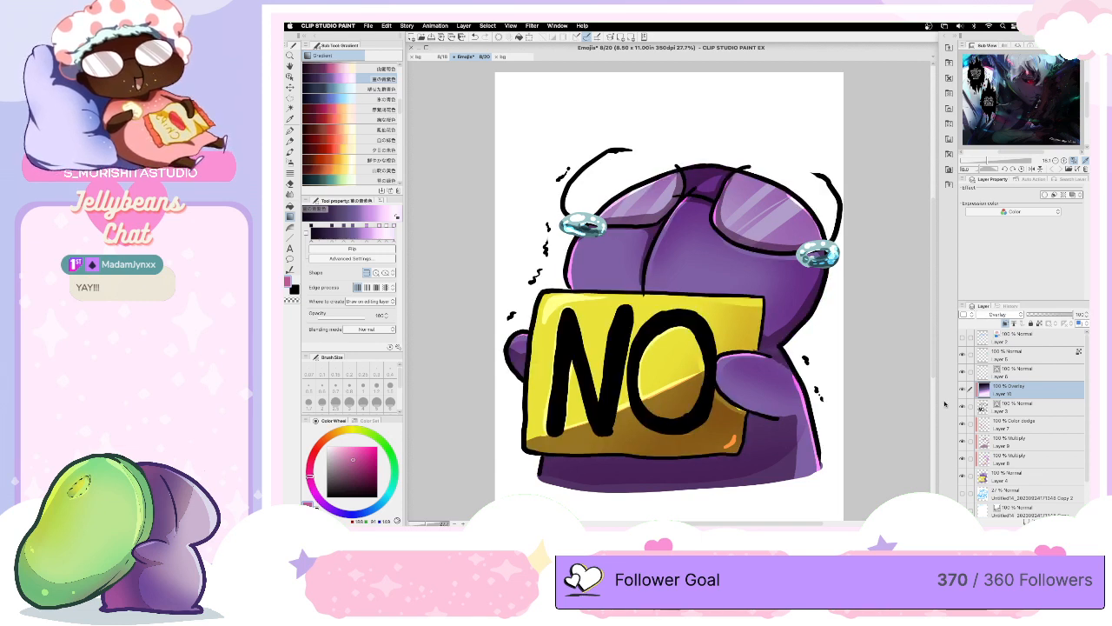
- Try a dark red-to-cream gradient down the clipped layer, comparing the Brightness and Color dodge blending modes
left_click(362, 110)
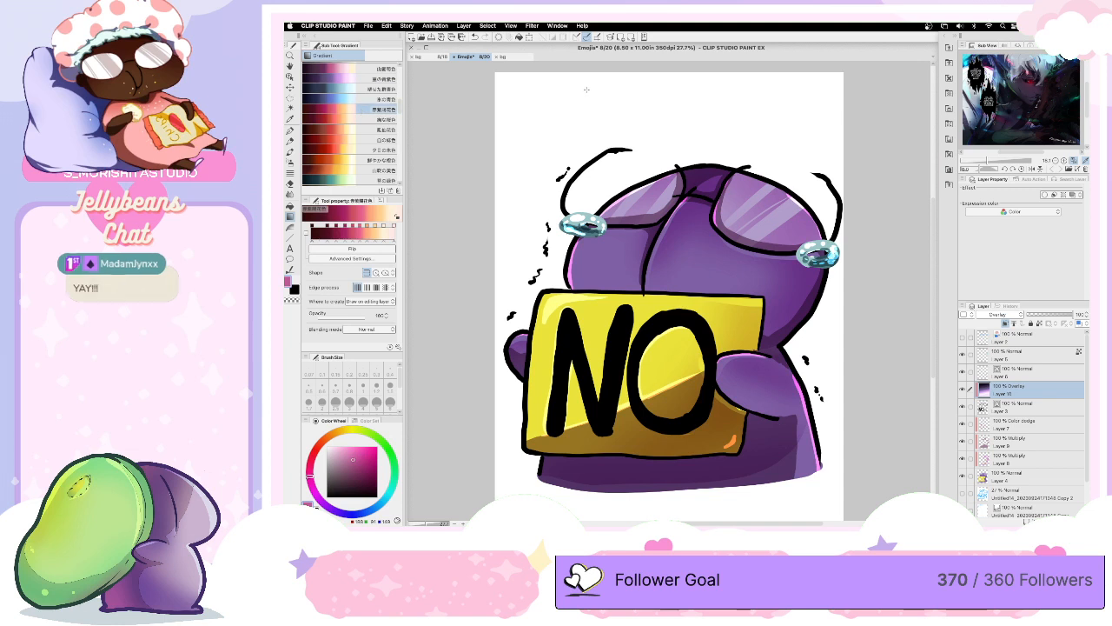
left_click_drag(590, 103, 644, 448)
left_click(1001, 315)
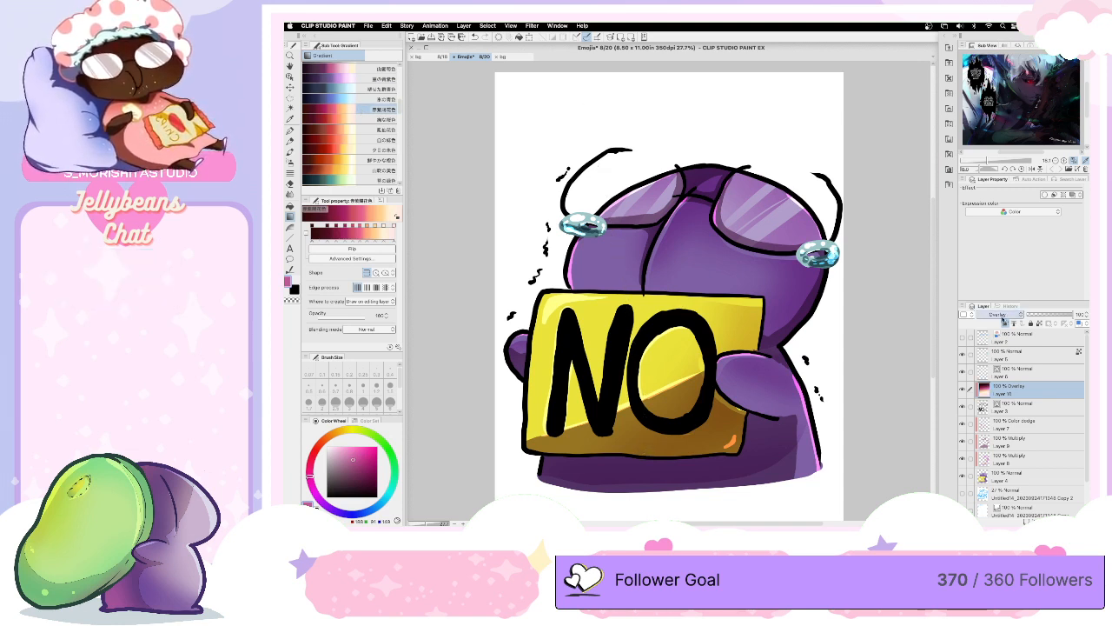
left_click(989, 220)
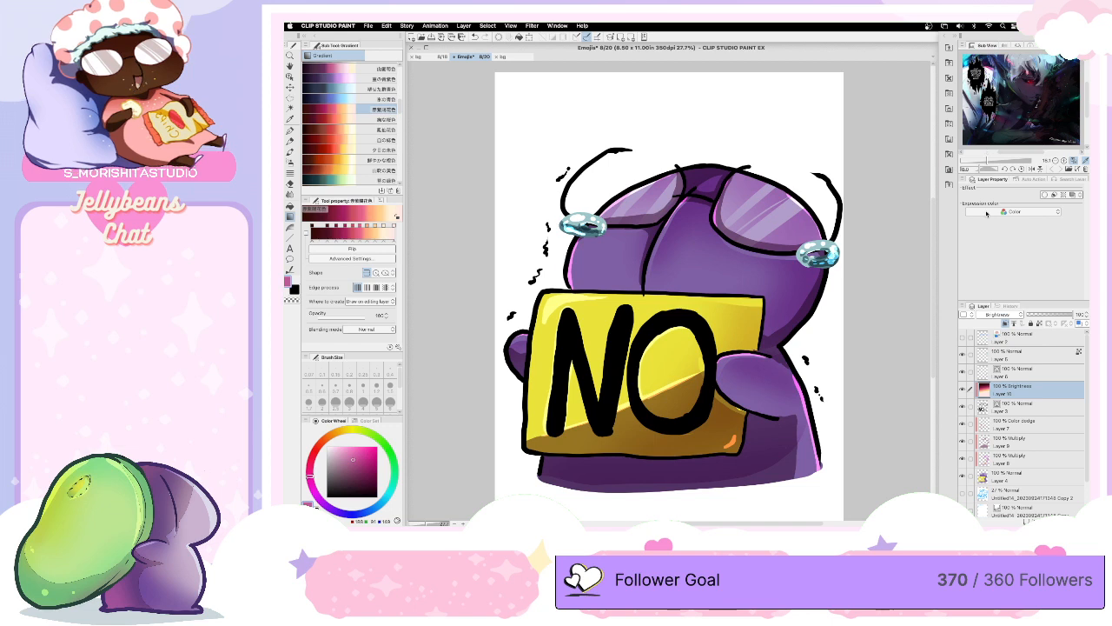
left_click(998, 317)
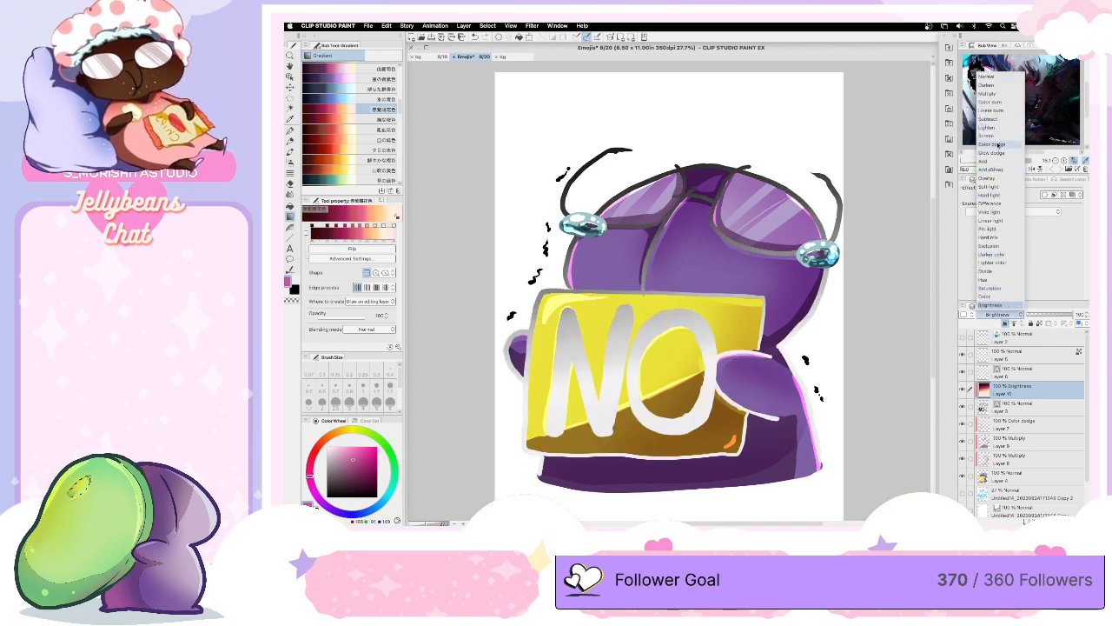
left_click(991, 145)
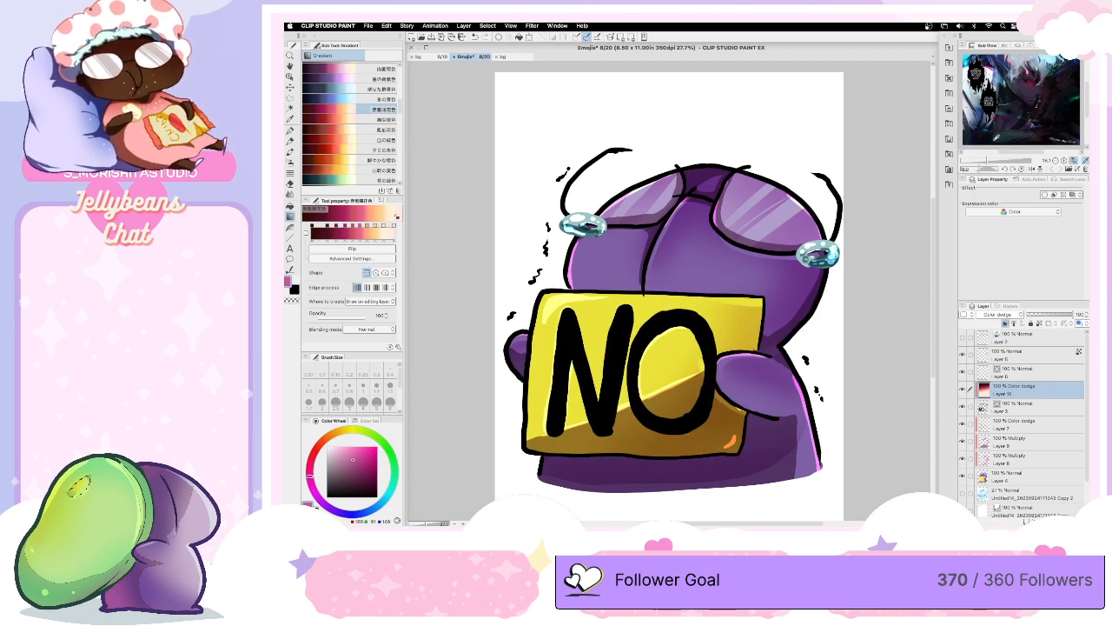
left_click_drag(560, 152, 689, 469)
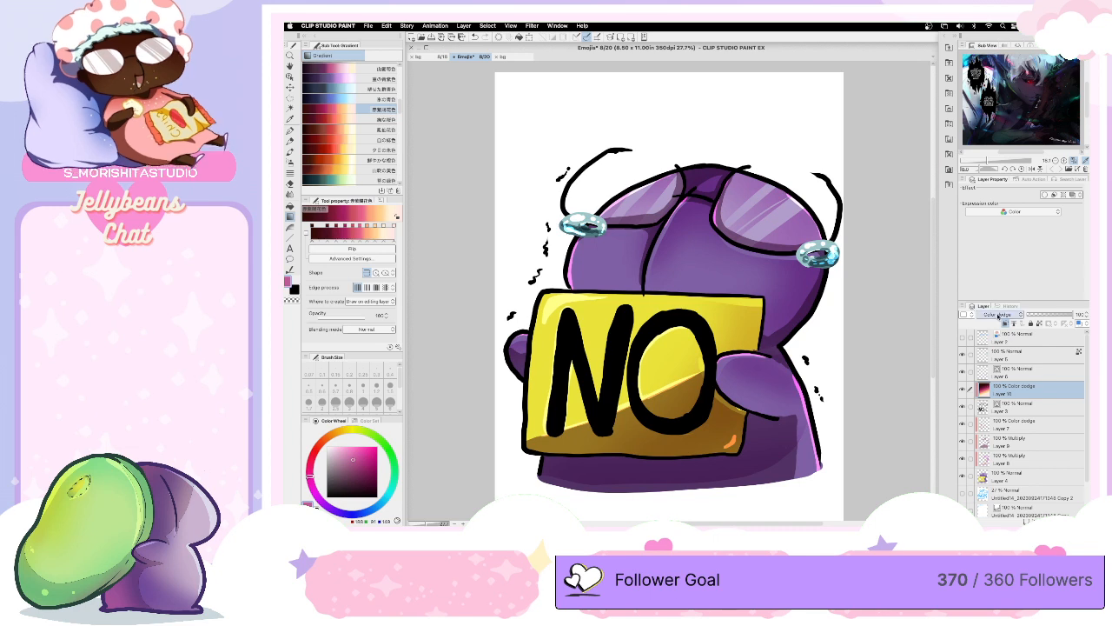
- Redraw the red-to-cream gradient under Screen with its dark end at the bottom, and set the layer's blending mode to Normal
left_click(997, 314)
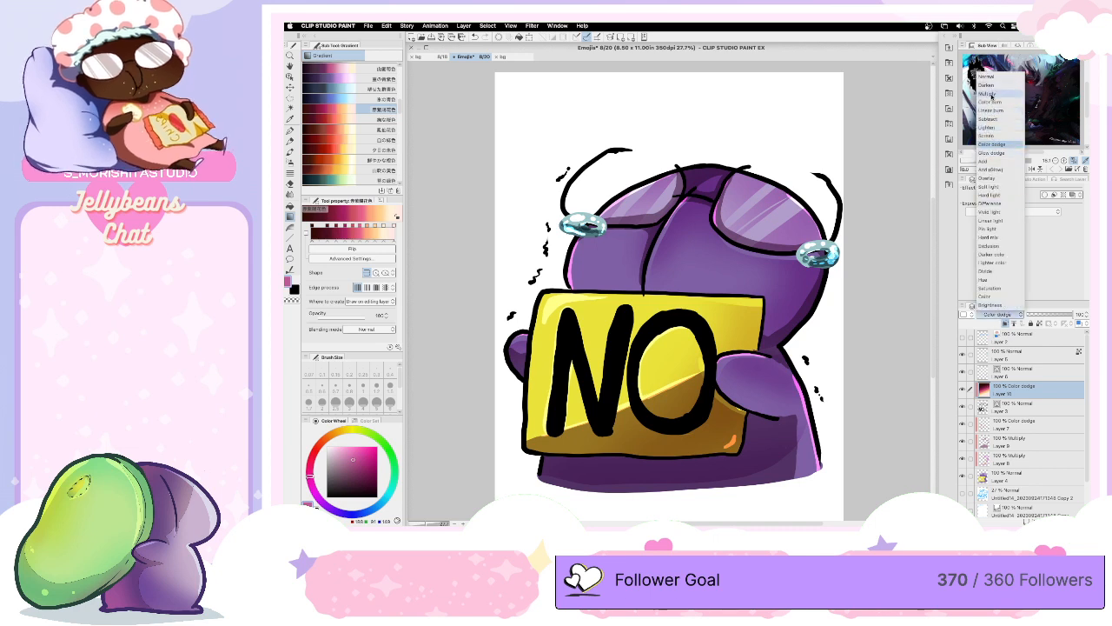
left_click(987, 136)
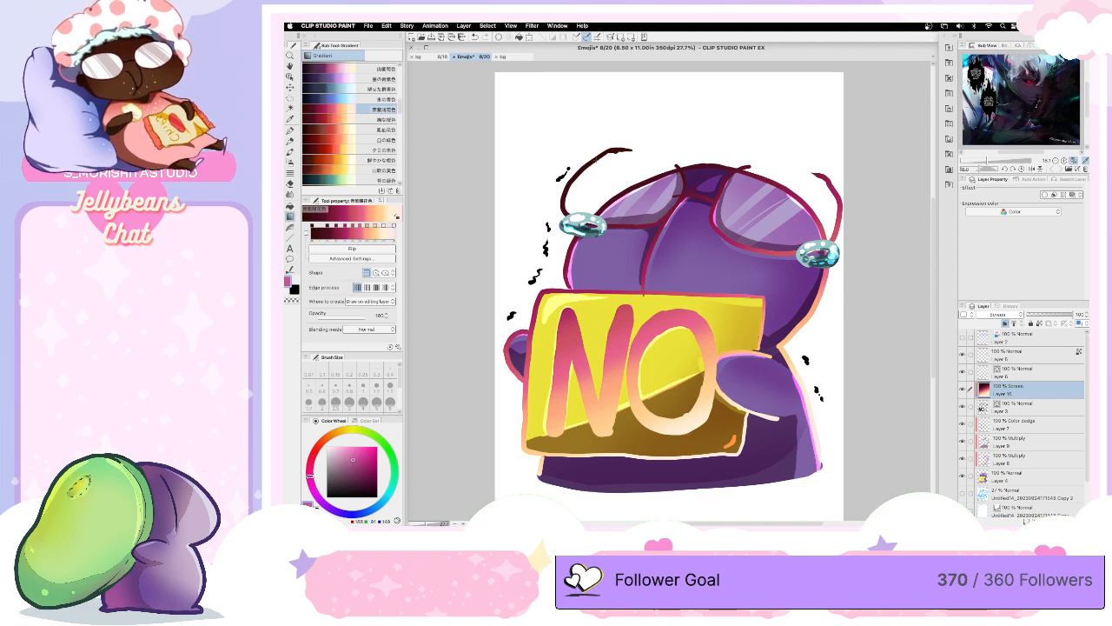
left_click_drag(591, 148, 636, 123)
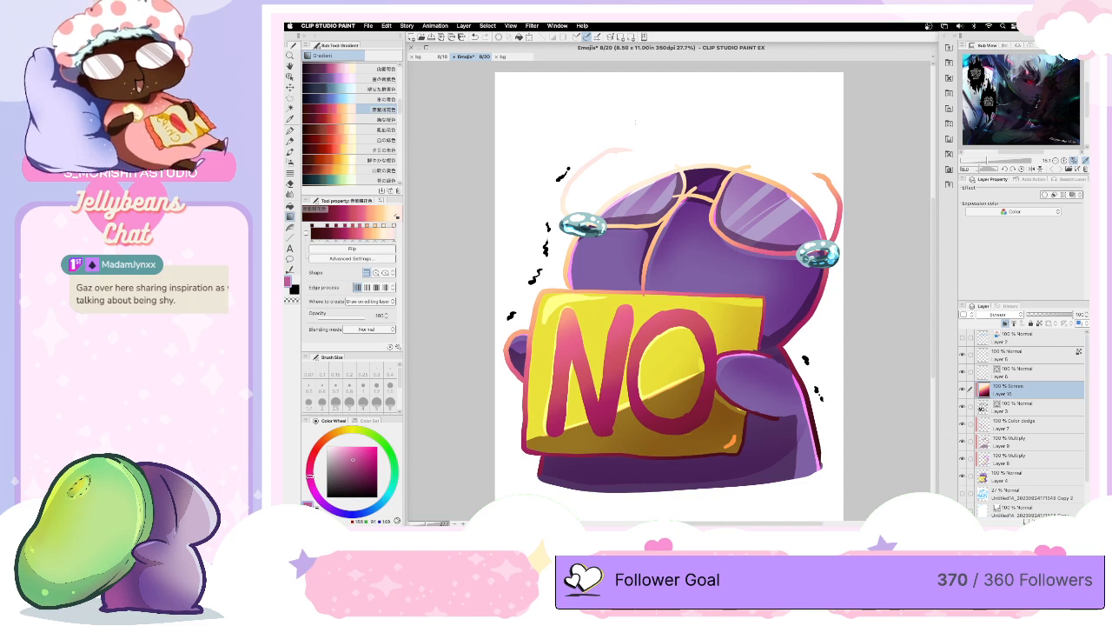
left_click(996, 313)
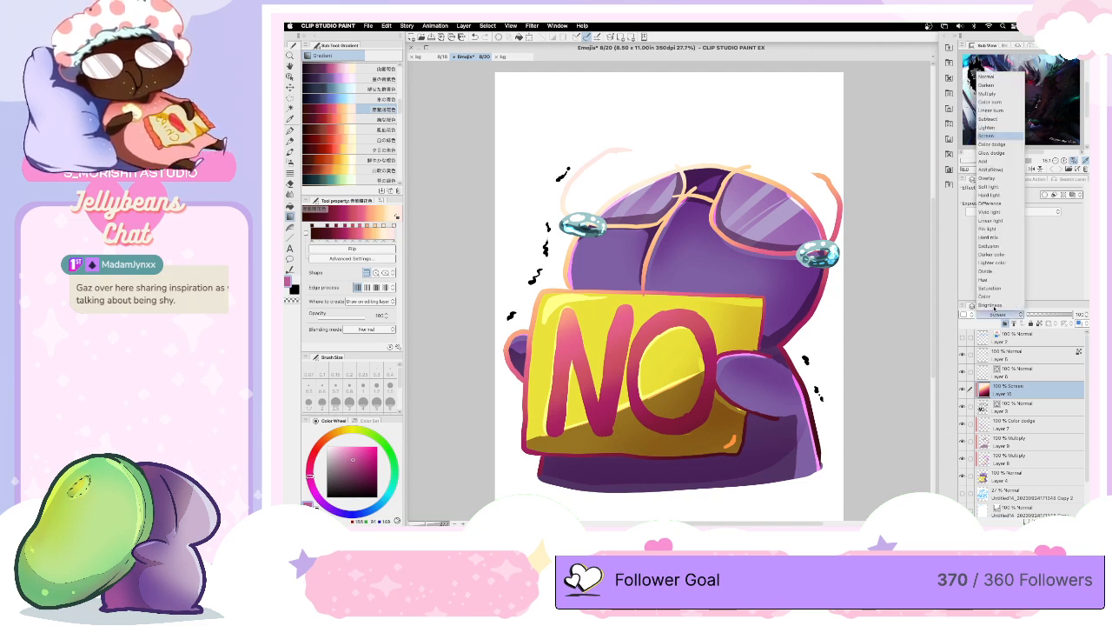
left_click(987, 77)
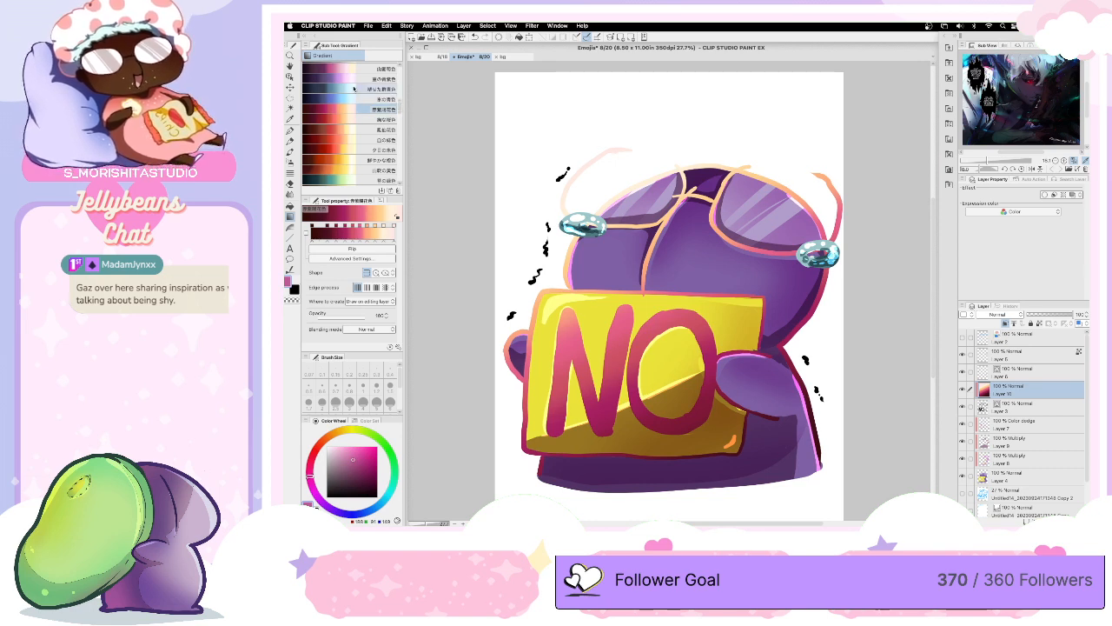
- Try the black-to-violet gradient on the clipped layer, running diagonally from dark at the lower right to light at the upper left
left_click(362, 80)
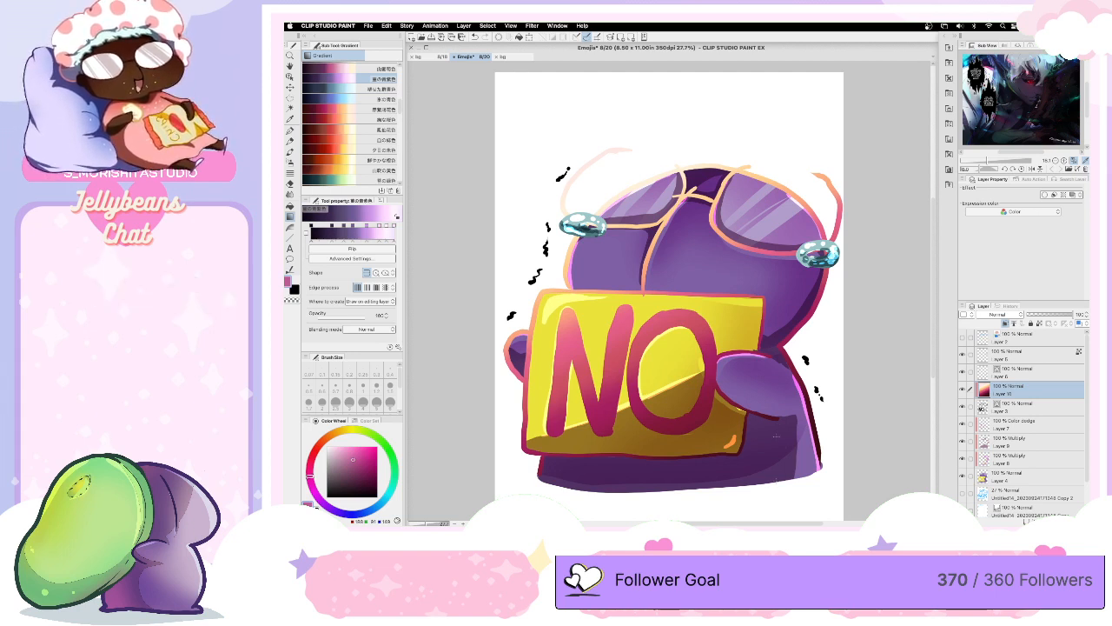
left_click_drag(788, 497, 640, 106)
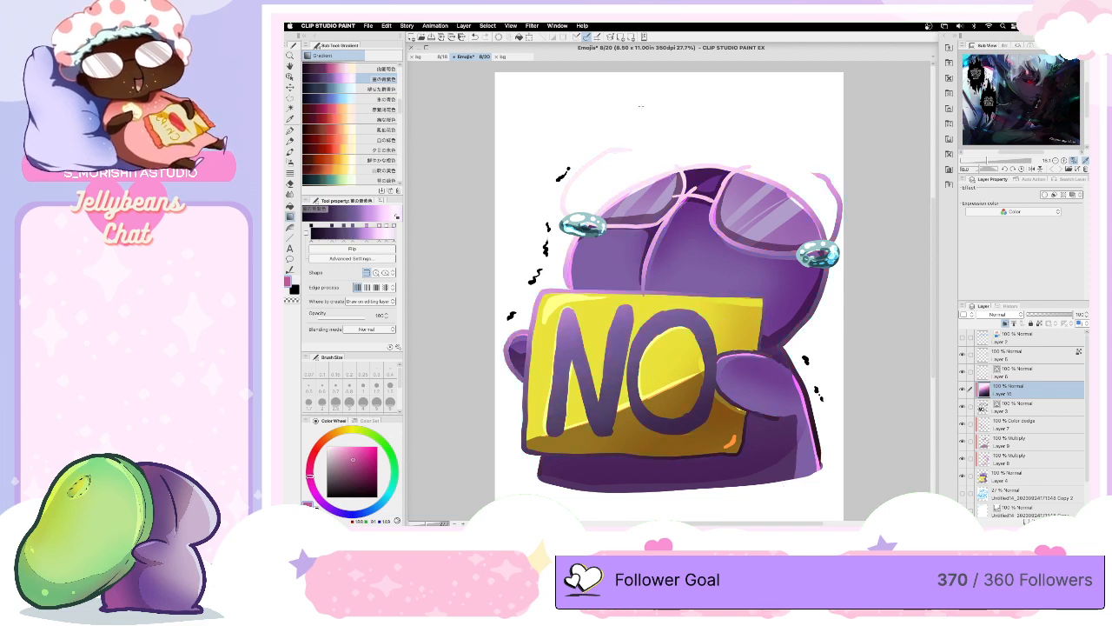
scroll(640, 106, "down", 2)
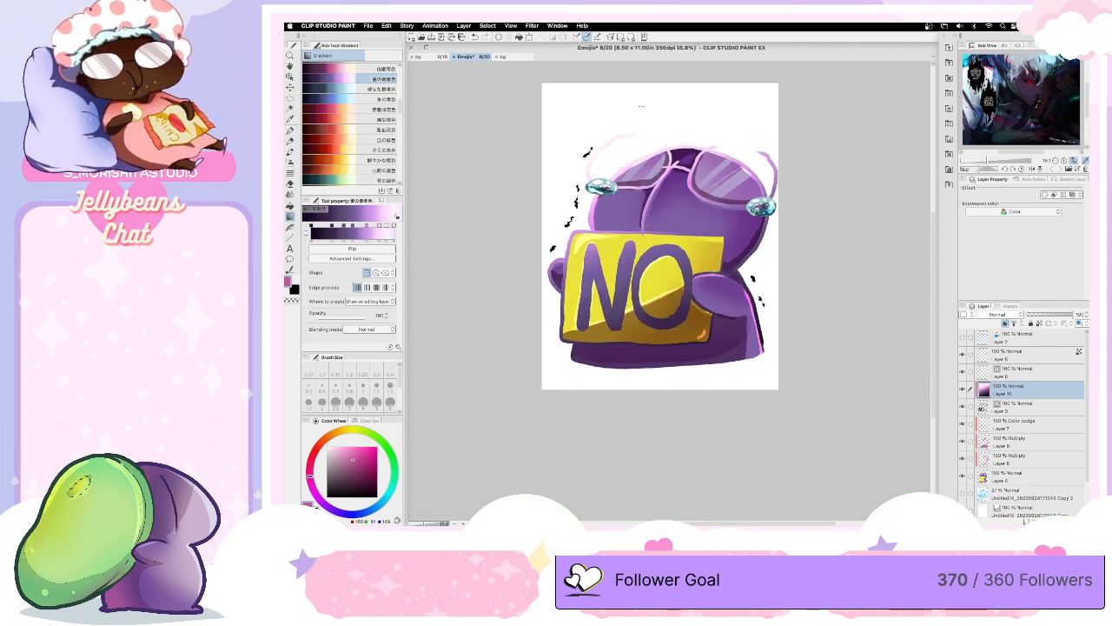
left_click_drag(721, 308, 624, 105)
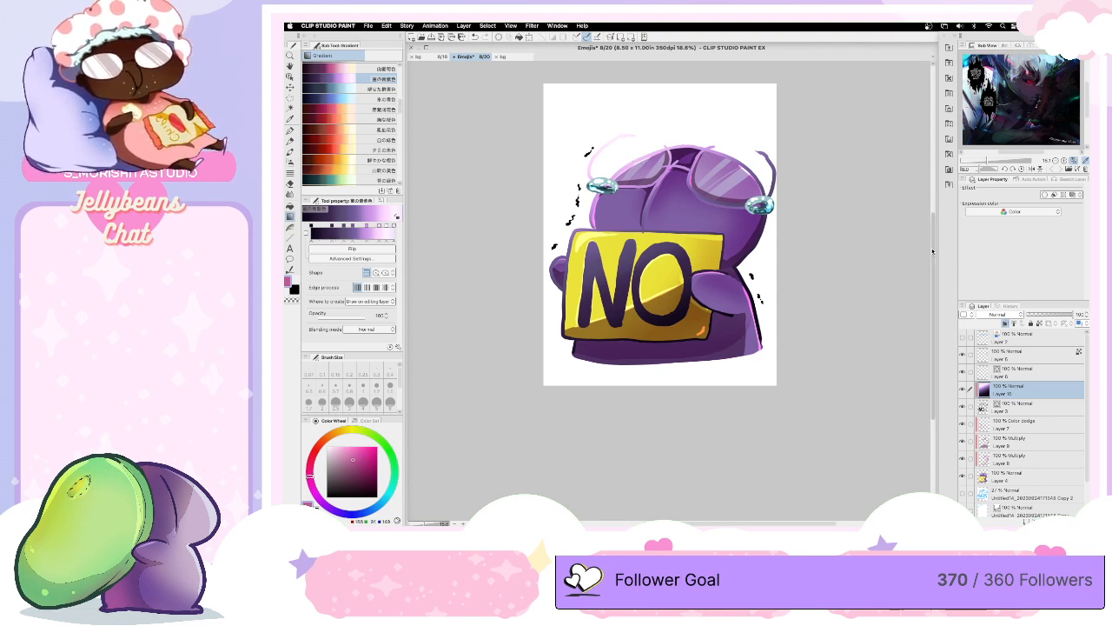
- Fill the clipped layer with the dark purple-pink-cream gradient, running diagonally from dark on the sign to cream at the upper right
scroll(916, 248, "up", 2)
scroll(400, 104, "up", 1)
scroll(399, 104, "up", 5)
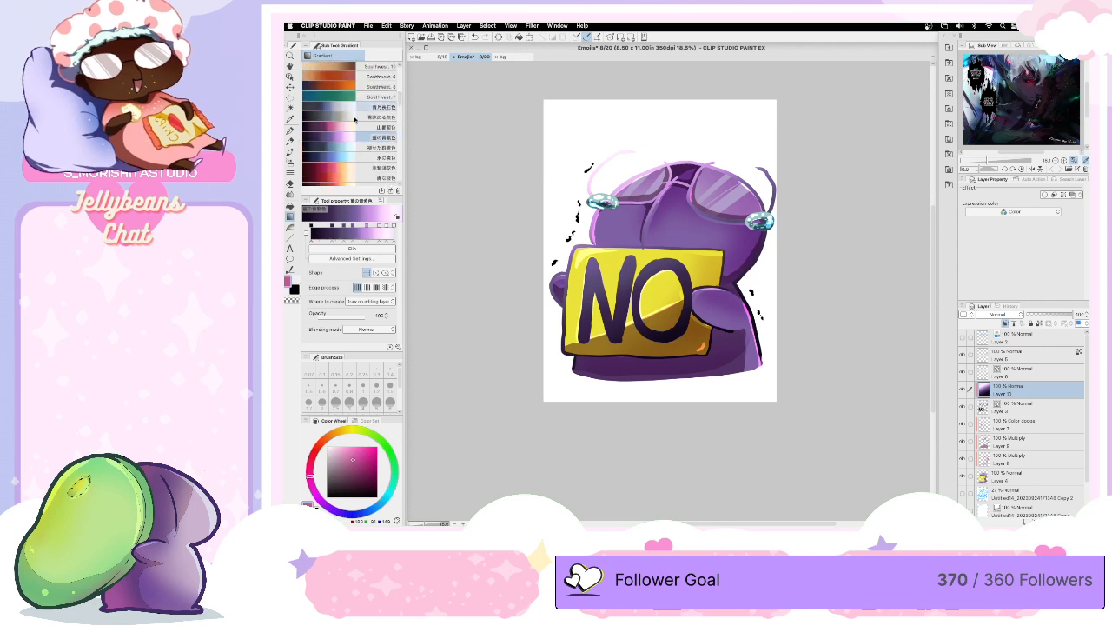
left_click(383, 127)
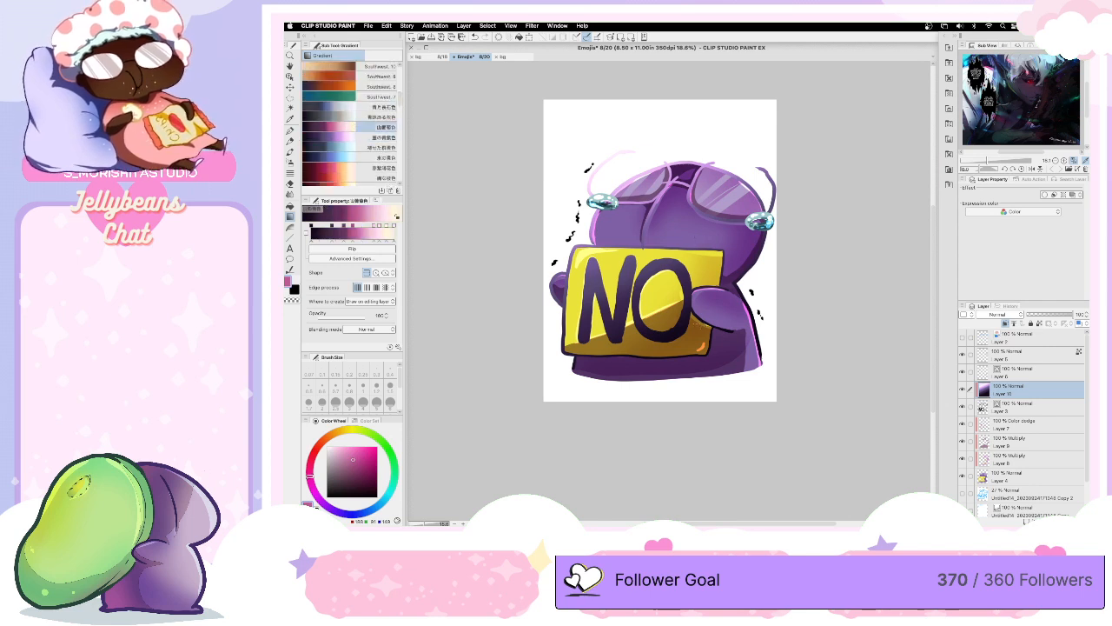
left_click_drag(730, 398, 614, 97)
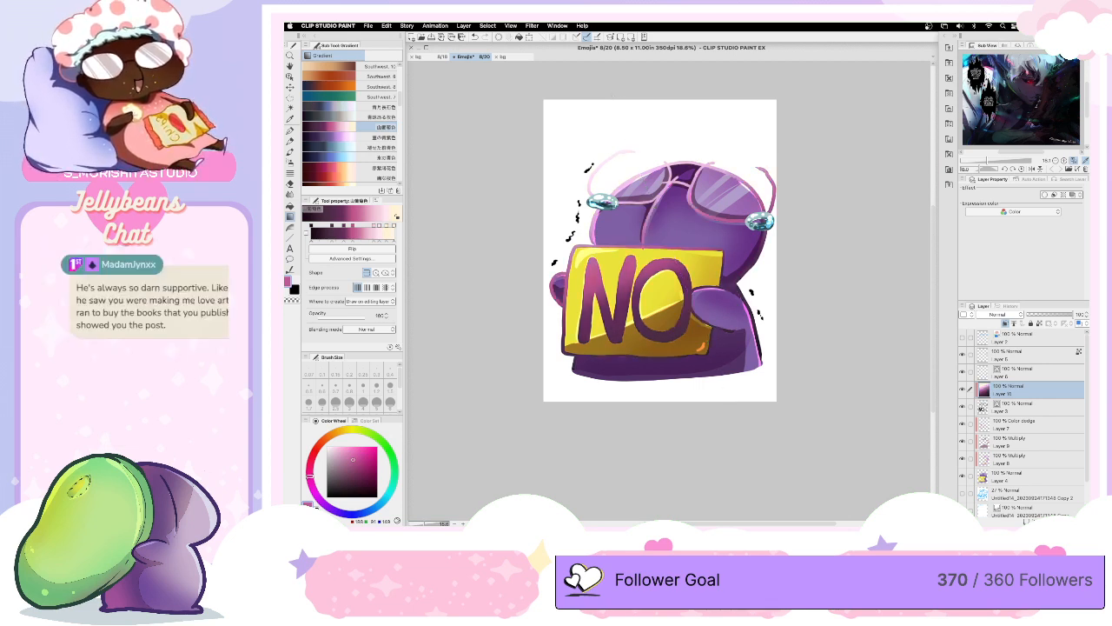
left_click_drag(726, 337, 615, 125)
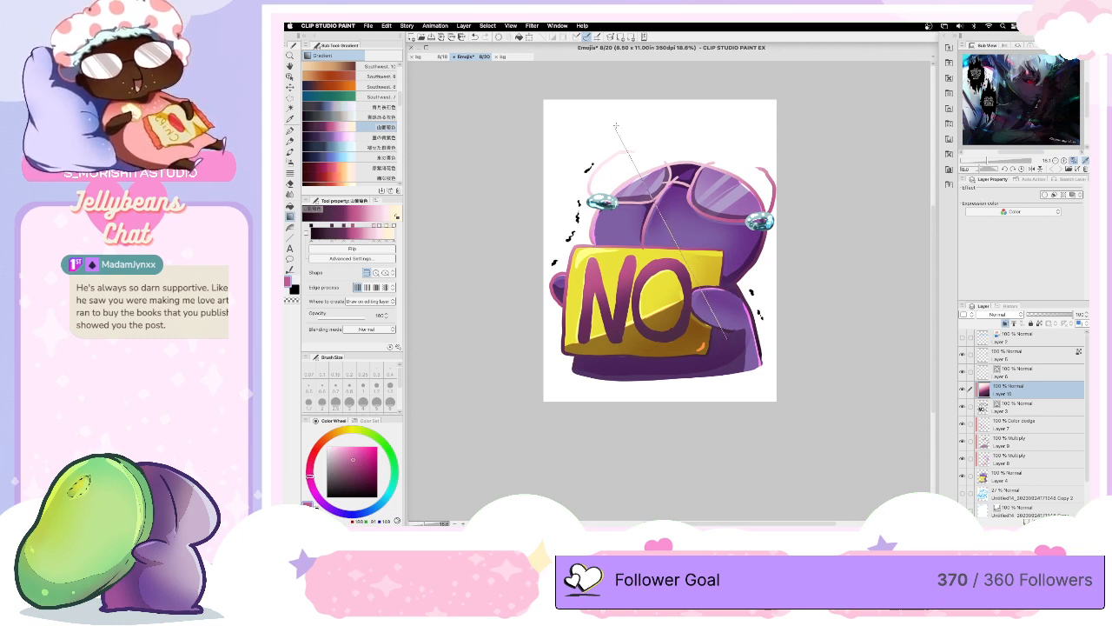
left_click_drag(624, 275, 715, 113)
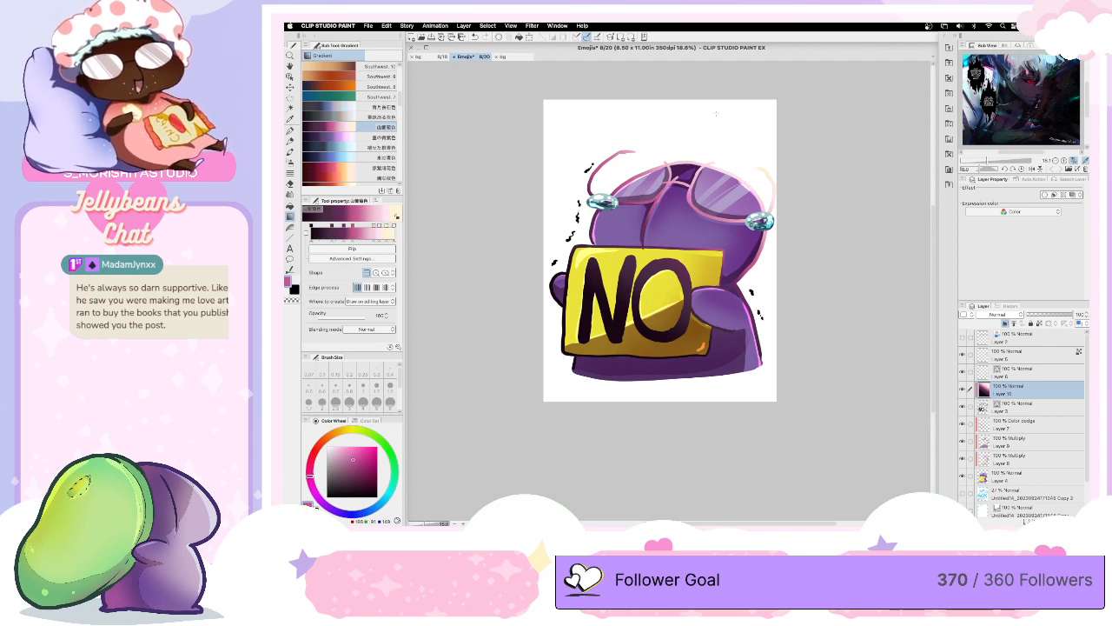
left_click(992, 314)
left_click(993, 315)
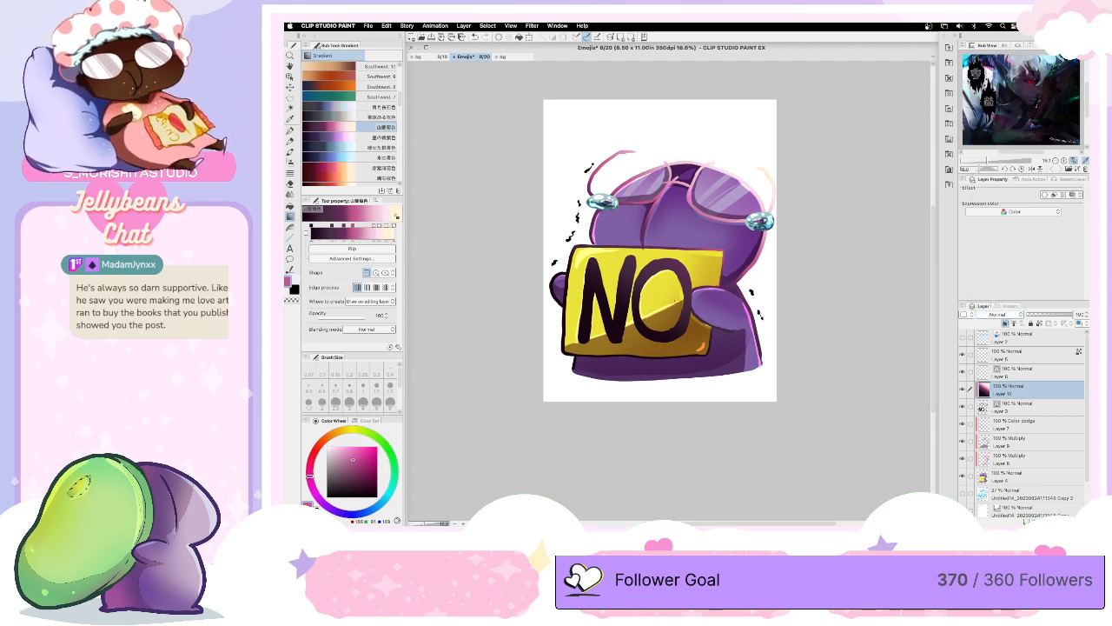
scroll(675, 300, "up", 2)
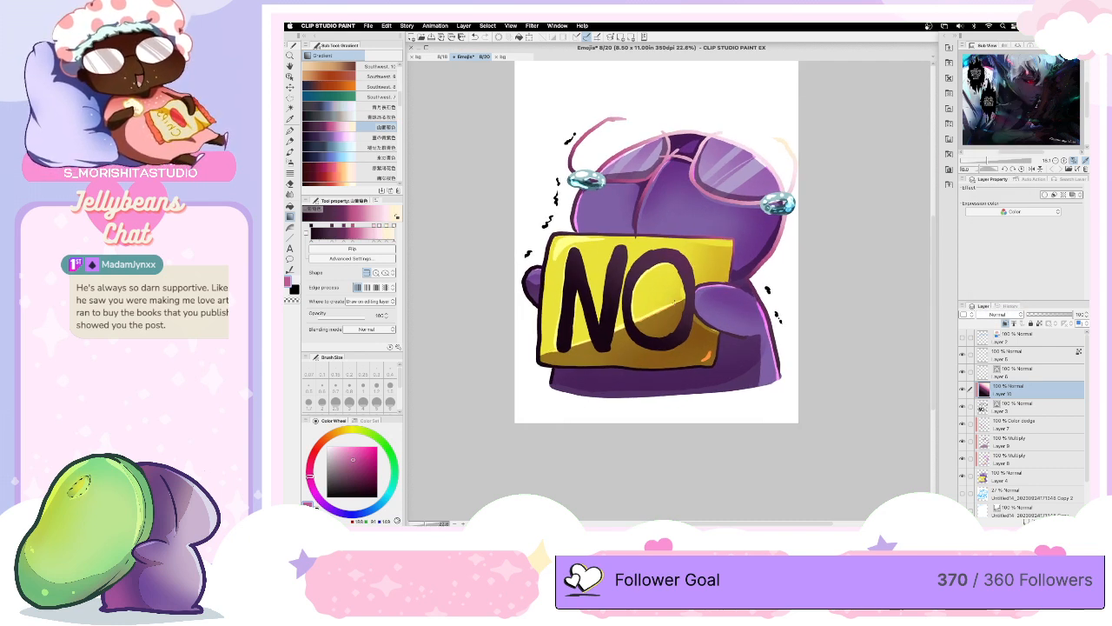
left_click_drag(935, 298, 928, 271)
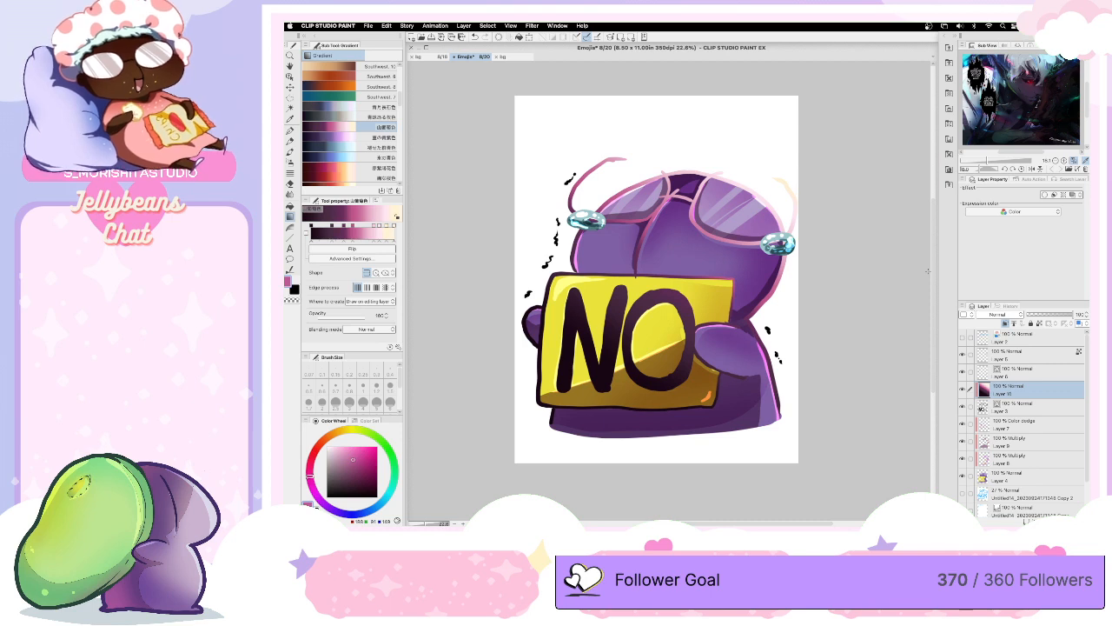
- Darken the glasses' bridge and both lower frame lines on the clipped layer with dark plum, using the Soft airbrush
left_click(292, 162)
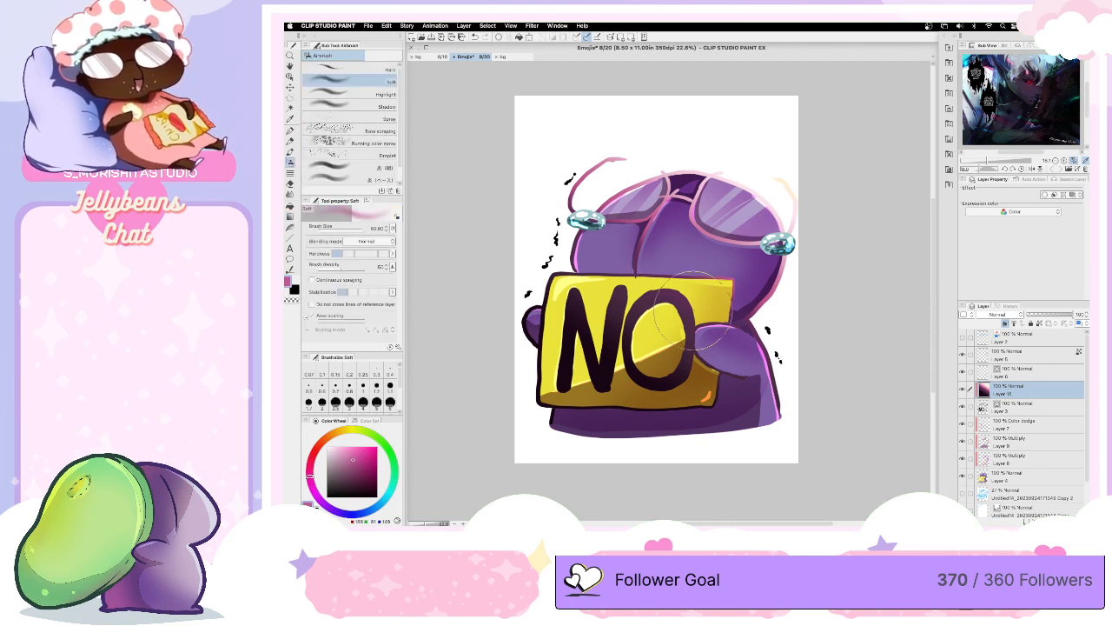
left_click(362, 475)
mouse_move(680, 191)
left_mouse_down()
mouse_move(648, 219)
mouse_move(697, 212)
mouse_move(660, 219)
mouse_move(690, 221)
left_mouse_up()
left_click(365, 482)
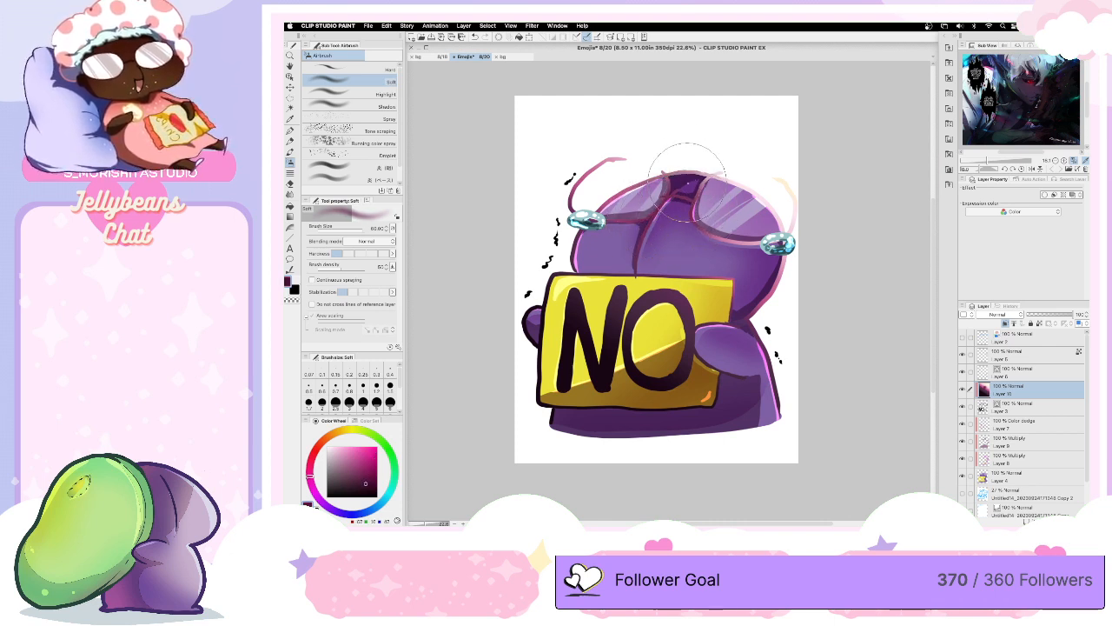
key("bracketleft")
key("bracketleft")
key("bracketleft")
mouse_move(656, 203)
left_mouse_down()
mouse_move(698, 198)
mouse_move(658, 215)
mouse_move(673, 217)
mouse_move(610, 221)
left_mouse_up()
left_click_drag(732, 241, 771, 240)
- Airbrush magenta over the glasses' bridge area and sampled pale pink onto the line art near the bridge and right lens
left_click(367, 466)
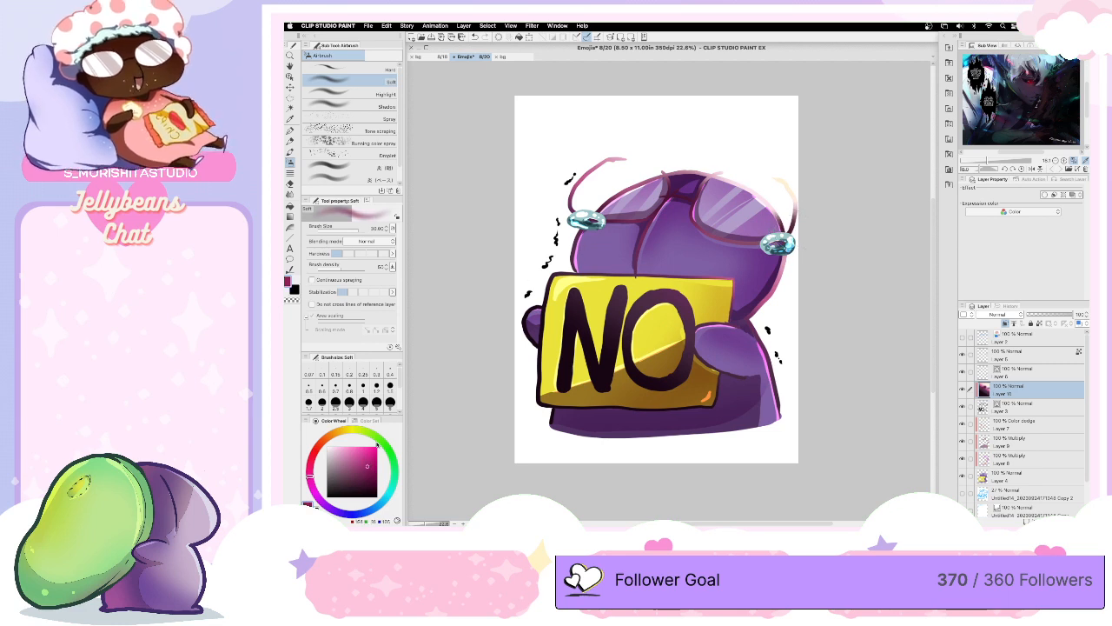
mouse_move(643, 185)
left_mouse_down()
mouse_move(698, 164)
mouse_move(748, 181)
mouse_move(685, 184)
left_mouse_up()
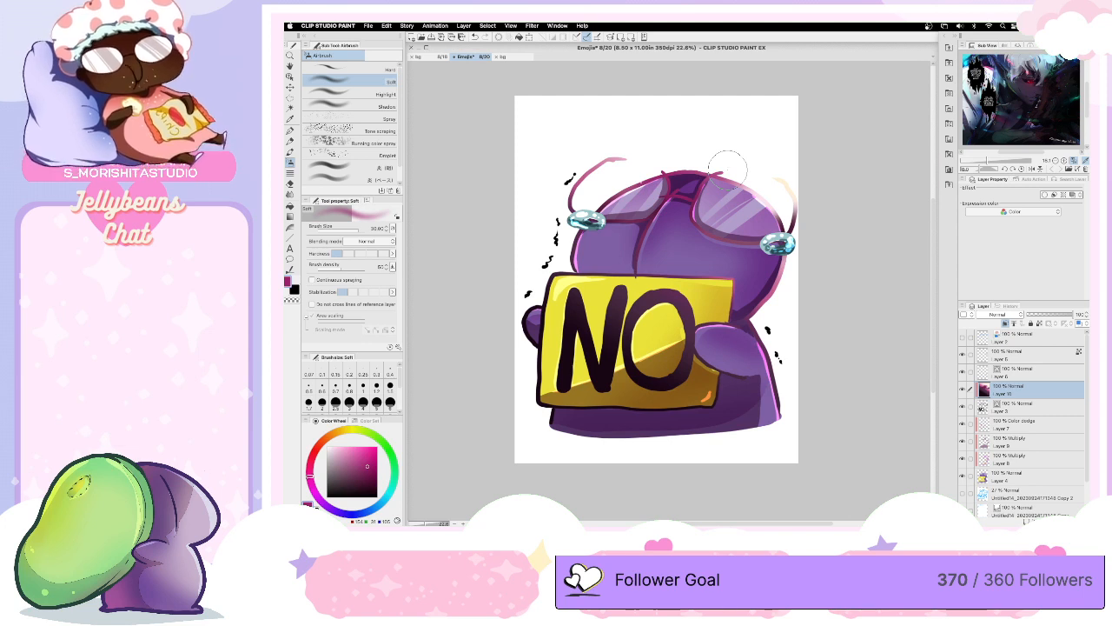
left_click(793, 197, "alt")
mouse_move(660, 176)
left_mouse_down()
mouse_move(608, 196)
mouse_move(672, 171)
left_mouse_up()
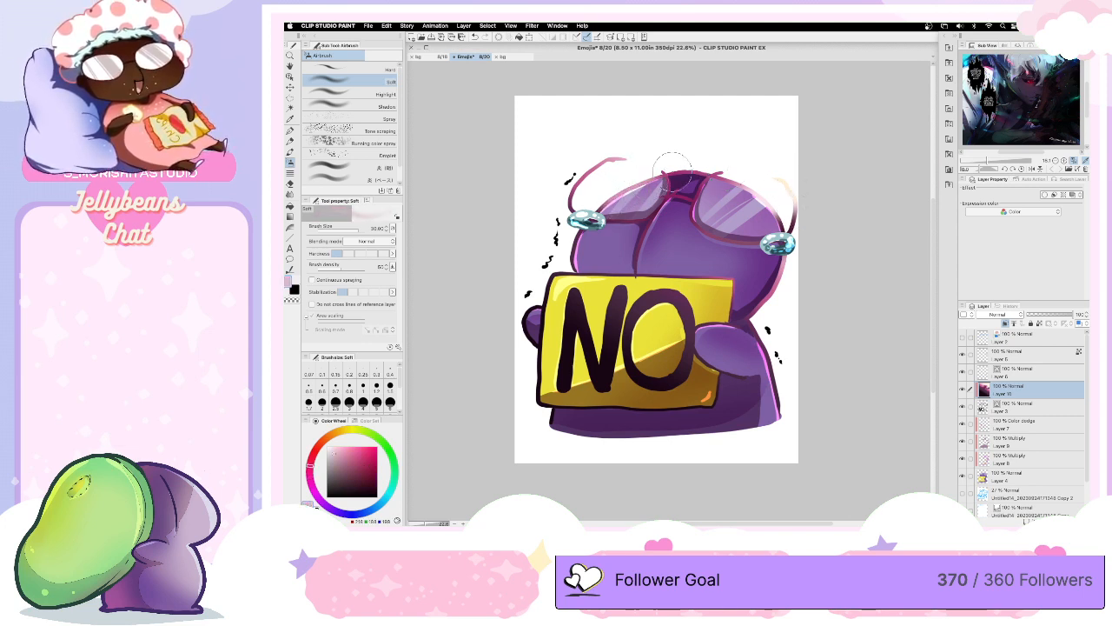
mouse_move(787, 219)
left_mouse_down()
mouse_move(783, 228)
mouse_move(770, 208)
left_mouse_up()
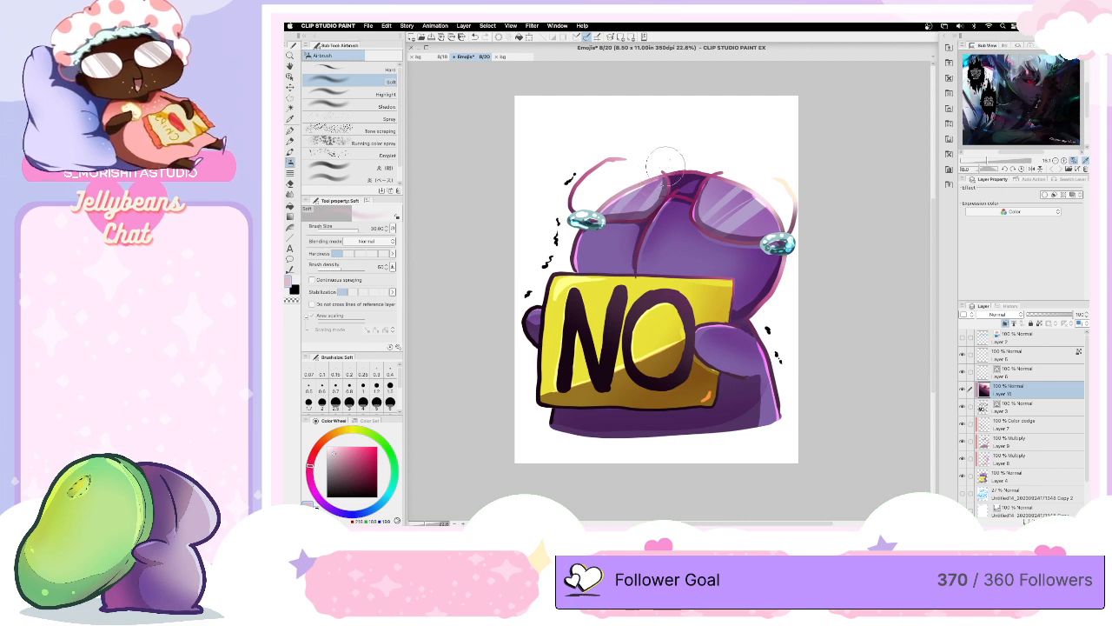
- Touch up the line art around the glasses' bridge with sampled dark plum and purple, using a smaller Soft airbrush
left_click(652, 214, "alt")
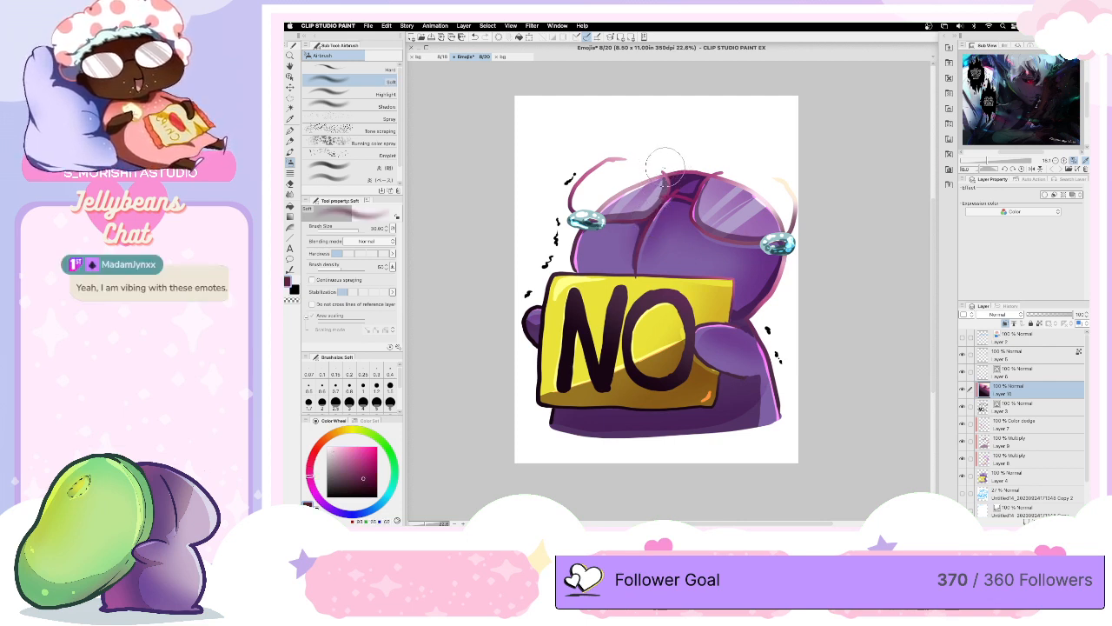
key("bracketleft")
key("bracketleft")
key("bracketleft")
key("bracketleft")
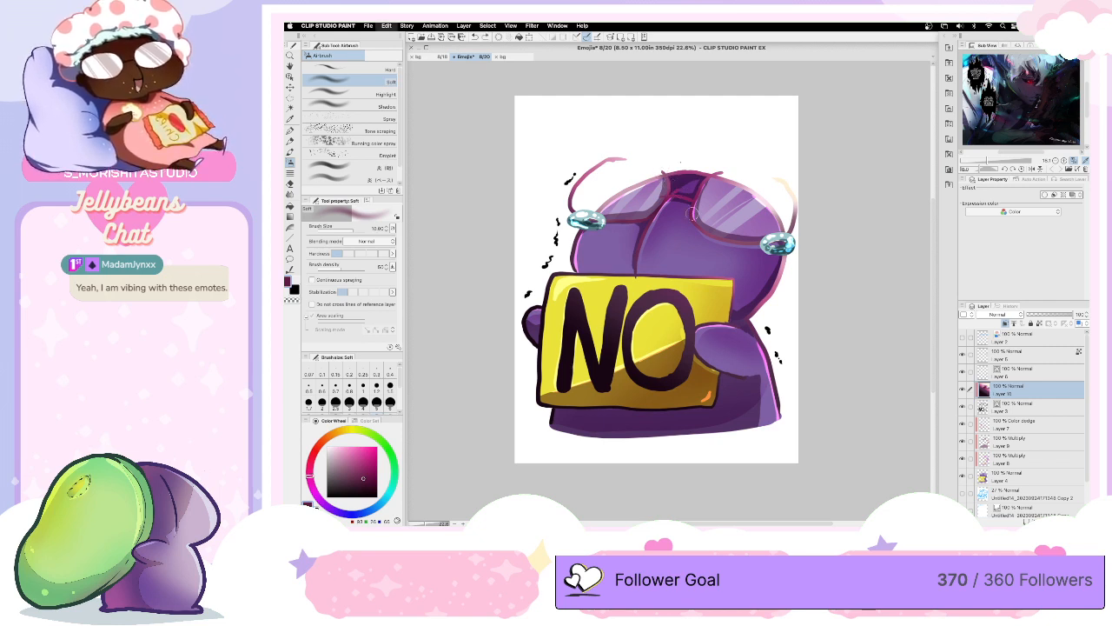
left_click(669, 188, "alt")
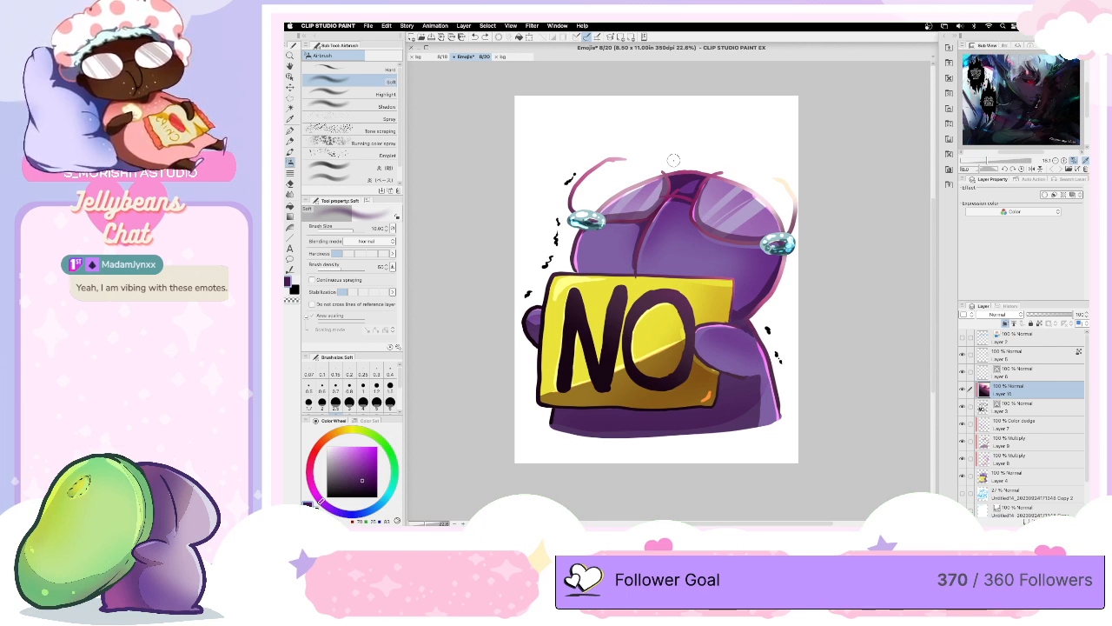
- Save the Emojis document and close it, returning to the bg painting
key("super+s")
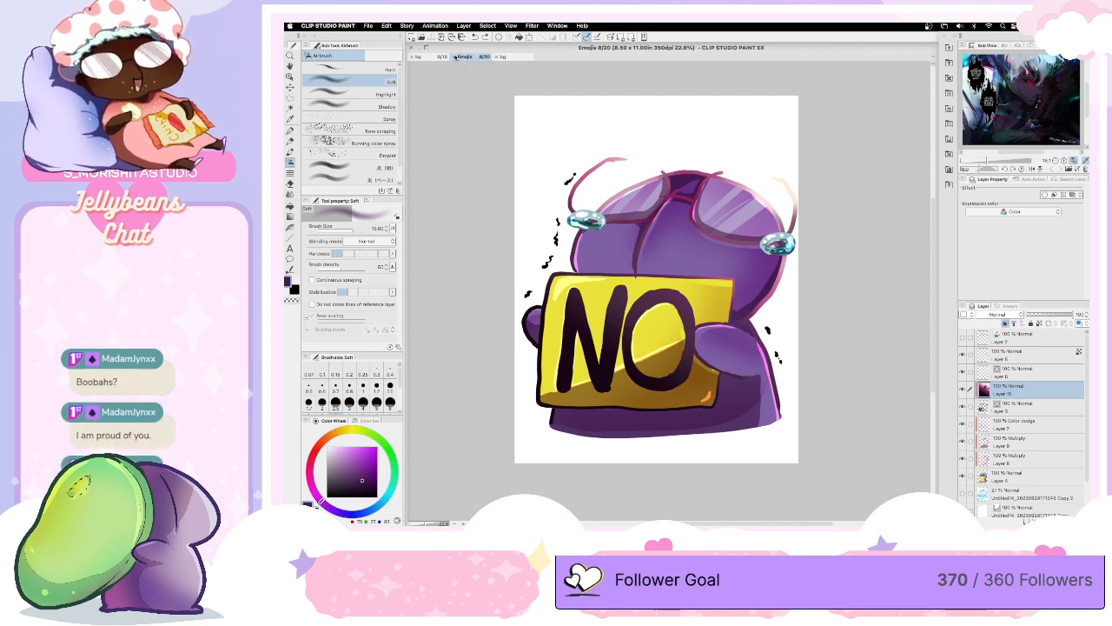
left_click(453, 57)
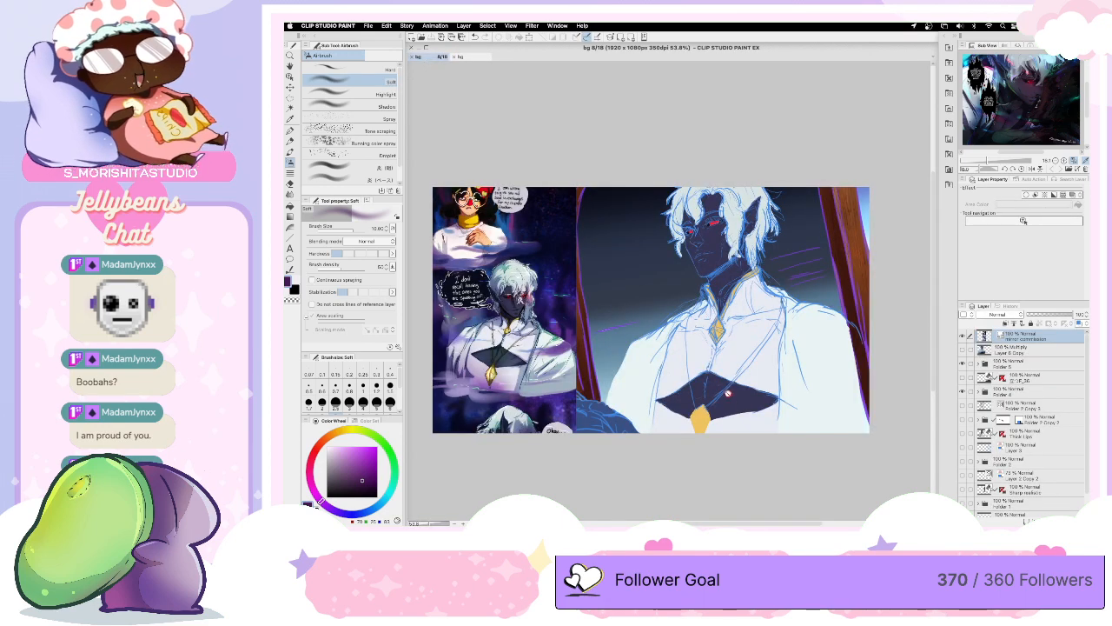
scroll(729, 394, "up", 2)
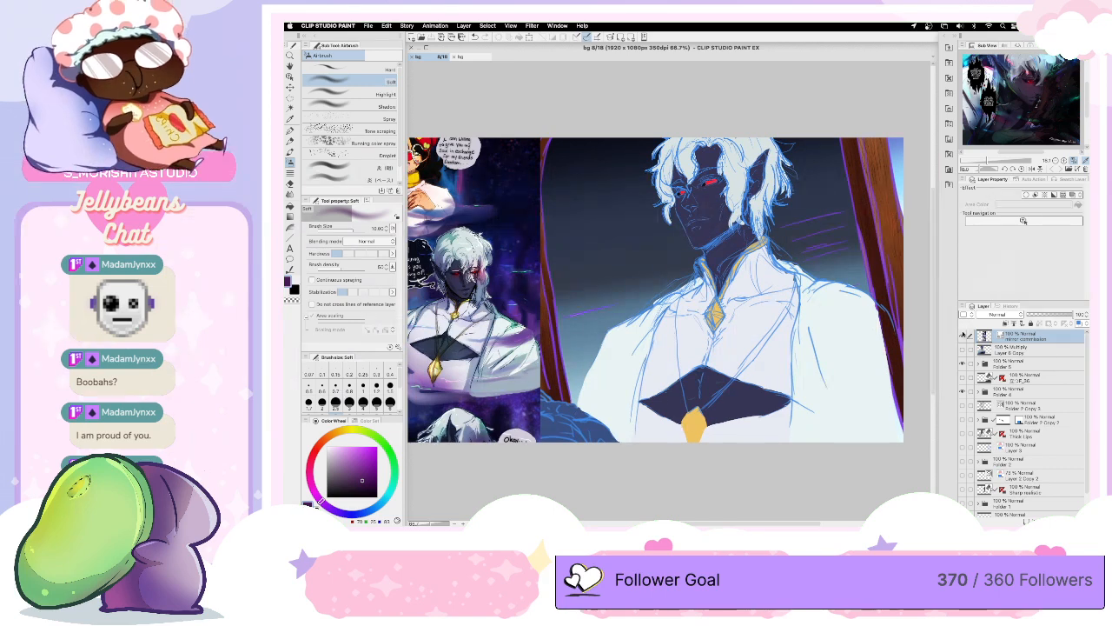
- Hide the mirror commission reference layer on page 8 of the bg document
left_click(963, 336)
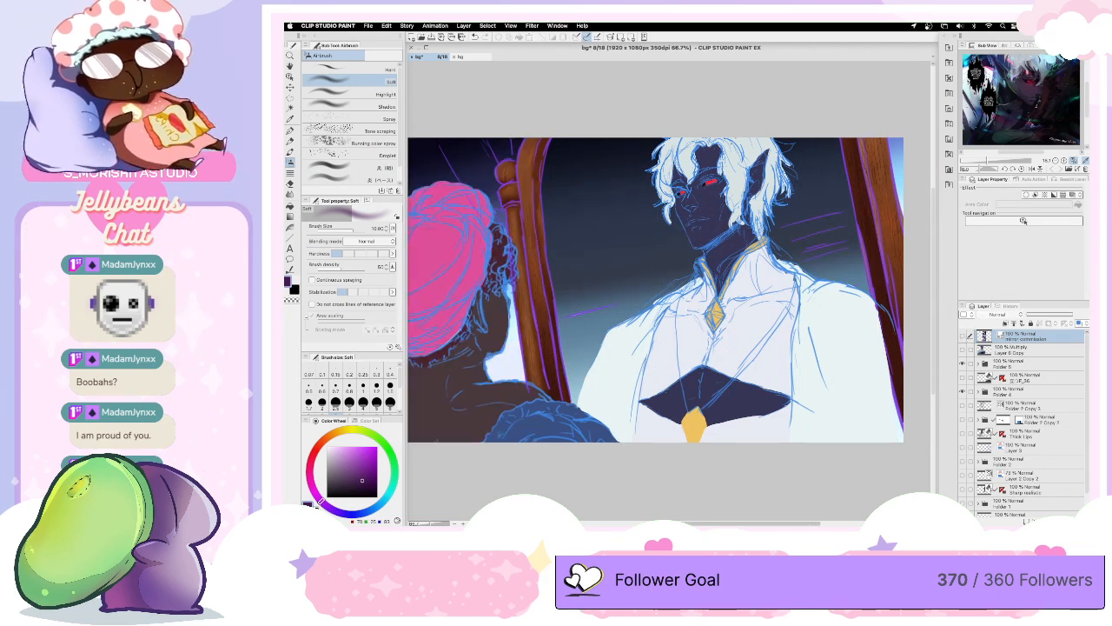
mouse_move(811, 526)
left_mouse_down()
mouse_move(790, 524)
mouse_move(799, 520)
left_mouse_up()
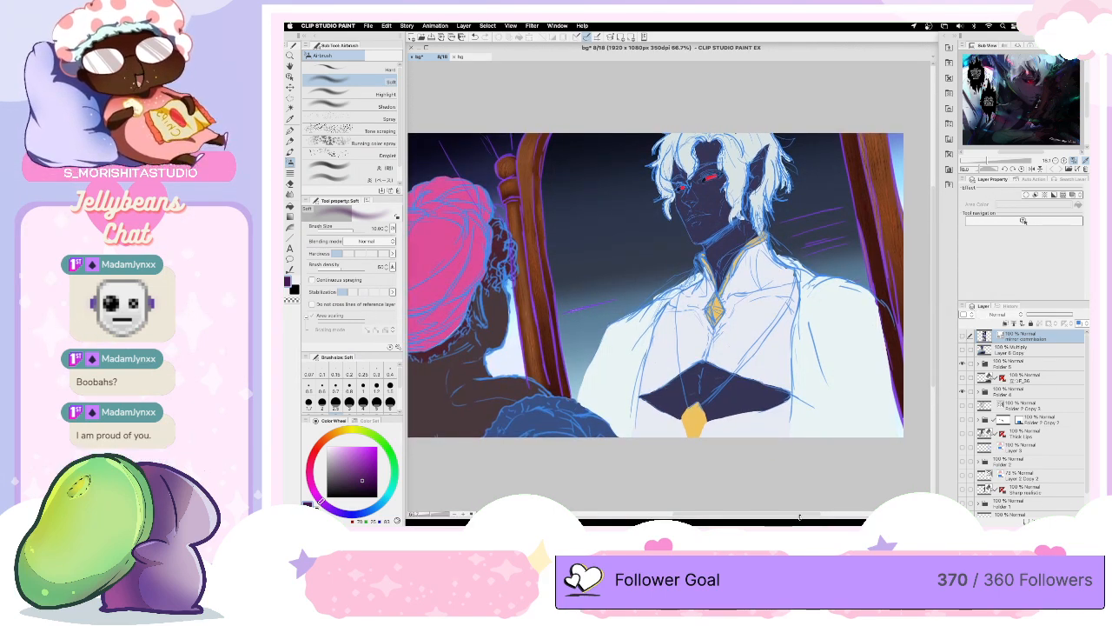
left_click(426, 48)
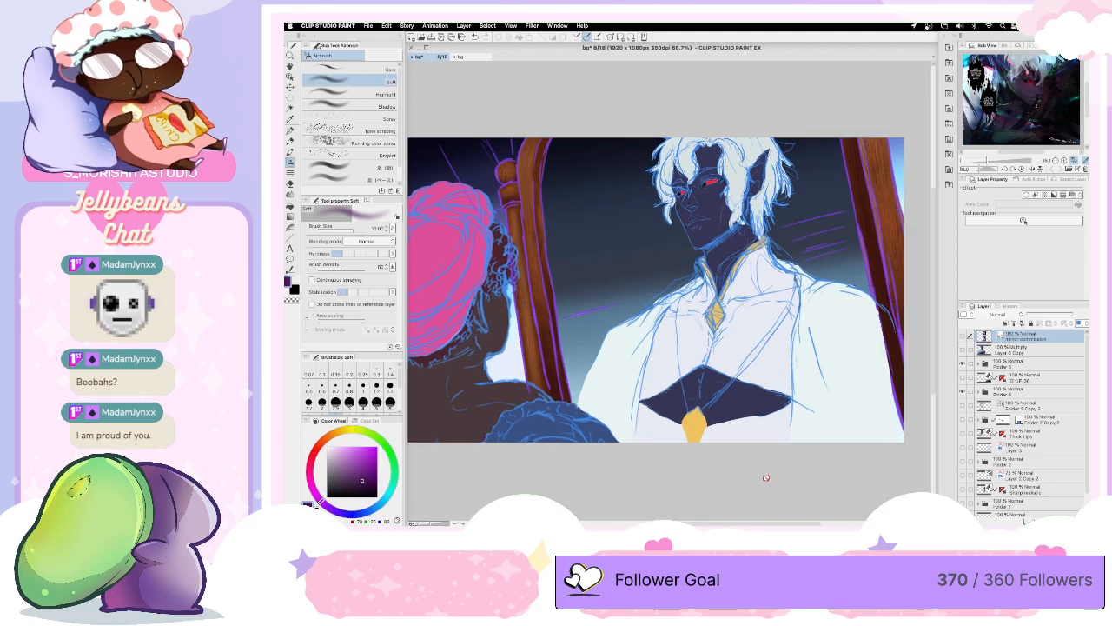
left_click_drag(768, 523, 753, 519)
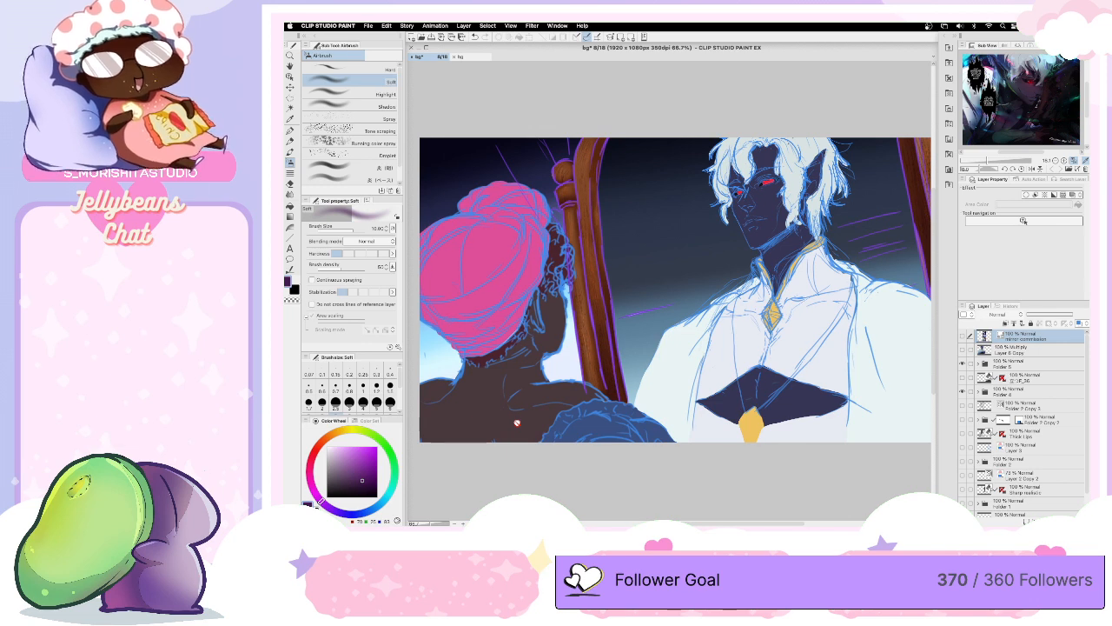
- Open page 7 from the bg page overview, compare its painting with page 8, close it and return to page 8
left_click(467, 59)
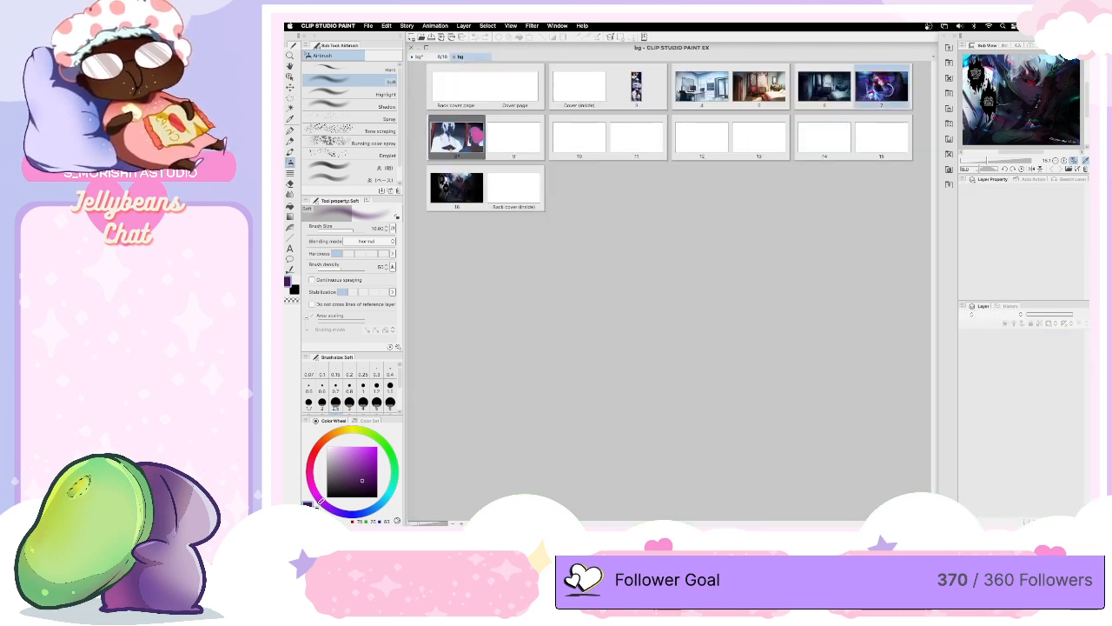
double_click(887, 92)
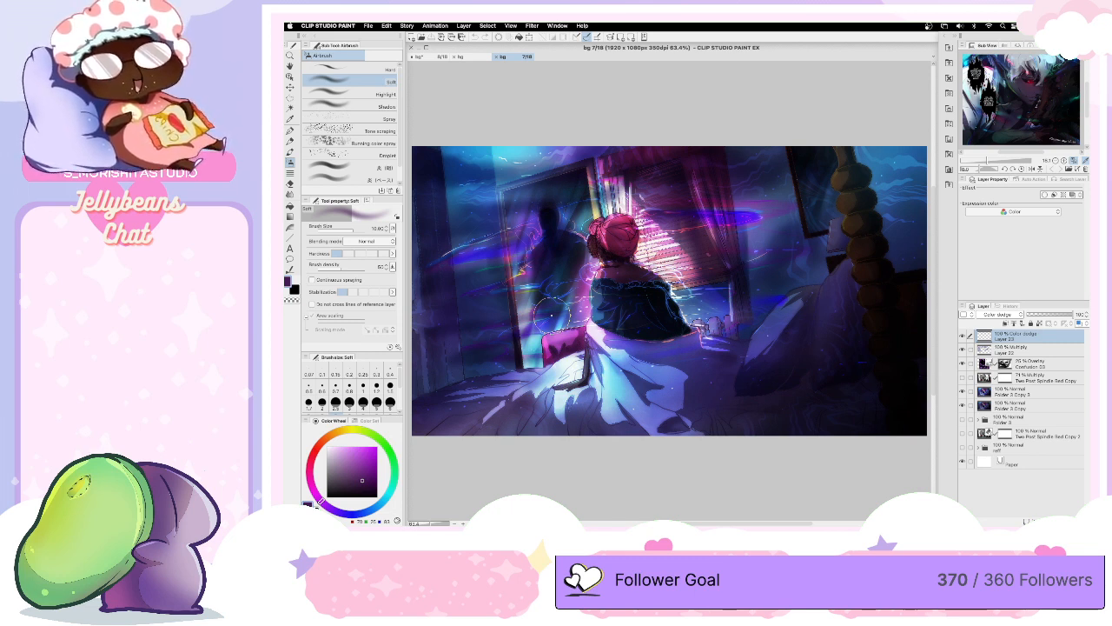
left_click(438, 57)
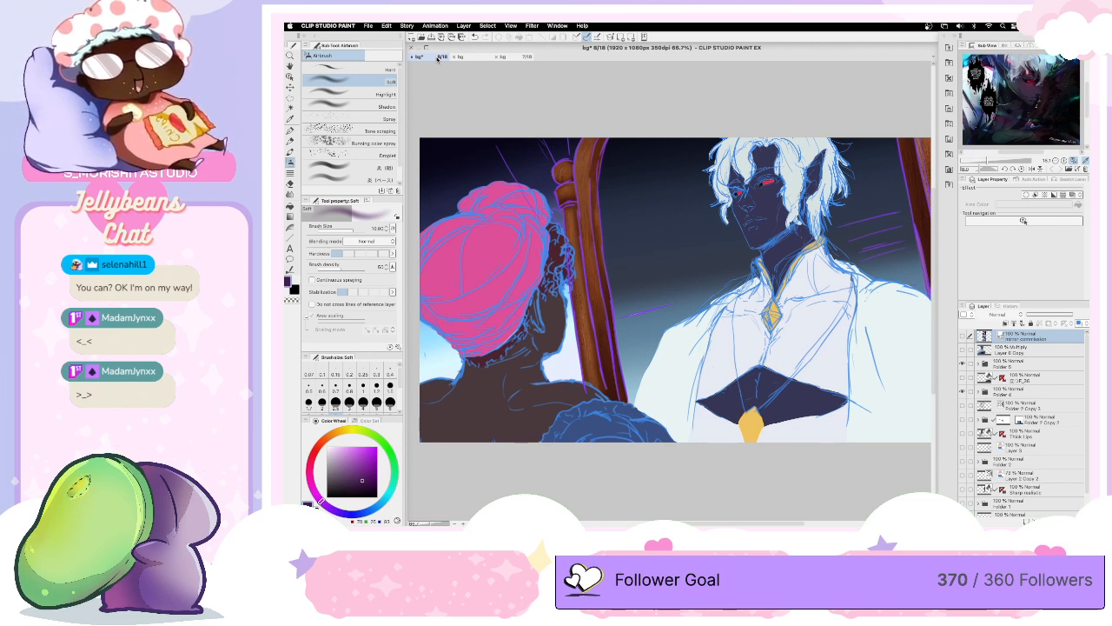
left_click(519, 57)
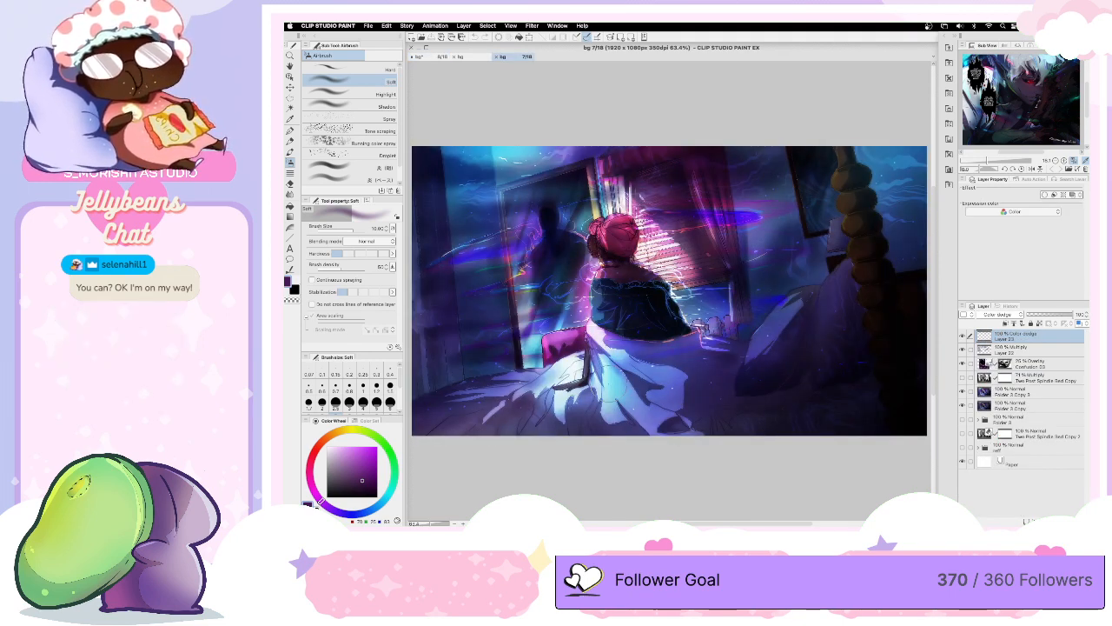
left_click(495, 58)
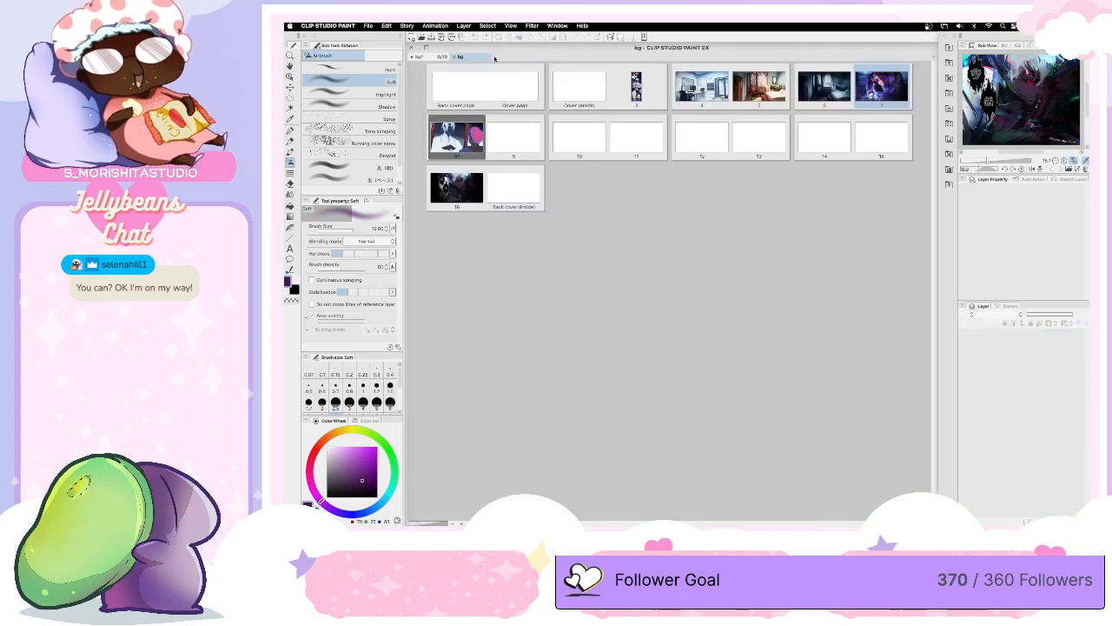
left_click(429, 56)
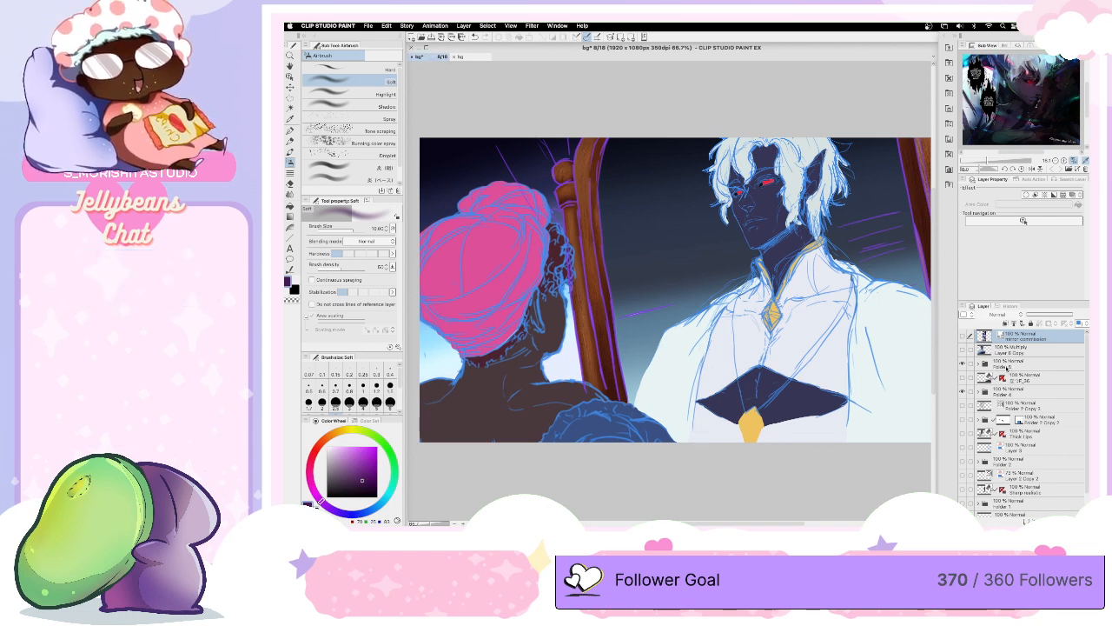
- Expand Folder 5, select the flat colour layer below its nested folder and check its contents by toggling its visibility
left_click(985, 361)
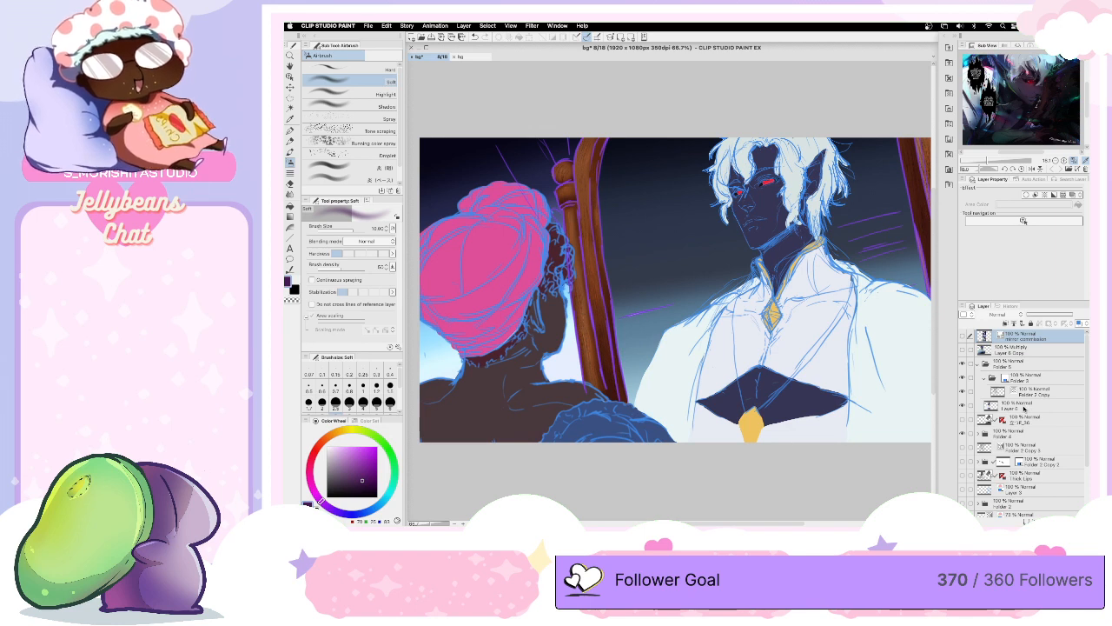
left_click(1022, 408)
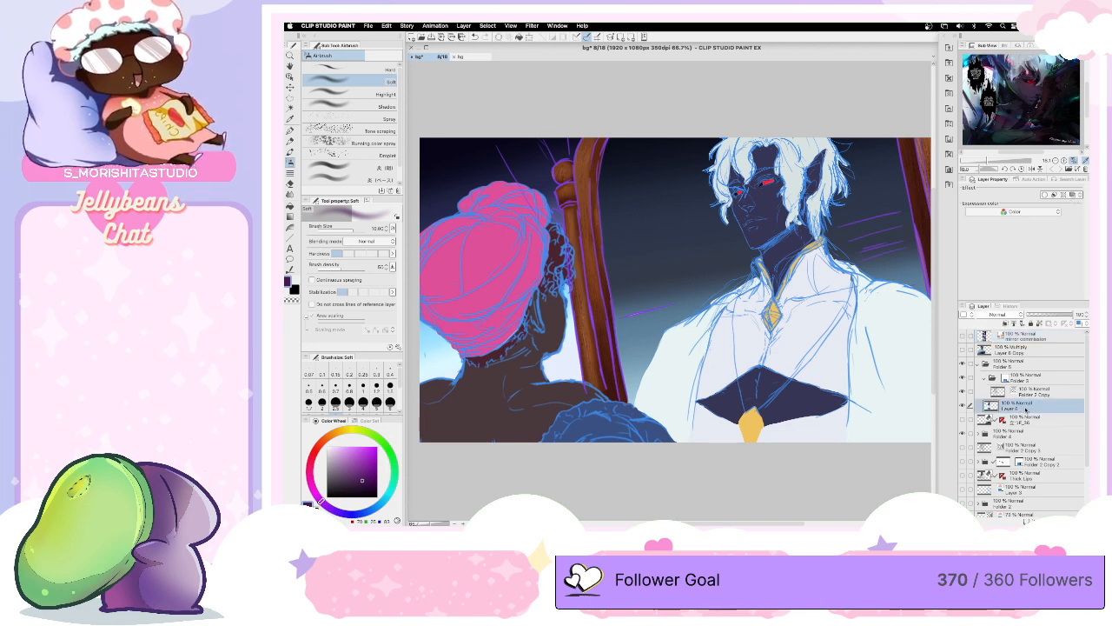
left_click(963, 406)
left_click(963, 407)
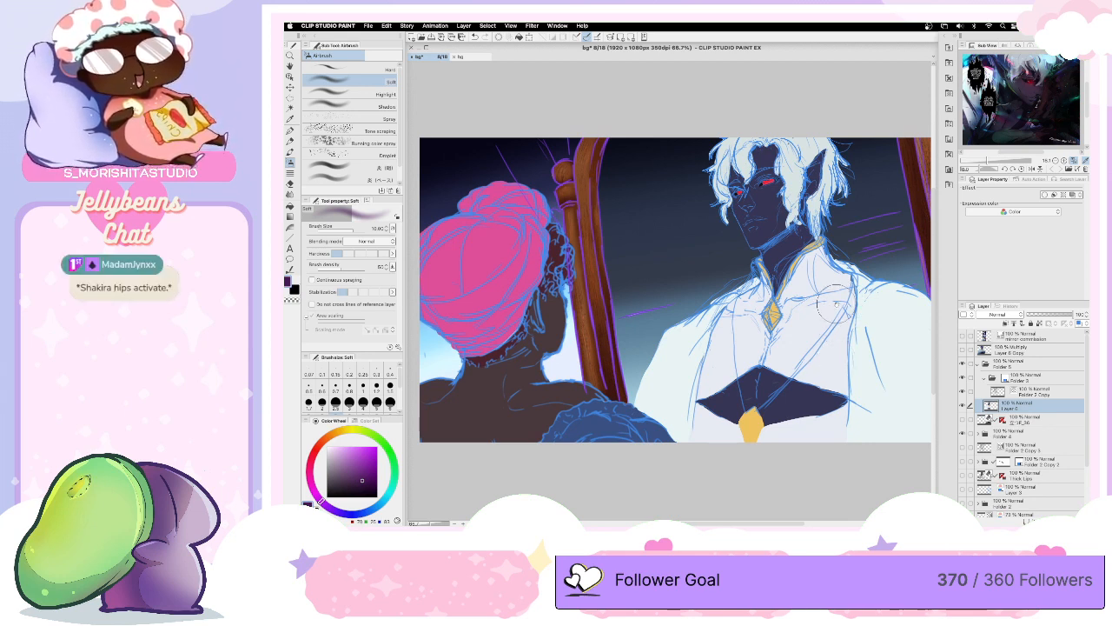
key("space")
left_click_drag(811, 308, 768, 310)
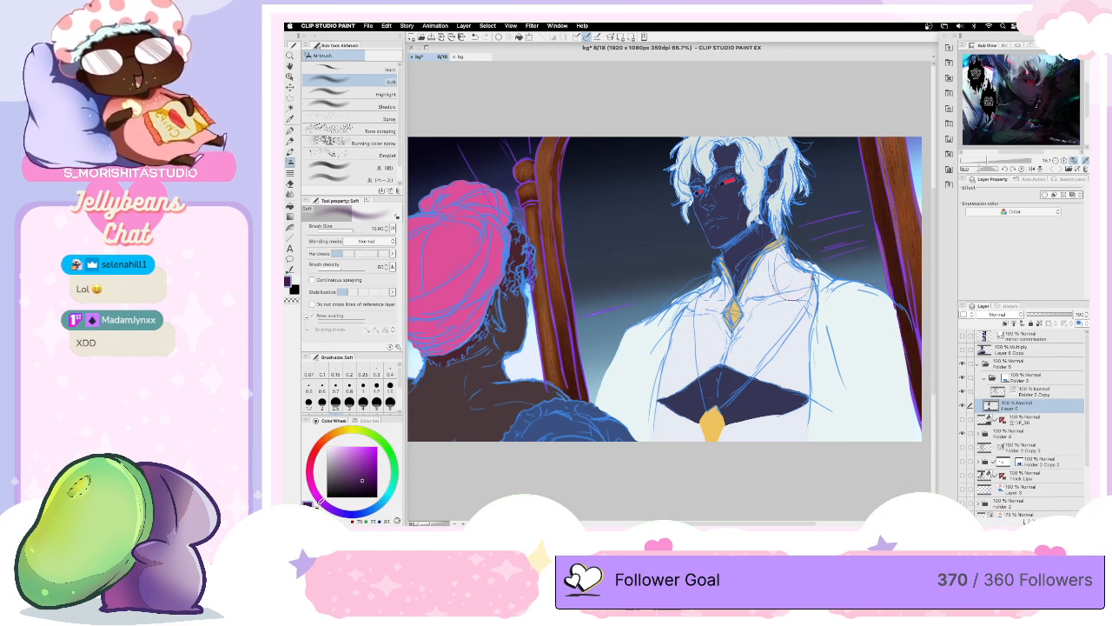
- Add a new layer clipped to the flat colour layer in Folder 5 and set its blending mode to Multiply
left_click(1004, 324)
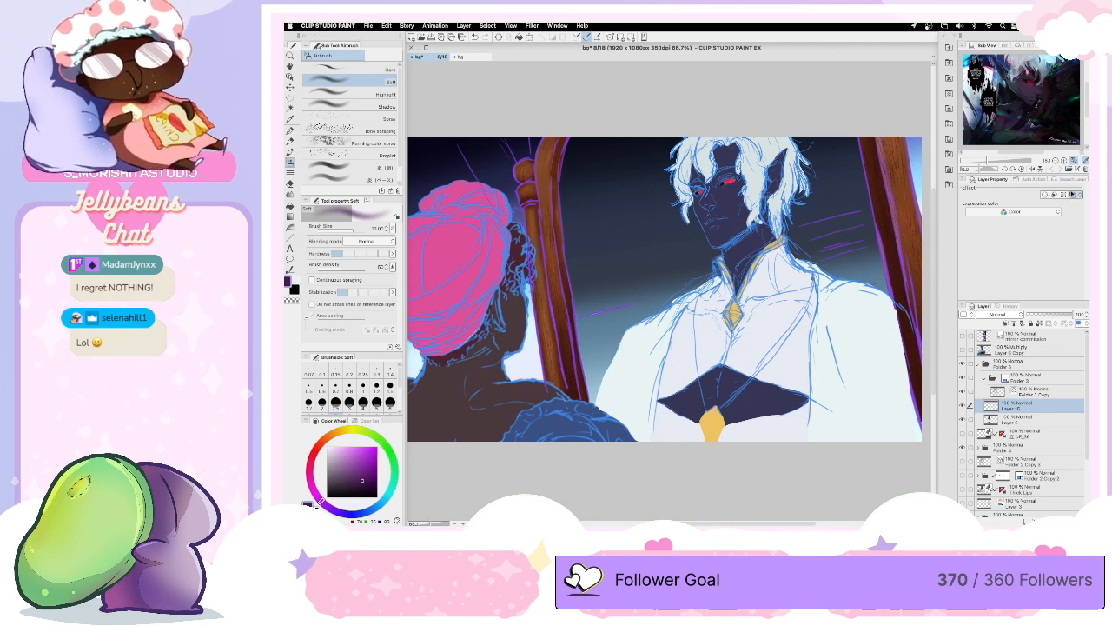
left_click(1074, 196)
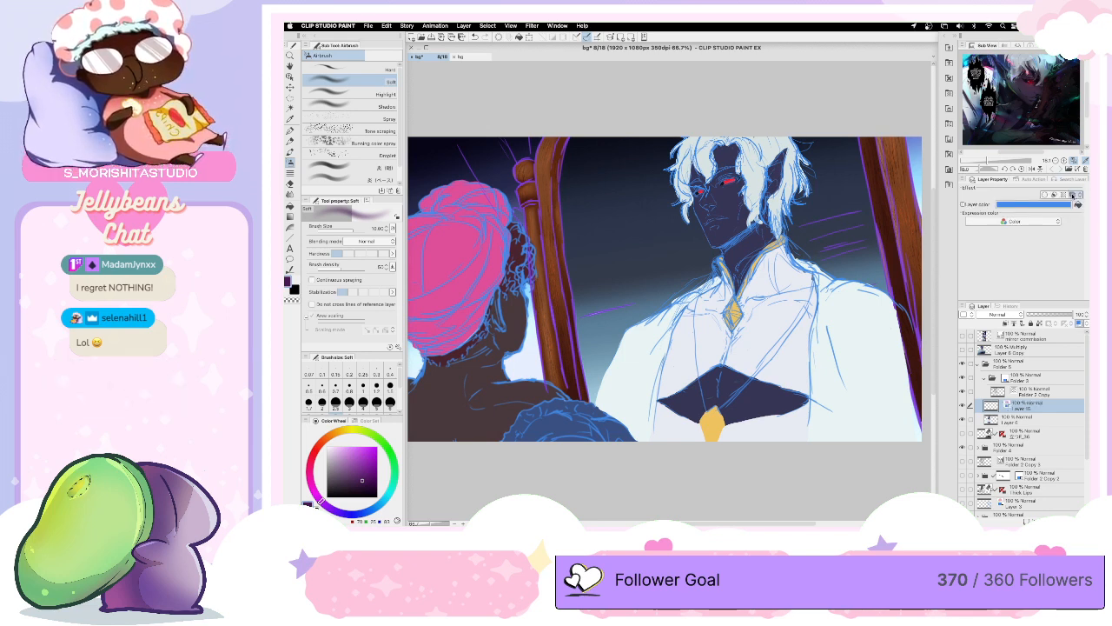
left_click(1074, 195)
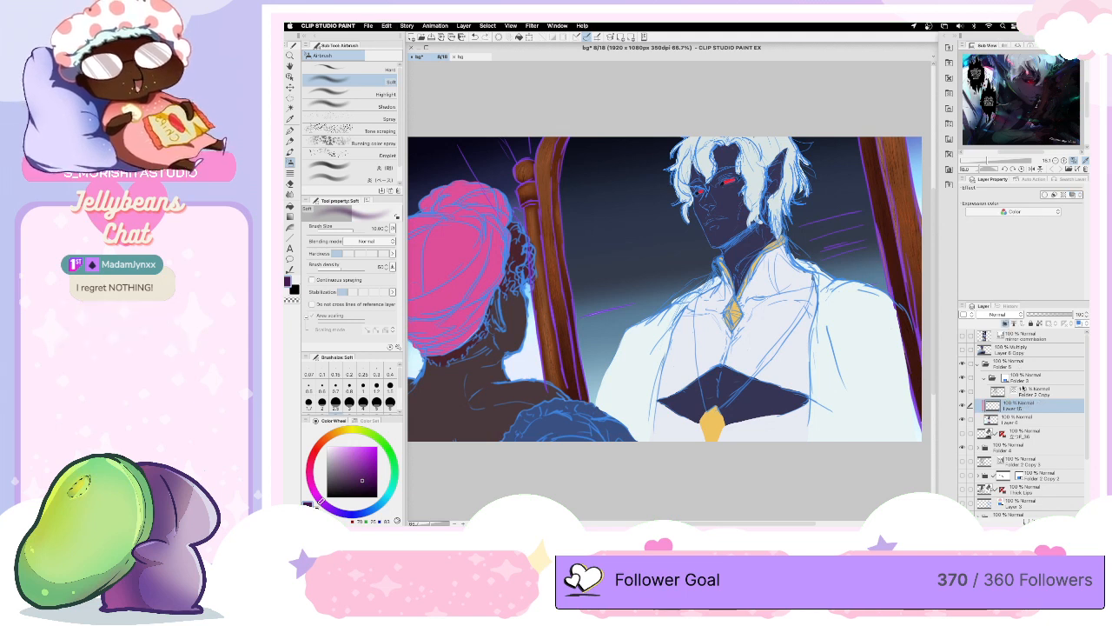
left_click(997, 314)
left_click(985, 164)
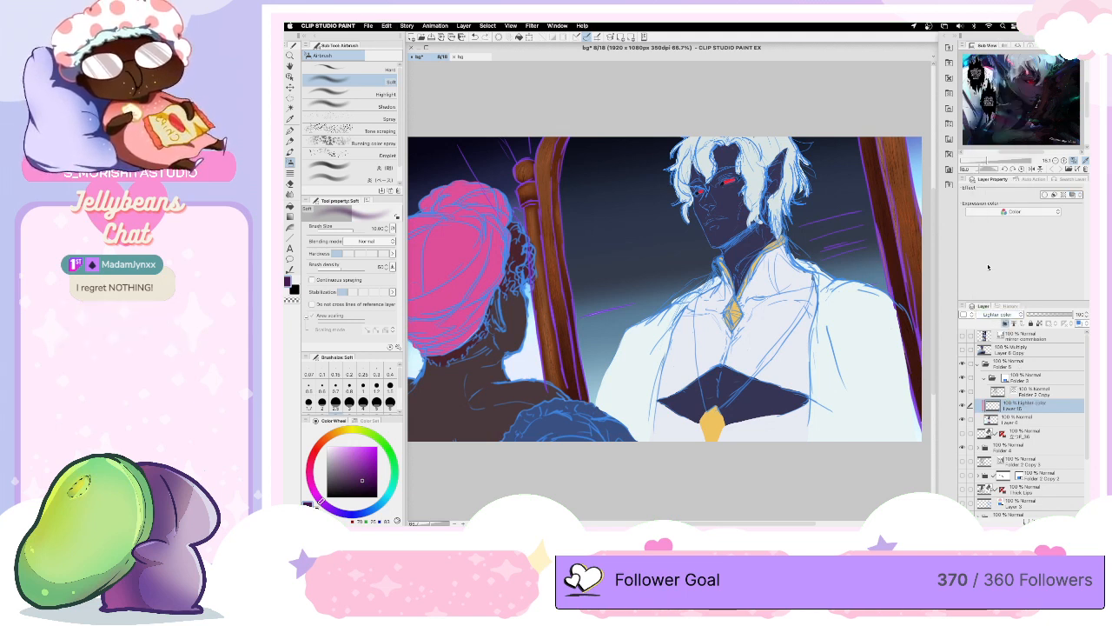
left_click(1000, 314)
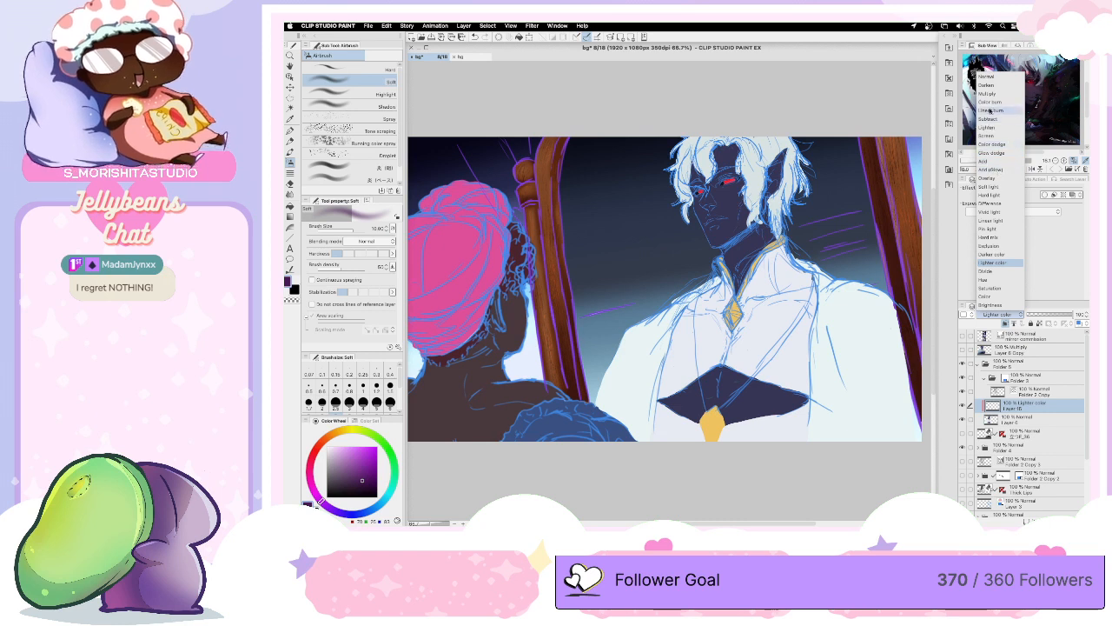
left_click(988, 93)
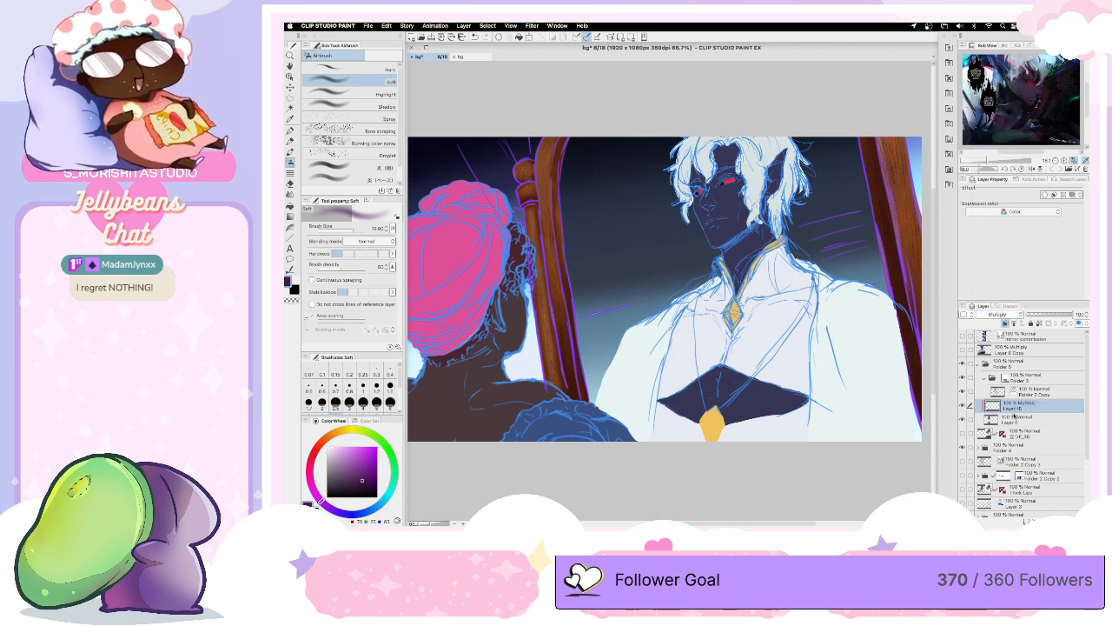
- Add a second clipped layer directly above the flat colour layer and set its blending mode to Multiply
left_click(1015, 418)
left_click(1026, 521)
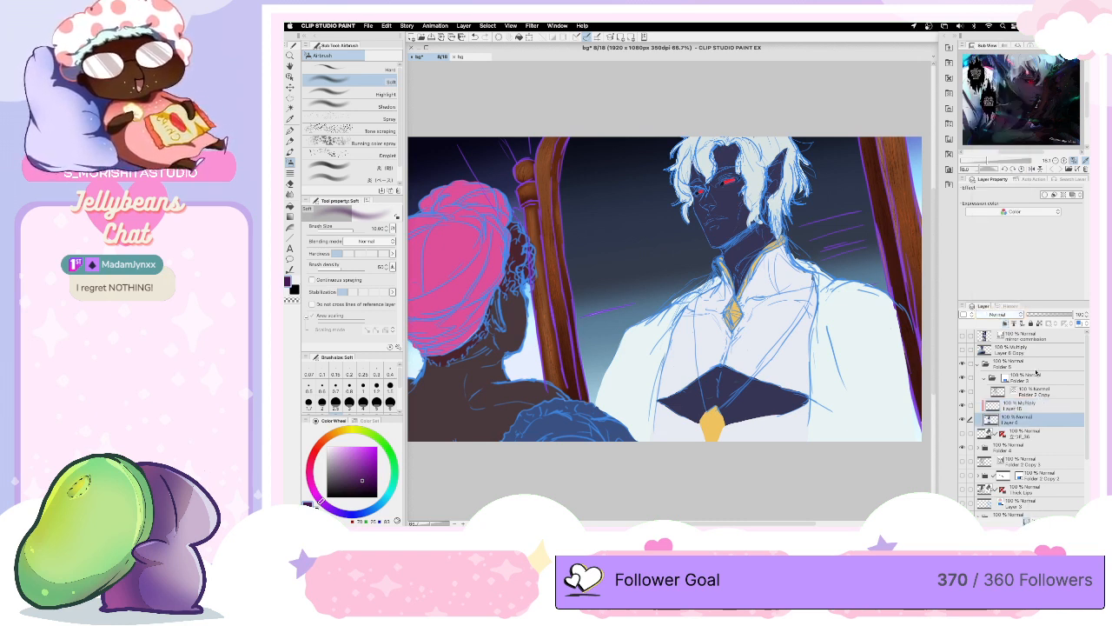
left_click(998, 314)
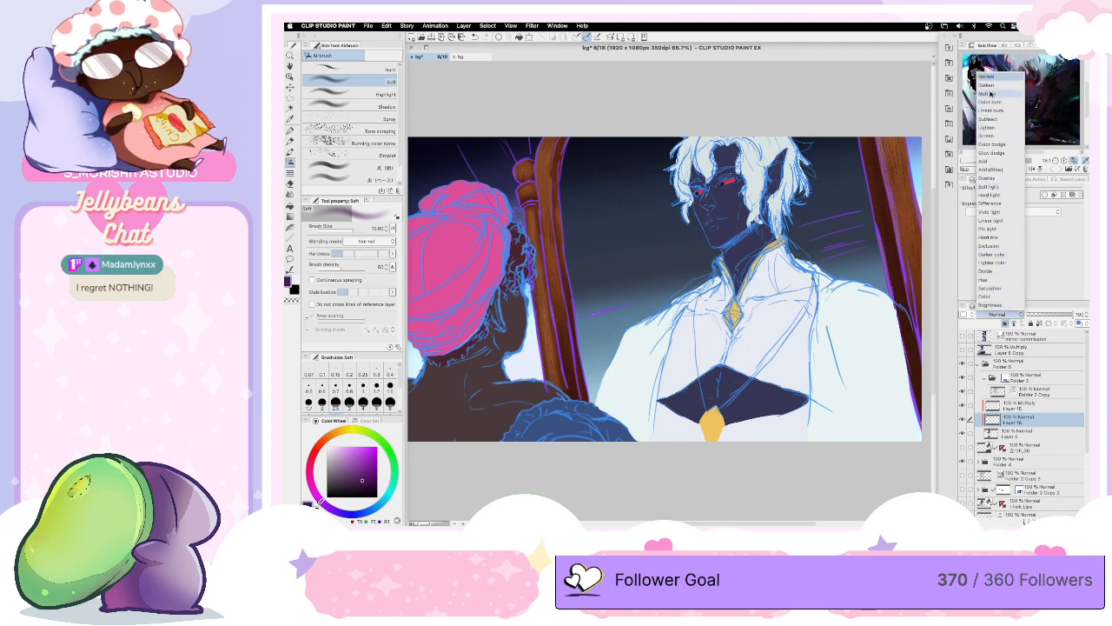
left_click(988, 93)
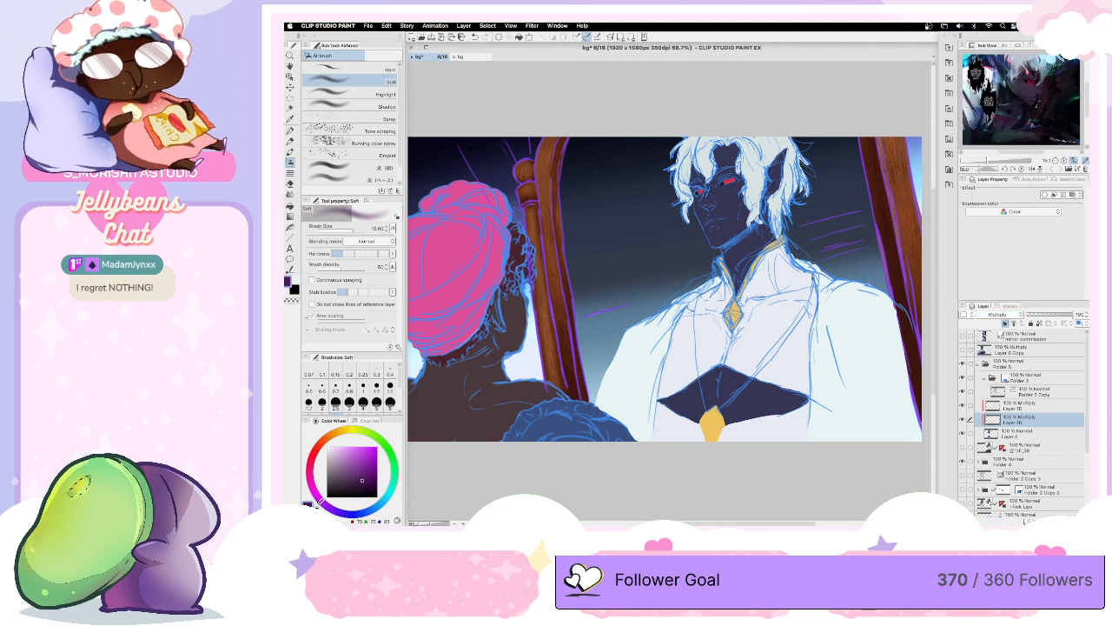
- Add a third clipped layer above the two Multiply layers, set its blending mode to Color dodge and save the document
left_click(1027, 521)
left_click(999, 314)
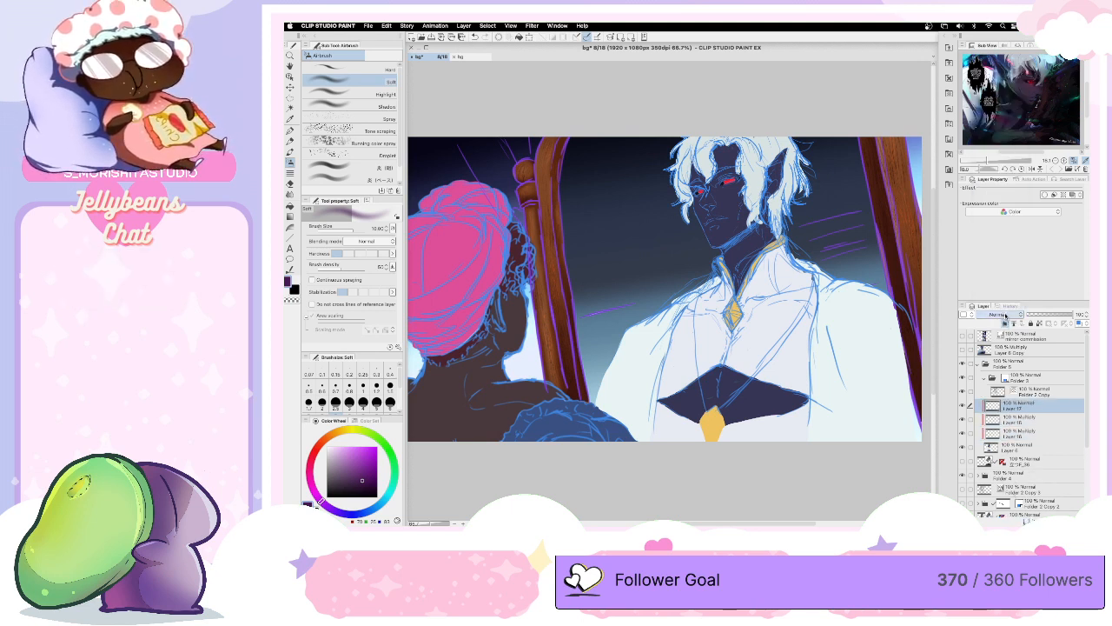
left_click(989, 204)
left_click(997, 315)
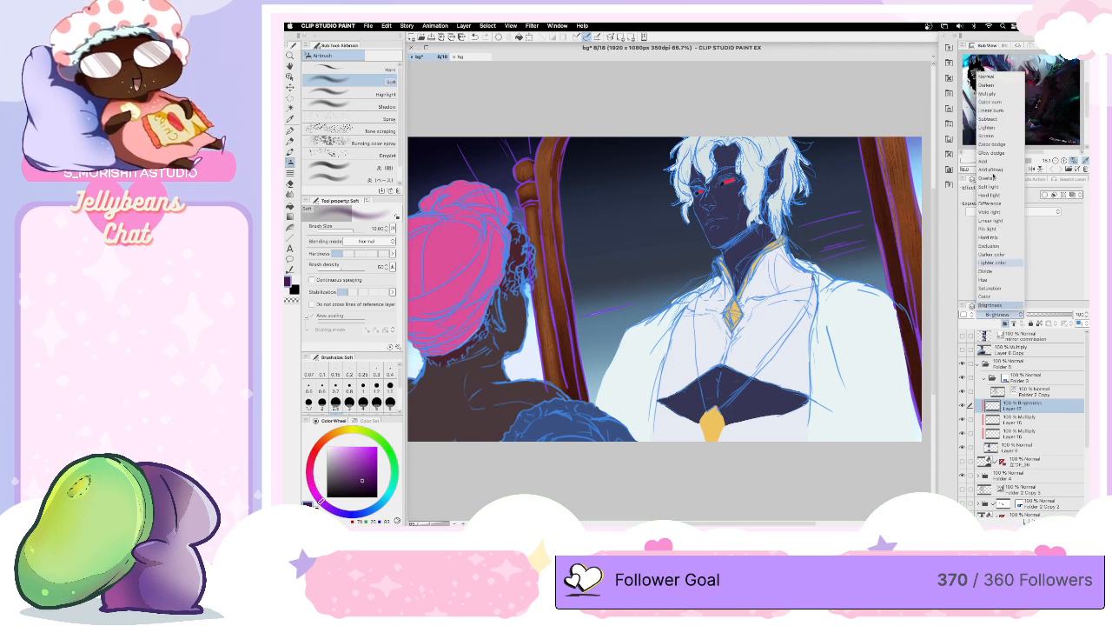
left_click(995, 106)
left_click(998, 314)
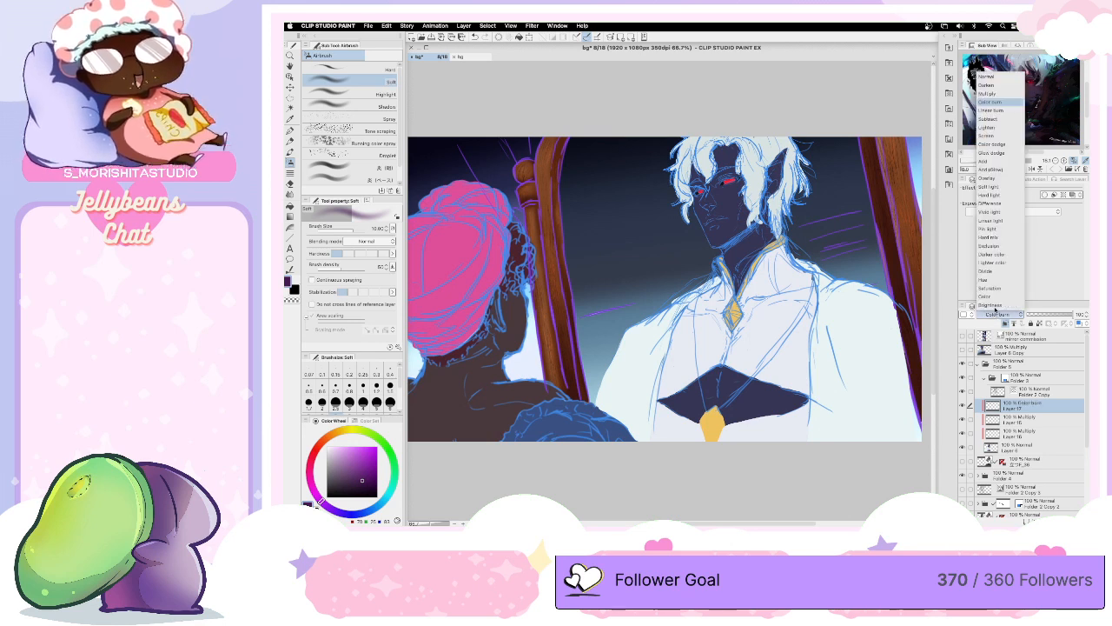
left_click(999, 148)
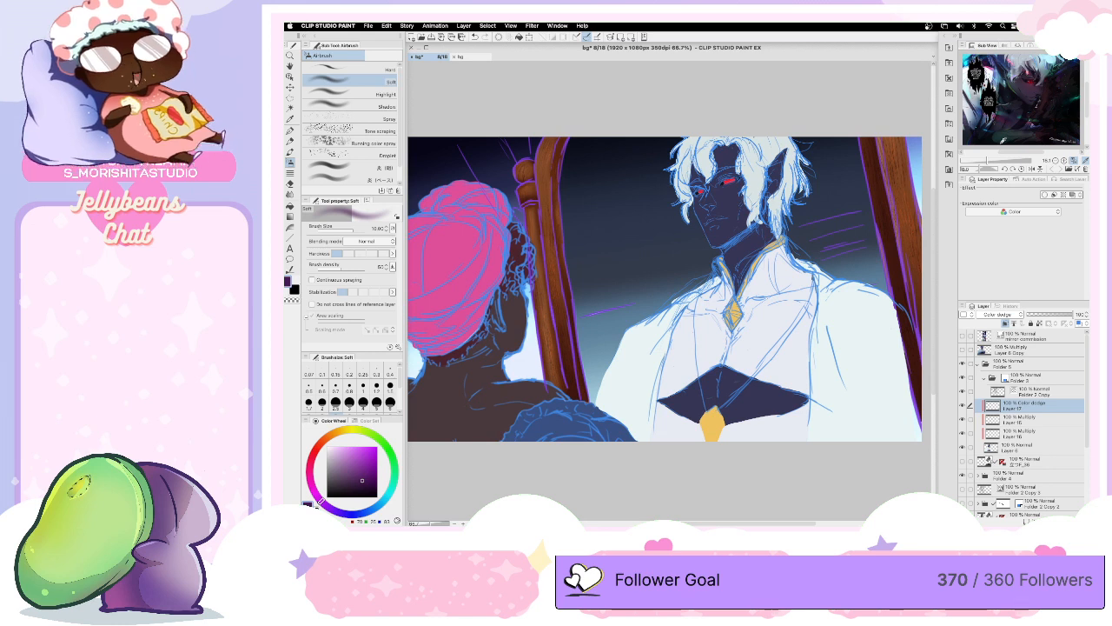
key("super+s")
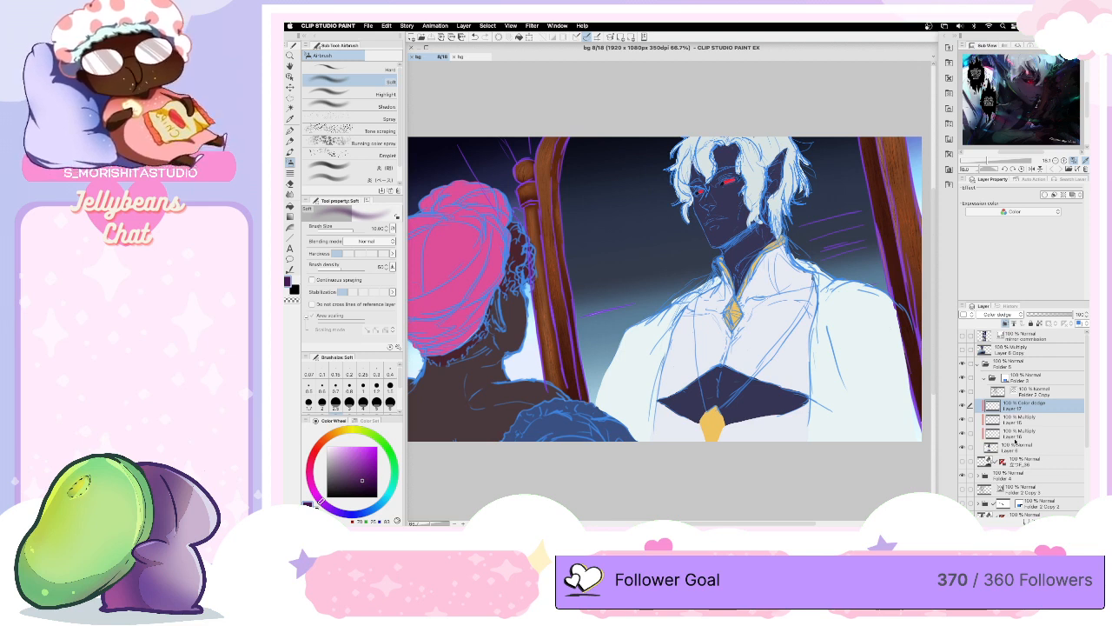
- Collapse Folder 5, check Folder 4 by toggling its visibility, and expand it to go through its layers
left_click(995, 364)
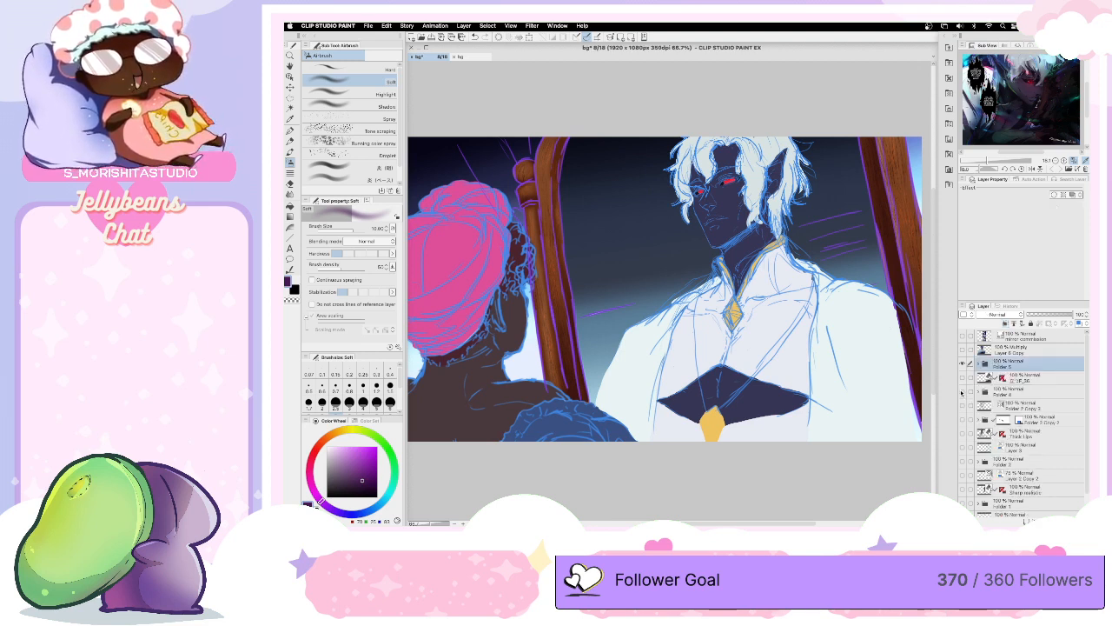
left_click(962, 393)
left_click(962, 393)
left_click(977, 391)
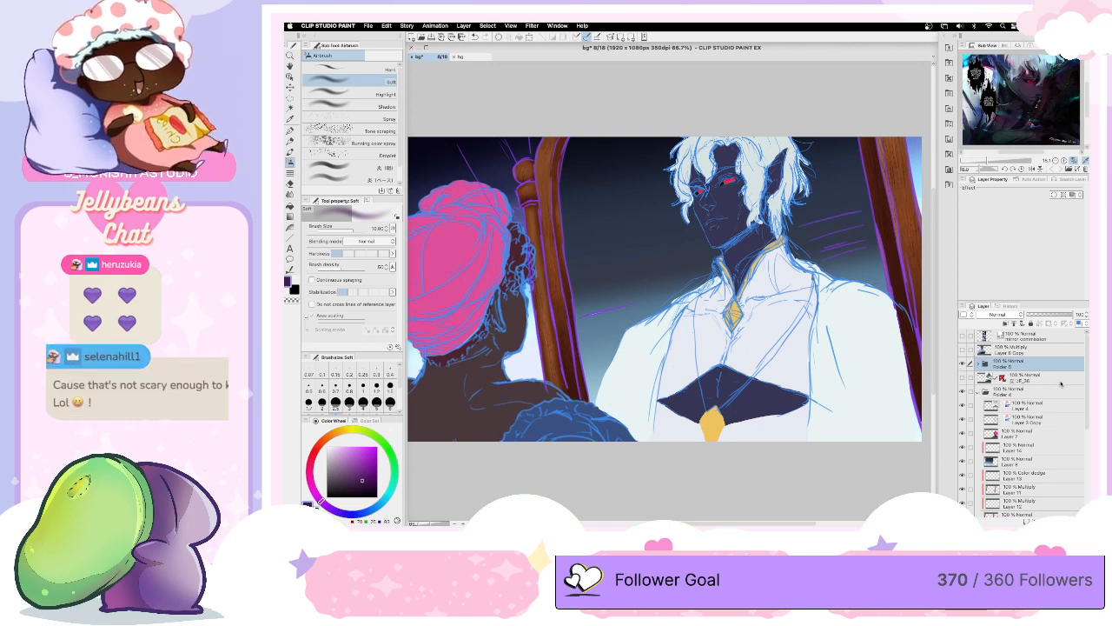
scroll(1074, 373, "down", 5)
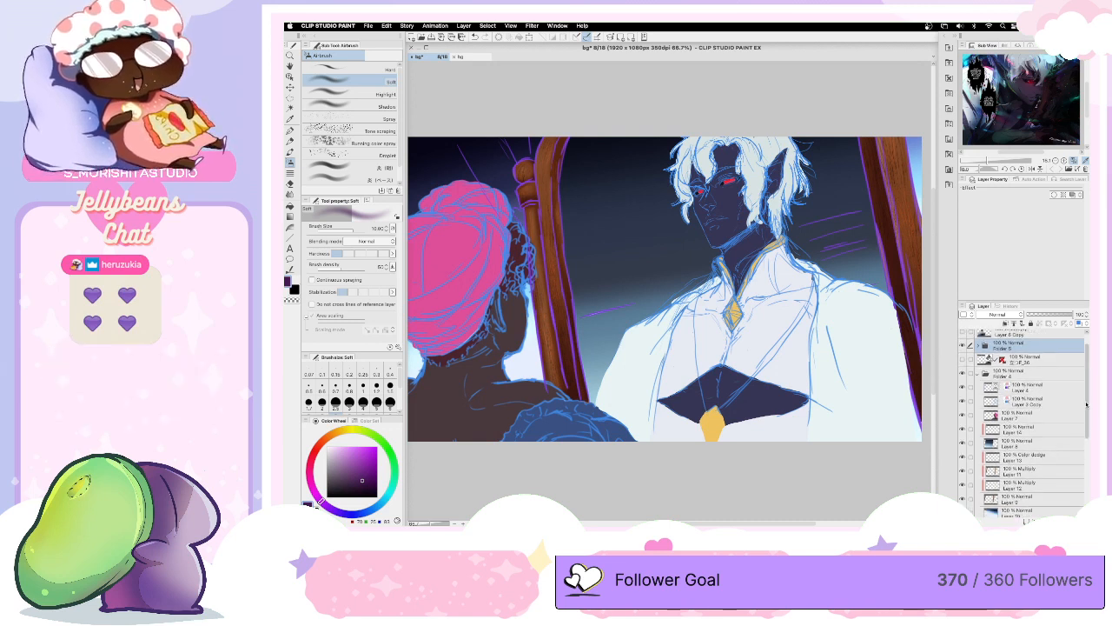
scroll(1042, 400, "up", 2)
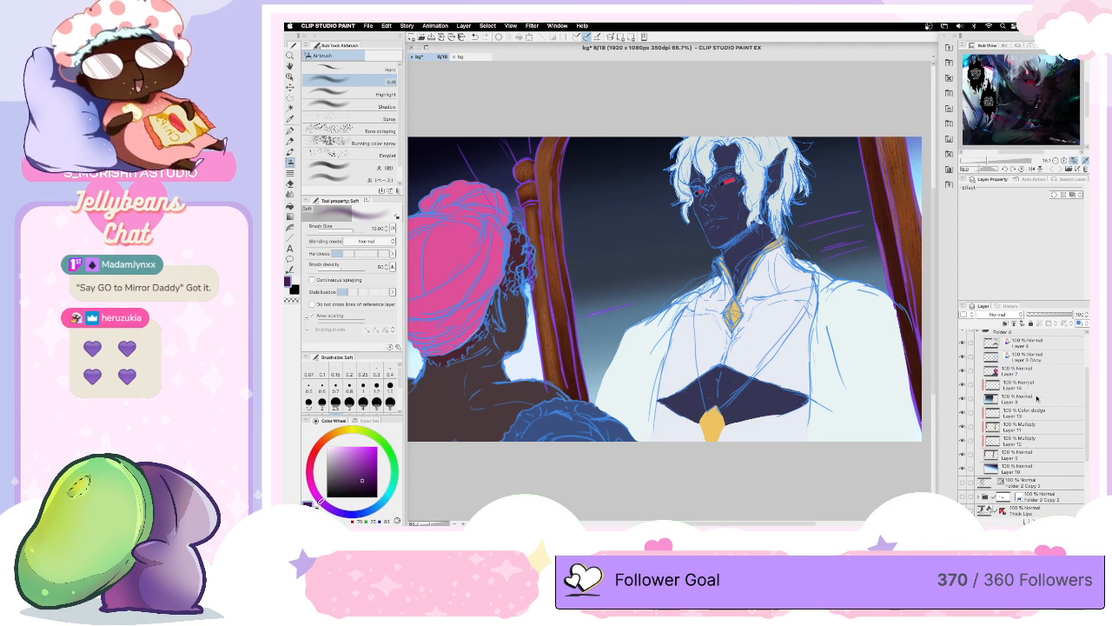
- Create a new folder below Layer 7 and move the background layers from Layer 14 down to Layer 10 into it
left_click(1031, 385)
left_click(1042, 521)
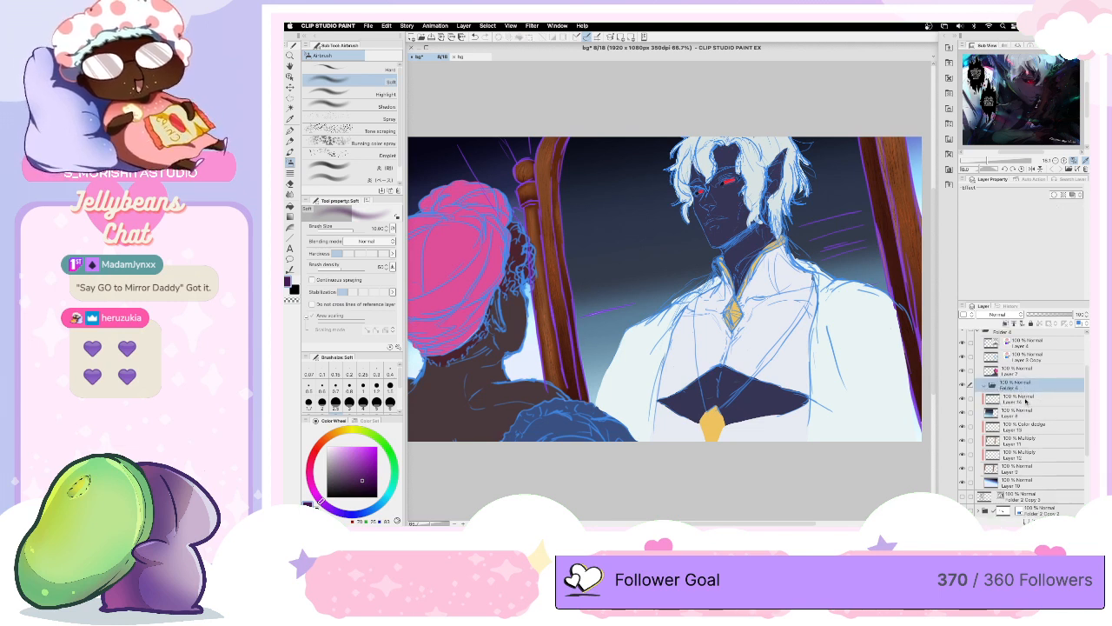
left_click(1024, 400)
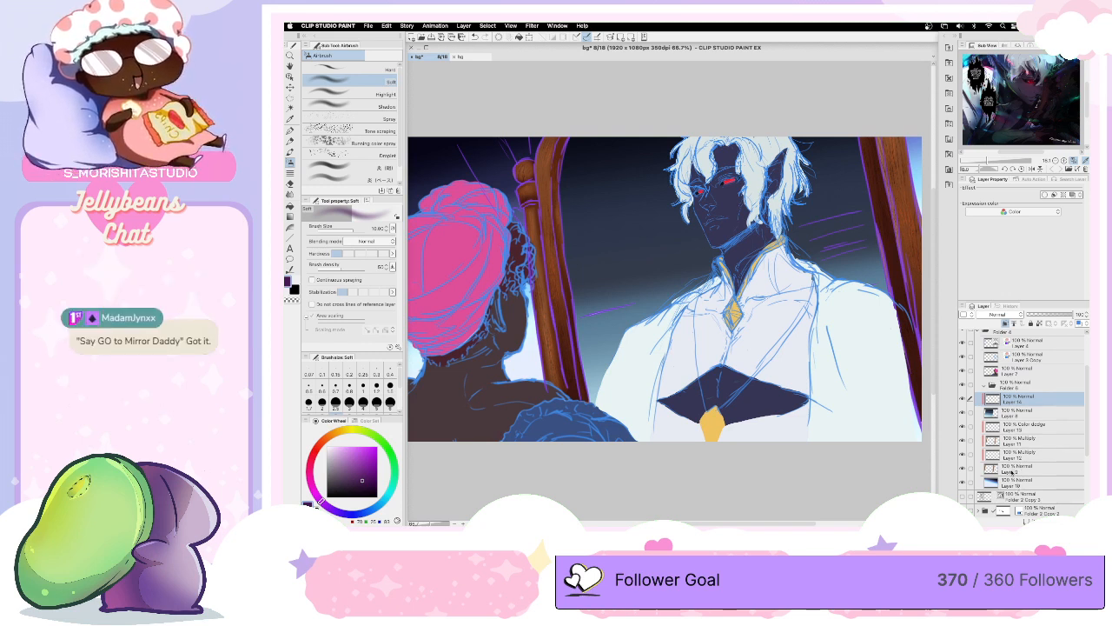
left_click(1015, 484, "shift")
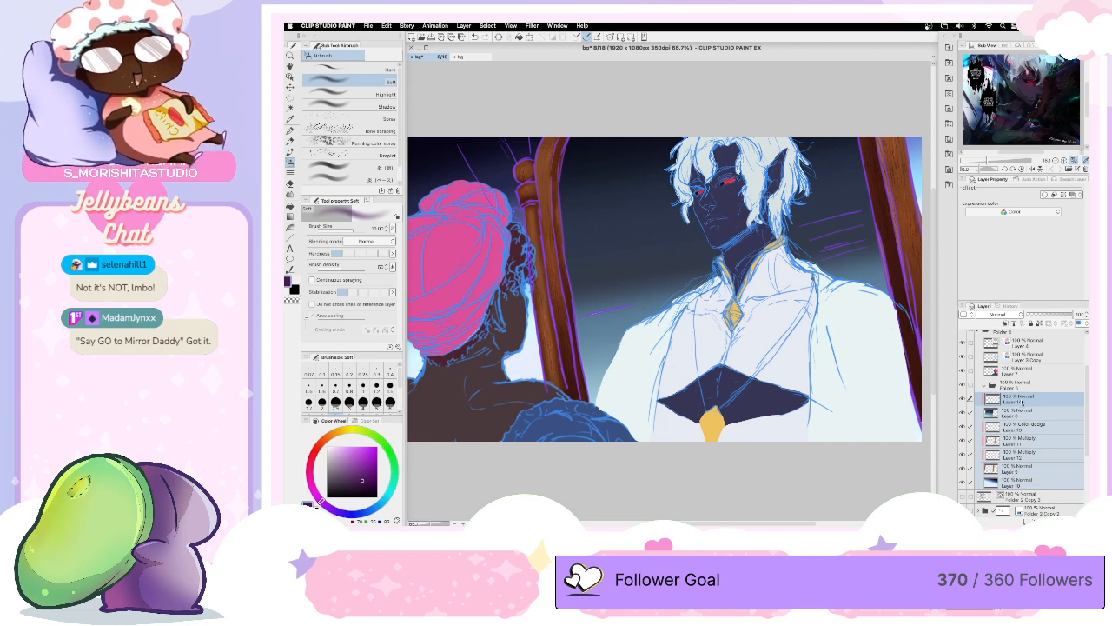
mouse_move(1020, 405)
left_mouse_down()
mouse_move(983, 389)
mouse_move(1016, 396)
mouse_move(1008, 391)
left_mouse_up()
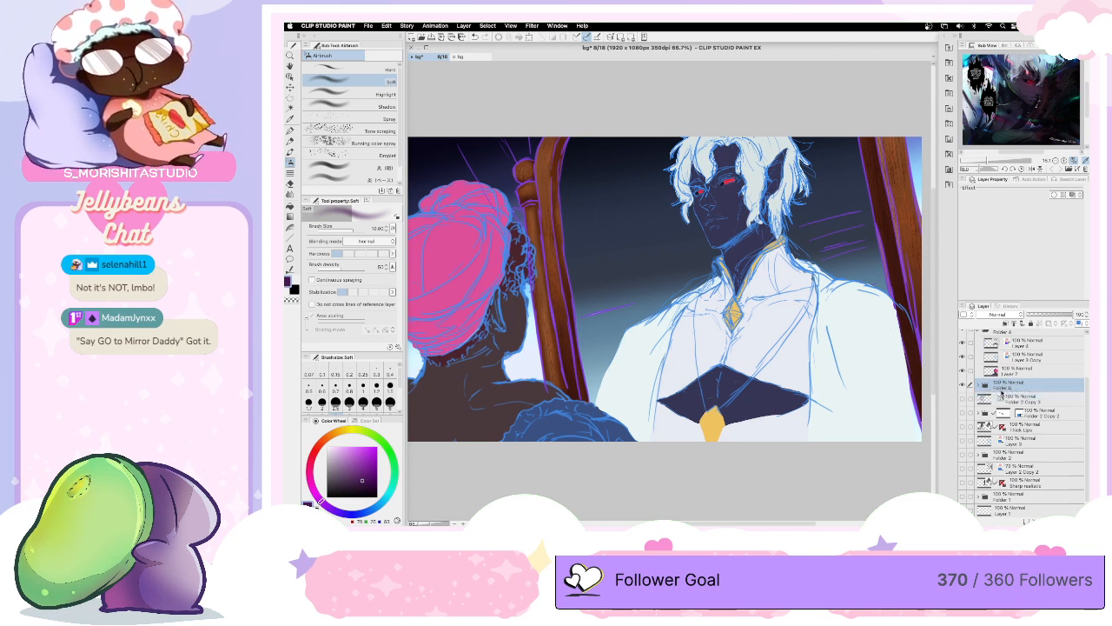
- Collapse Folder 4, move the Thick Lips 3D layer above the Multiply layer near the top of the stack, and hide it
scroll(1085, 380, "down", 2)
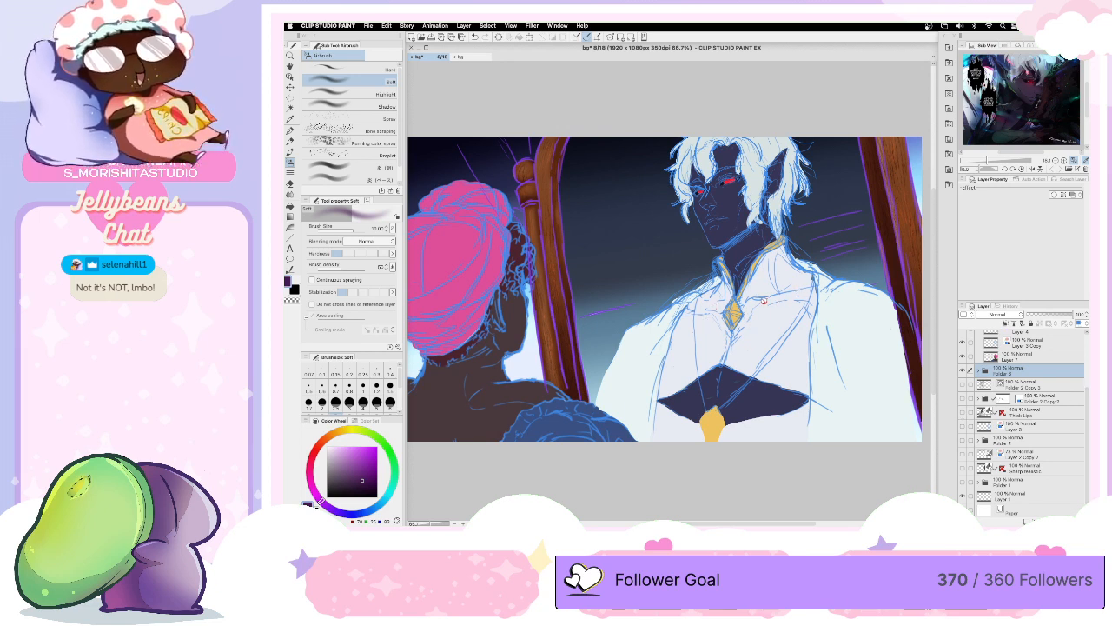
left_click(1033, 415)
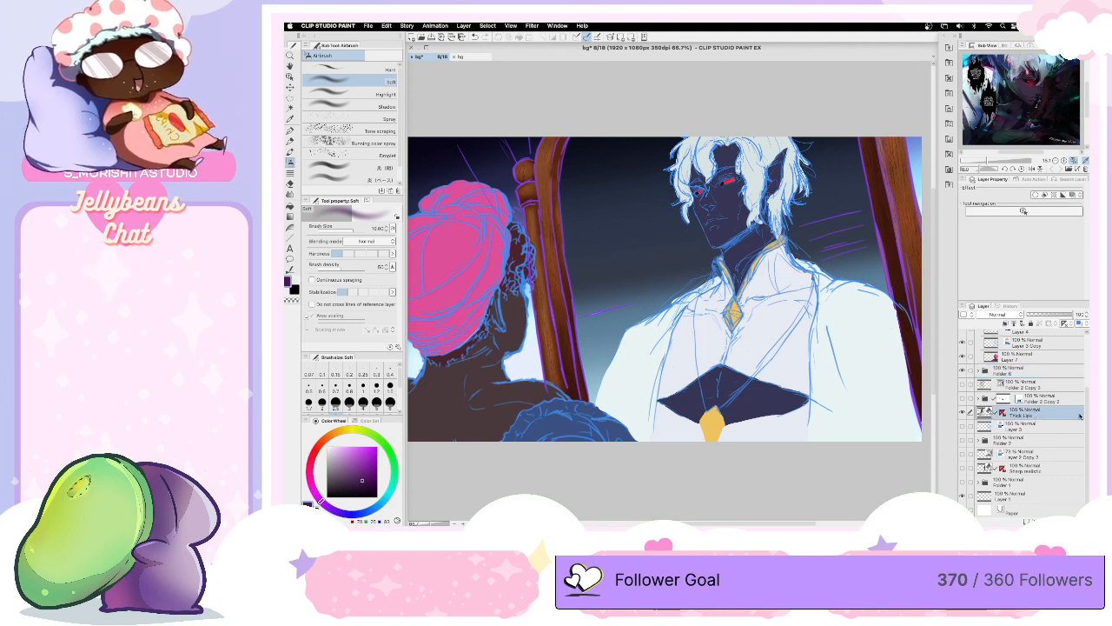
scroll(1025, 417, "up", 3)
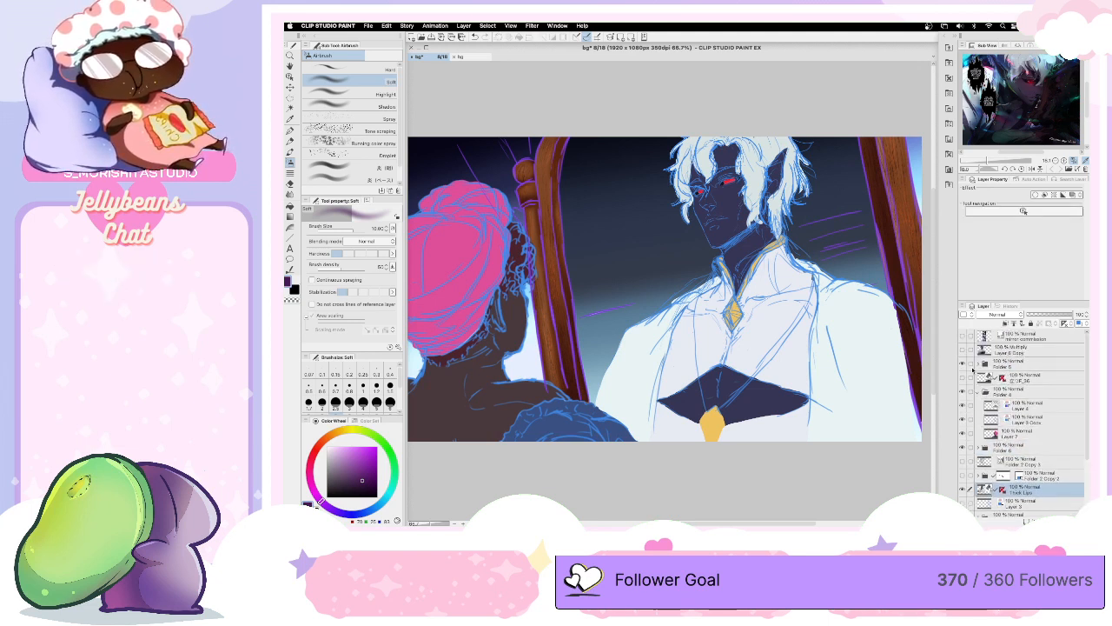
left_click(975, 394)
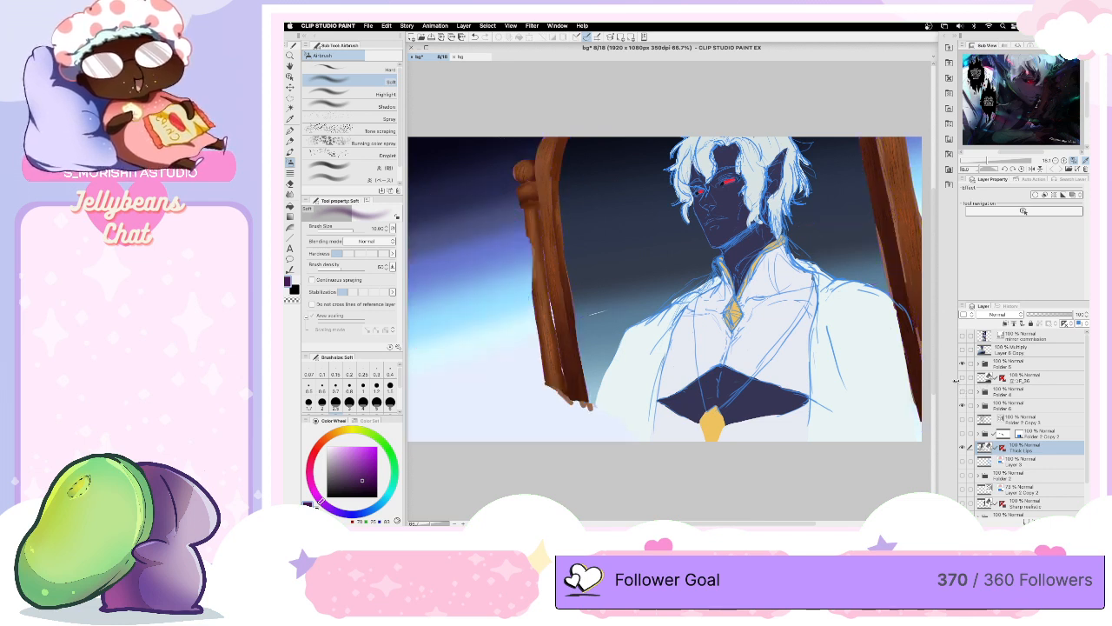
left_click(963, 391)
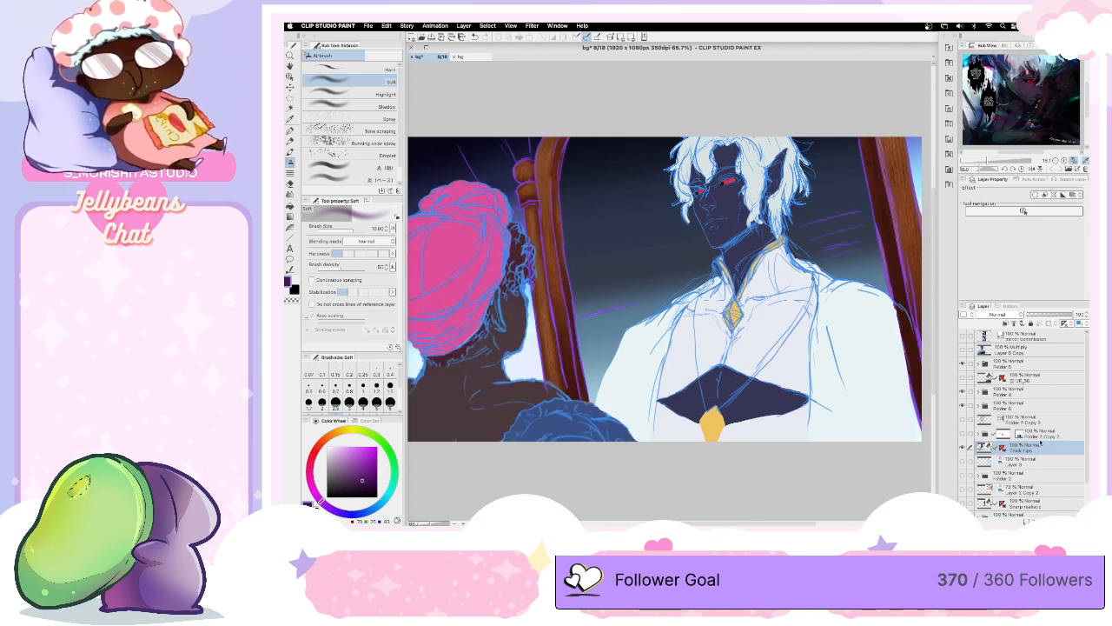
left_click_drag(1042, 447, 1034, 344)
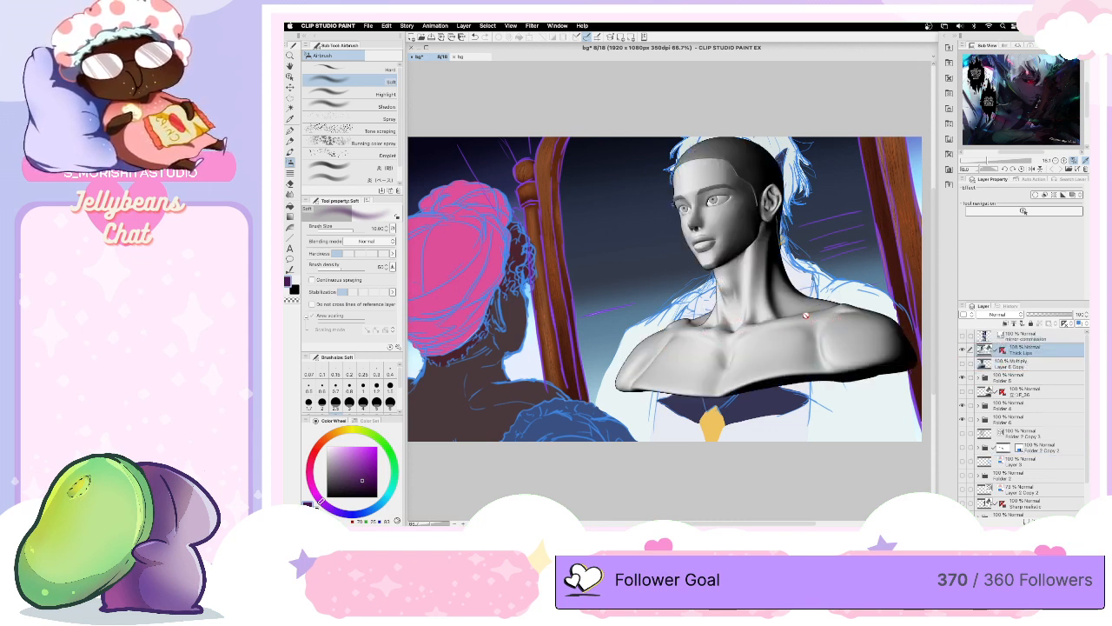
left_click(962, 349)
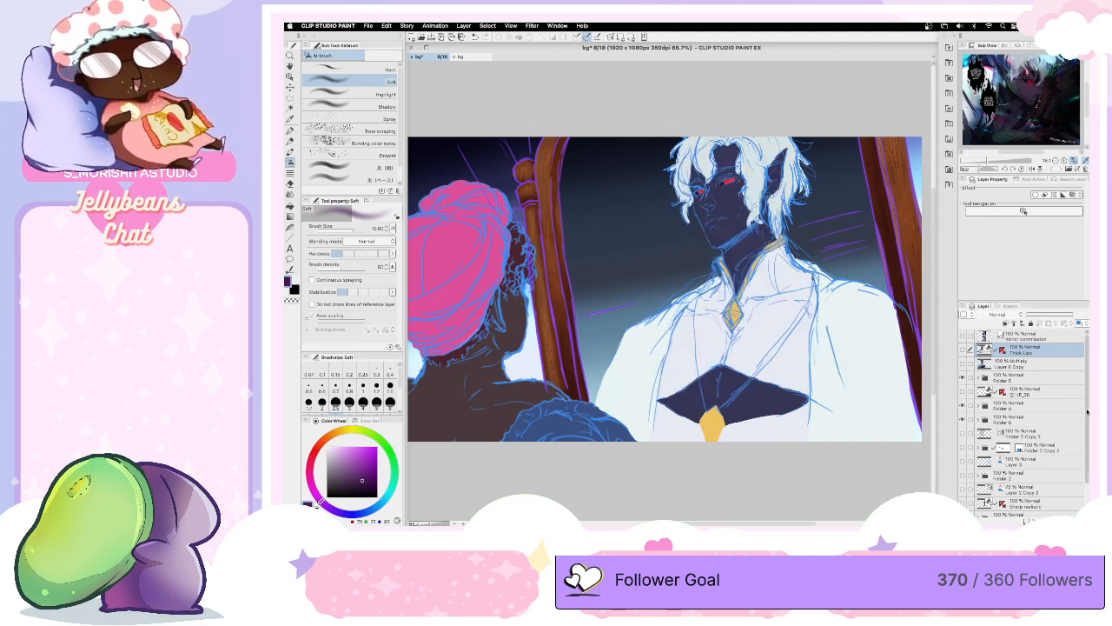
- Move the Sharp realistic 3D layer directly above Folder 5 and hide it
scroll(964, 473, "down", 2)
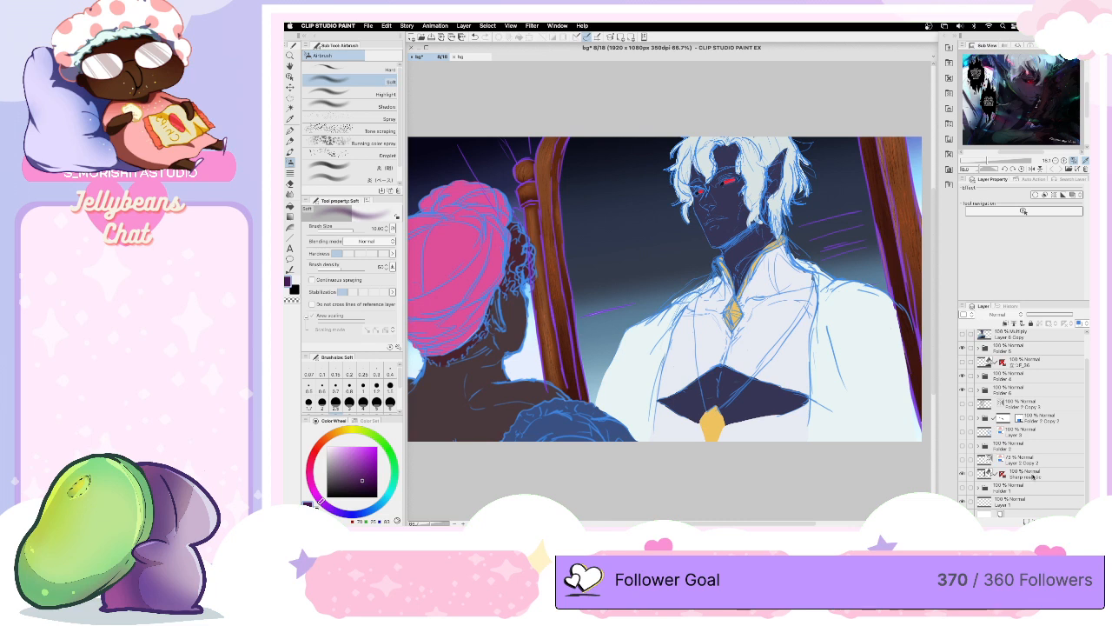
left_click_drag(1030, 475, 1034, 341)
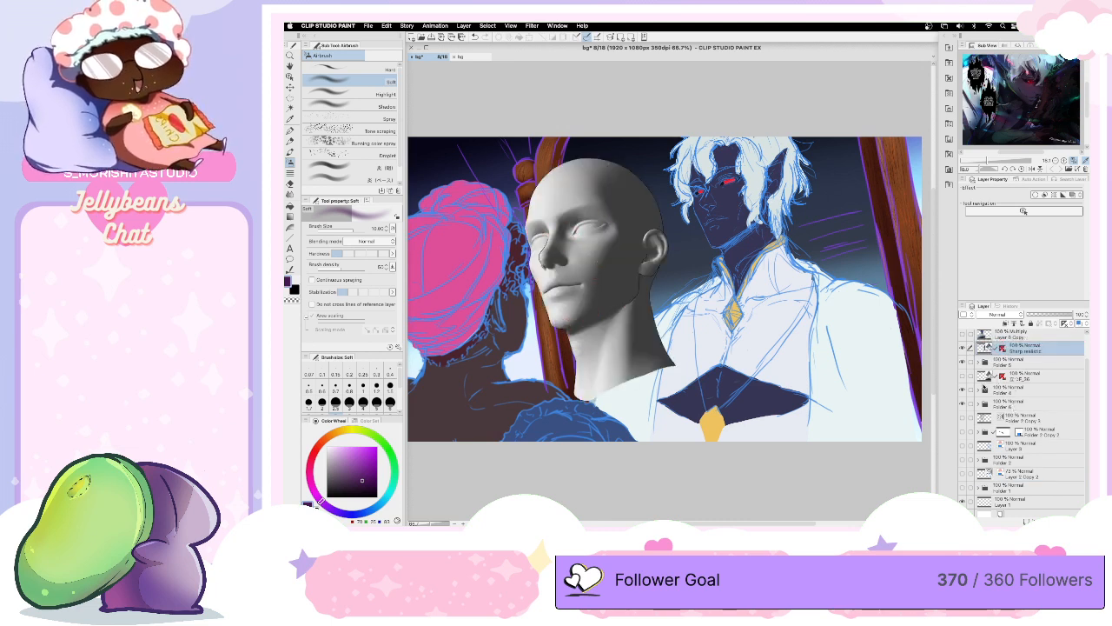
left_click(963, 376)
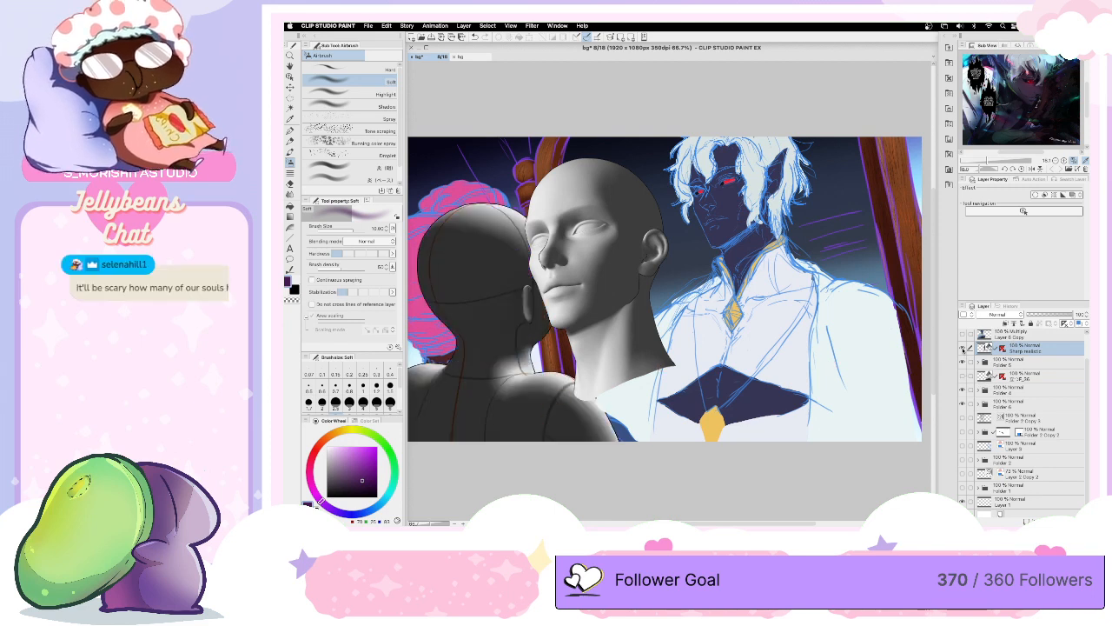
left_click(963, 347)
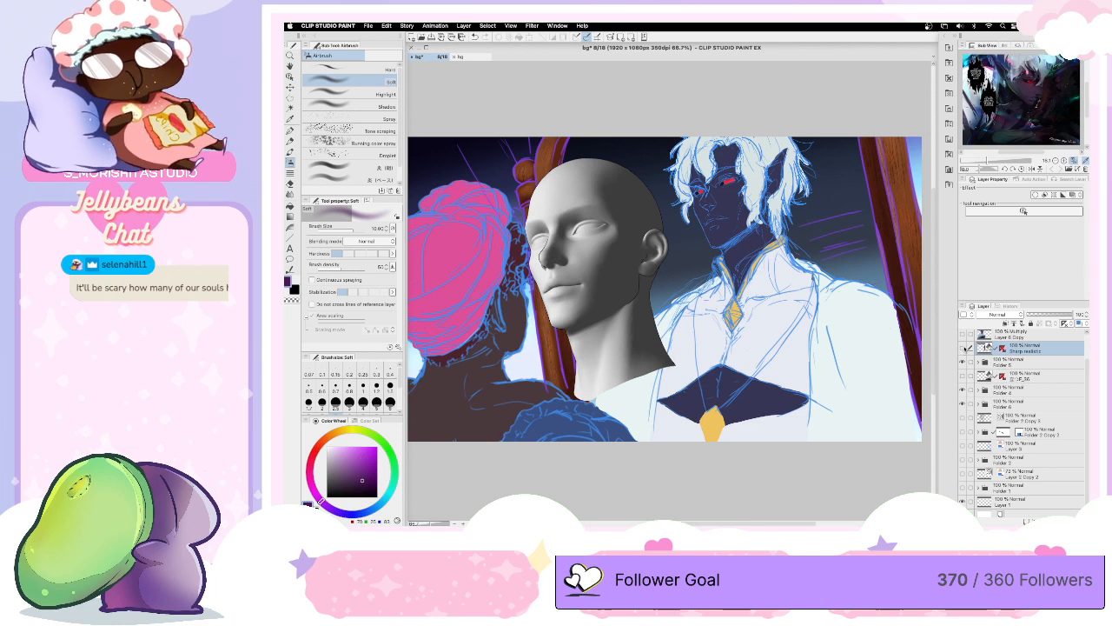
left_click(962, 335)
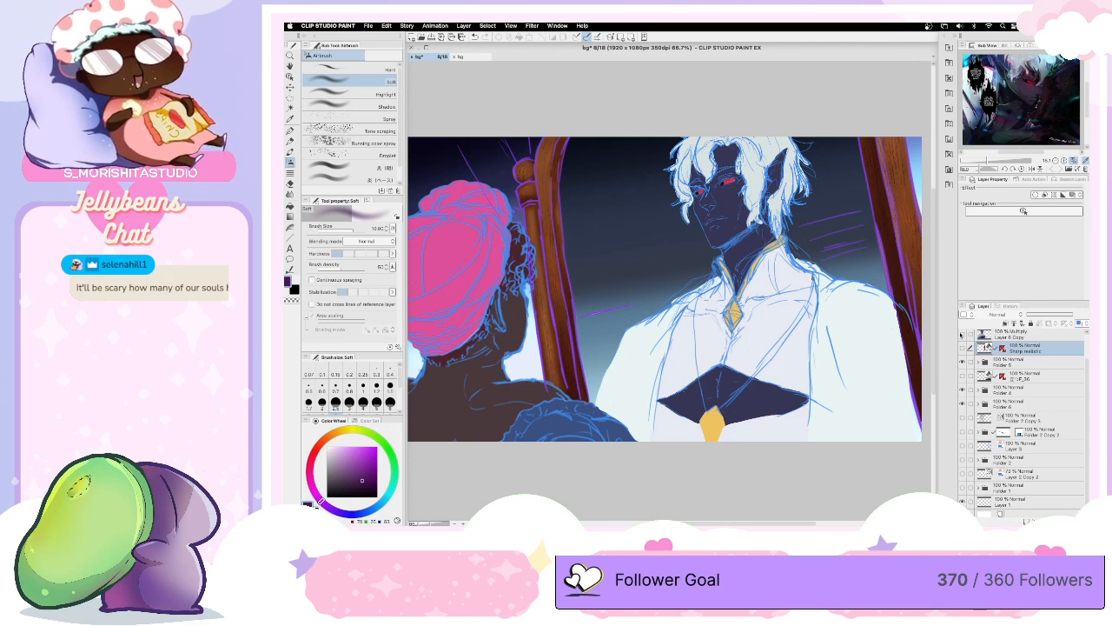
- Rename the new folder of background layers as bg and save the document
left_click_drag(1087, 389, 1085, 401)
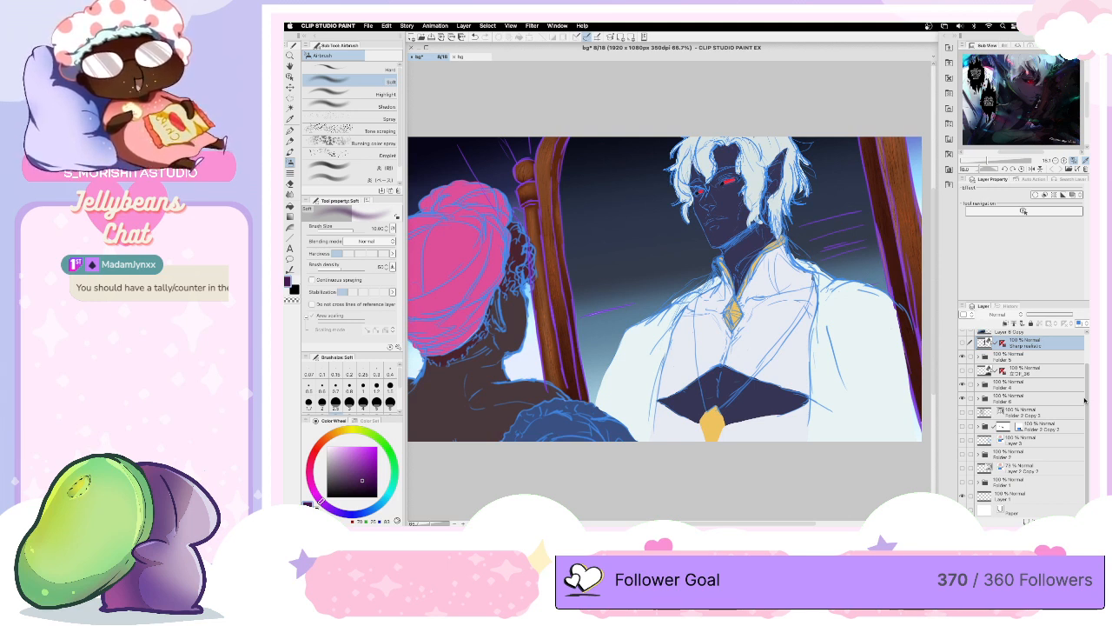
scroll(1070, 390, "up", 5)
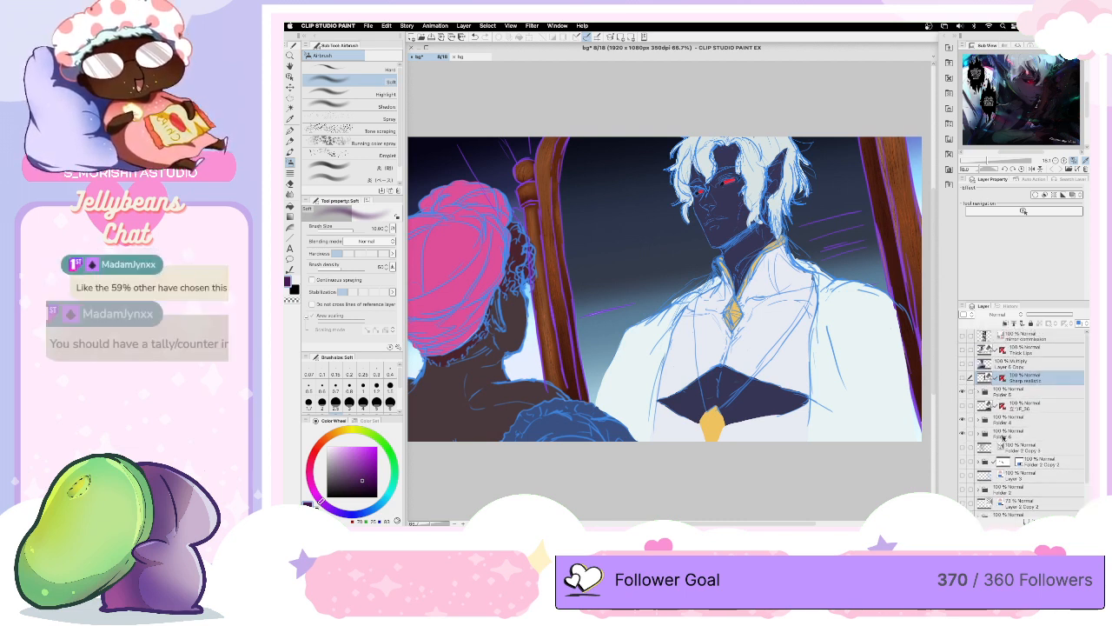
left_click(1005, 434)
double_click(1006, 434)
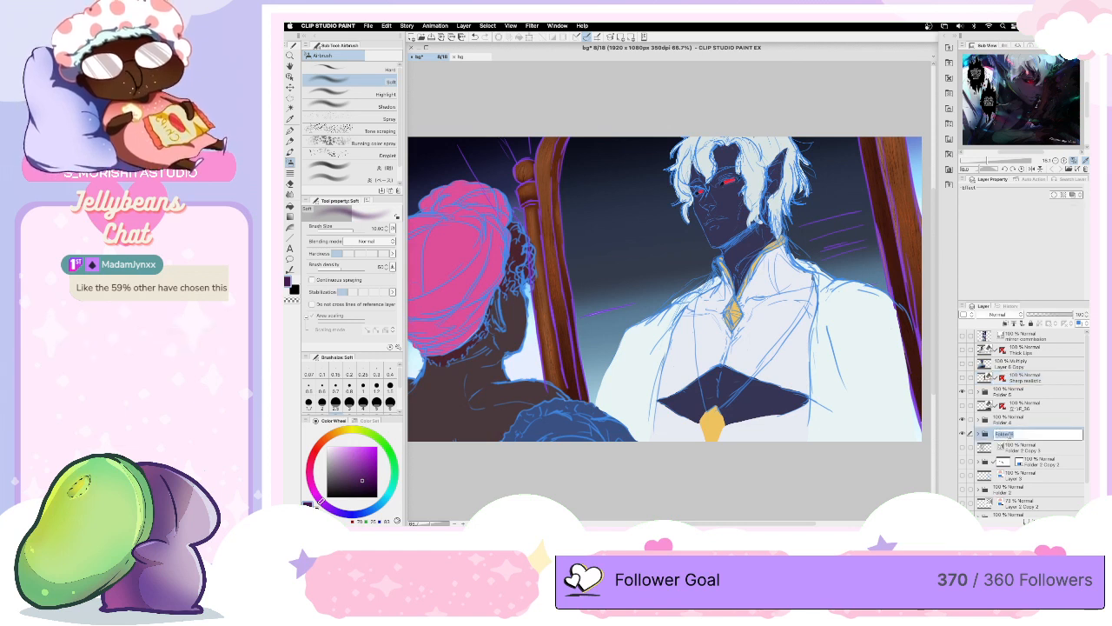
type("Ha")
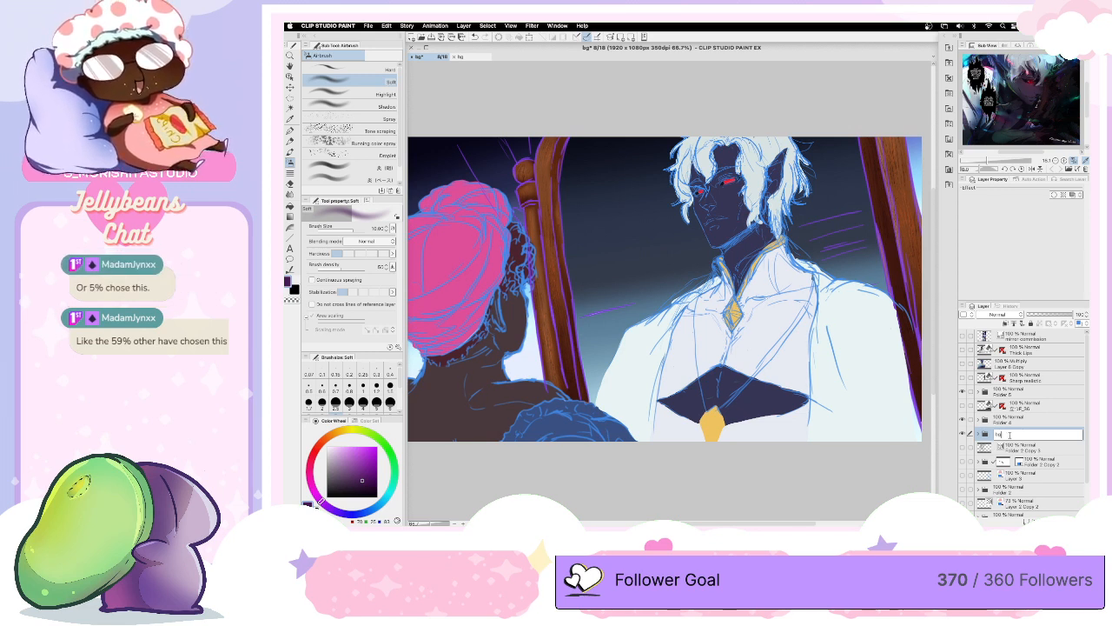
key("Return")
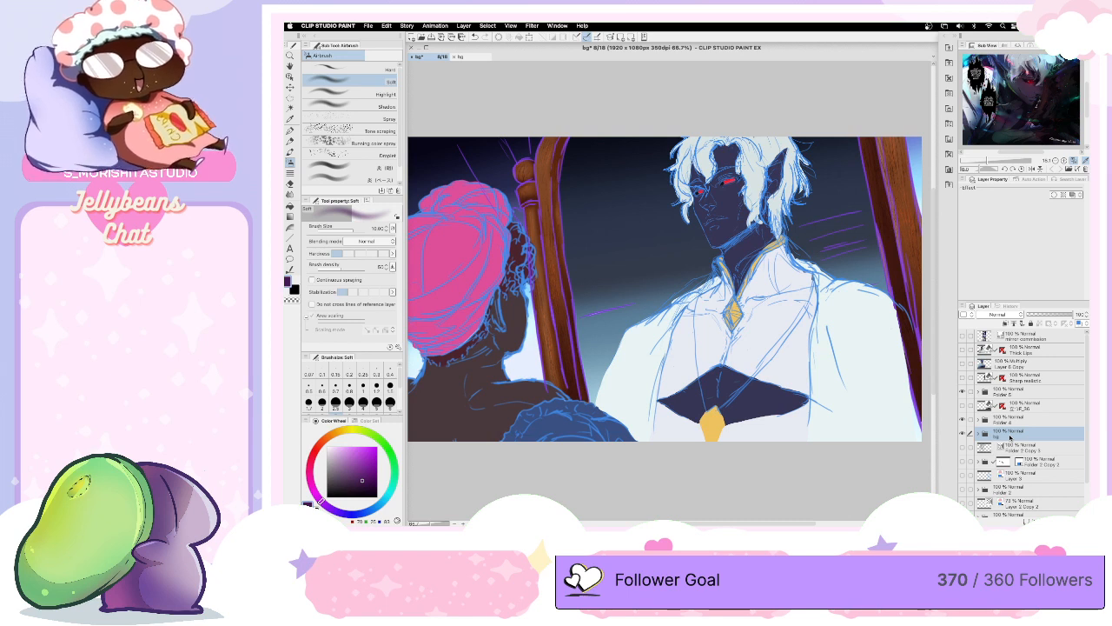
key("super+s")
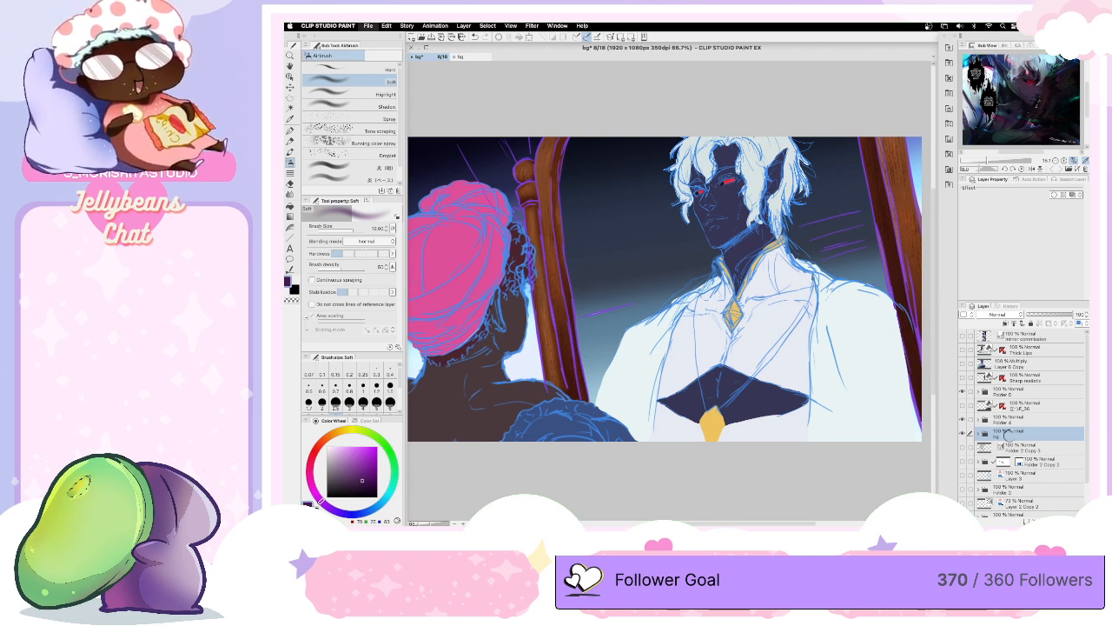
key("super+s")
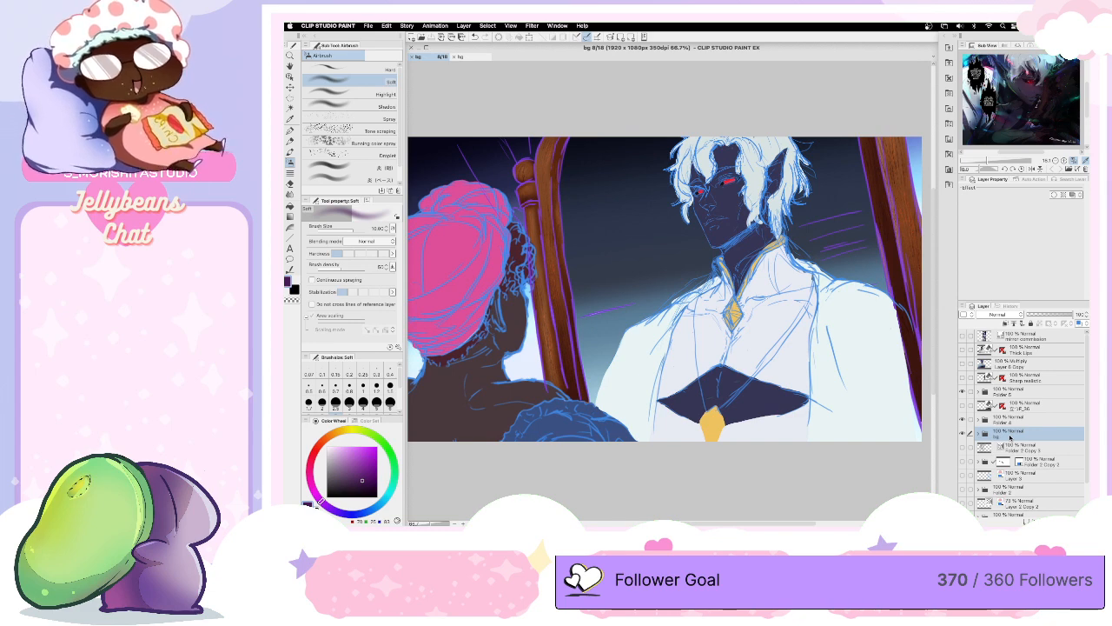
- Check what the bg folder contains by toggling its visibility off and on
left_click(963, 433)
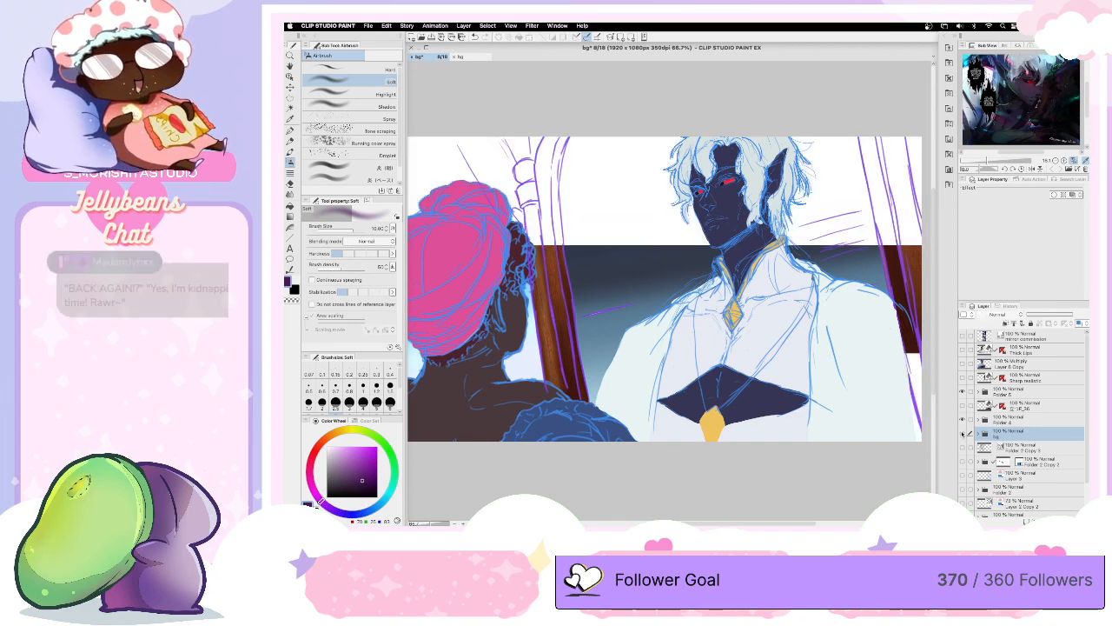
left_click(963, 433)
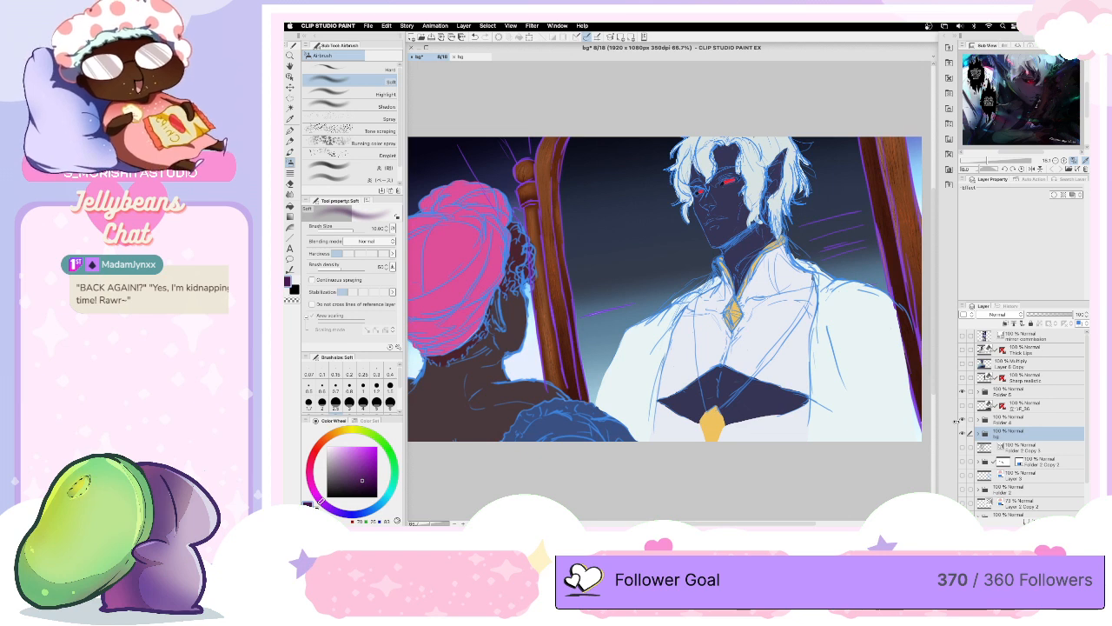
- Expand Folder 4 and add three new layers clipped to its flat colour layer, Layer 7
left_click(978, 421)
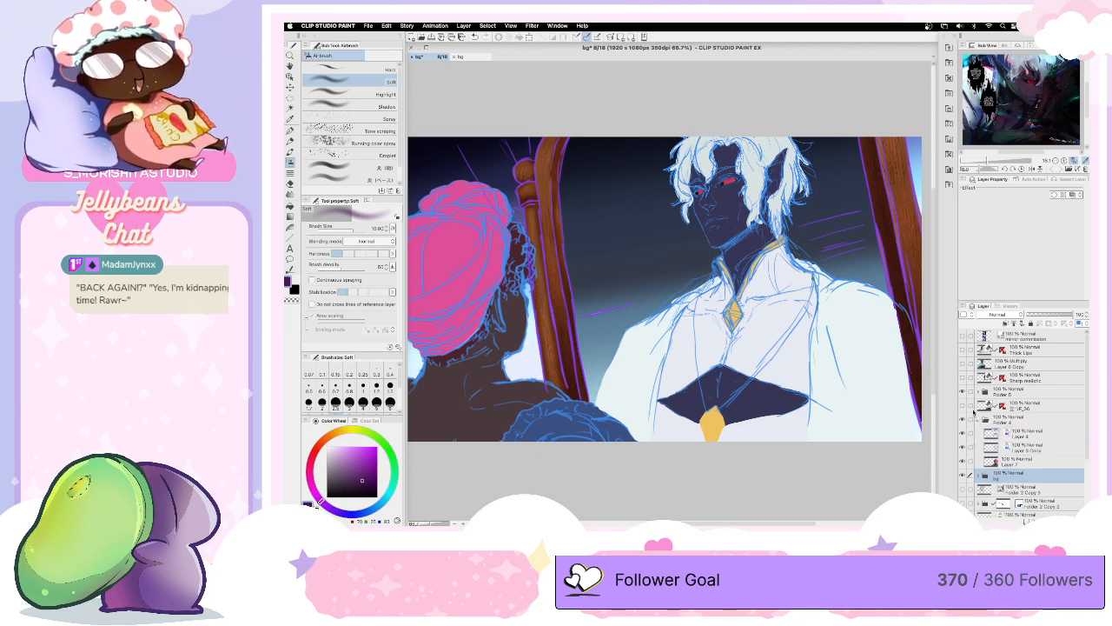
left_click(1018, 462)
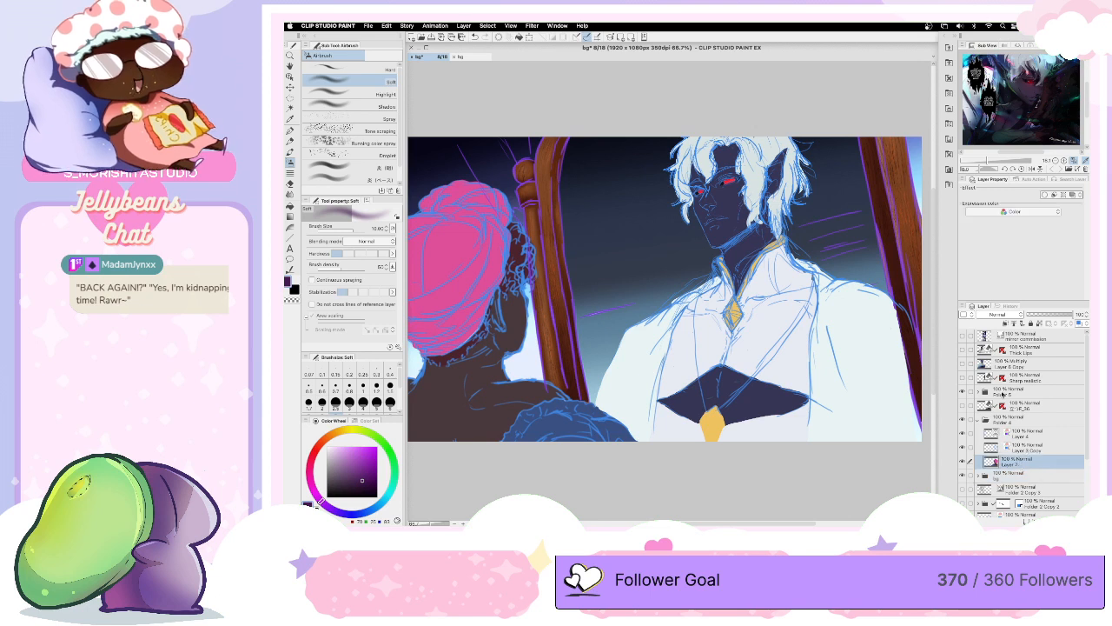
mouse_move(1086, 424)
left_mouse_down()
mouse_move(1080, 471)
mouse_move(1078, 413)
left_mouse_up()
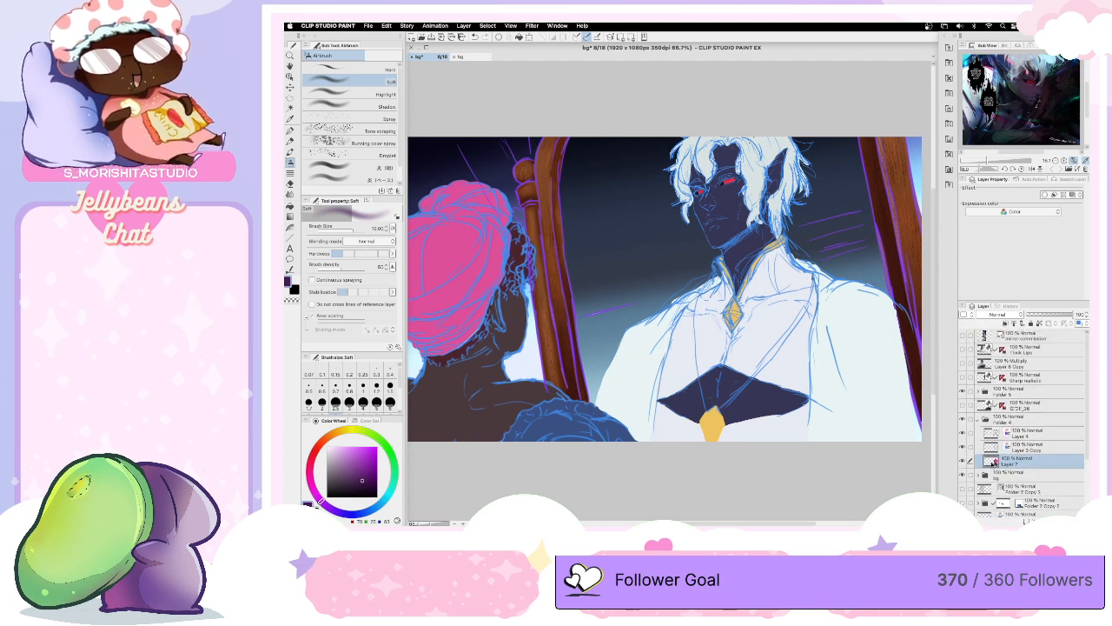
left_click(1027, 521)
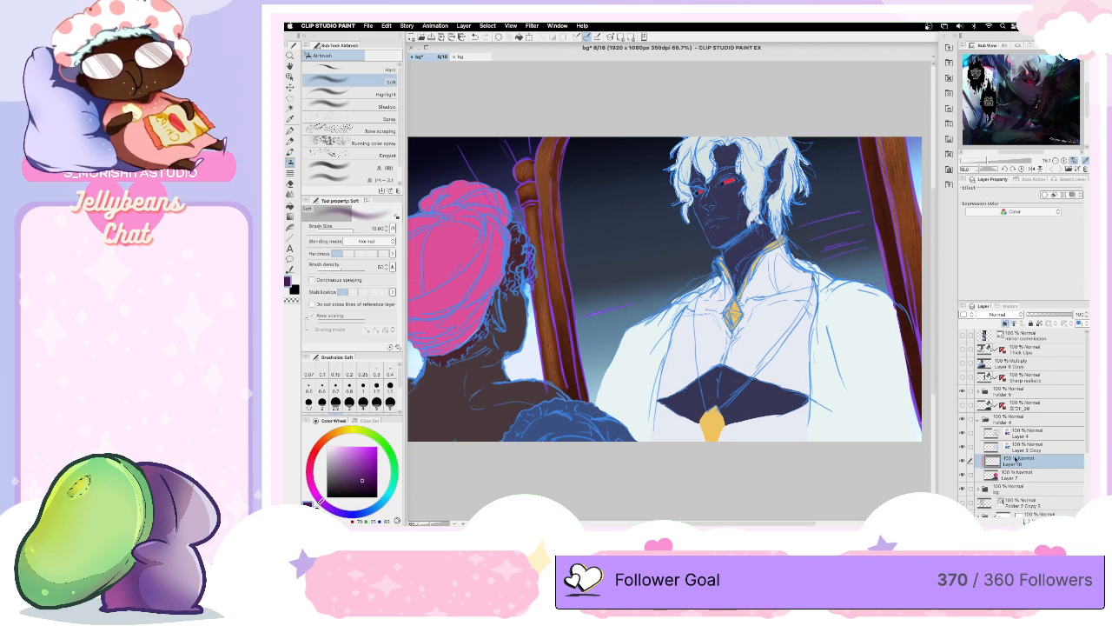
left_click(1015, 477)
key("ctrl+shift+n")
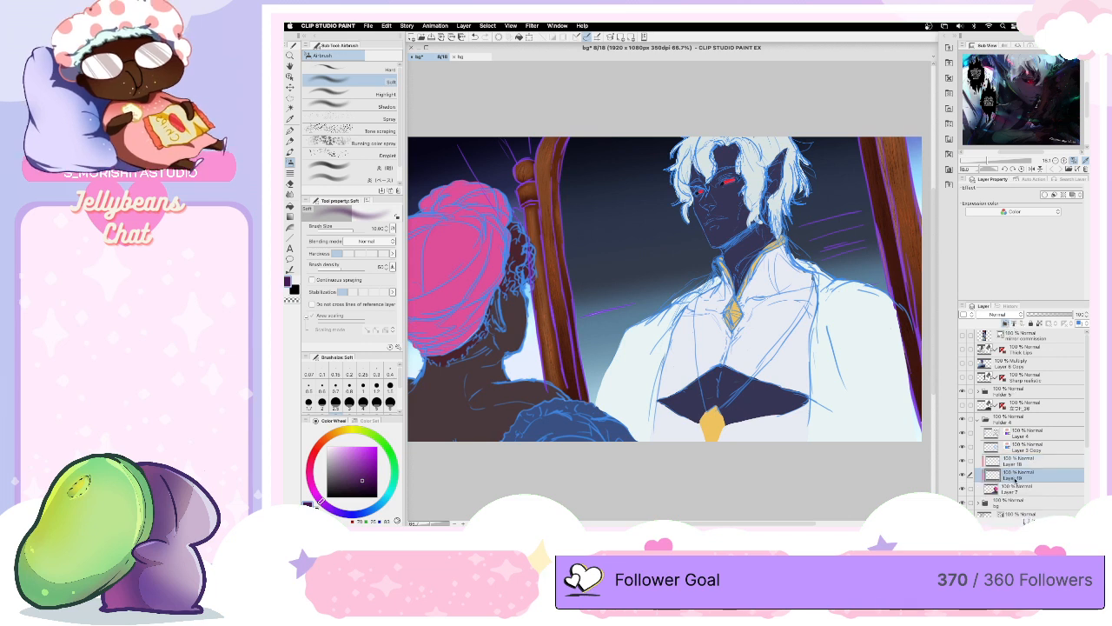
left_click(1015, 490)
key("ctrl+shift+n")
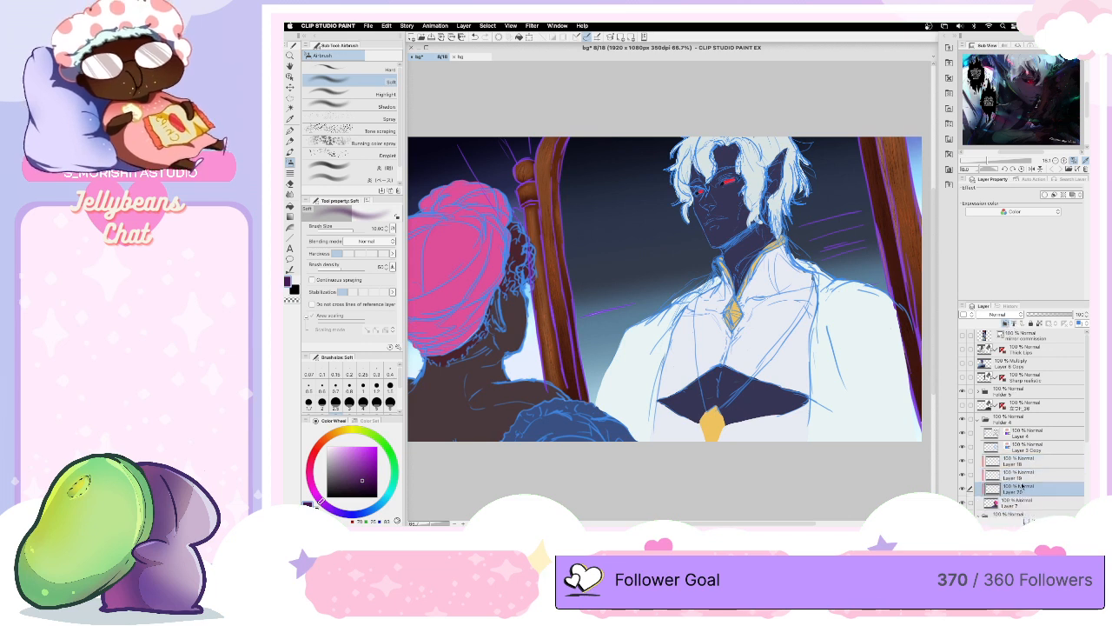
- Set the blending mode of the two lower clipped layers in Folder 4 to Multiply
left_click(1000, 315)
left_click(991, 296)
left_click(995, 313)
left_click(993, 94)
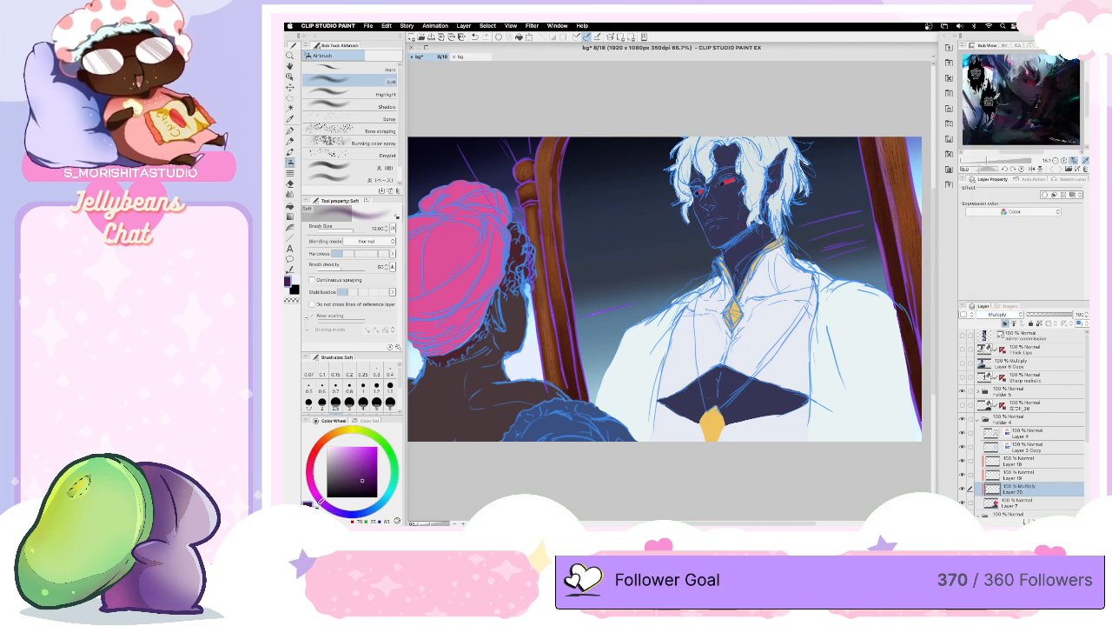
left_click(1025, 476)
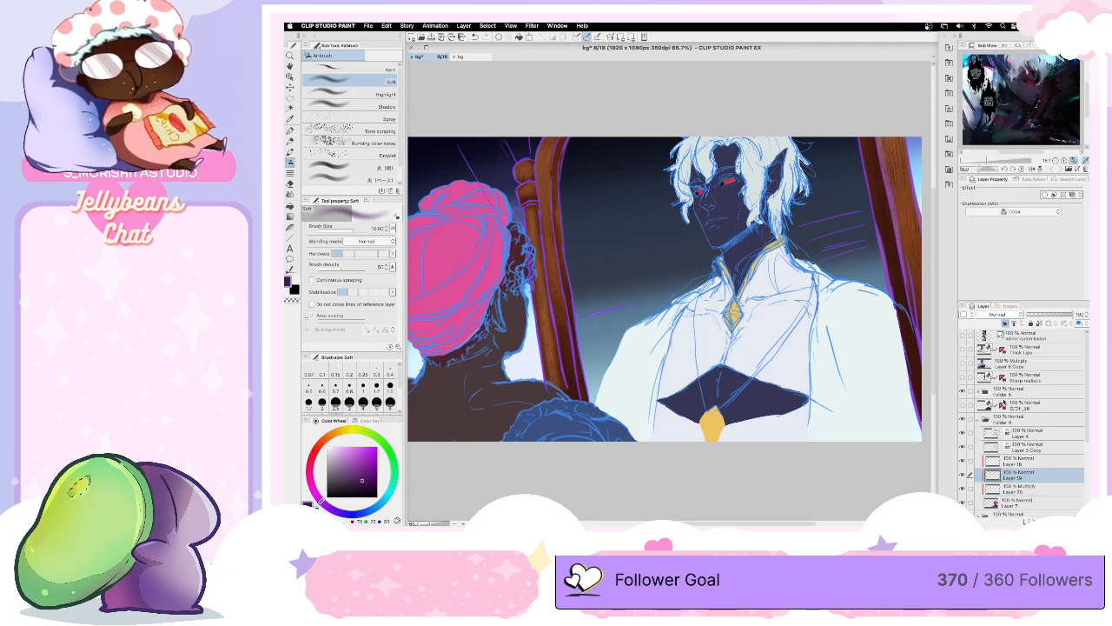
left_click(995, 314)
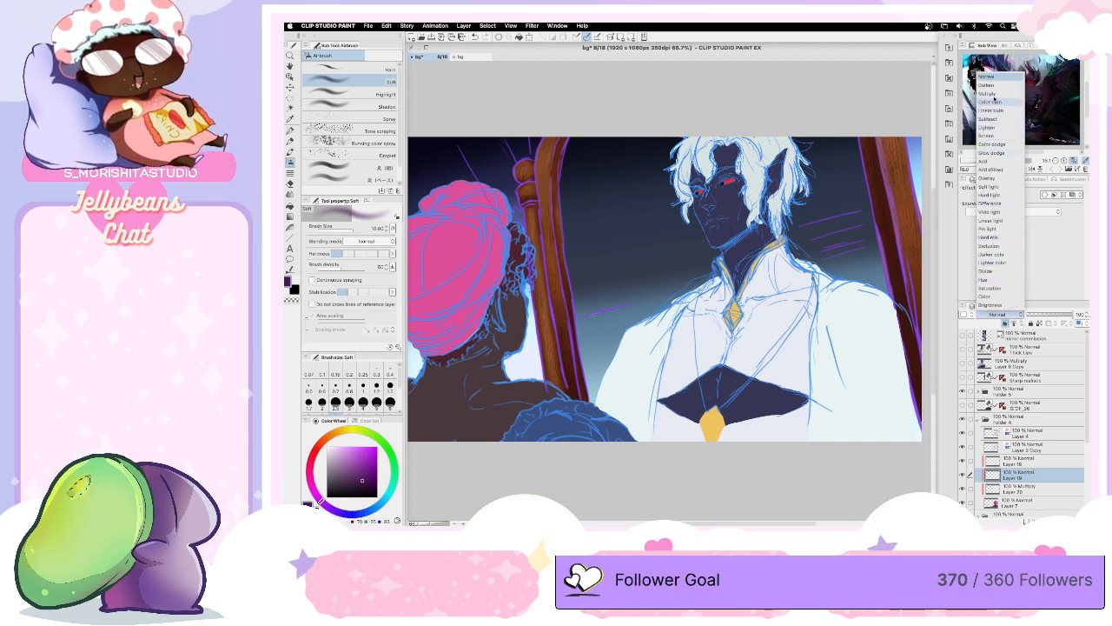
left_click(992, 94)
- Set the blending mode of the topmost clipped layer in Folder 4 to Color dodge
left_click(1025, 460)
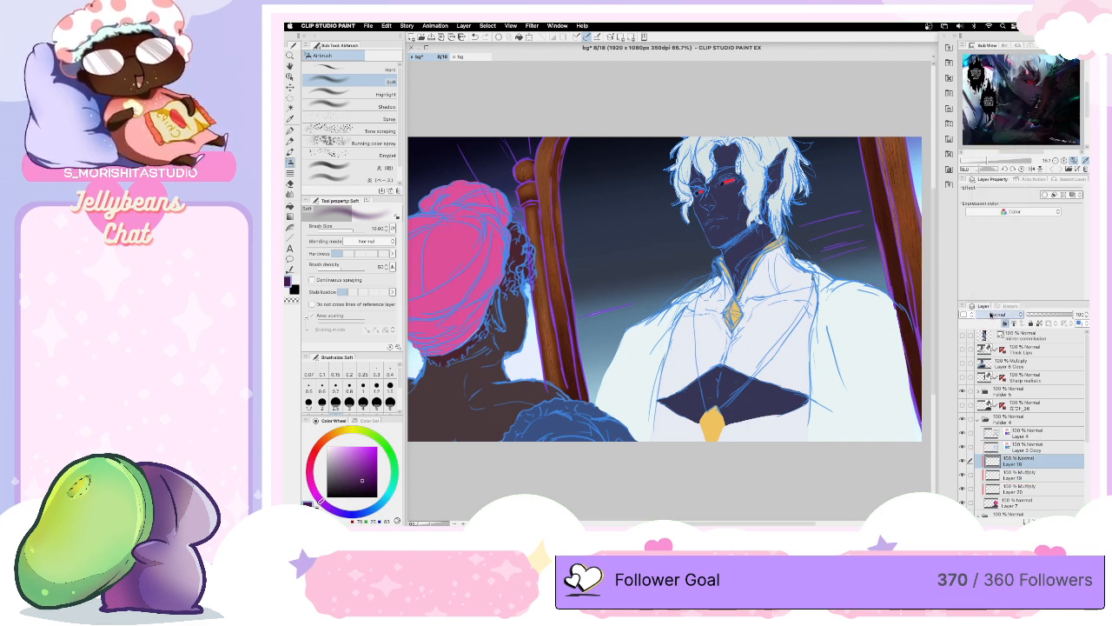
left_click(995, 314)
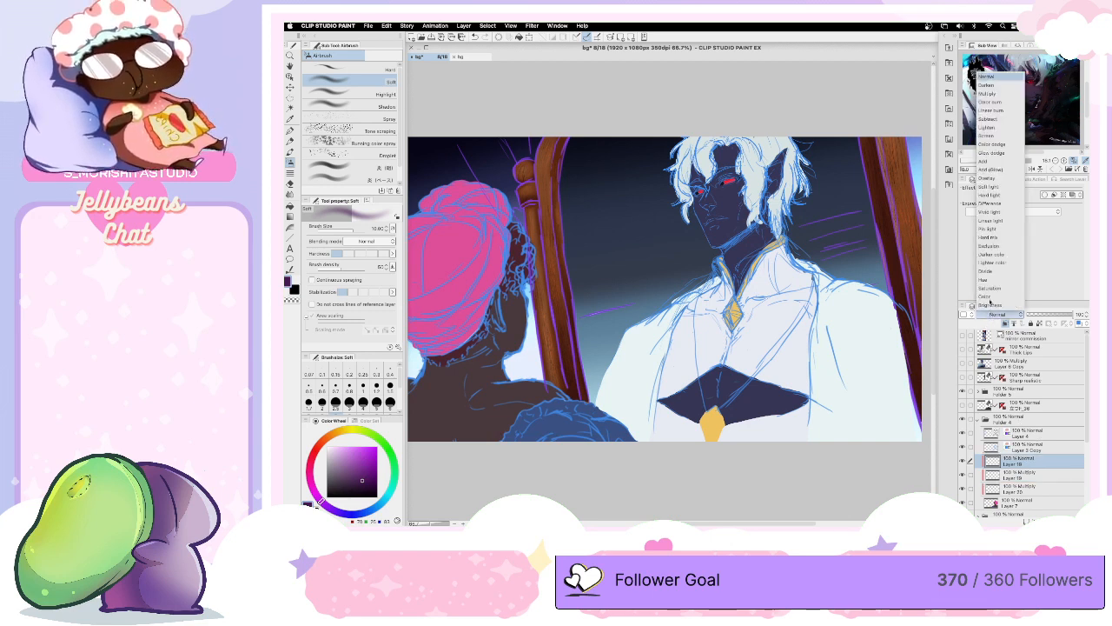
left_click(992, 144)
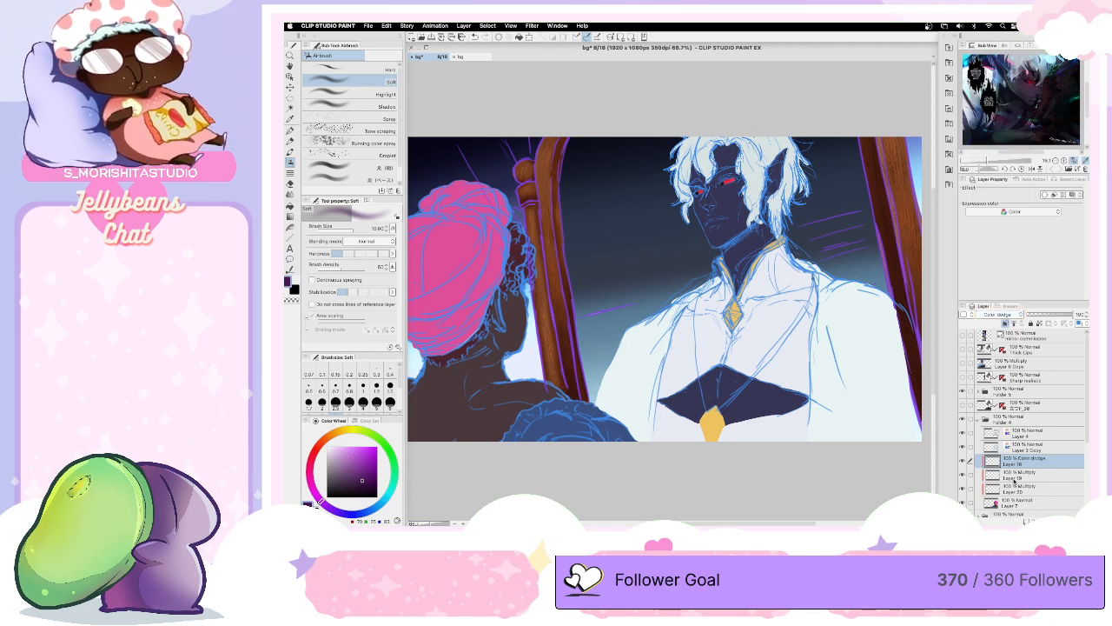
- On the lowest clipped Multiply layer, Layer 20, auto-select the turbaned figure's skin and expand the selection by 0.20 mm
left_click(1034, 489)
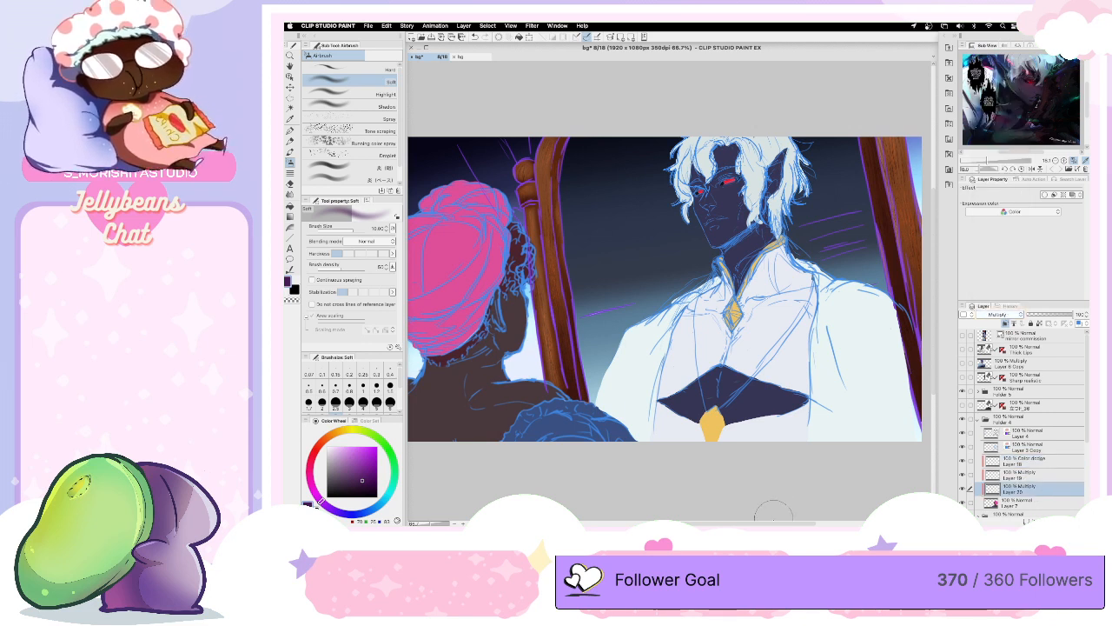
left_click_drag(774, 523, 739, 513)
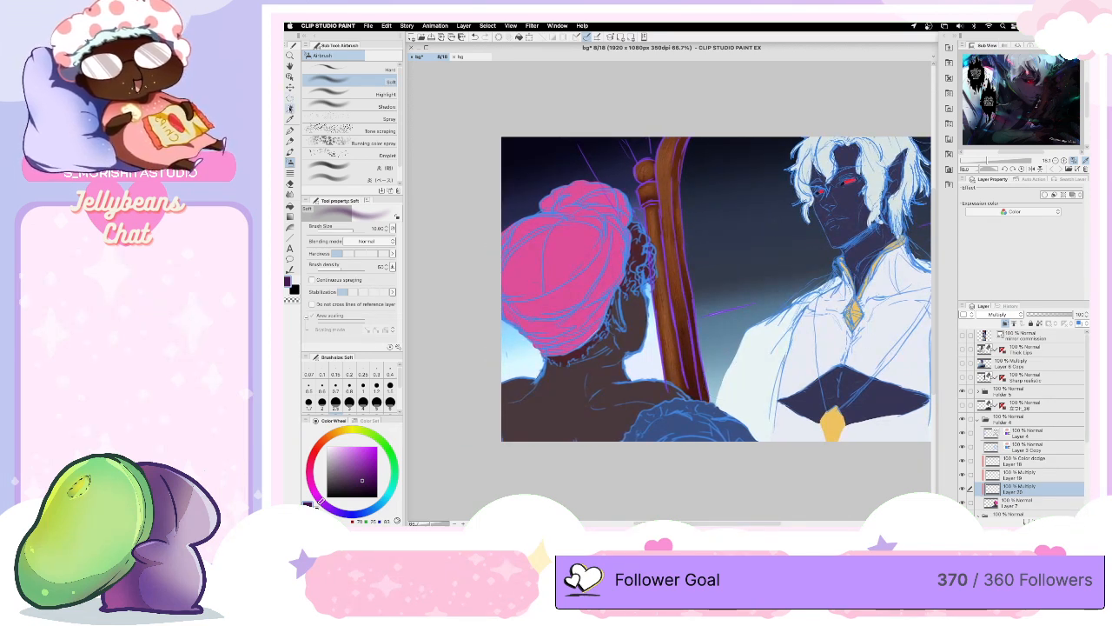
left_click(290, 108)
left_click(565, 401)
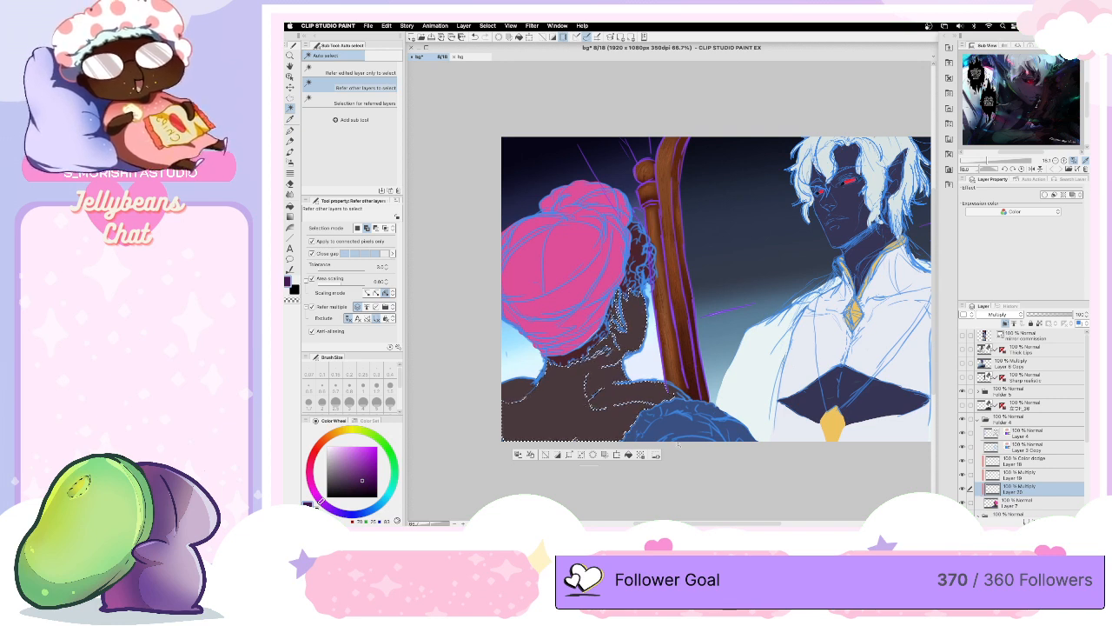
left_click(576, 454)
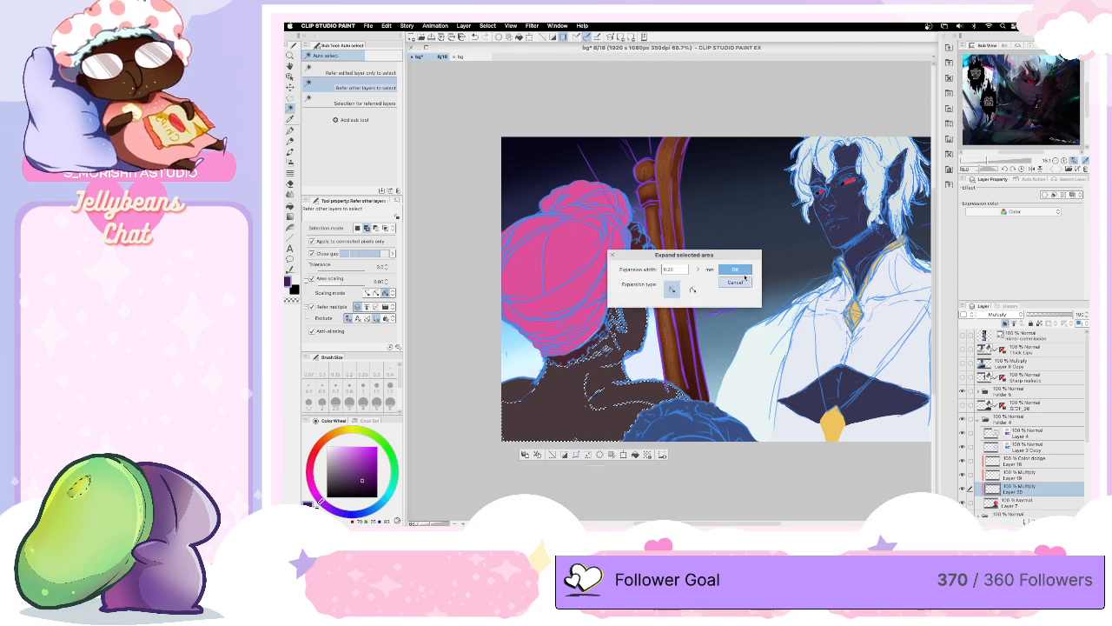
left_click(735, 270)
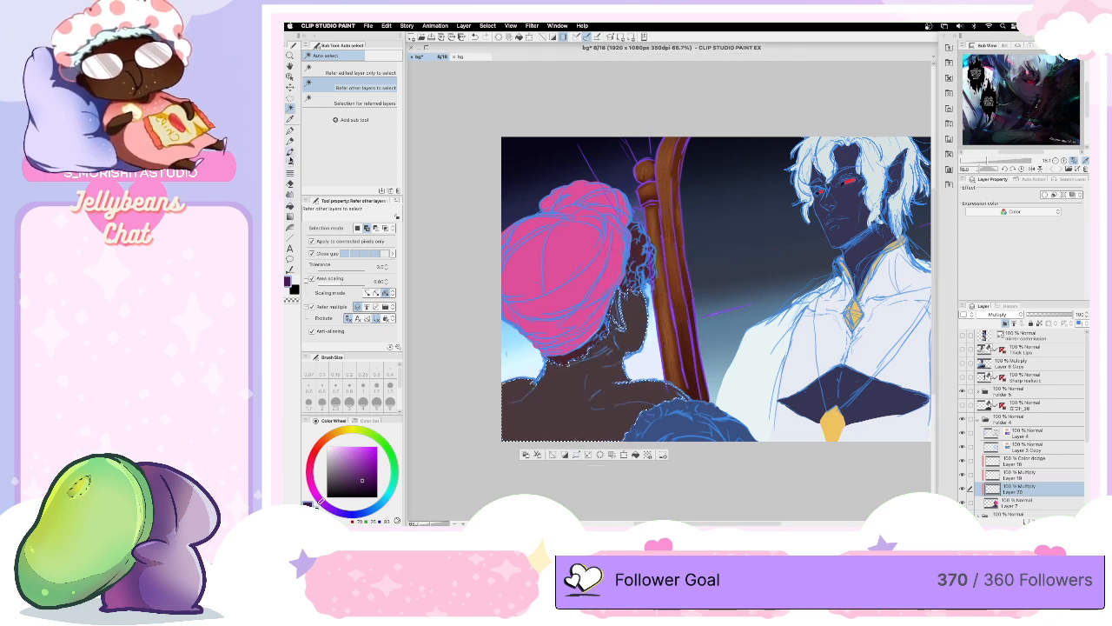
- Choose a muted pink and shade the selected skin across the figure's back and face with the Soft airbrush, reducing the brush size for finer areas
key("b")
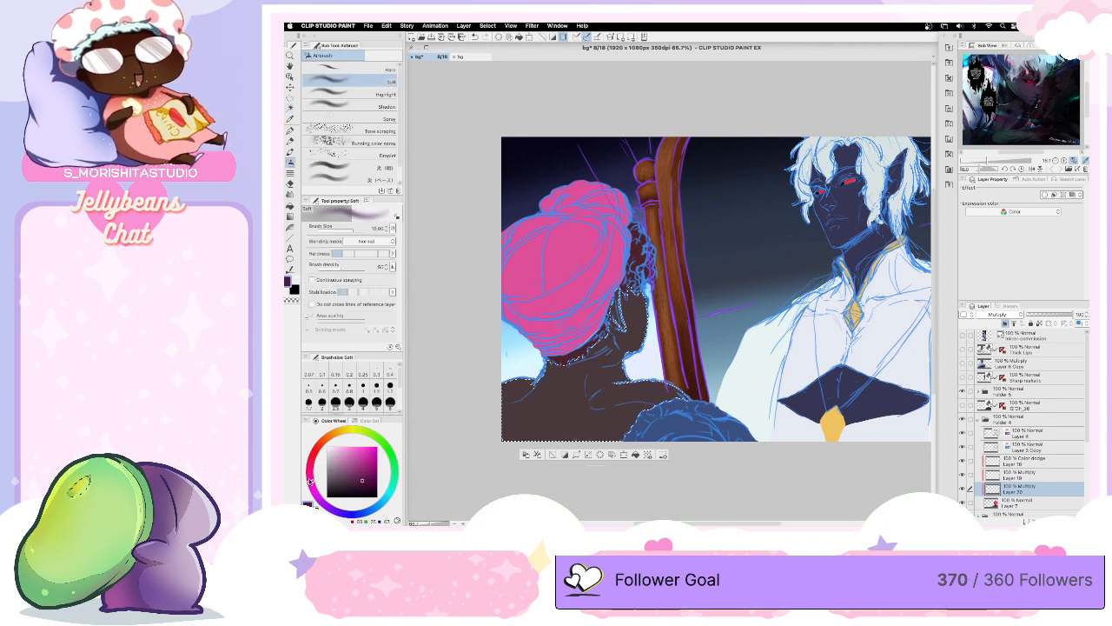
left_click_drag(351, 469, 349, 459)
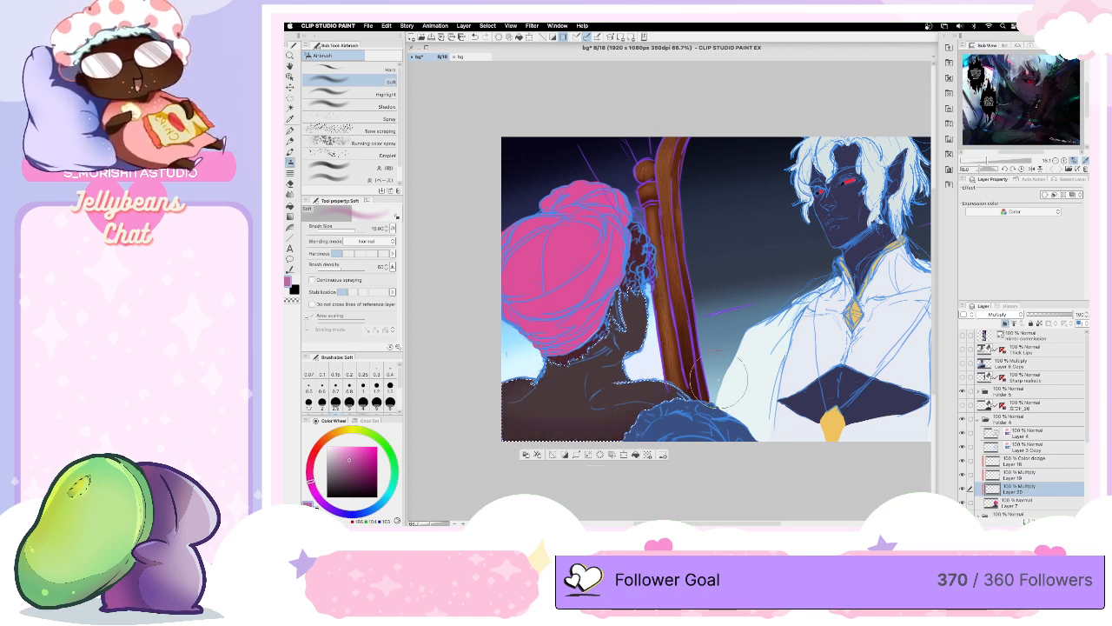
key("bracketleft")
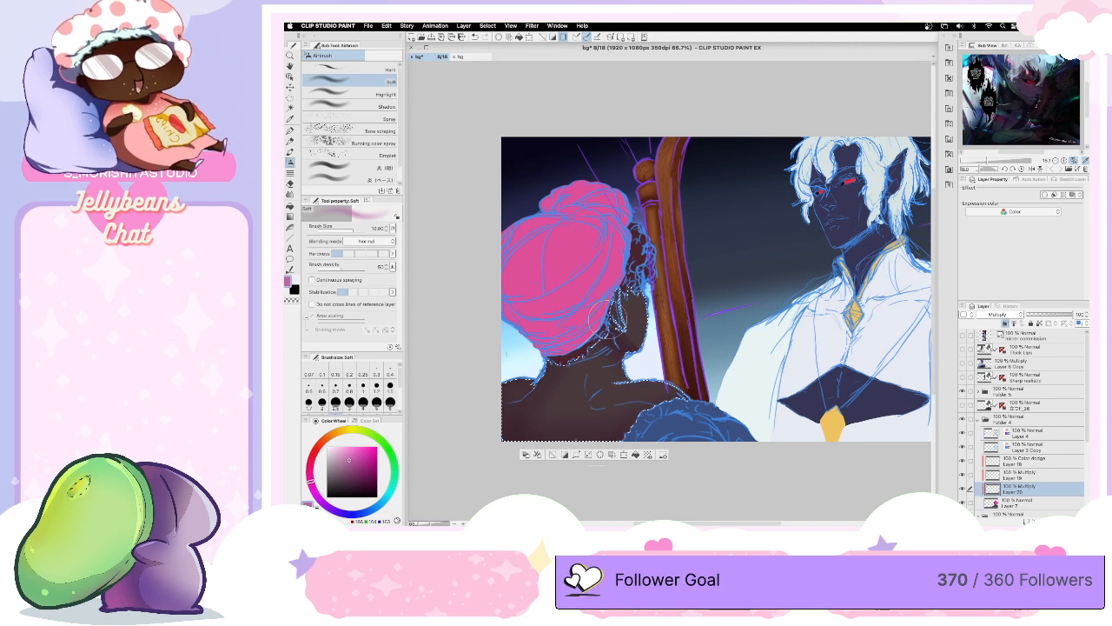
key("bracketleft")
key("bracketleft")
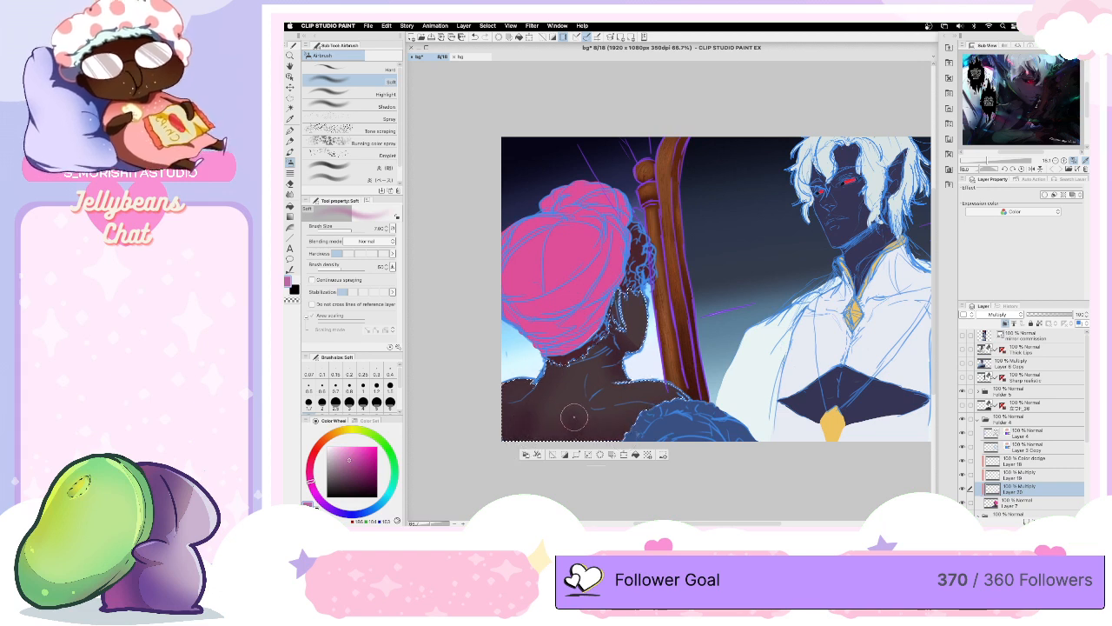
key("bracketleft")
key("bracketleft")
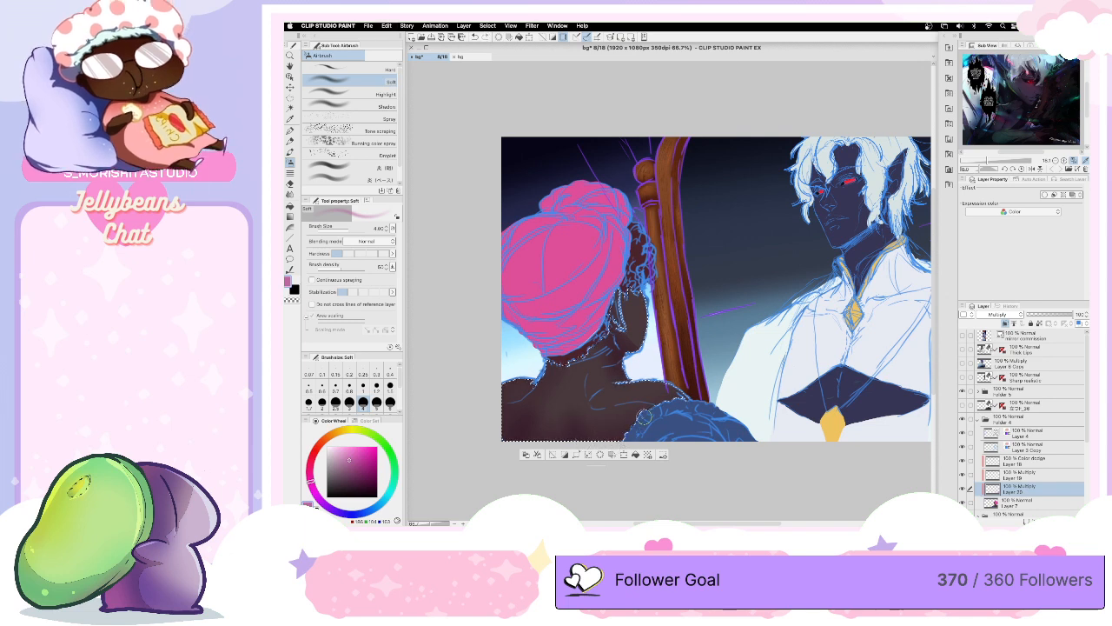
- Build up the soft shading along the figure's lower back, varying the airbrush size between small and medium
key("bracketright")
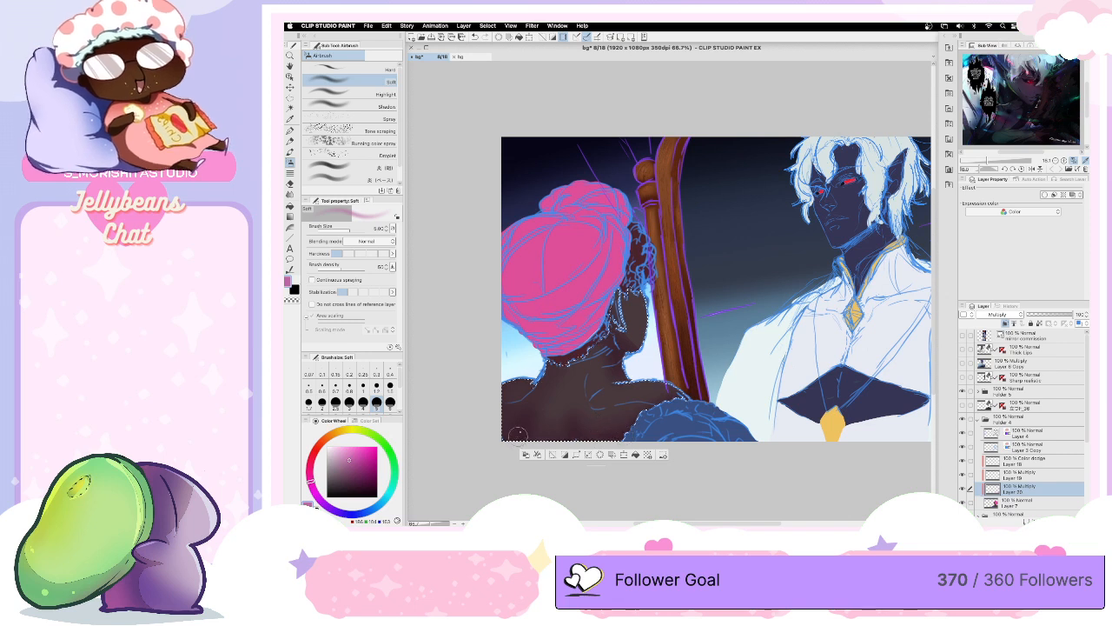
key("bracketleft")
key("bracketleft")
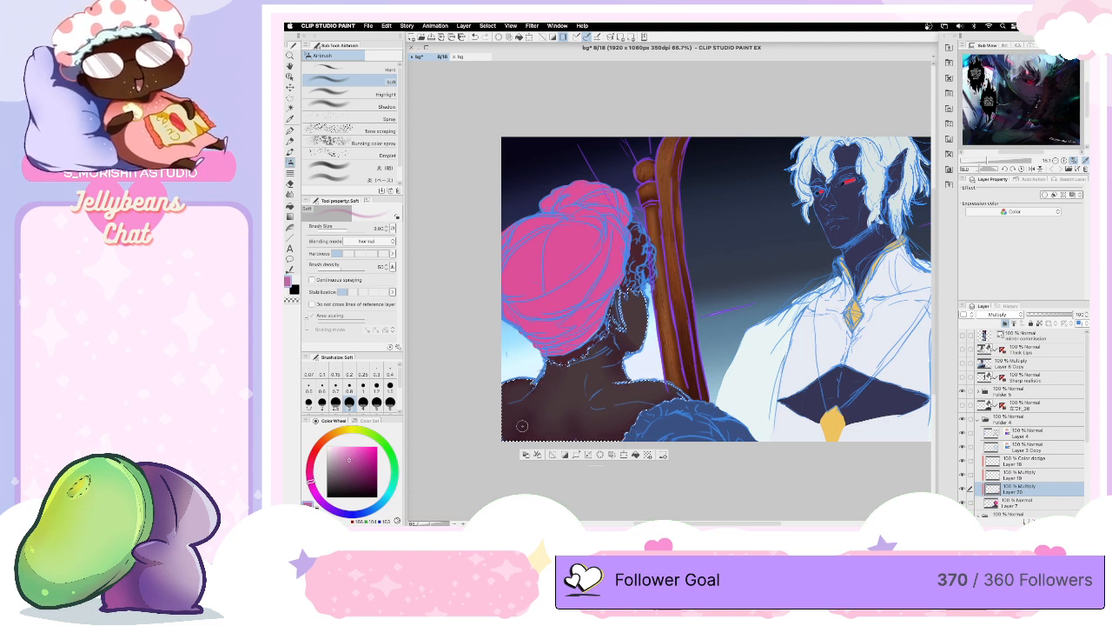
key("bracketright")
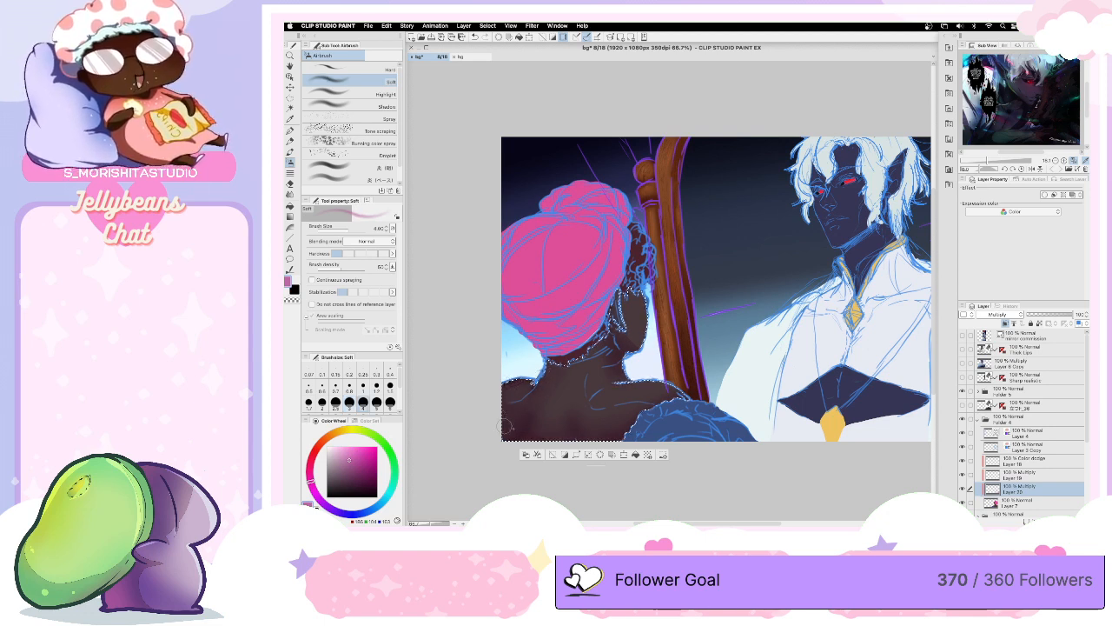
key("bracketright")
key("bracketright")
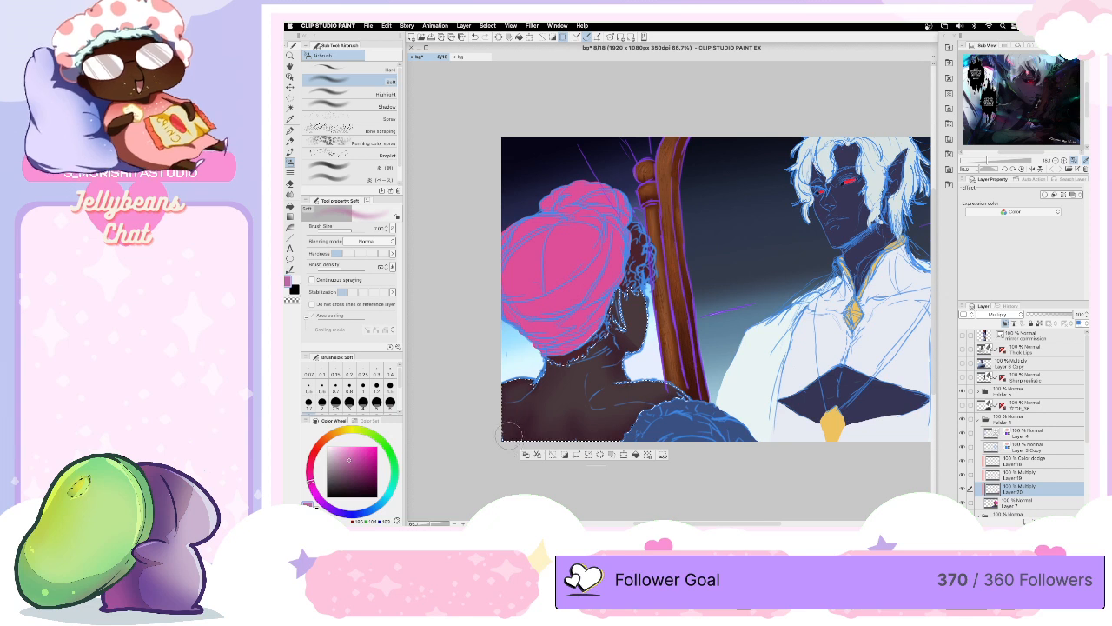
- Airbrush shading onto the figure's neck and the side of her face with a larger brush, and clear the selection
key("bracketright")
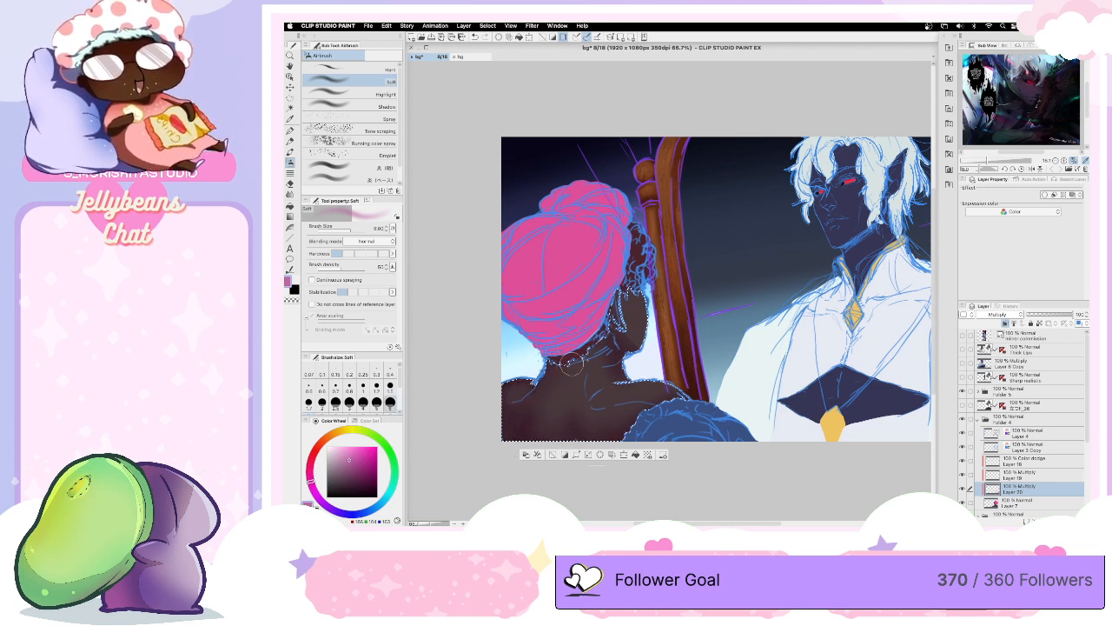
key("bracketright")
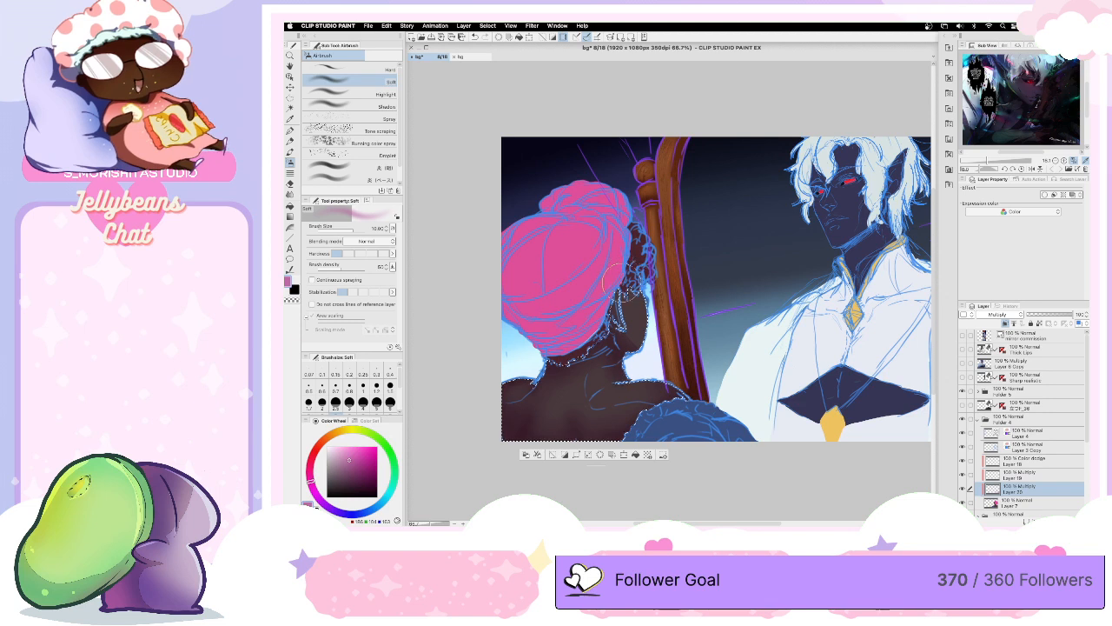
key("[")
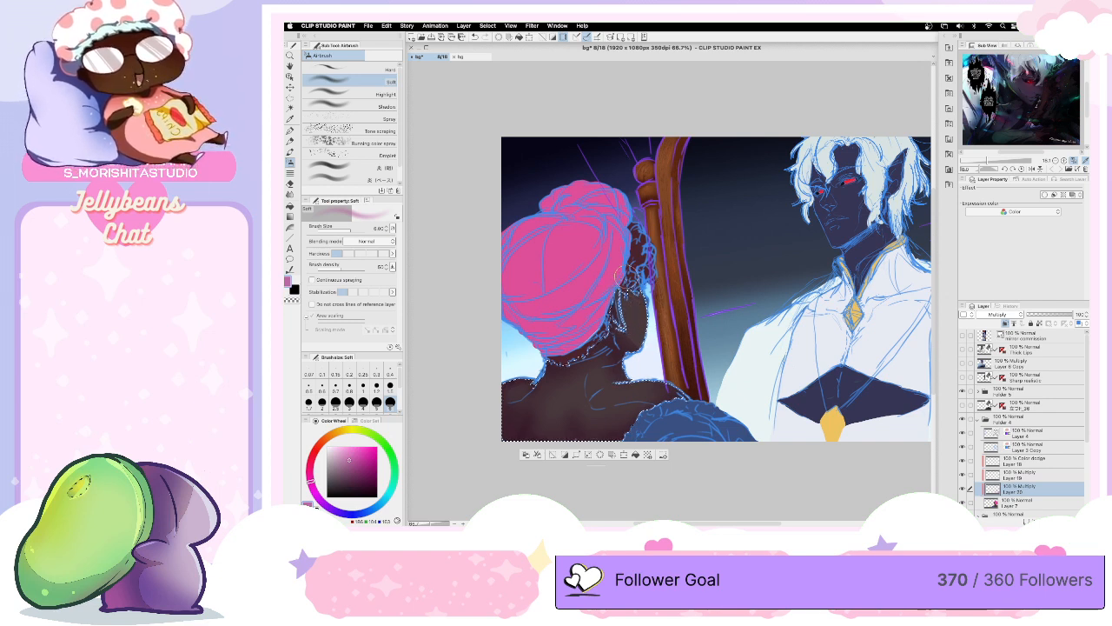
key("bracketright")
key("bracketright")
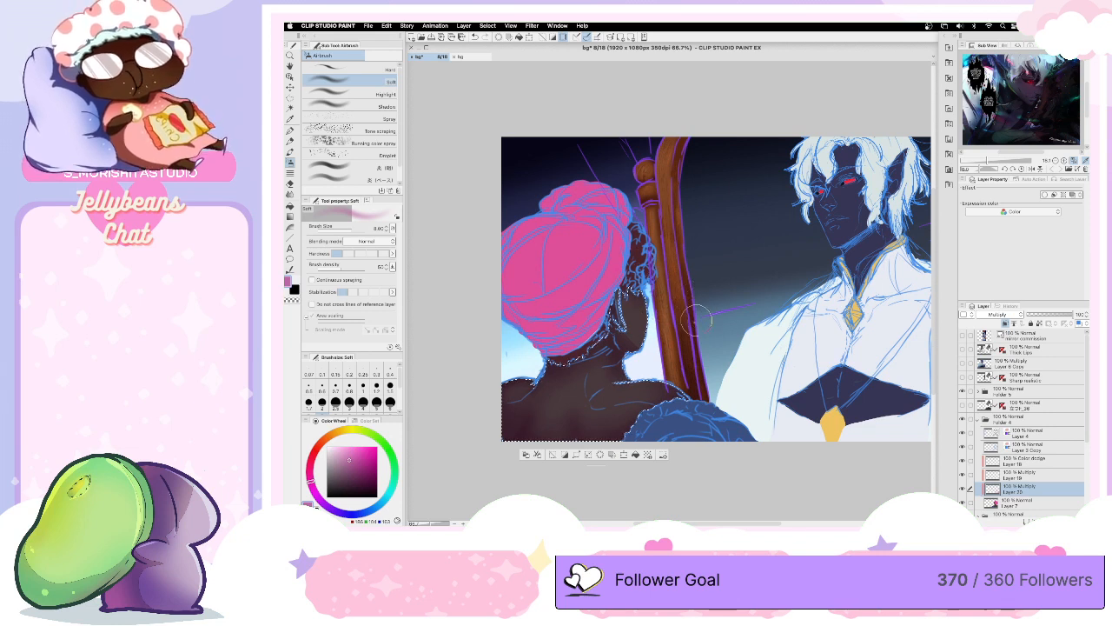
key("bracketright")
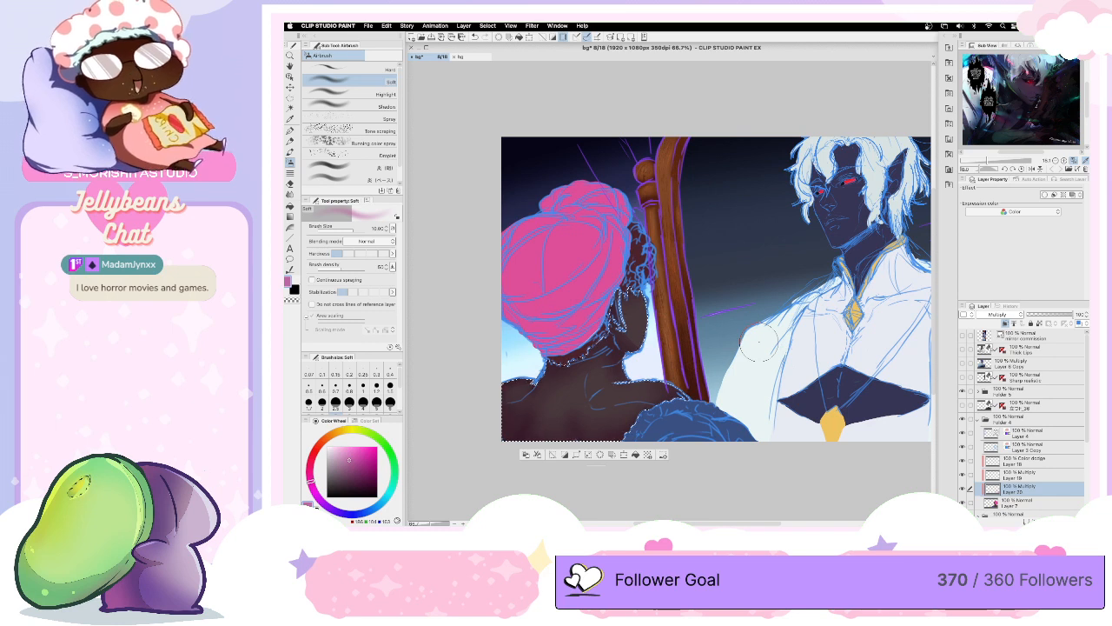
key("ctrl+d")
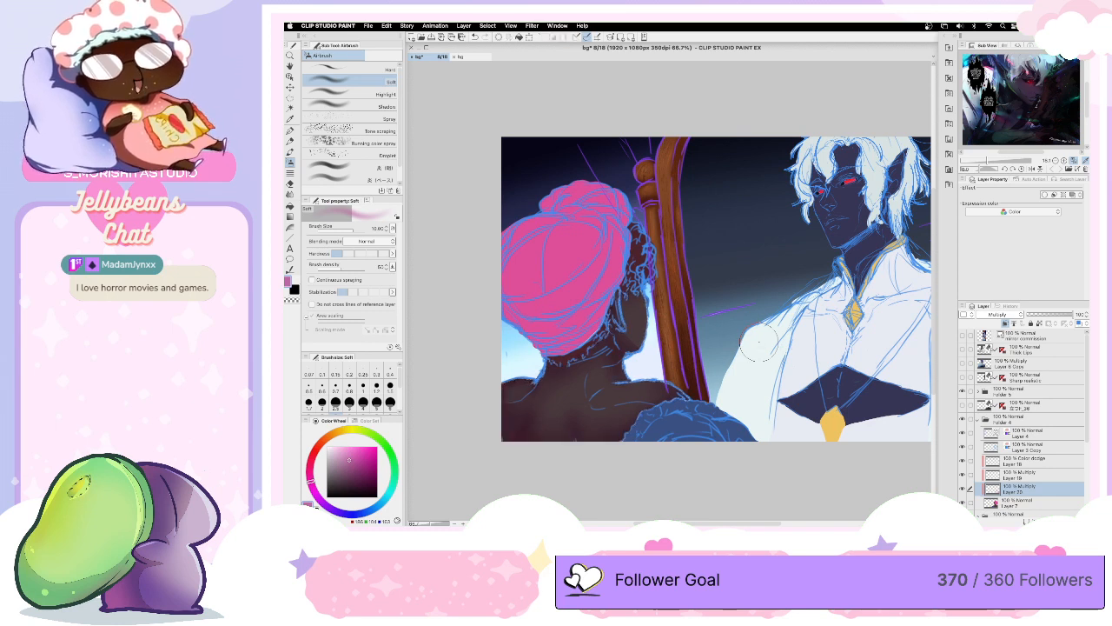
- Hide the figure's blue sketch layer, Layer 2 Copy, and auto-select the hair areas below and beside the headwrap
left_click(292, 107)
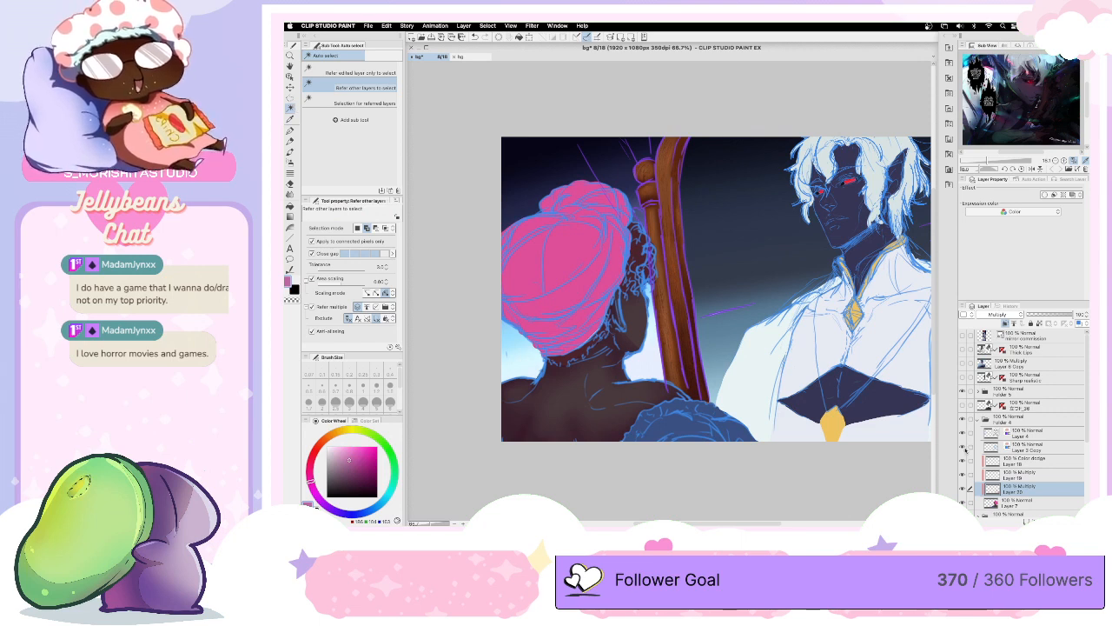
left_click(963, 445)
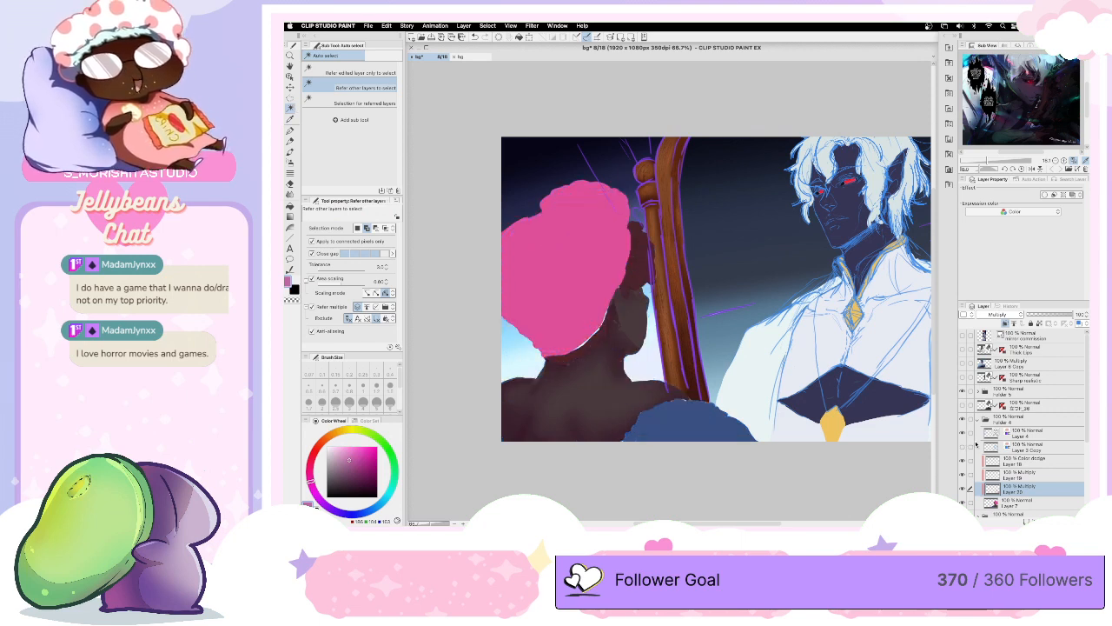
left_click(597, 341)
left_click(650, 254)
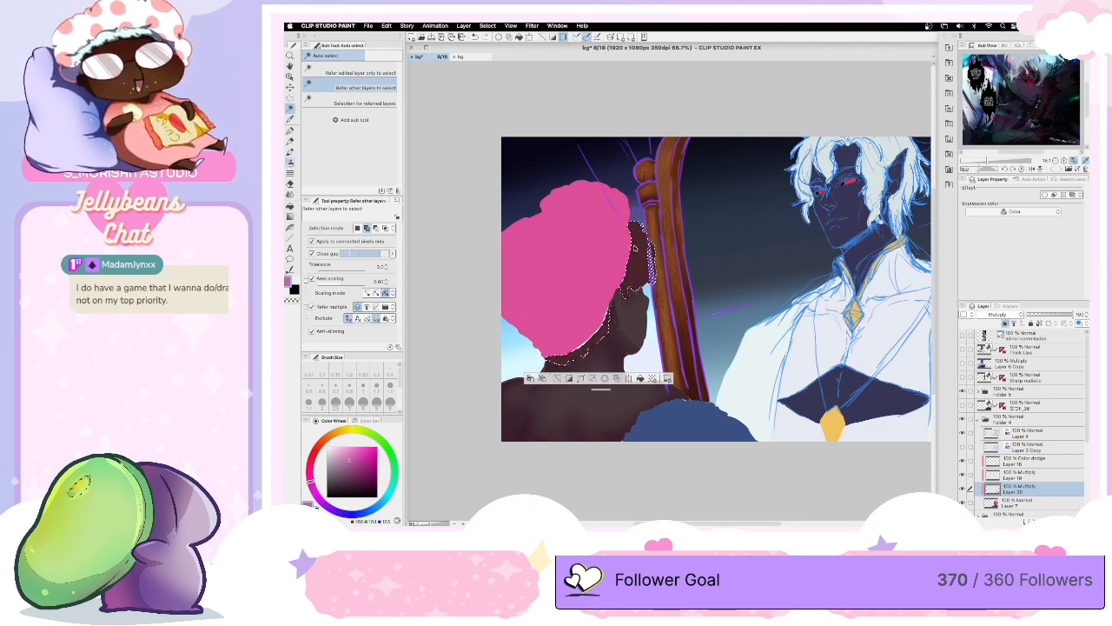
- Shade the selected hair with the Soft airbrush in the same muted pink, and clear the selection
left_click(290, 162)
mouse_move(639, 222)
left_mouse_down()
mouse_move(631, 213)
mouse_move(612, 290)
mouse_move(563, 344)
mouse_move(608, 306)
mouse_move(578, 335)
mouse_move(586, 318)
left_mouse_up()
key("bracketleft")
key("bracketleft")
key("bracketleft")
mouse_move(641, 273)
left_mouse_down()
mouse_move(630, 229)
mouse_move(622, 245)
mouse_move(629, 293)
mouse_move(641, 215)
mouse_move(661, 230)
mouse_move(636, 223)
mouse_move(668, 258)
mouse_move(641, 300)
mouse_move(626, 295)
mouse_move(665, 274)
left_mouse_up()
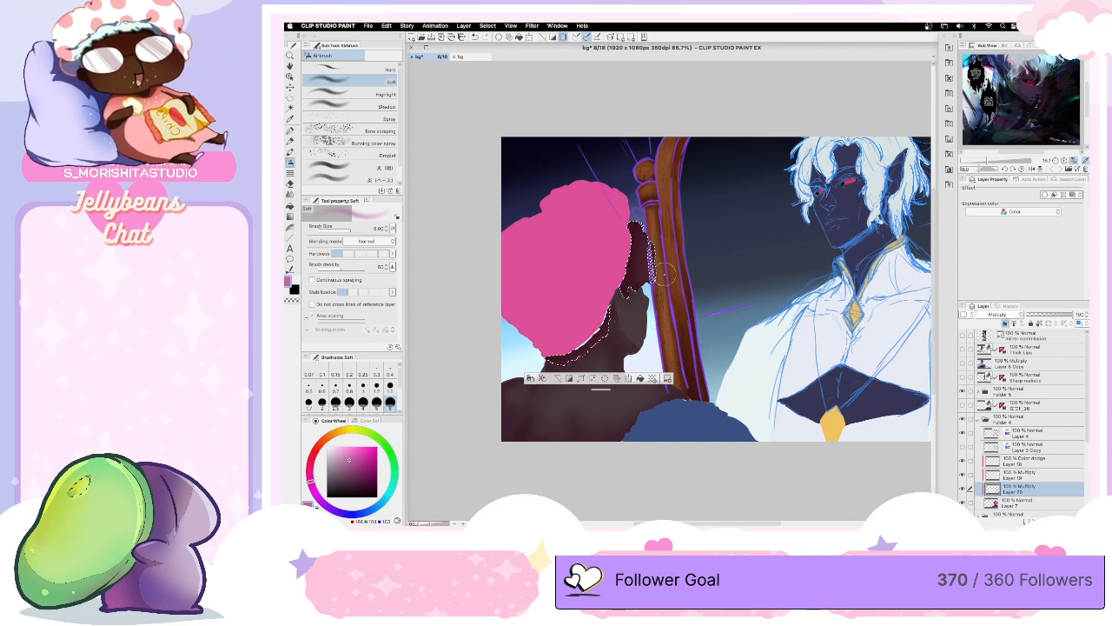
key("super+d")
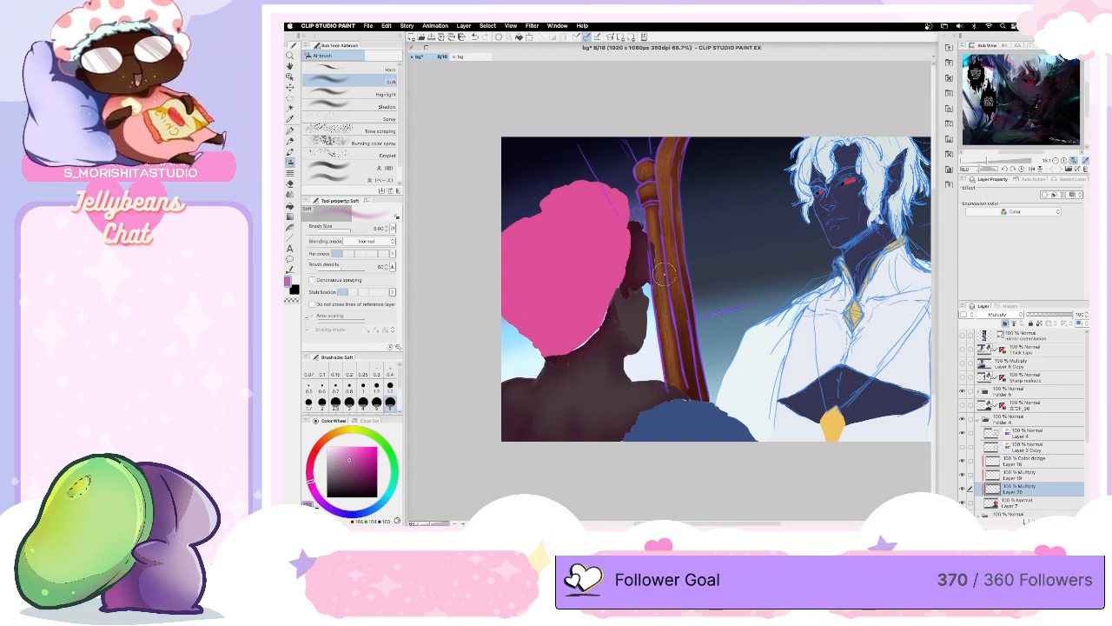
- Auto-select the pink headwrap and expand the selection by 0.20 mm
left_click(291, 106)
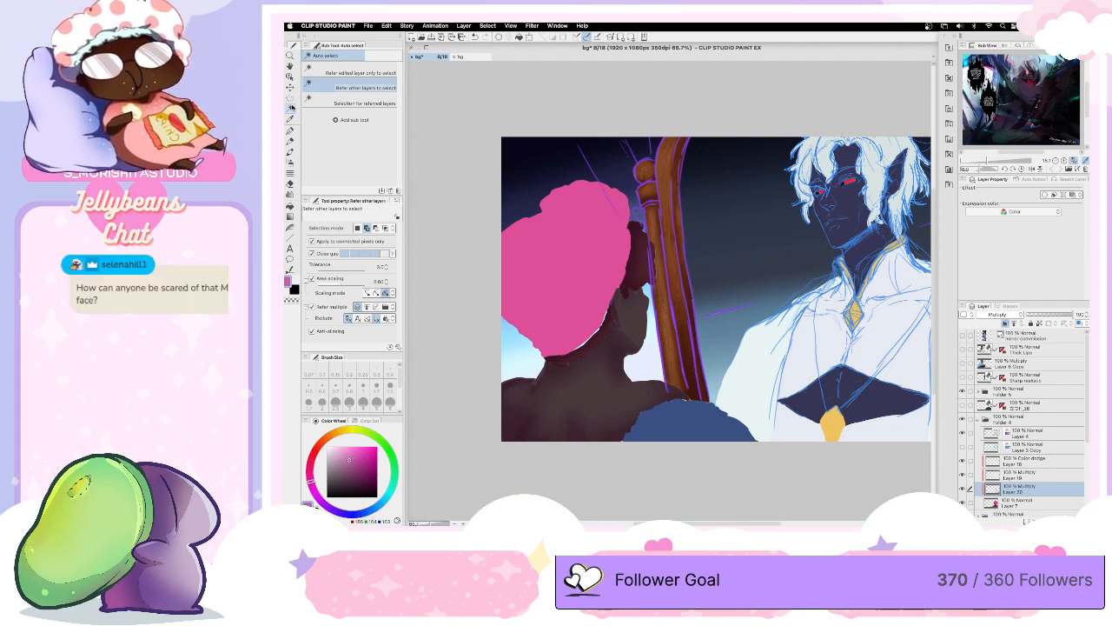
left_click(582, 296)
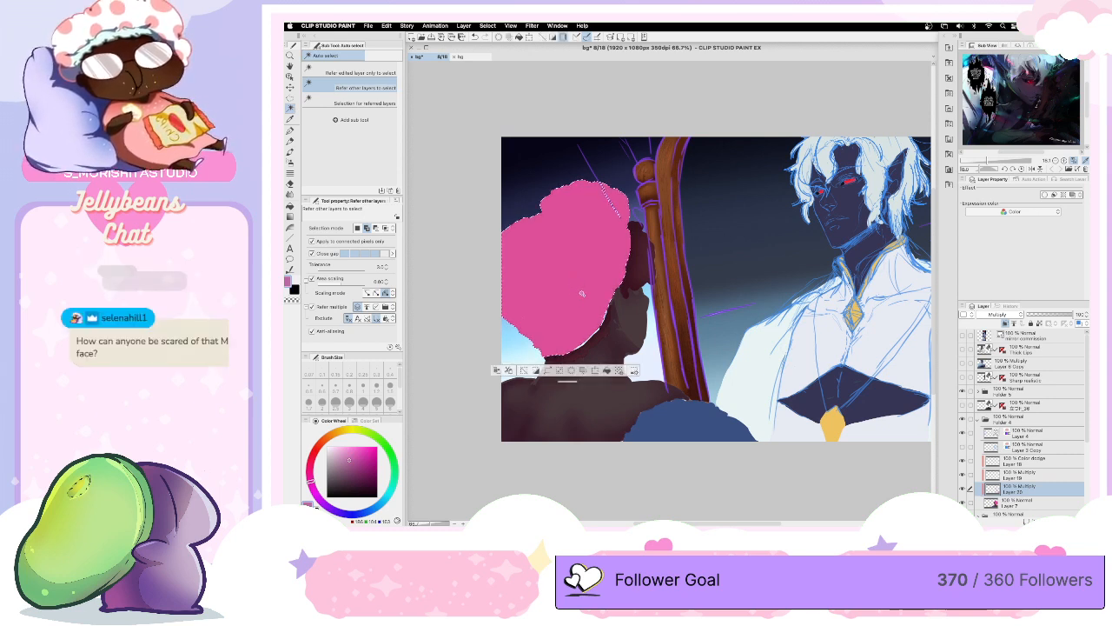
left_click(545, 369)
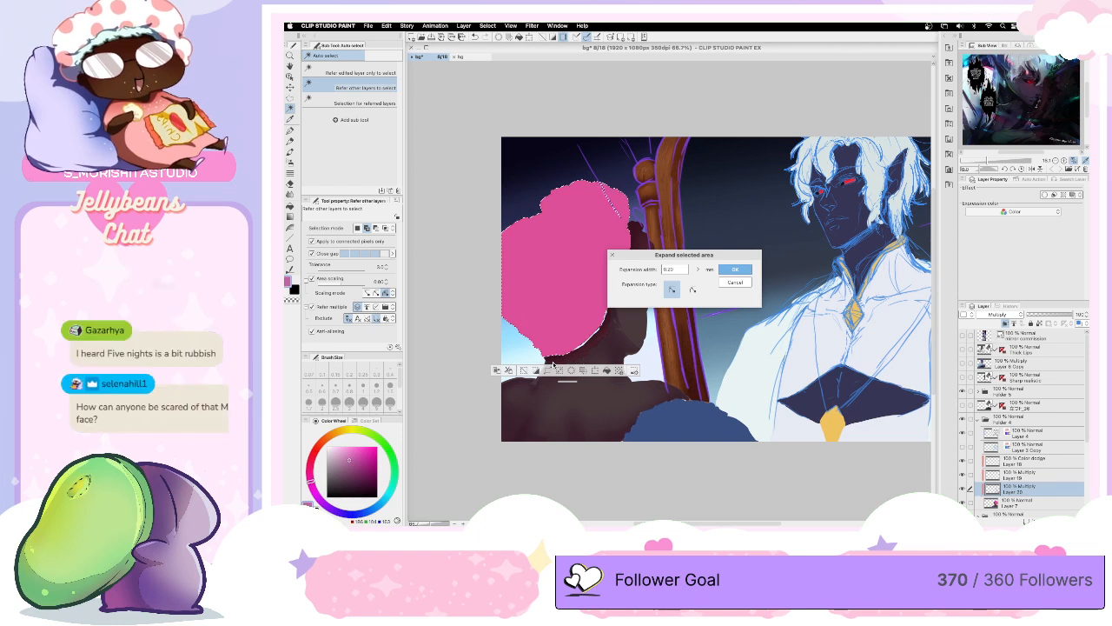
left_click(736, 270)
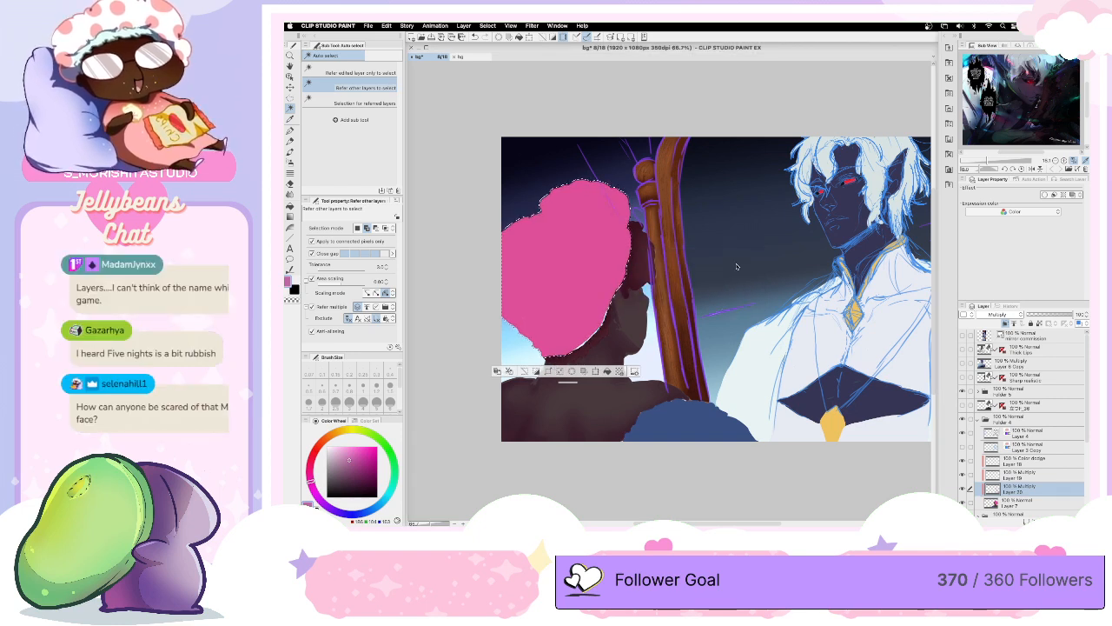
- Show the figure's blue sketch lines and airbrush the first soft shadows onto the selected headwrap and its top knot
left_click(292, 163)
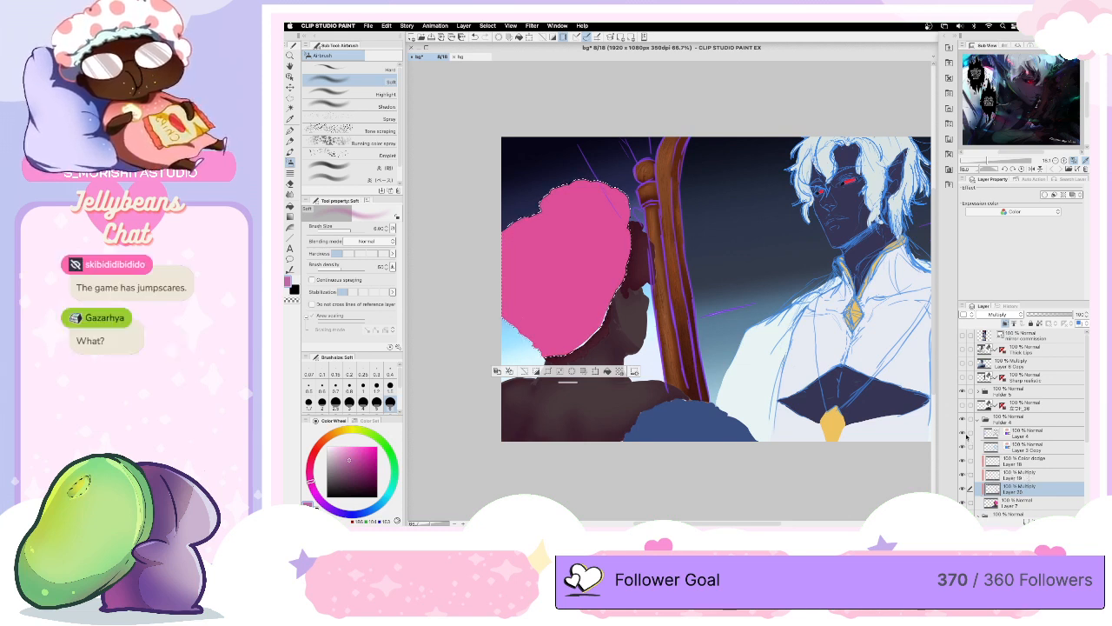
left_click(966, 436)
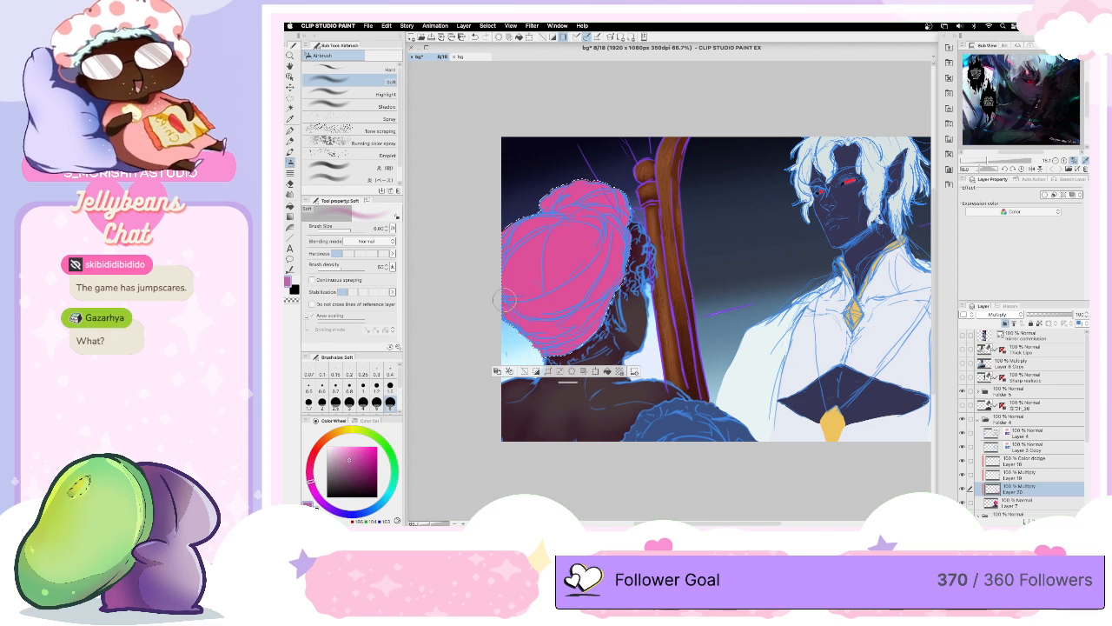
mouse_move(504, 299)
left_mouse_down()
mouse_move(522, 277)
mouse_move(499, 278)
mouse_move(527, 296)
mouse_move(545, 282)
mouse_move(506, 284)
mouse_move(529, 293)
mouse_move(570, 277)
mouse_move(530, 286)
mouse_move(552, 275)
mouse_move(554, 225)
mouse_move(505, 267)
mouse_move(496, 292)
mouse_move(534, 243)
mouse_move(510, 232)
mouse_move(516, 224)
mouse_move(564, 217)
mouse_move(499, 249)
mouse_move(547, 223)
mouse_move(592, 237)
mouse_move(563, 266)
mouse_move(579, 272)
mouse_move(603, 227)
mouse_move(549, 283)
left_mouse_up()
key("bracketleft")
key("bracketleft")
key("bracketright")
left_click_drag(550, 205, 615, 219)
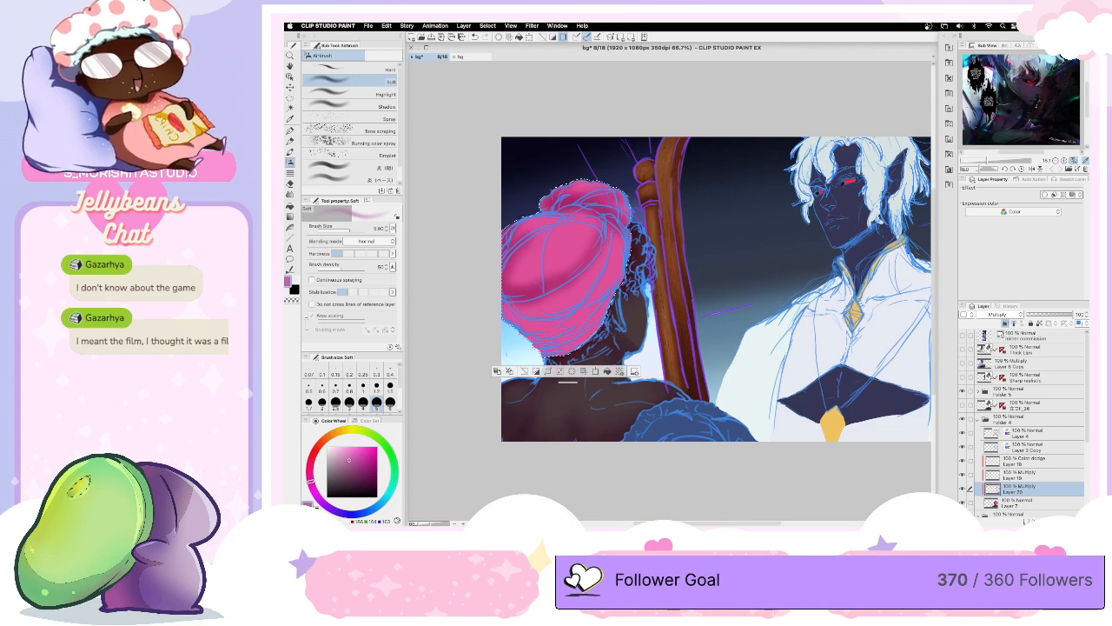
key("Tab")
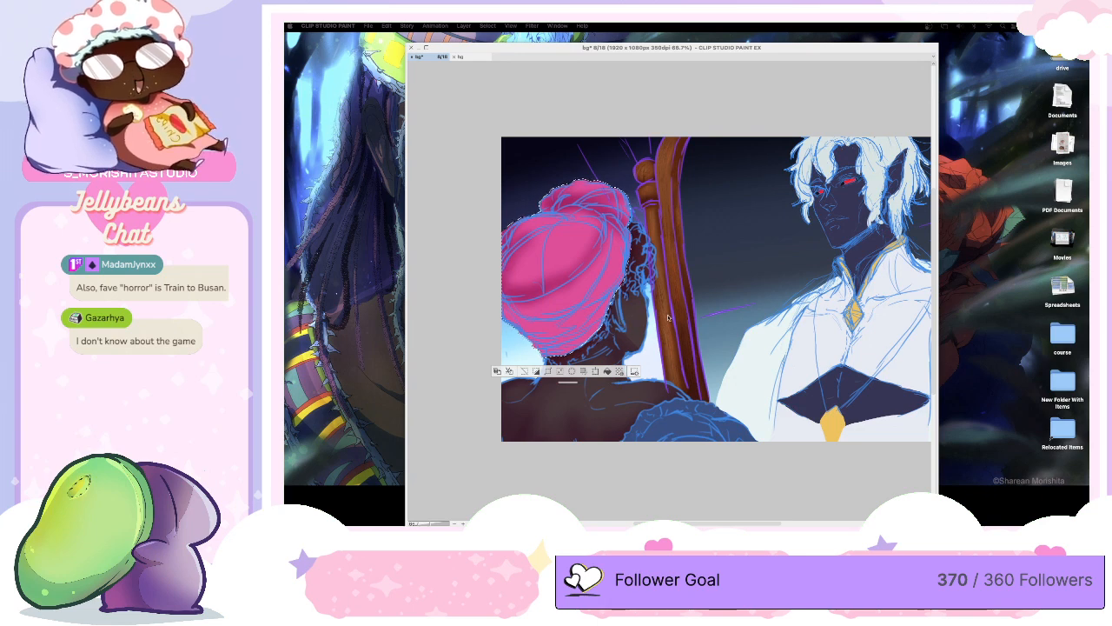
key("Tab")
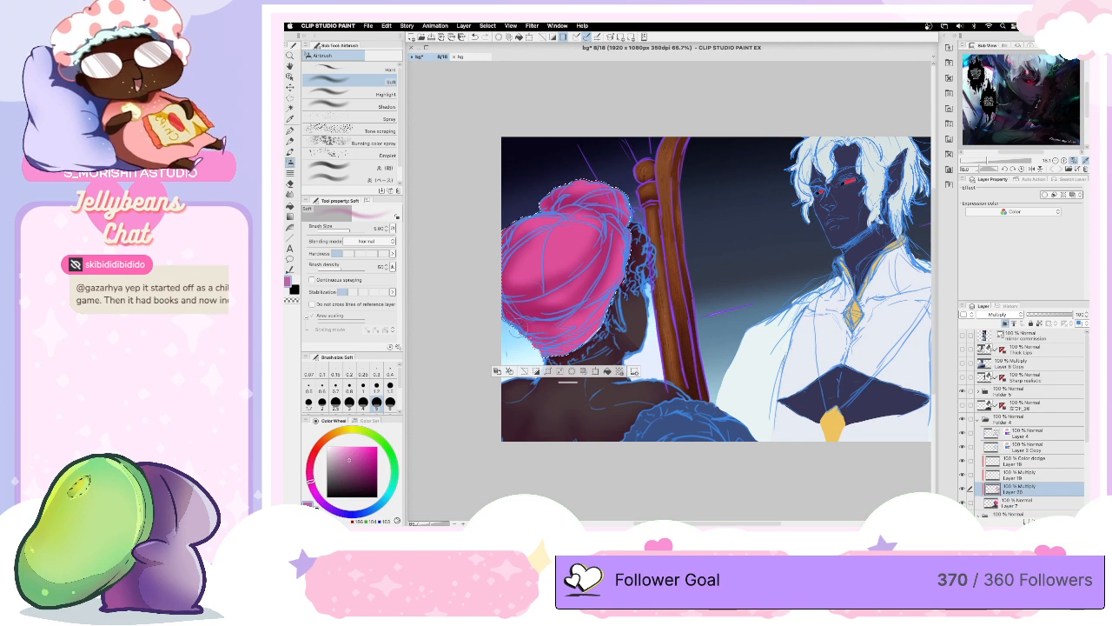
- Deepen the shadows along the headwrap's folds and top knot with the Soft airbrush at varying sizes
key("]")
key("[")
key("[")
key("[")
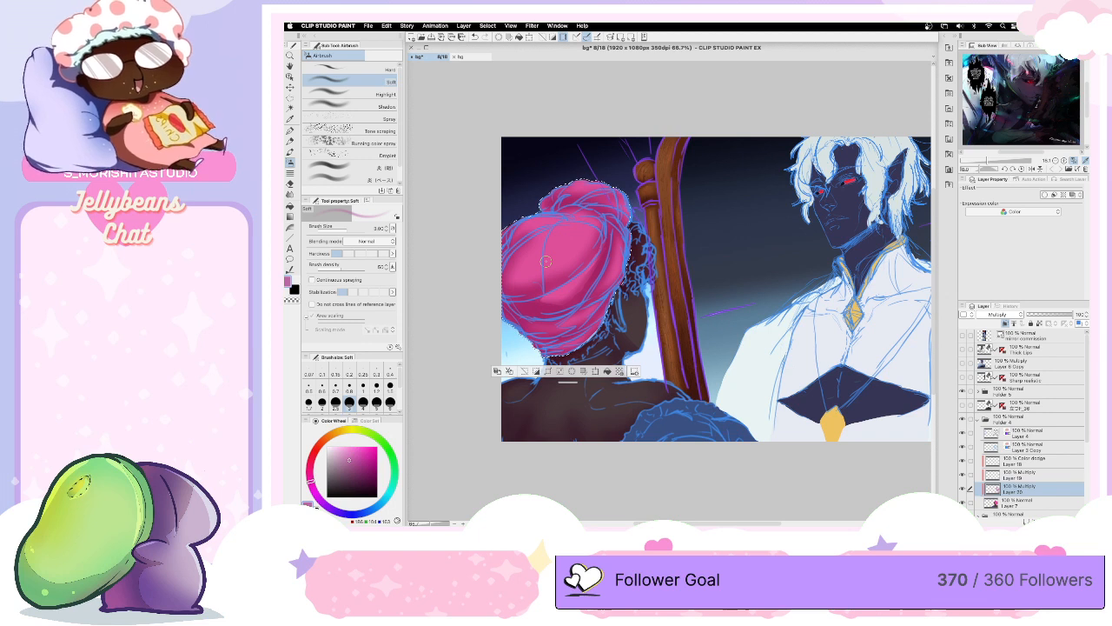
key("bracketright")
key("bracketright")
key("bracketright")
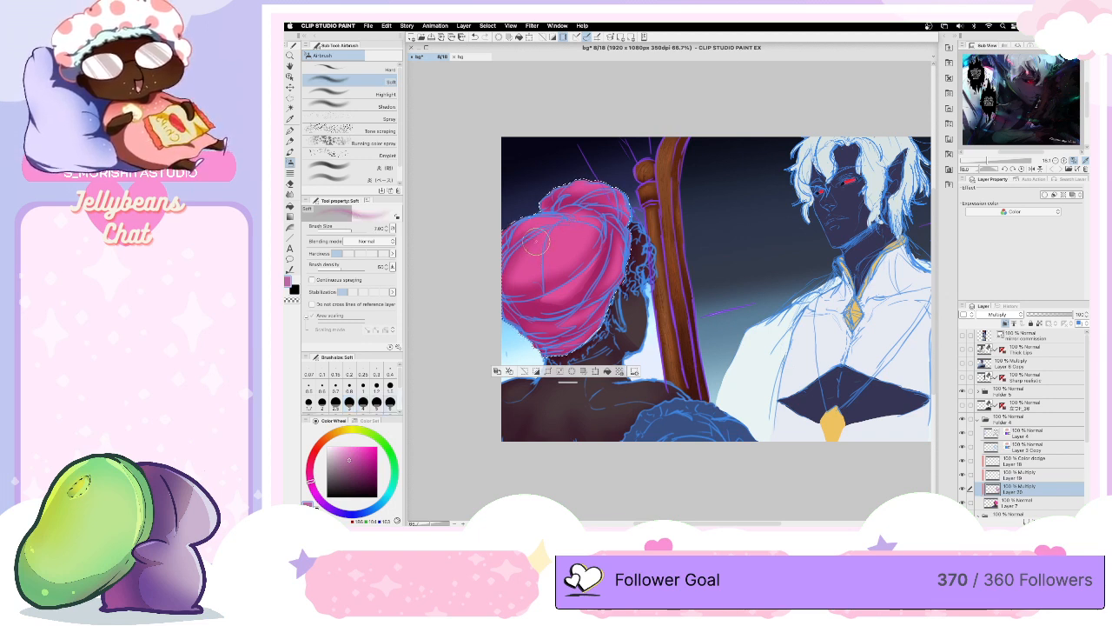
left_click_drag(536, 261, 577, 208)
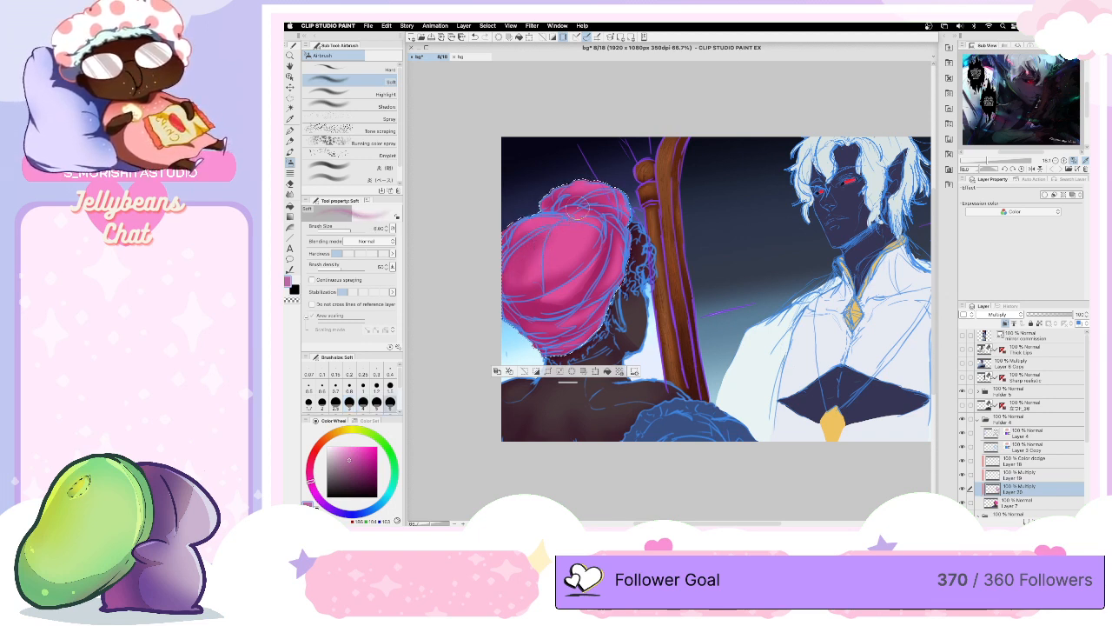
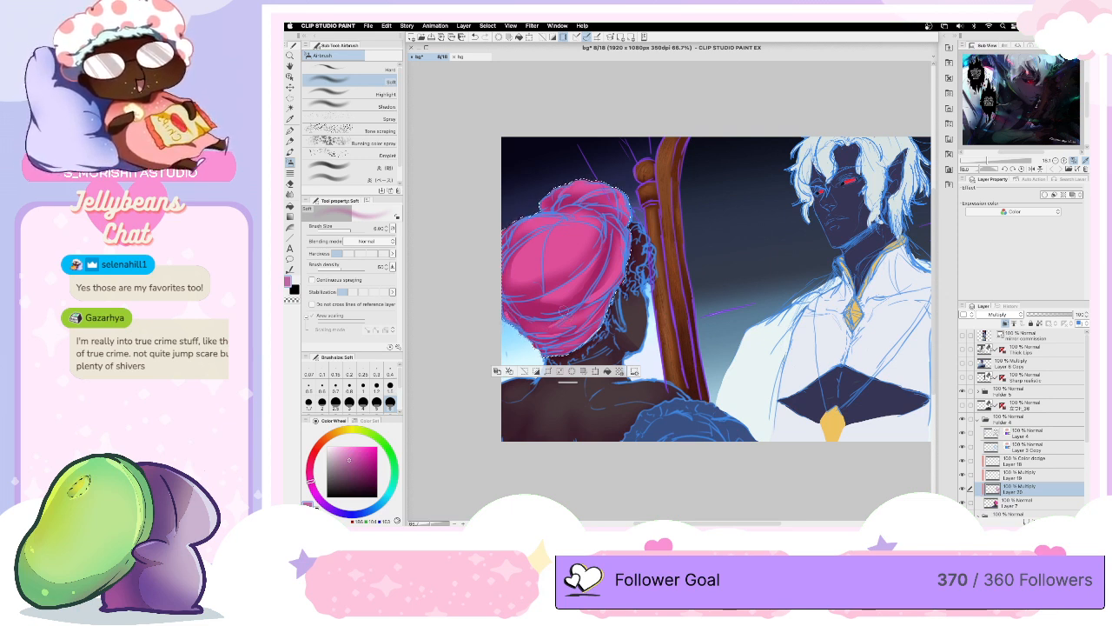
- Undo the last airbrush stroke on the headwrap and clear the selection
key("super+z")
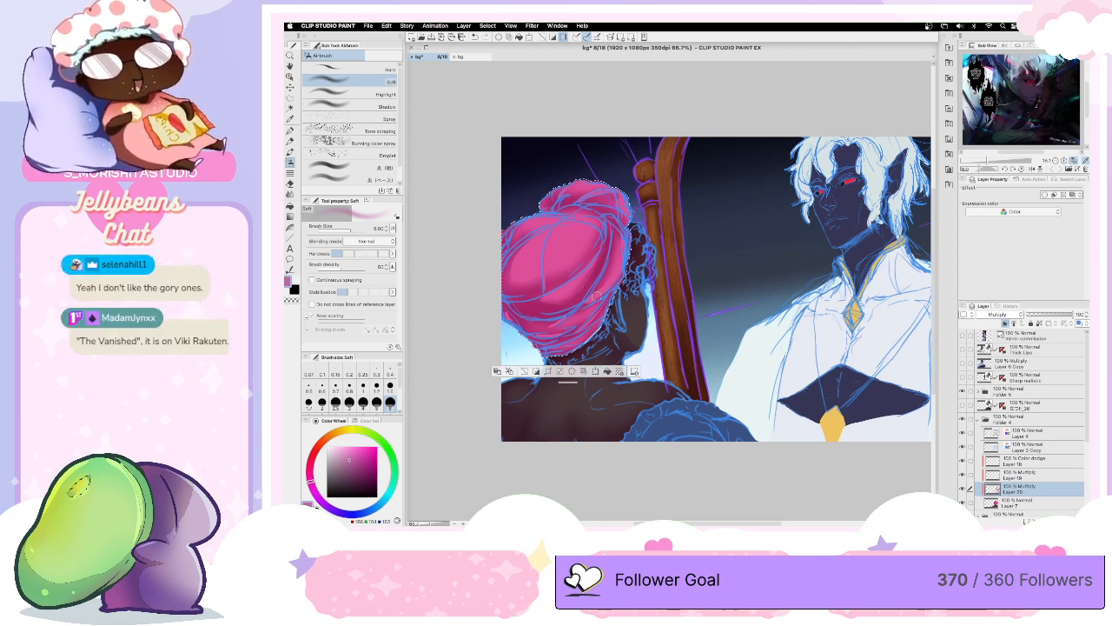
key("super+d")
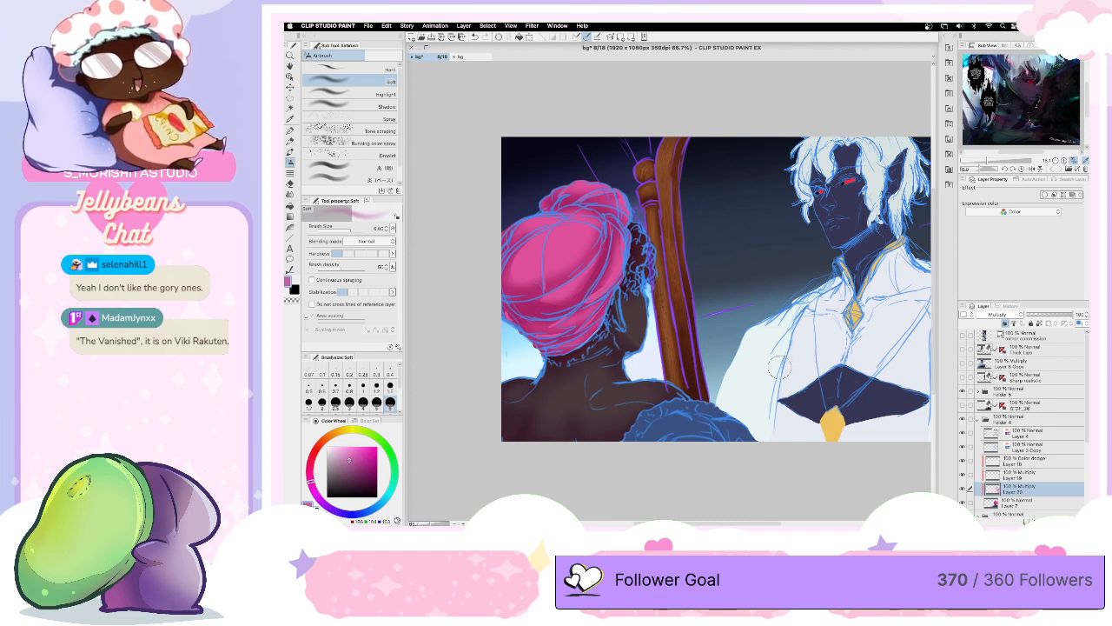
- Auto-select the main blue areas of the garment over the turbaned figure's shoulder
left_click_drag(791, 364, 720, 345)
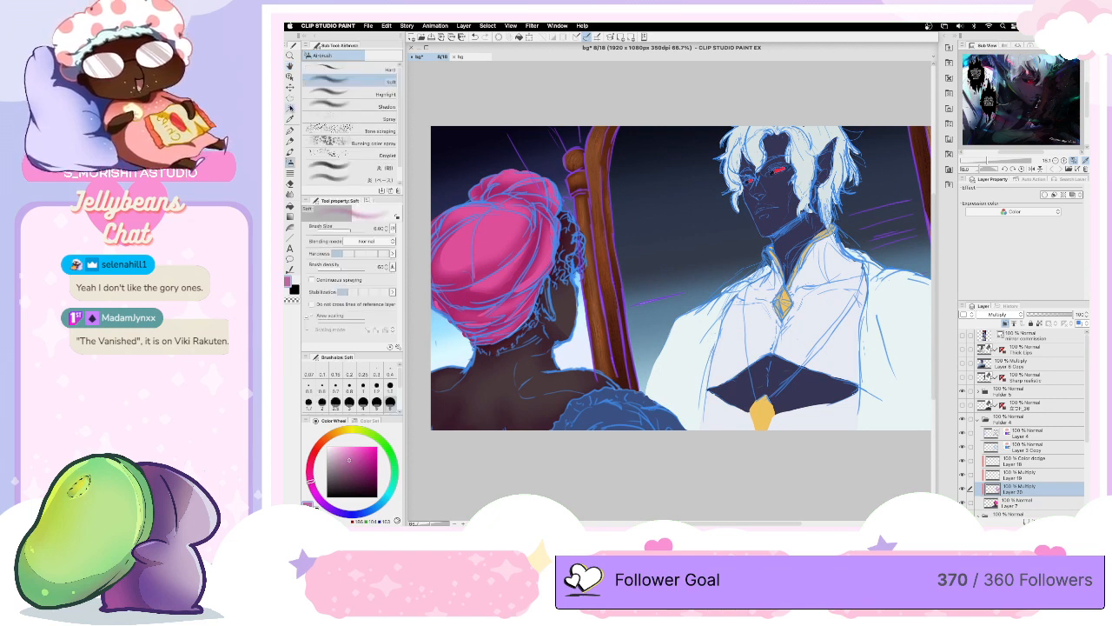
left_click(291, 110)
left_click(599, 415)
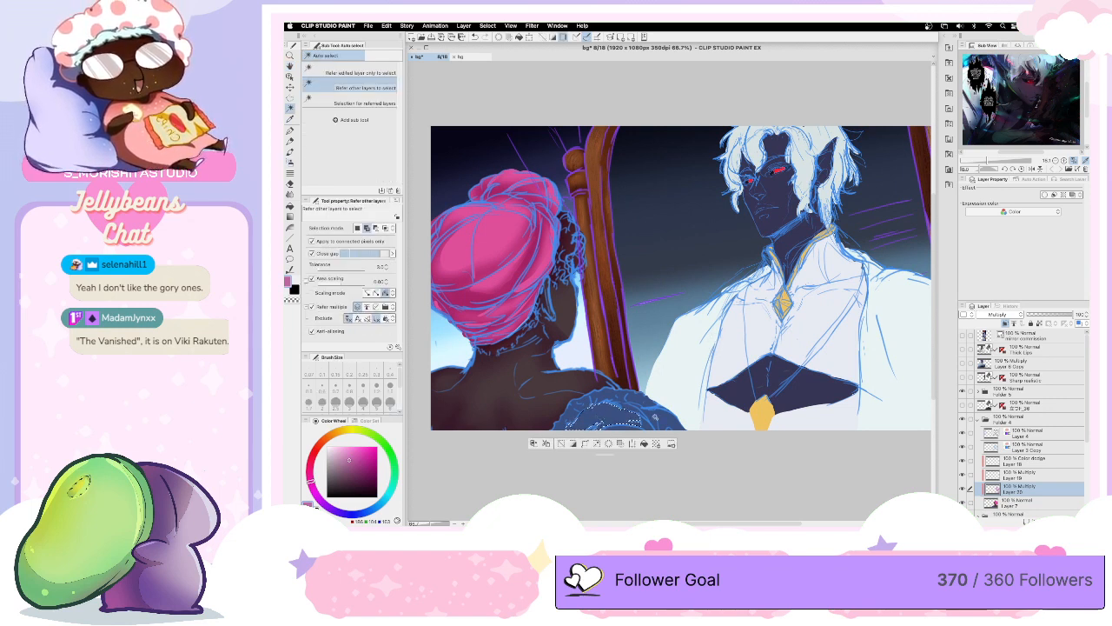
left_click(666, 417)
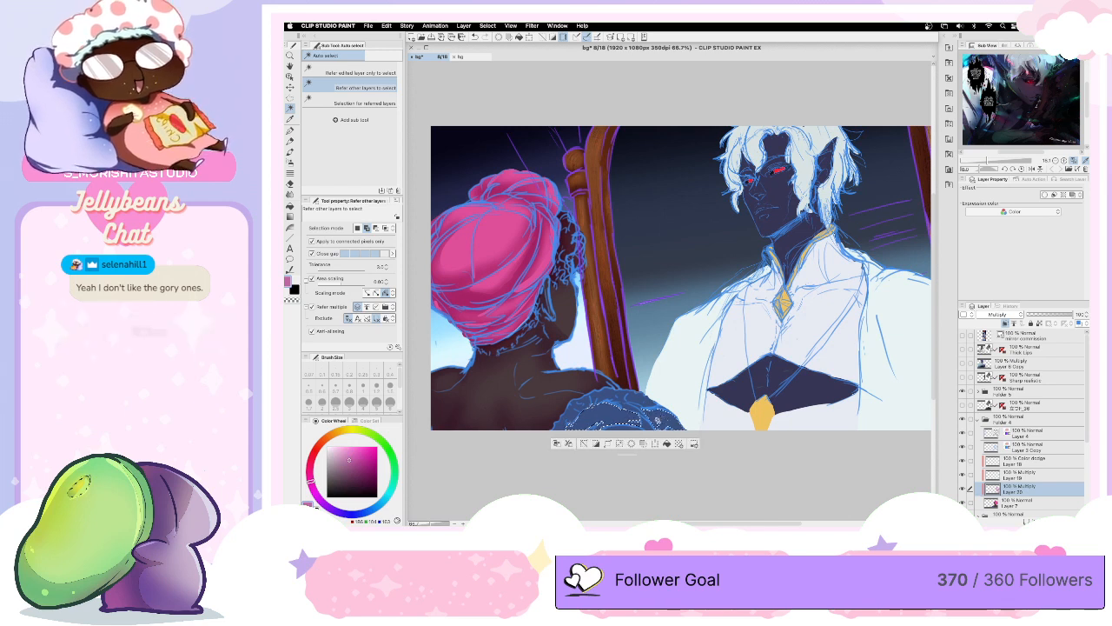
left_click(623, 417)
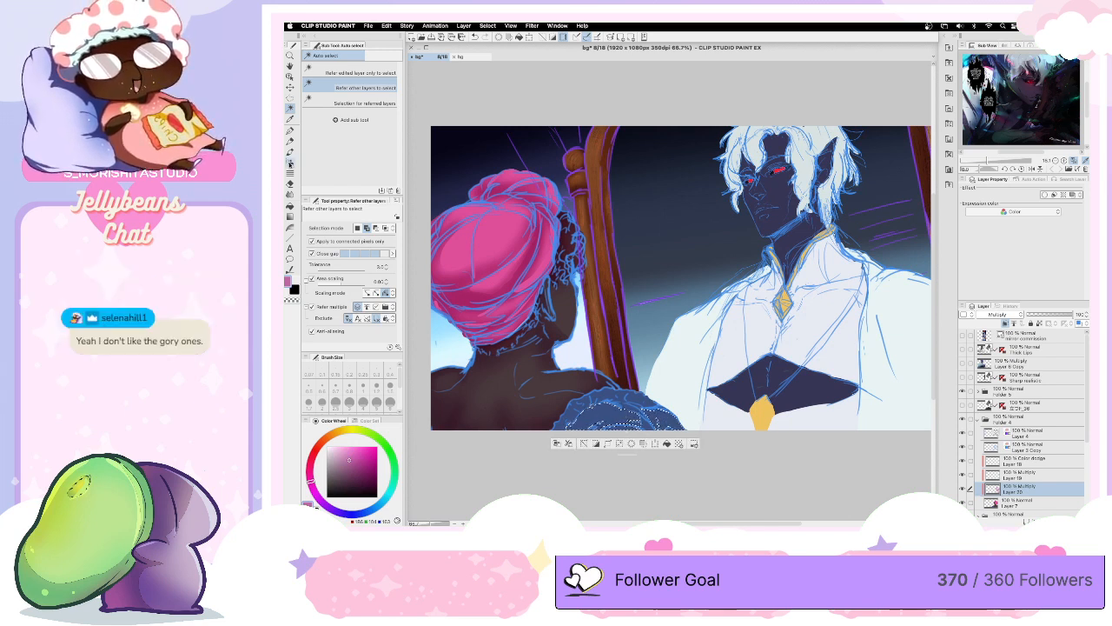
- Shade the selected blue garment with the Soft airbrush in a muted teal green, and clear the selection
key("b")
left_click(395, 479)
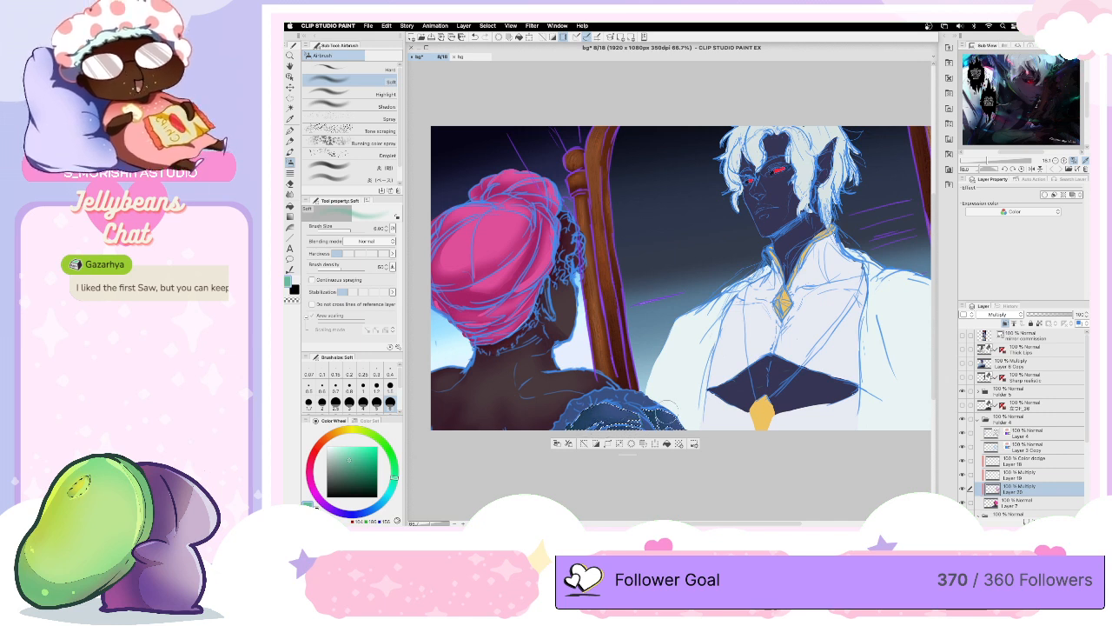
key("ctrl+d")
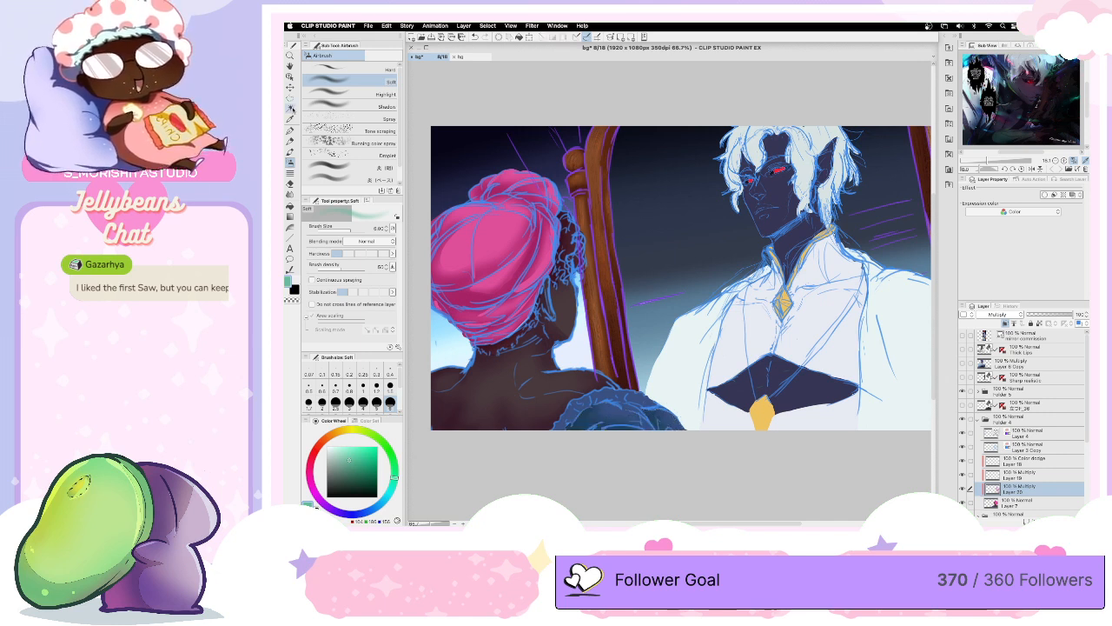
- Auto-select the pieces of the blue garment's ruffled trim along its upper edge
left_click(292, 108)
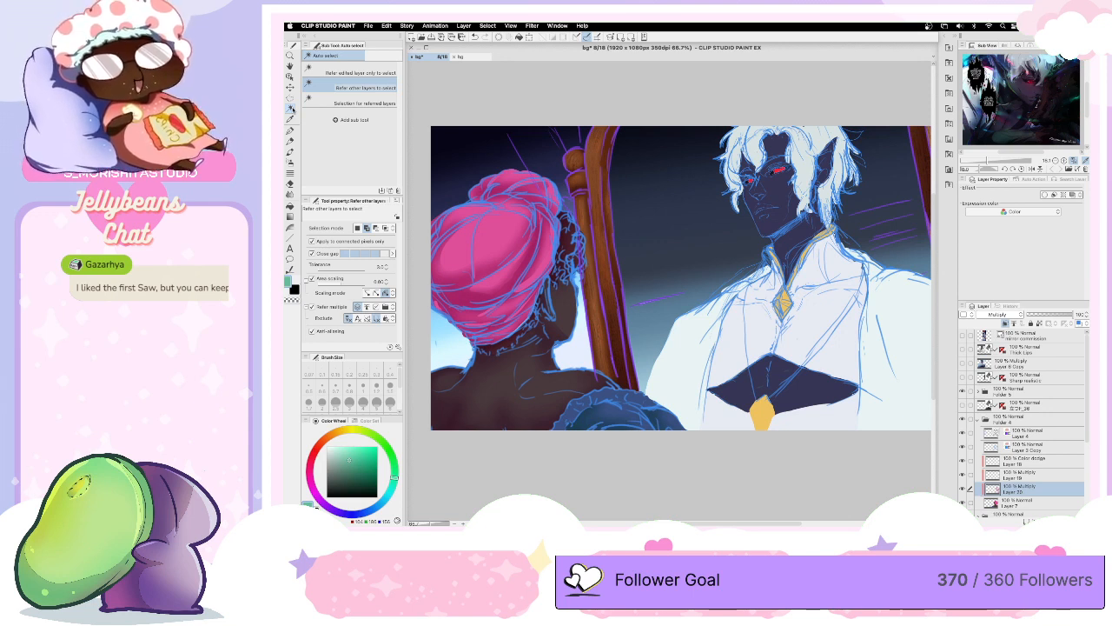
left_click(574, 415)
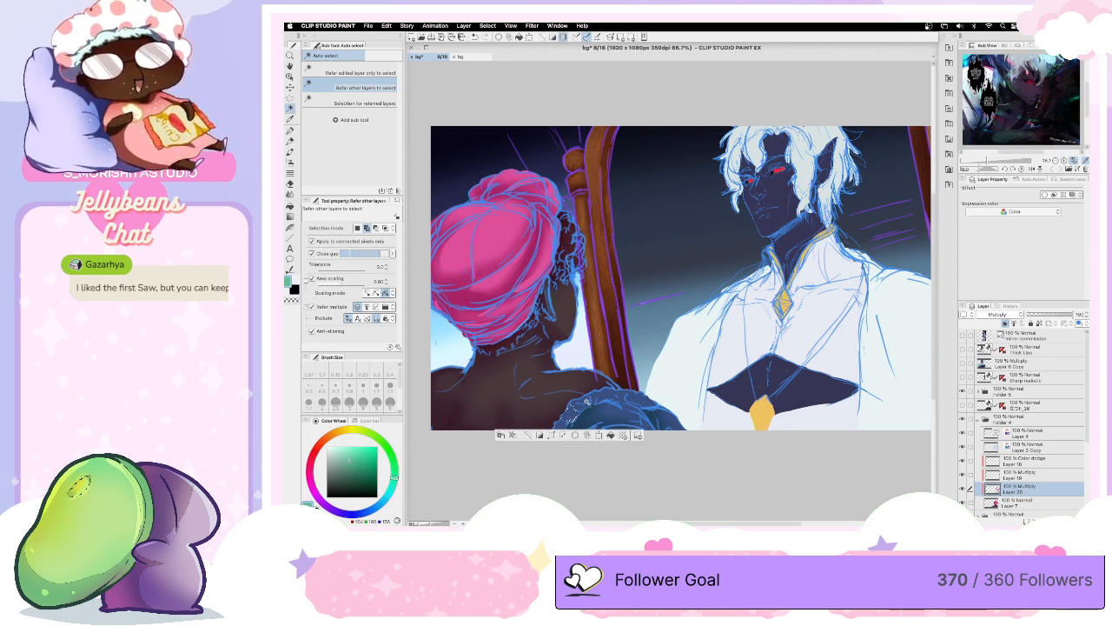
left_click(586, 407)
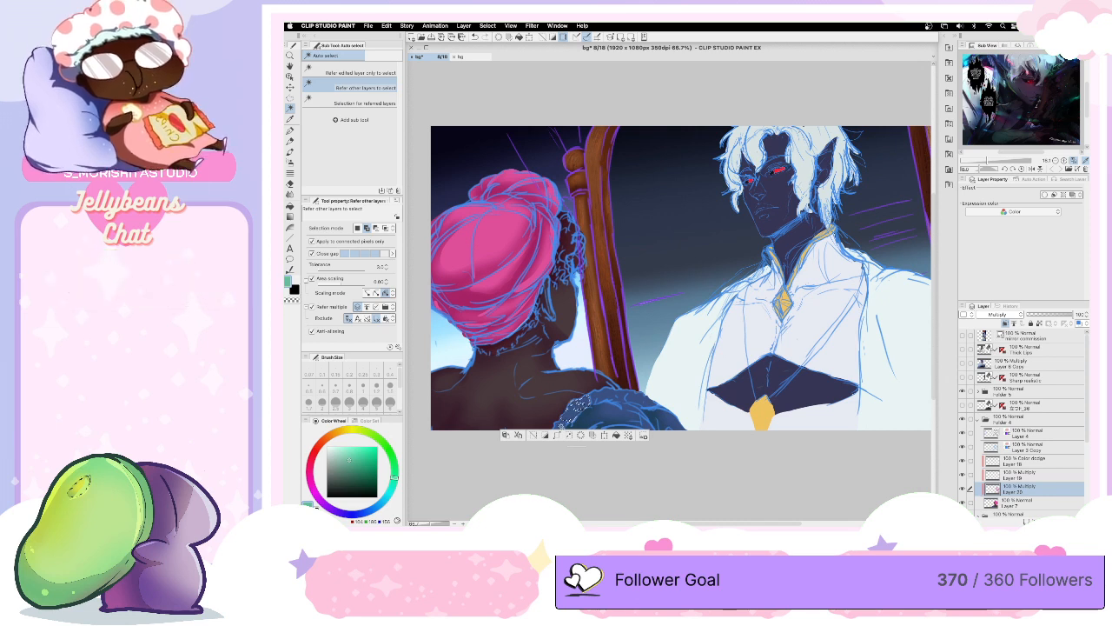
left_click(608, 402)
left_click(639, 405)
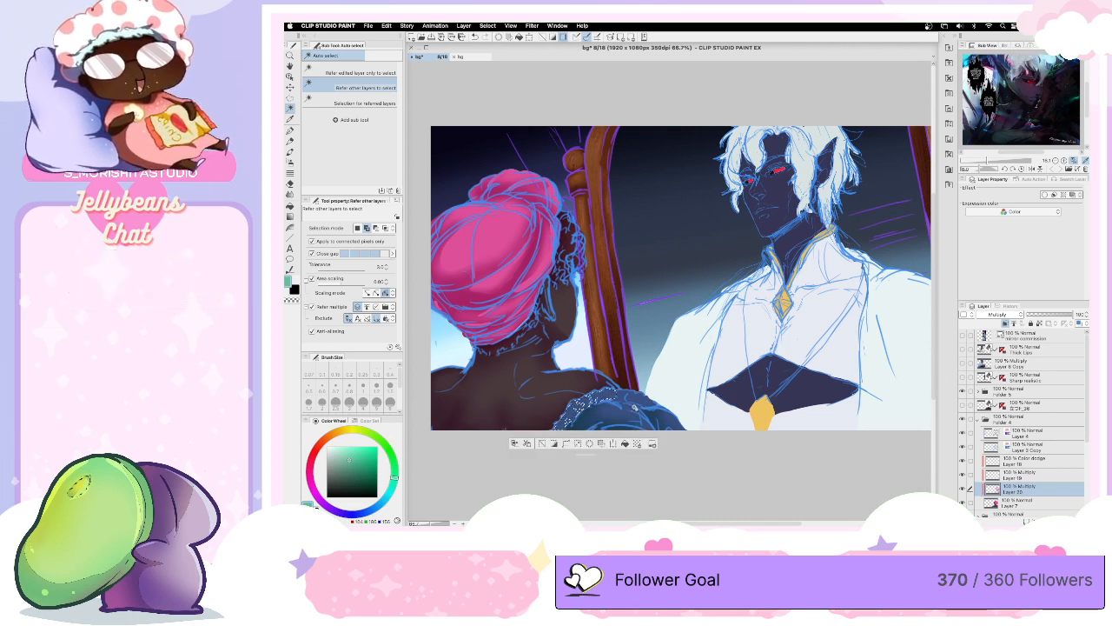
left_click(637, 398)
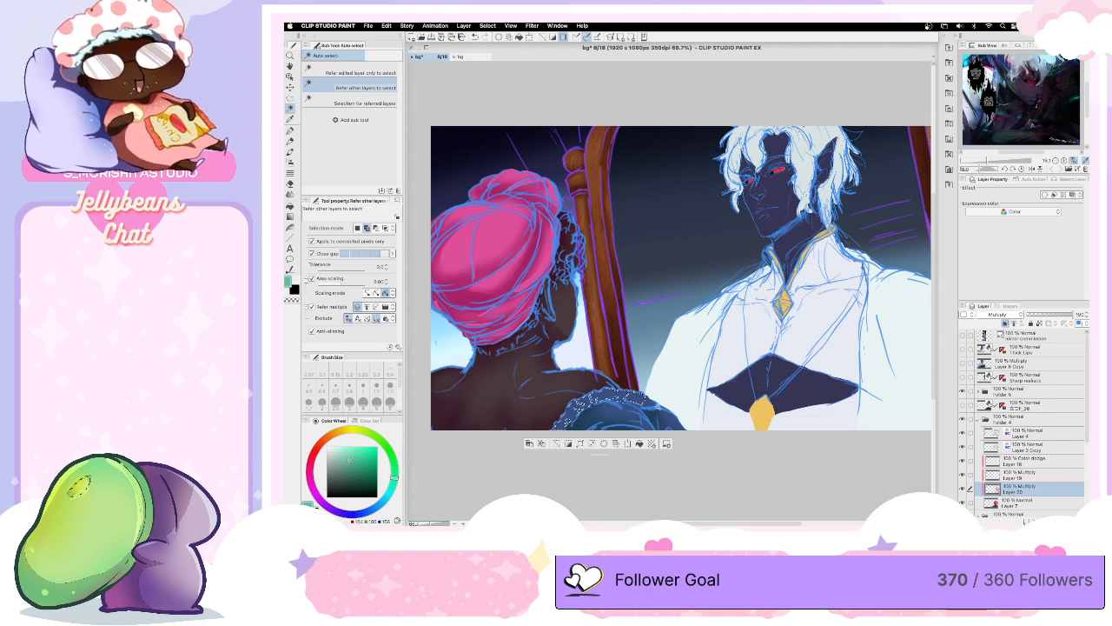
left_click(652, 405)
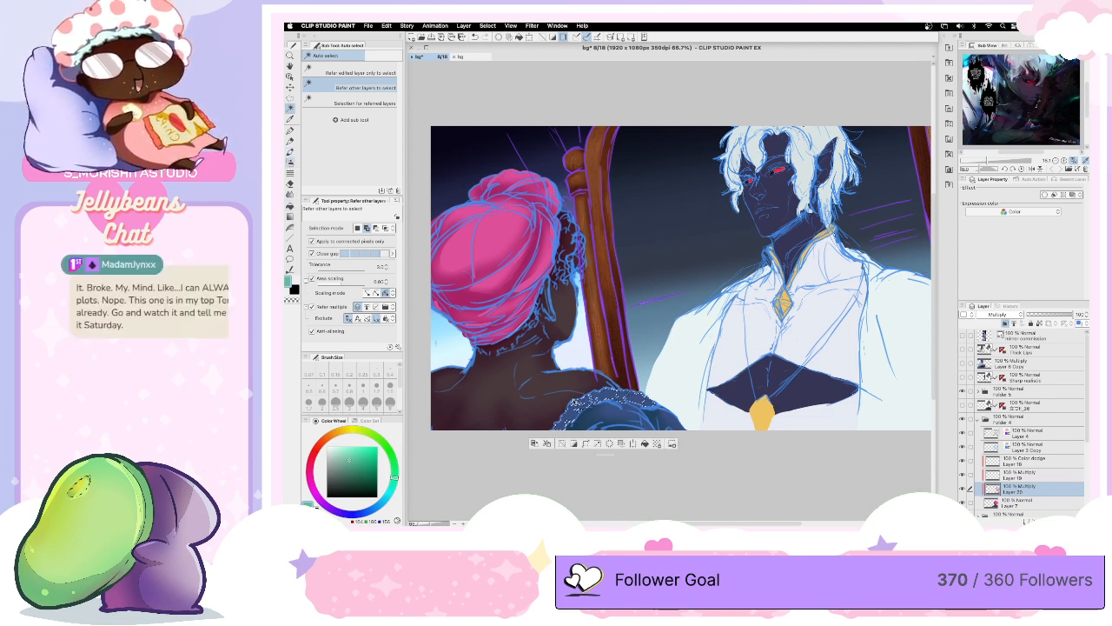
- Shade the selected ruffled trim in the same teal green with the Soft airbrush reduced to size 1.70, and clear the selection
left_click(291, 163)
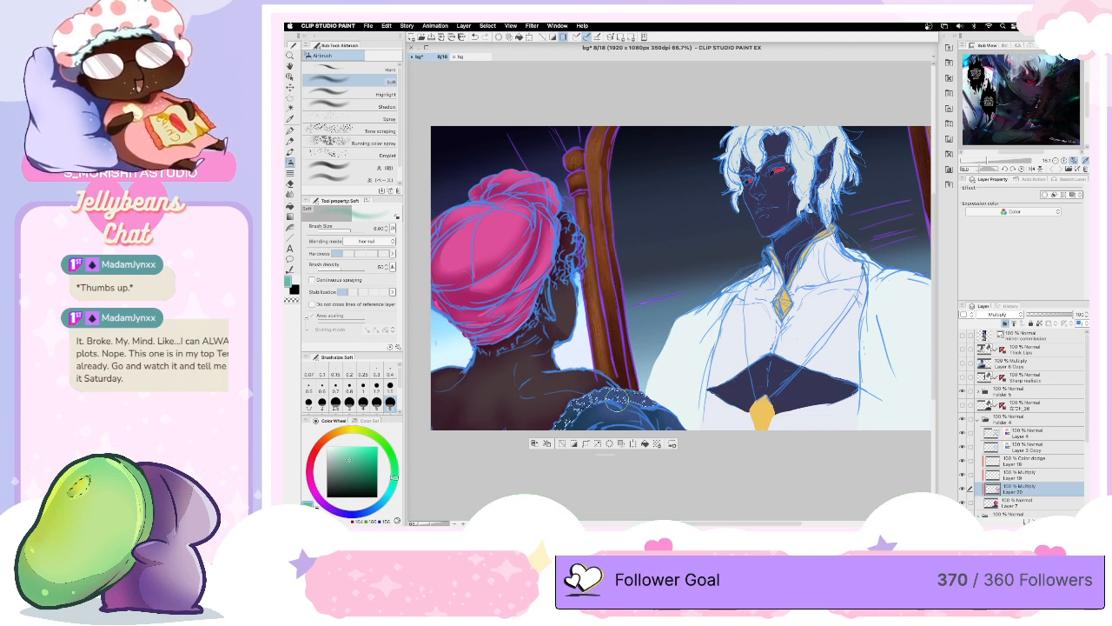
key("bracketleft")
key("bracketleft")
key("bracketleft")
key("bracketleft")
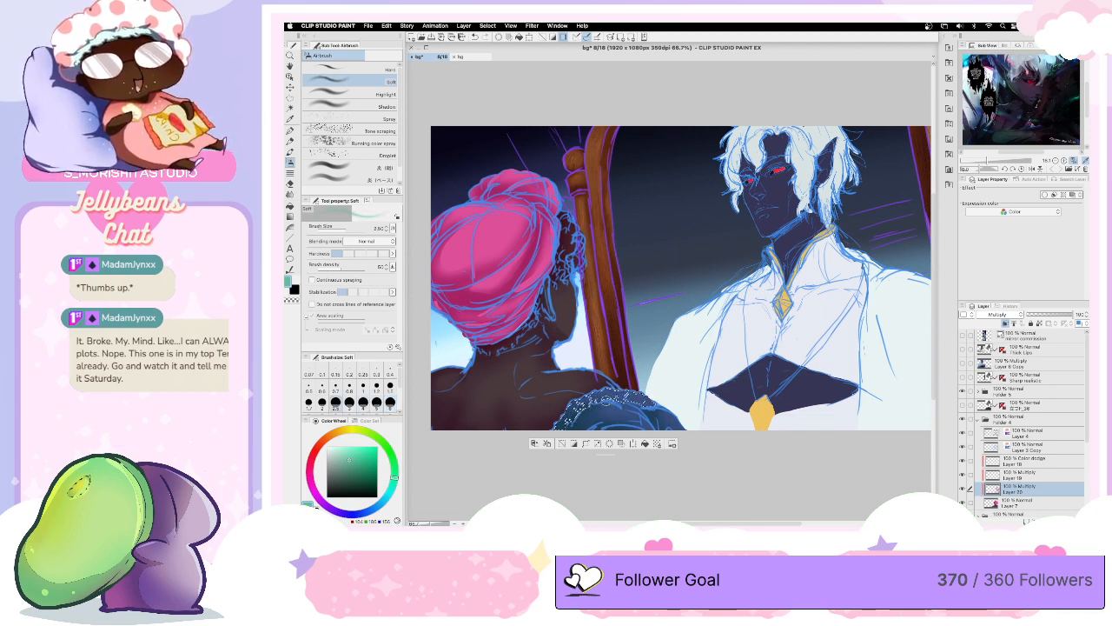
key("bracketleft")
key("bracketleft")
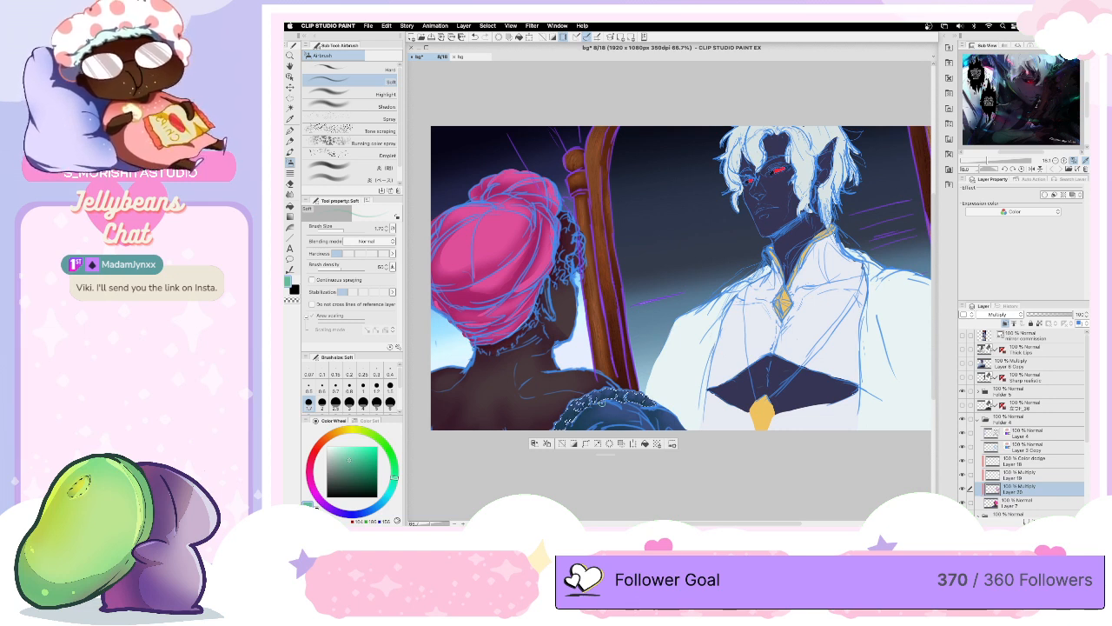
key("super+d")
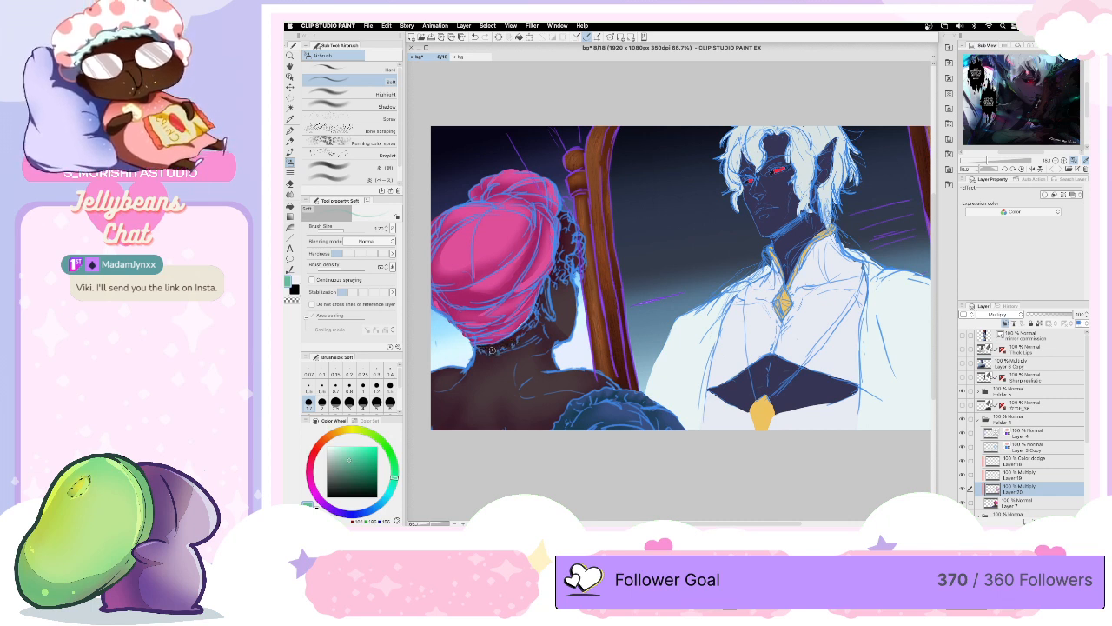
- Make the Multiply Layer 19 active and hide the soft shading on Layer 20
left_click_drag(326, 446, 318, 447)
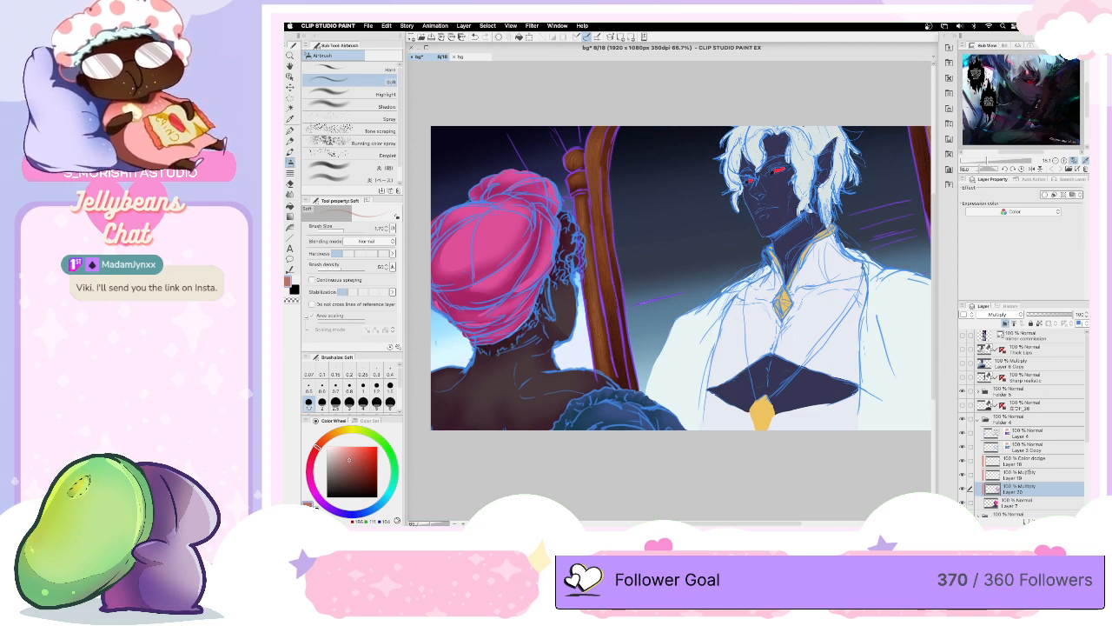
left_click(1022, 475)
left_click(962, 477)
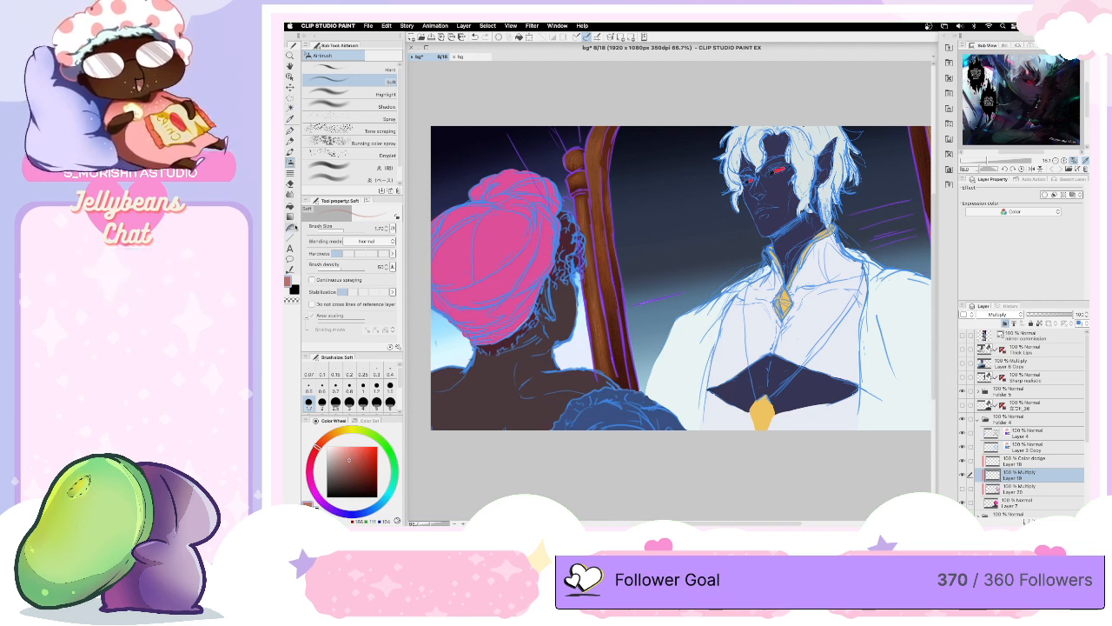
- Add hard-edged muted purple shadows to the headwrap, its top knot and the figure's skin with the freehand Fill sub tool
left_click(291, 206)
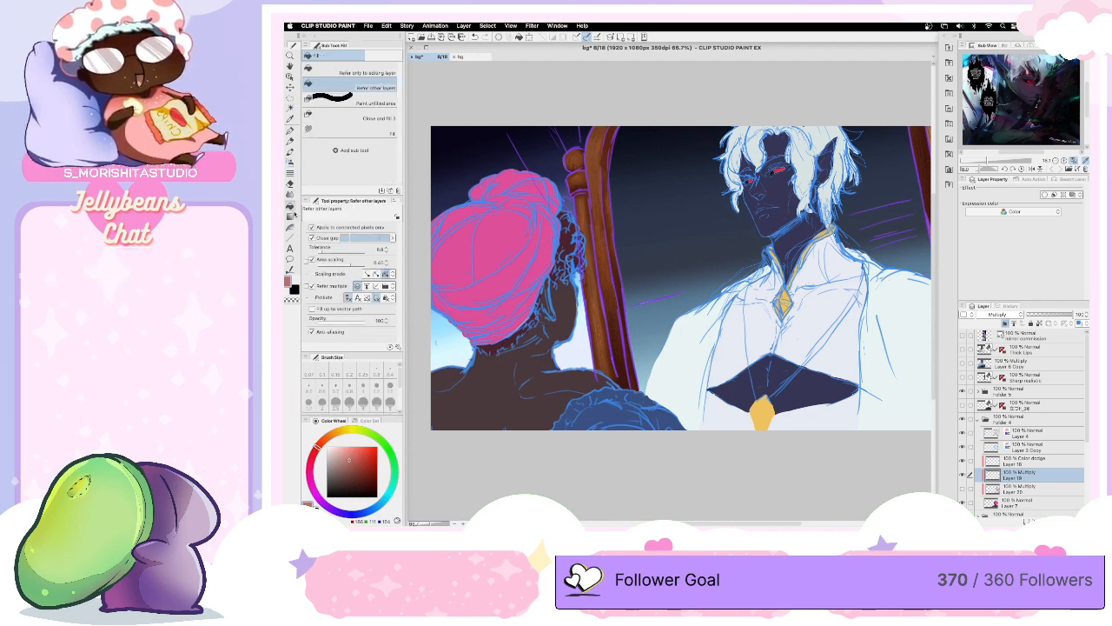
left_click(382, 132)
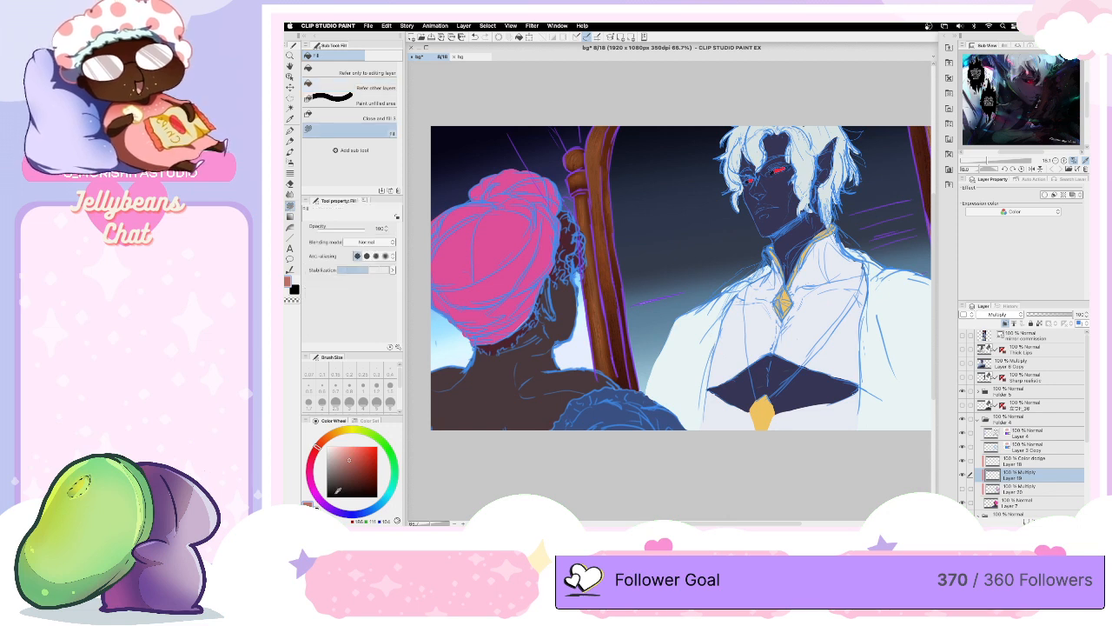
left_click(315, 491)
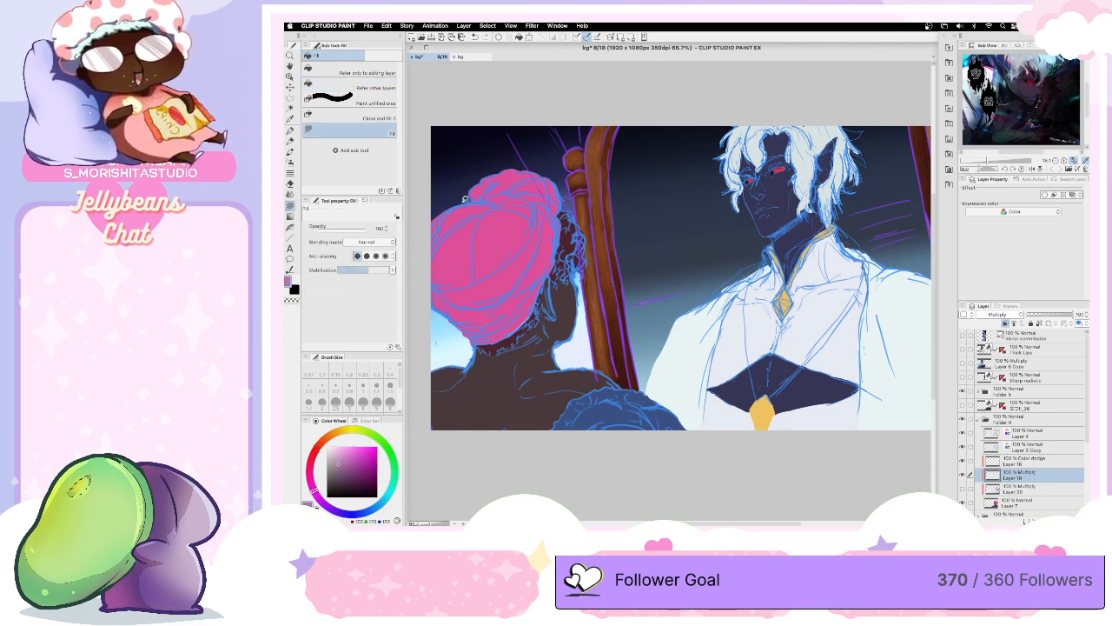
mouse_move(451, 255)
left_mouse_down()
mouse_move(530, 246)
mouse_move(515, 285)
mouse_move(522, 302)
mouse_move(544, 301)
mouse_move(527, 364)
mouse_move(548, 384)
mouse_move(586, 386)
mouse_move(496, 467)
mouse_move(420, 424)
mouse_move(427, 393)
mouse_move(446, 387)
mouse_move(470, 346)
mouse_move(435, 287)
mouse_move(479, 198)
left_mouse_up()
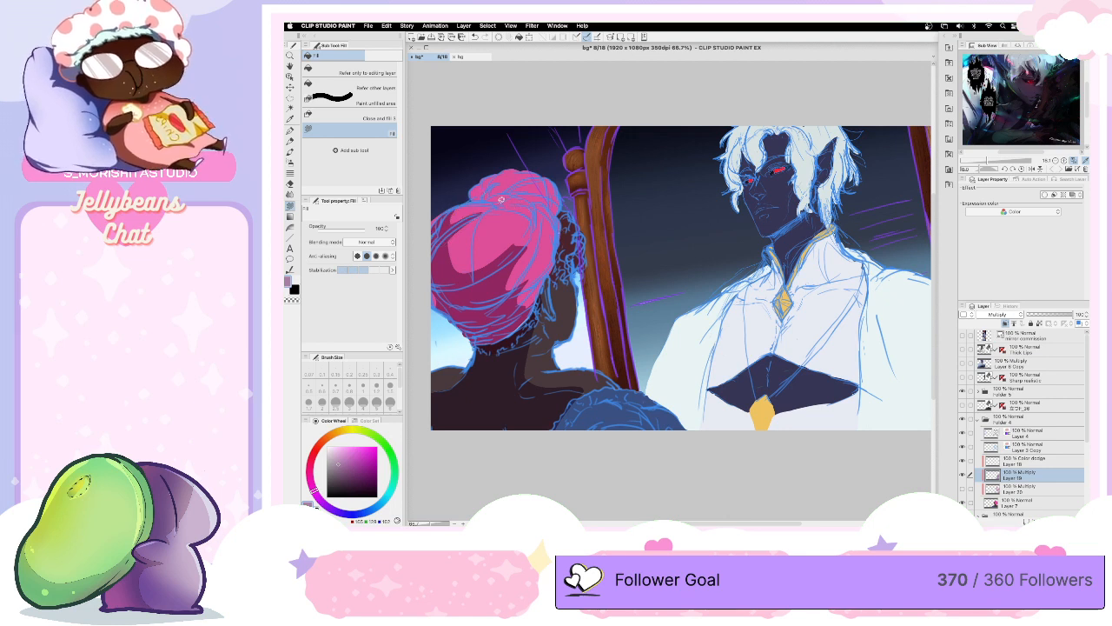
mouse_move(538, 195)
left_mouse_down()
mouse_move(489, 202)
mouse_move(523, 158)
mouse_move(510, 171)
left_mouse_up()
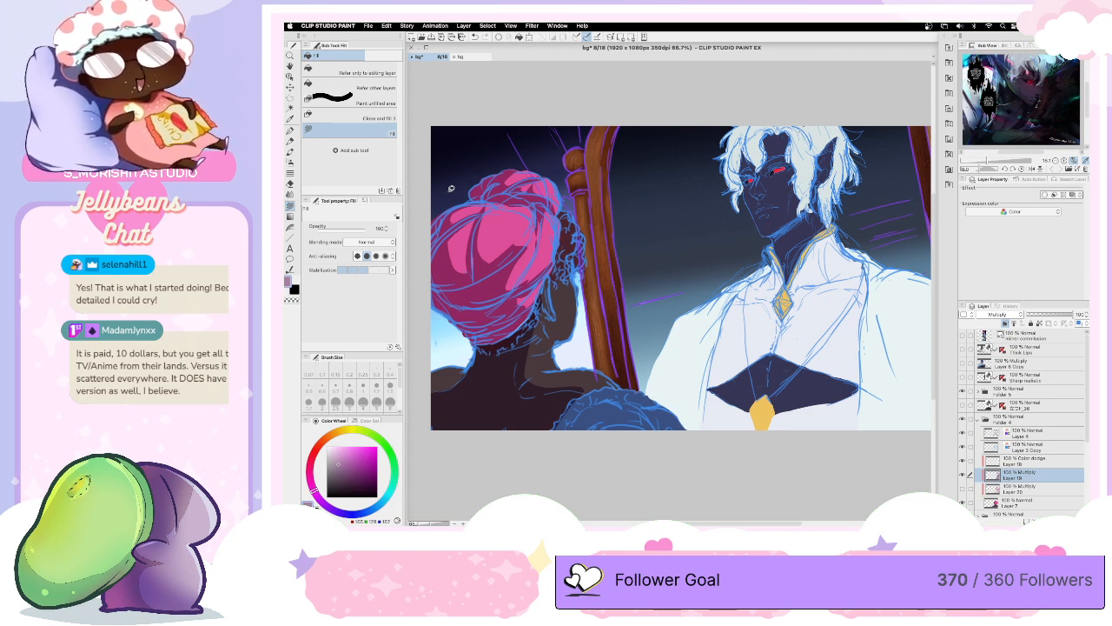
mouse_move(548, 209)
left_mouse_down()
mouse_move(559, 229)
mouse_move(558, 208)
mouse_move(546, 205)
mouse_move(566, 228)
mouse_move(566, 209)
mouse_move(565, 279)
mouse_move(553, 280)
mouse_move(563, 231)
mouse_move(559, 242)
mouse_move(573, 248)
mouse_move(559, 230)
left_mouse_up()
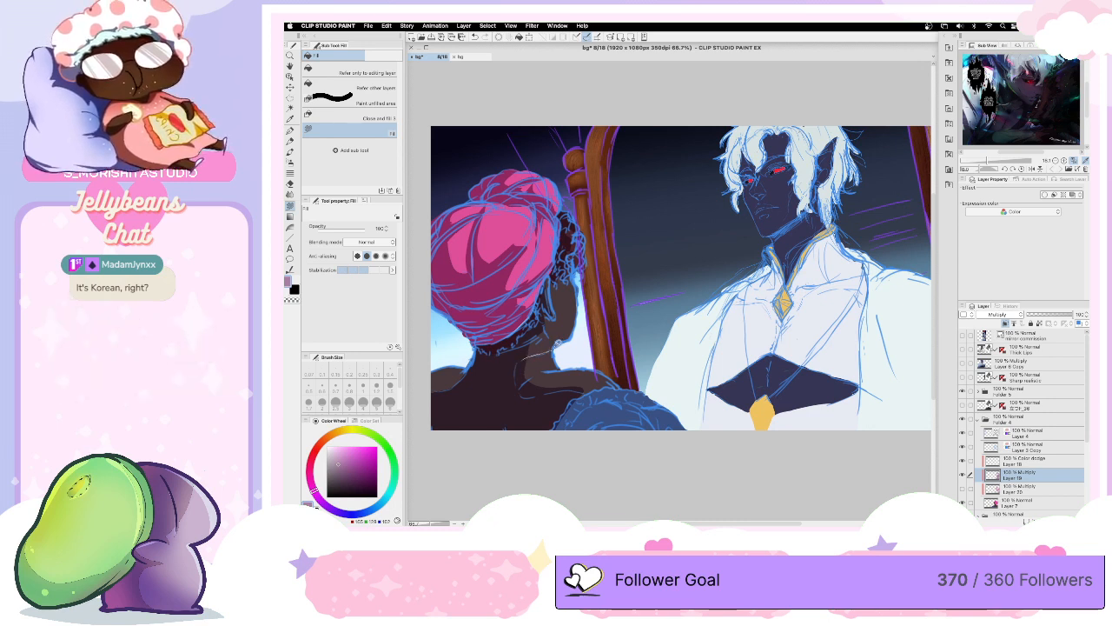
- Fill in hard-edged shadows on the figure's neck, shoulder and blue garment in the same muted purple
left_click_drag(540, 324, 524, 351)
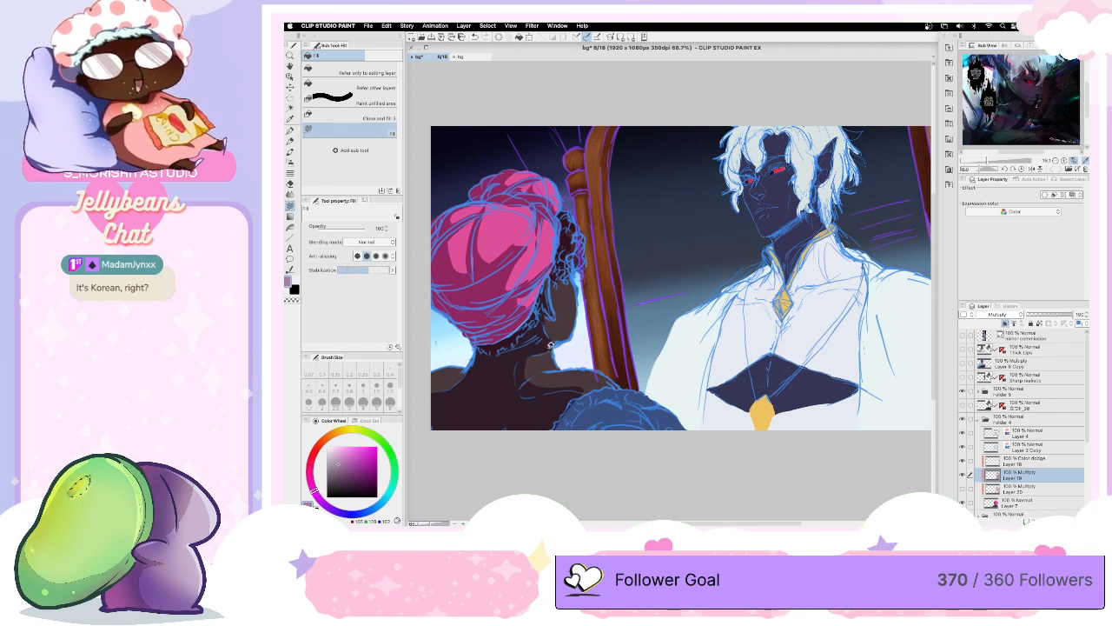
mouse_move(549, 348)
left_mouse_down()
mouse_move(524, 381)
mouse_move(514, 361)
mouse_move(547, 345)
left_mouse_up()
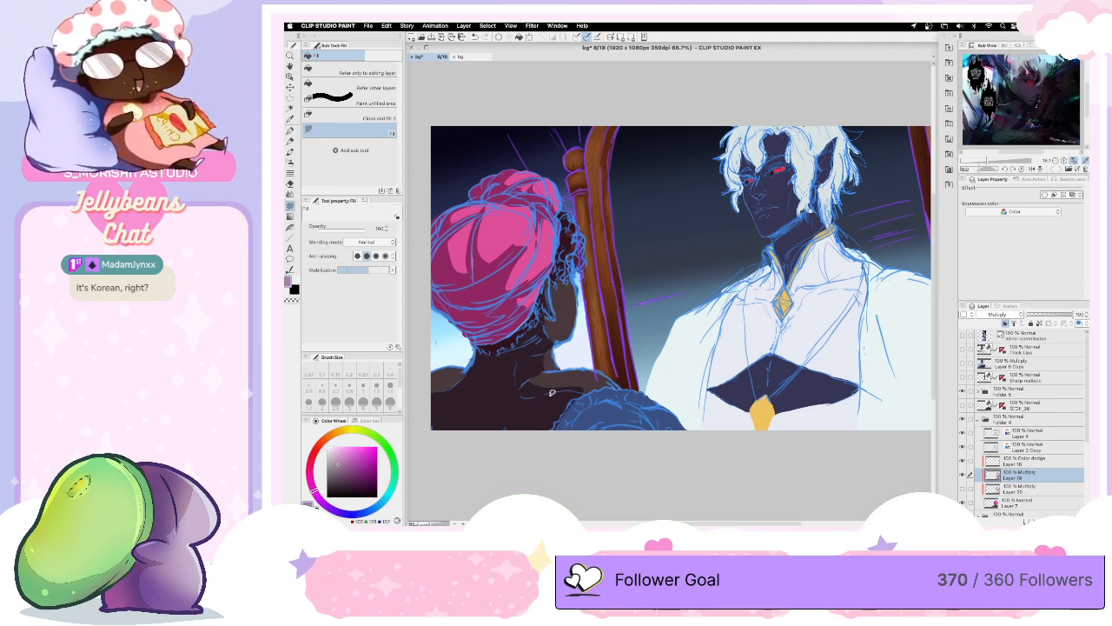
mouse_move(577, 398)
left_mouse_down()
mouse_move(621, 401)
mouse_move(590, 406)
mouse_move(604, 421)
mouse_move(642, 427)
mouse_move(616, 451)
mouse_move(549, 420)
mouse_move(586, 391)
left_mouse_up()
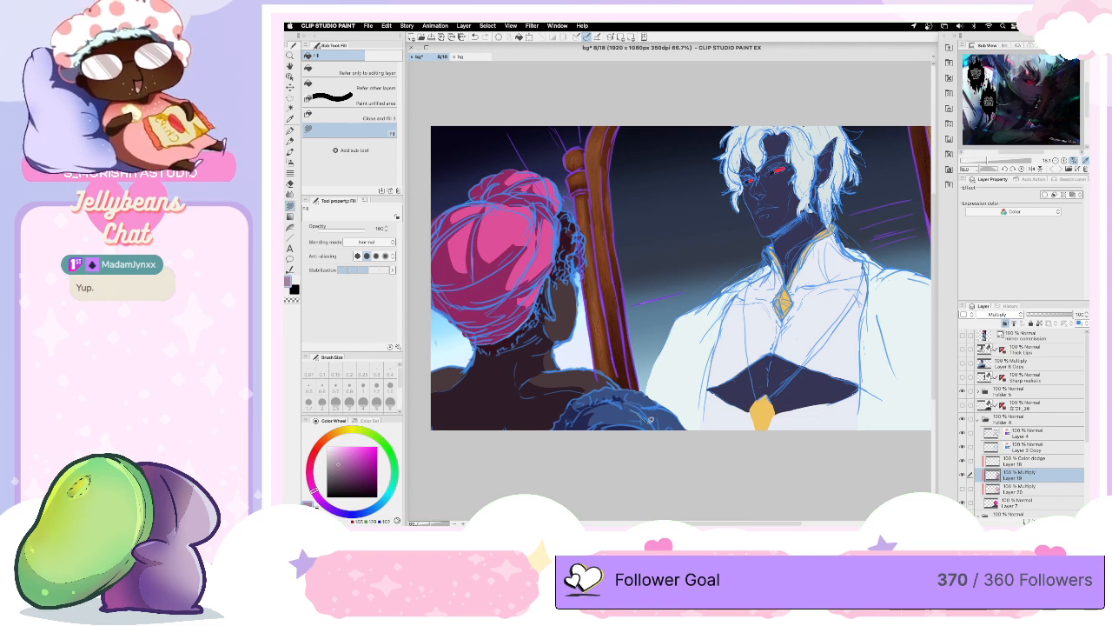
mouse_move(635, 398)
left_mouse_down()
mouse_move(618, 400)
mouse_move(654, 411)
mouse_move(639, 418)
left_mouse_up()
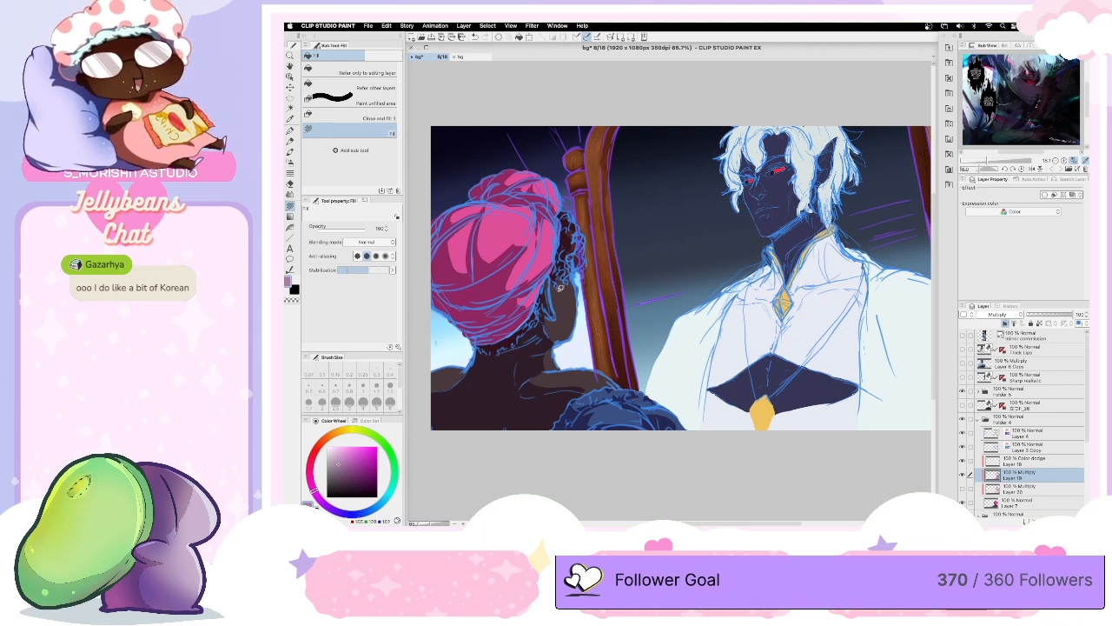
- Extend the muted purple fill shadows to the curls beside the face, the garment's ruffled edge and both shoulders
left_click_drag(569, 267, 556, 296)
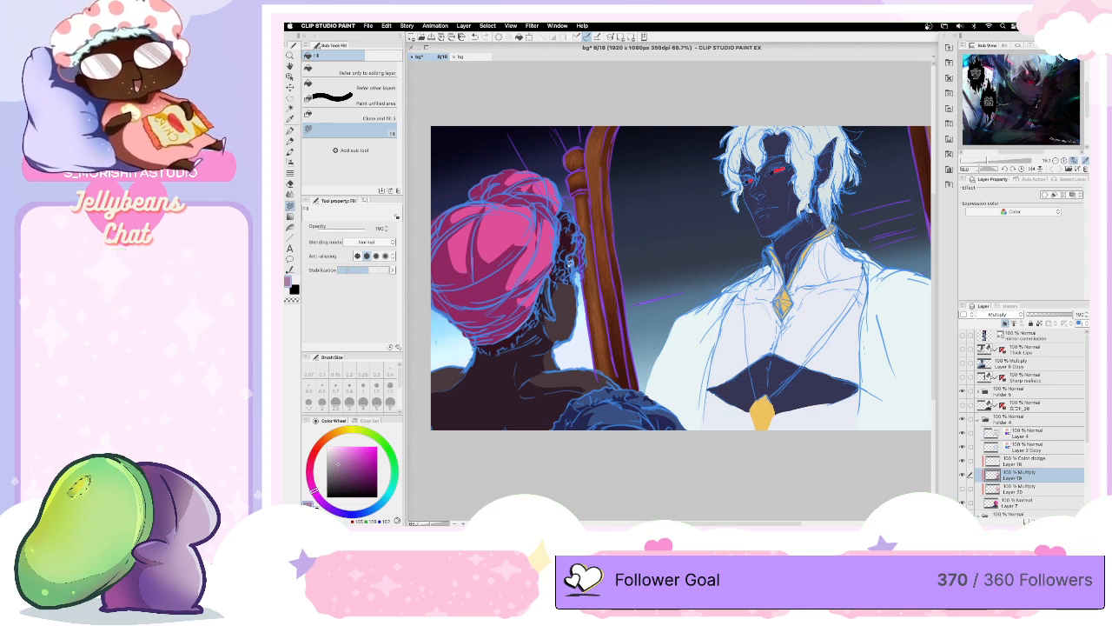
mouse_move(569, 275)
left_mouse_down()
mouse_move(555, 286)
mouse_move(568, 271)
left_mouse_up()
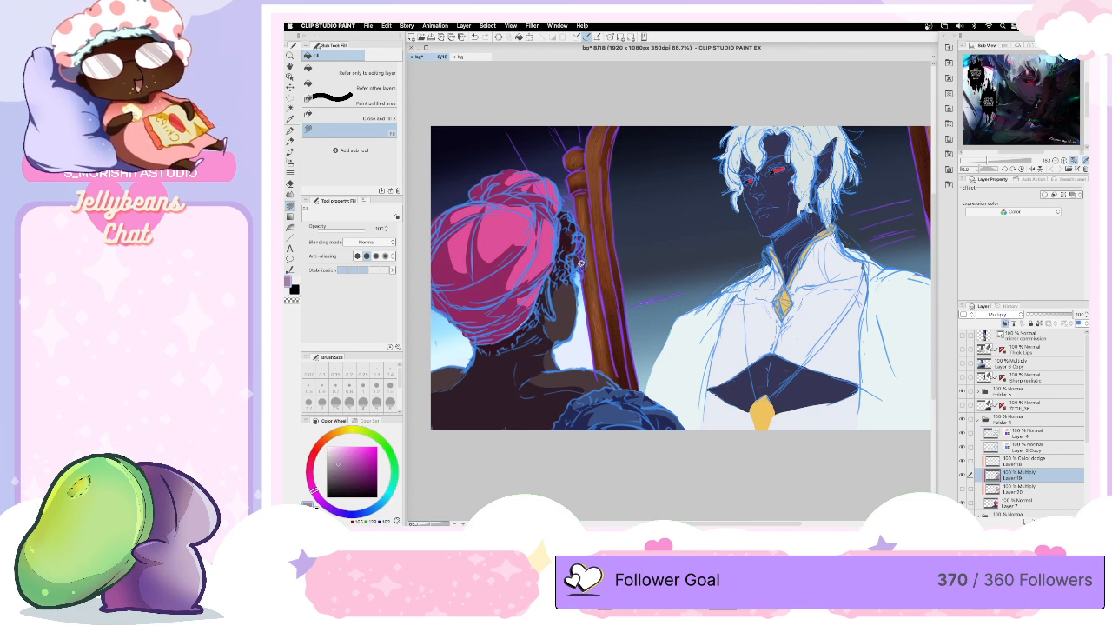
mouse_move(586, 385)
left_mouse_down()
mouse_move(526, 388)
mouse_move(602, 382)
left_mouse_up()
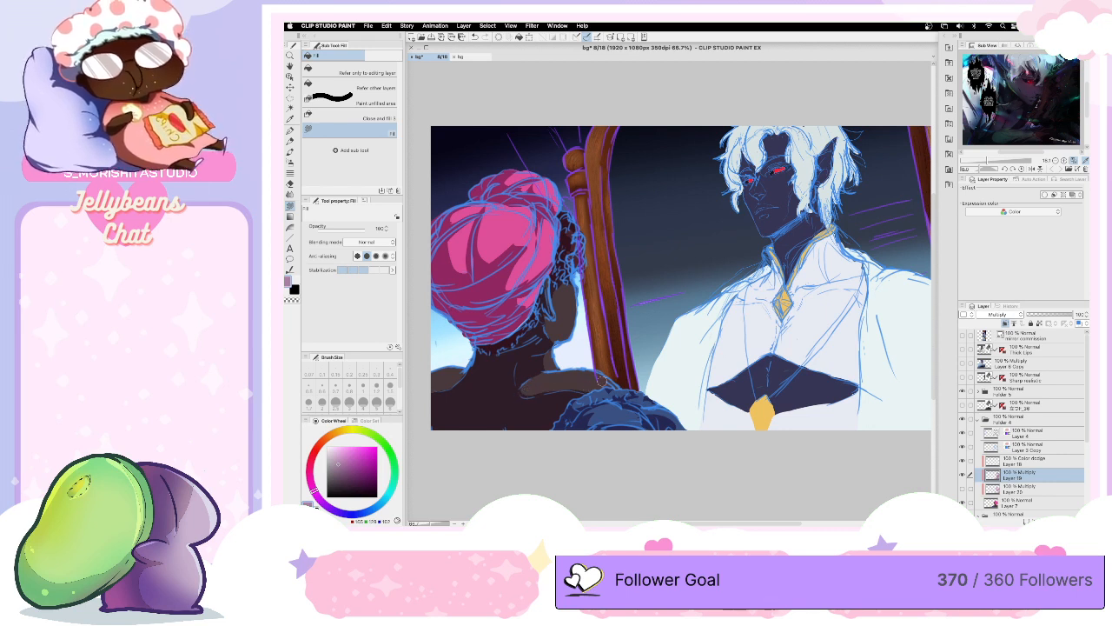
mouse_move(586, 392)
left_mouse_down()
mouse_move(591, 402)
mouse_move(575, 402)
mouse_move(596, 393)
left_mouse_up()
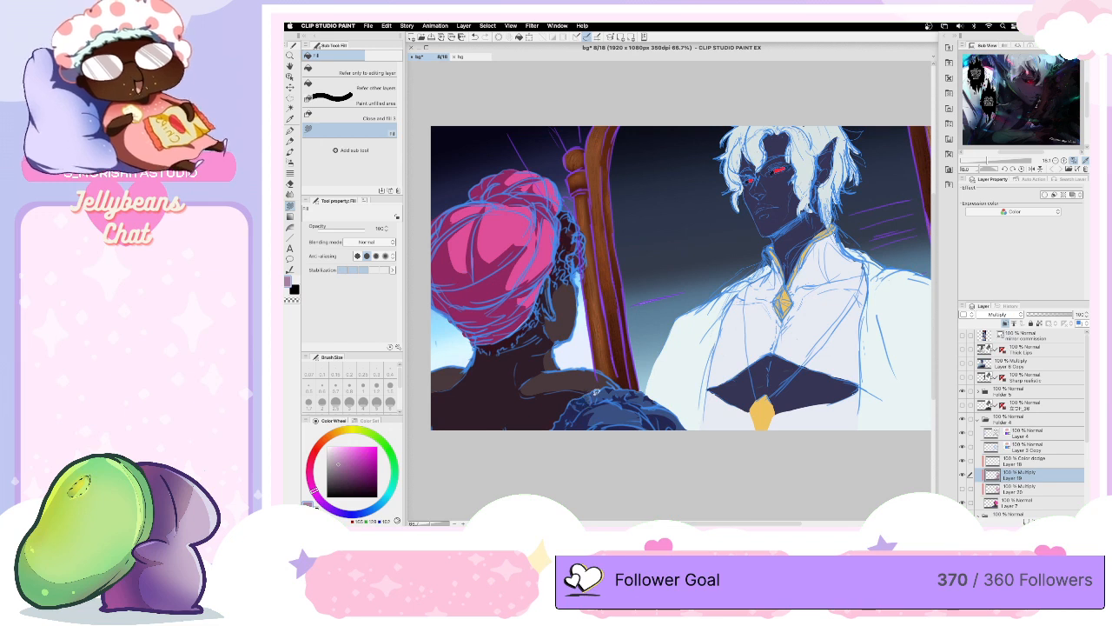
mouse_move(469, 377)
left_mouse_down()
mouse_move(431, 388)
mouse_move(473, 379)
mouse_move(475, 367)
mouse_move(434, 391)
left_mouse_up()
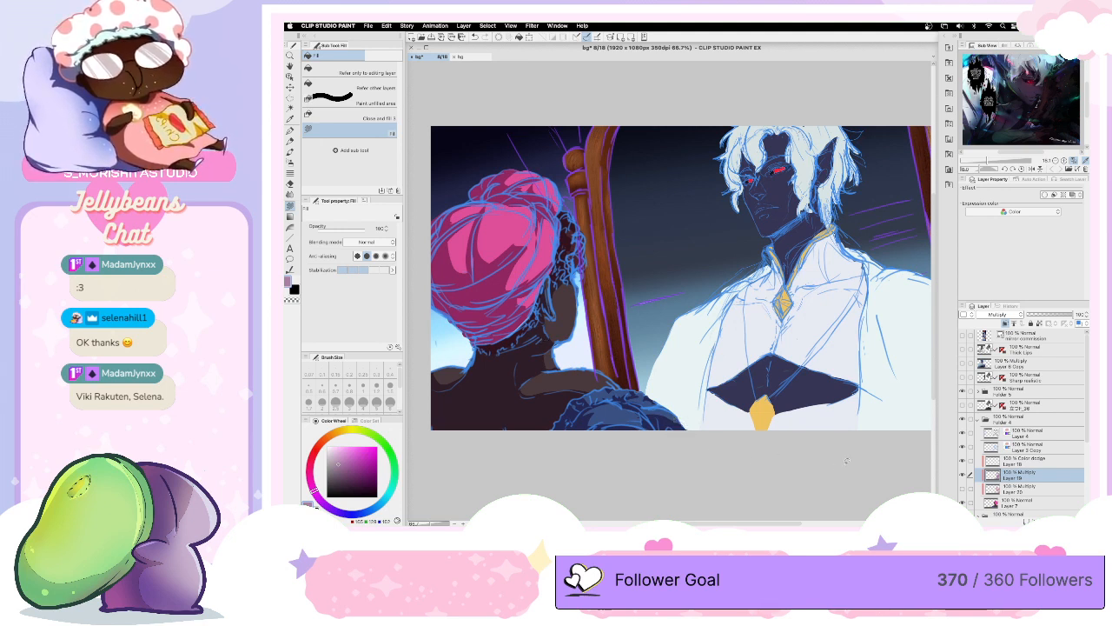
- Make the Color dodge Layer 18 active and set the G-pen to size 0.70 for thin highlights
left_click(1032, 461)
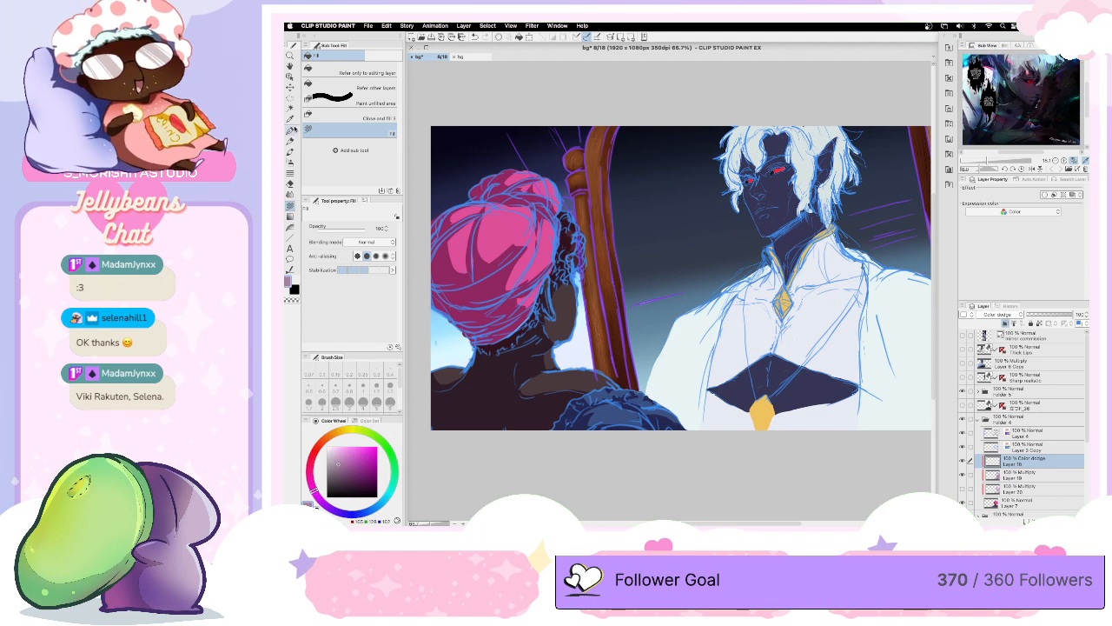
key("p")
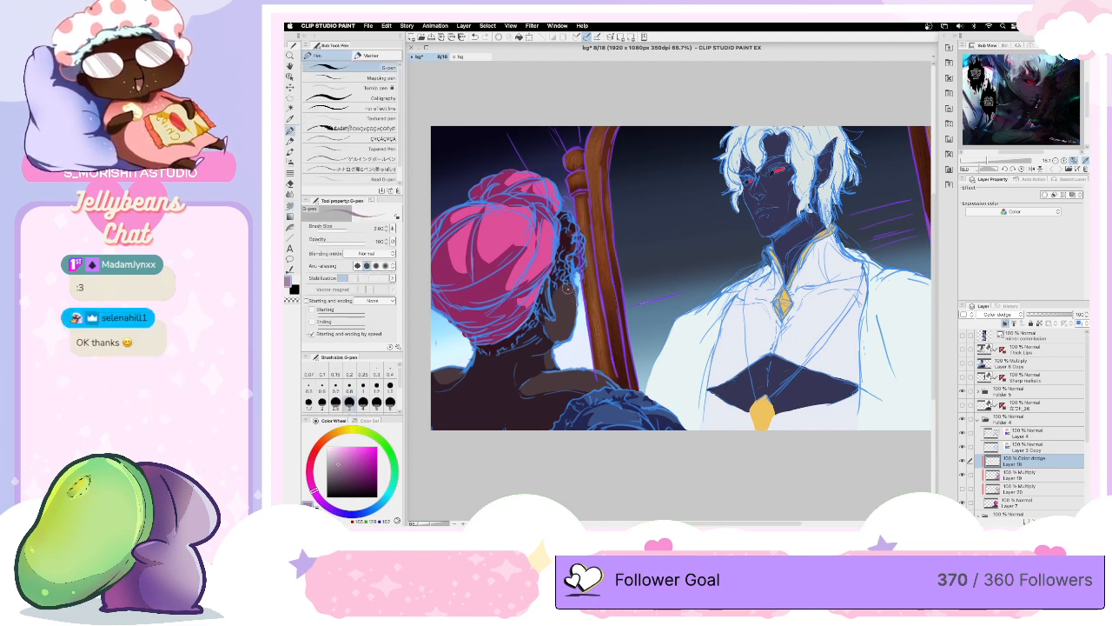
key("bracketleft")
key("bracketleft")
key("bracketleft")
key("bracketleft")
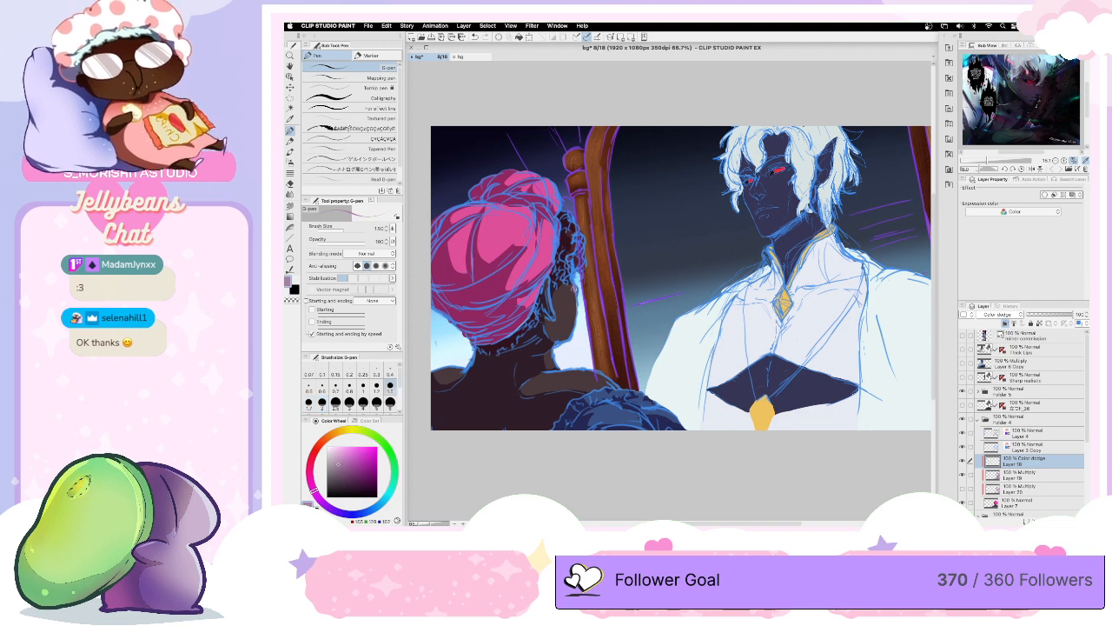
key("bracketleft")
key("bracketleft")
key("bracketleft")
key("bracketleft")
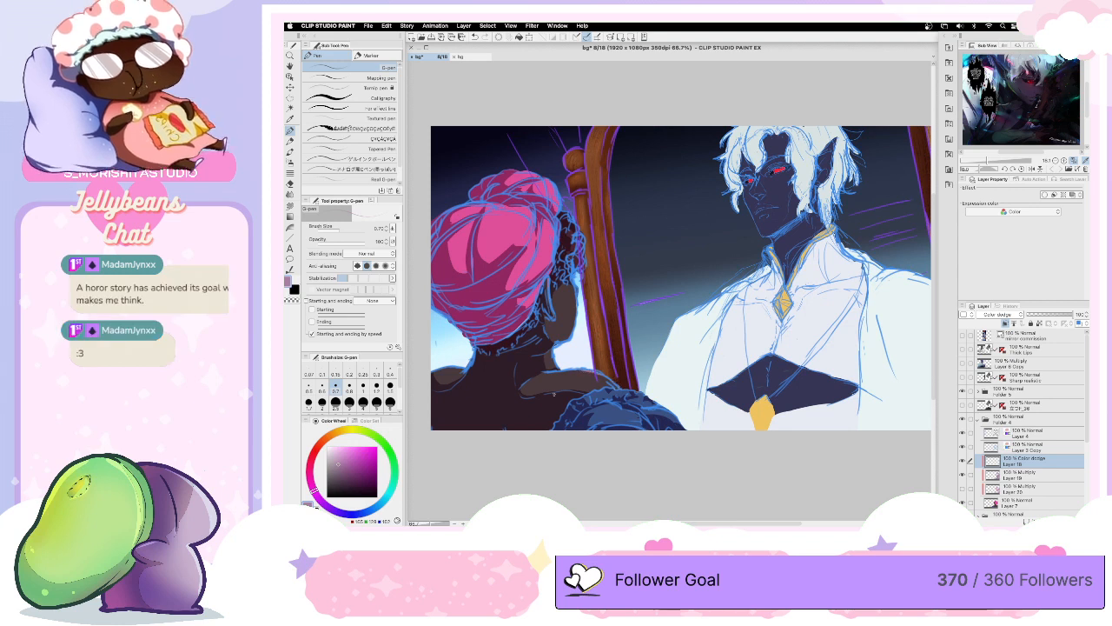
- Draw reddish-pink highlight strokes along the headwrap's folds and edges with the G-pen at size 1.50
left_click(311, 468)
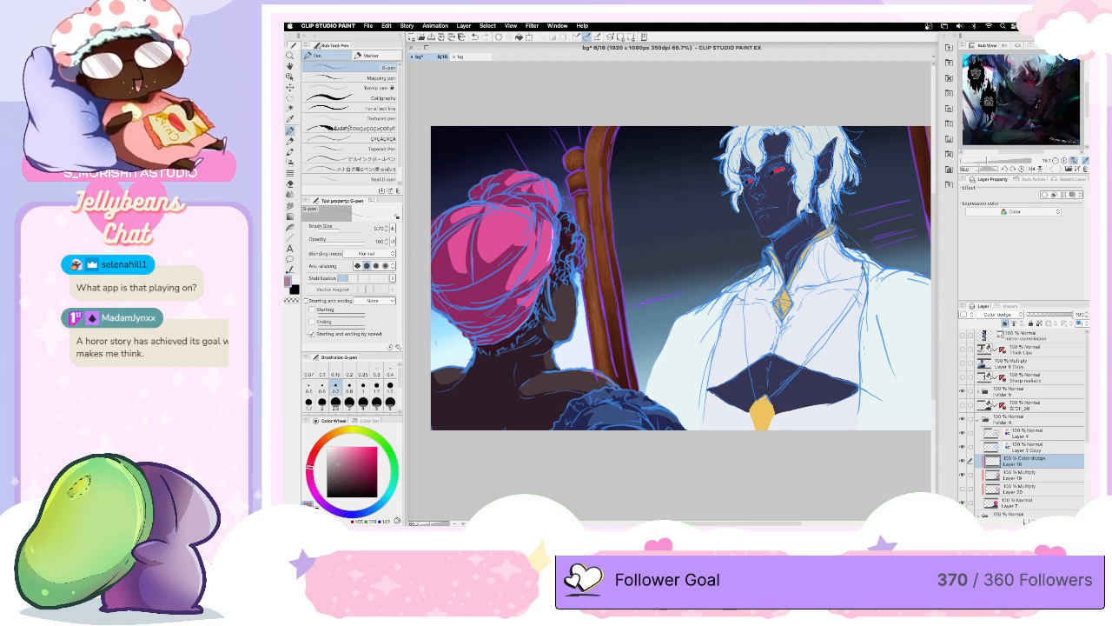
key("bracketright")
key("bracketright")
key("bracketright")
key("bracketright")
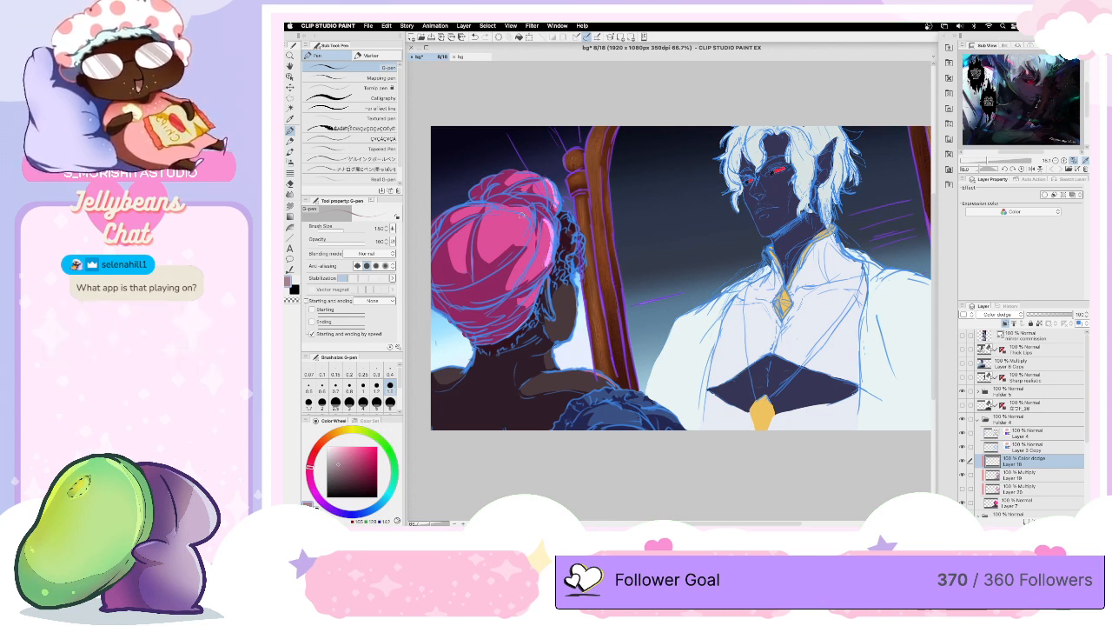
left_click_drag(520, 206, 534, 235)
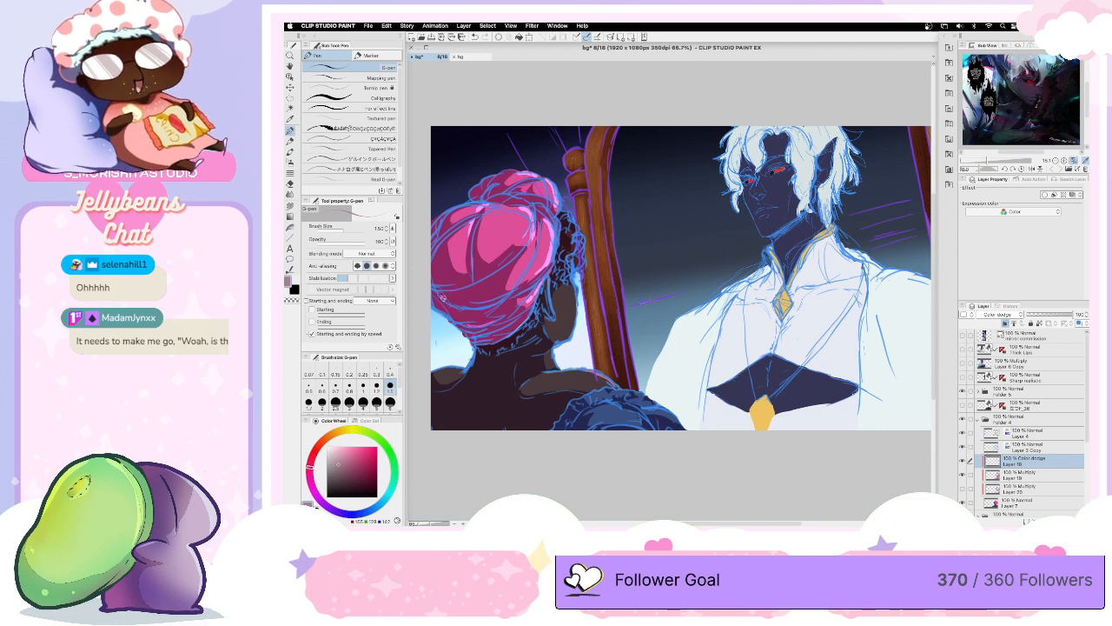
mouse_move(444, 296)
left_mouse_down()
mouse_move(470, 307)
mouse_move(468, 285)
mouse_move(502, 264)
left_mouse_up()
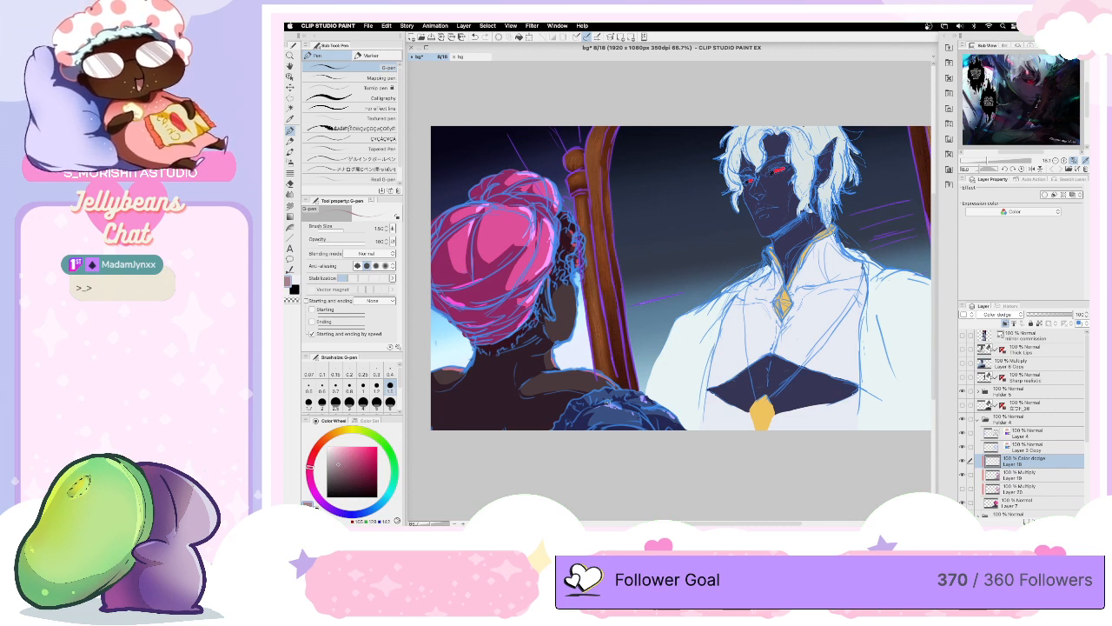
- Airbrush soft blue and purple glows onto the turbaned figure's shoulder and garment with an enlarged Soft airbrush
left_click(291, 163)
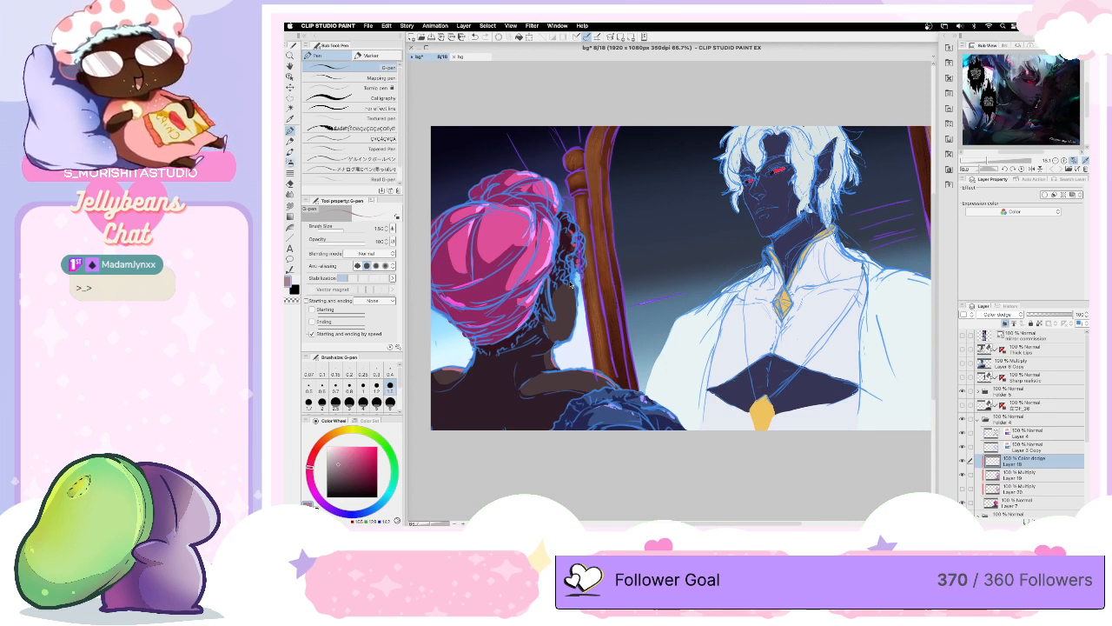
left_click(380, 504)
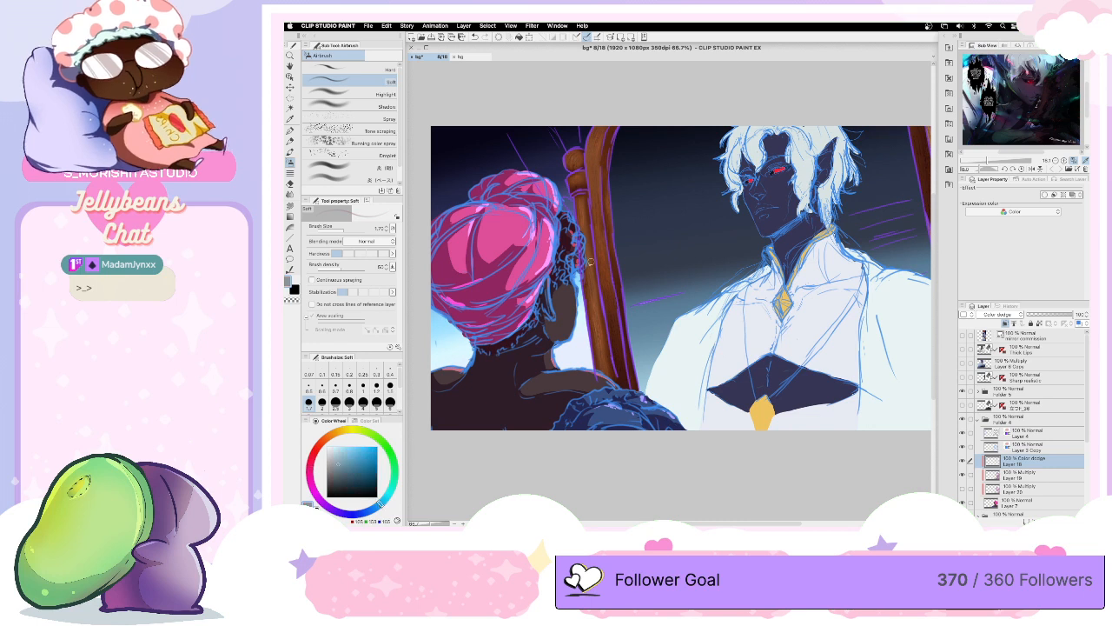
key("bracketright")
key("bracketright")
key("bracketright")
key("bracketright")
key("bracketright")
key("bracketright")
key("bracketright")
key("bracketright")
key("bracketright")
key("bracketleft")
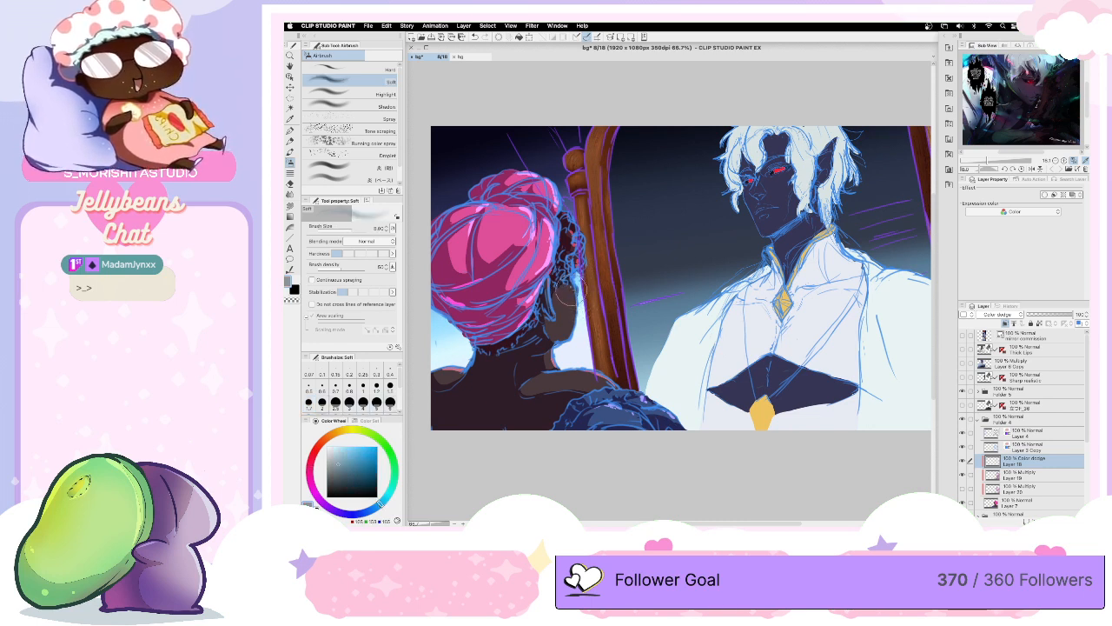
left_click(335, 512)
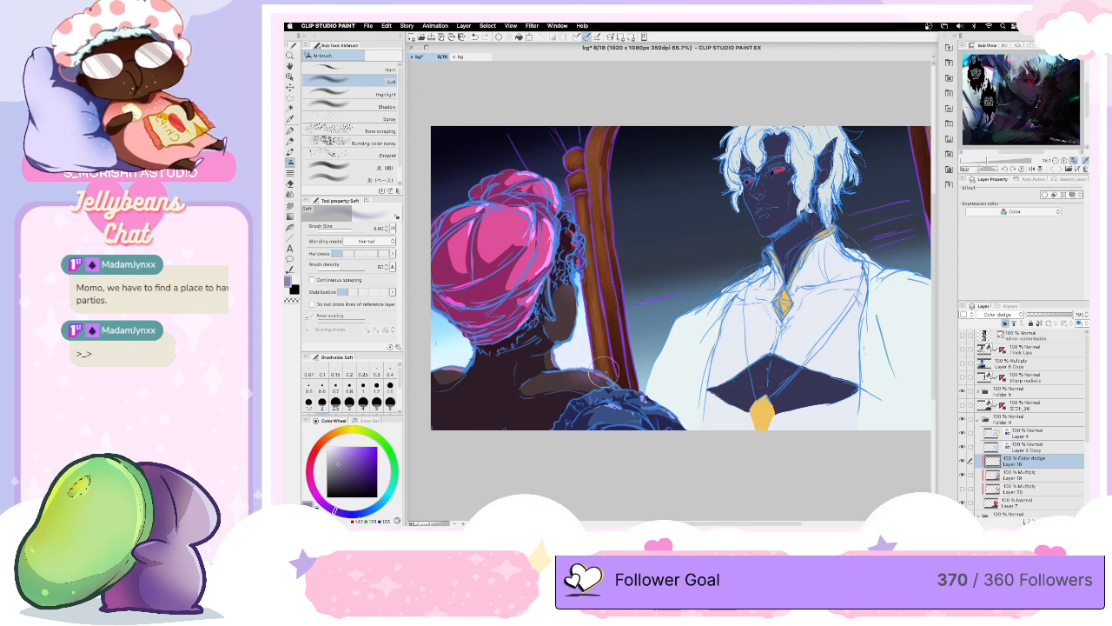
left_click(376, 506)
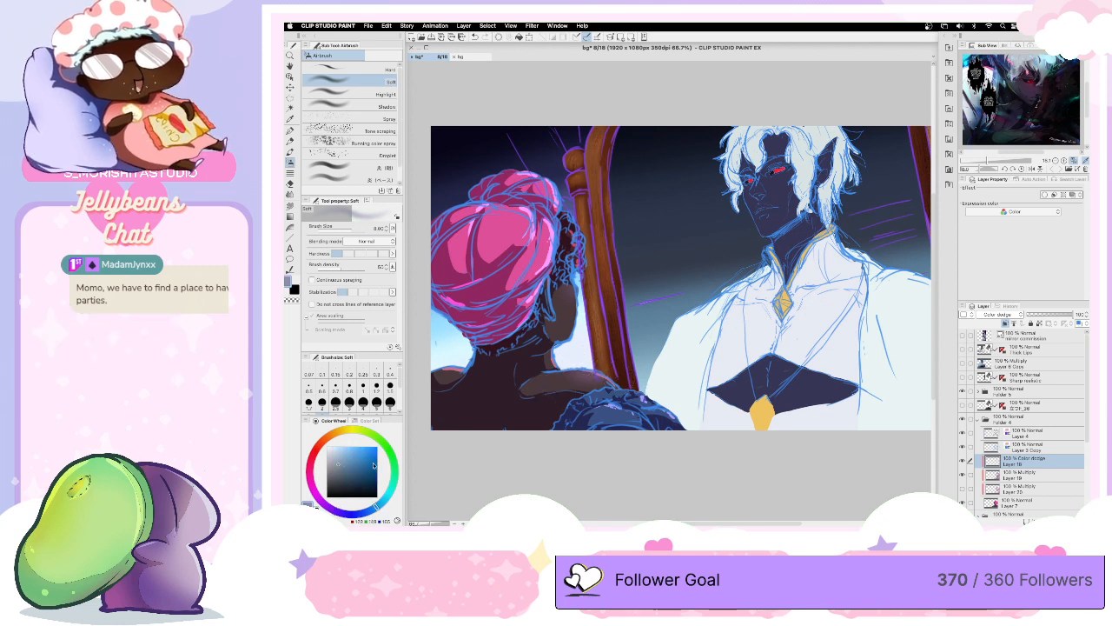
left_click(370, 456)
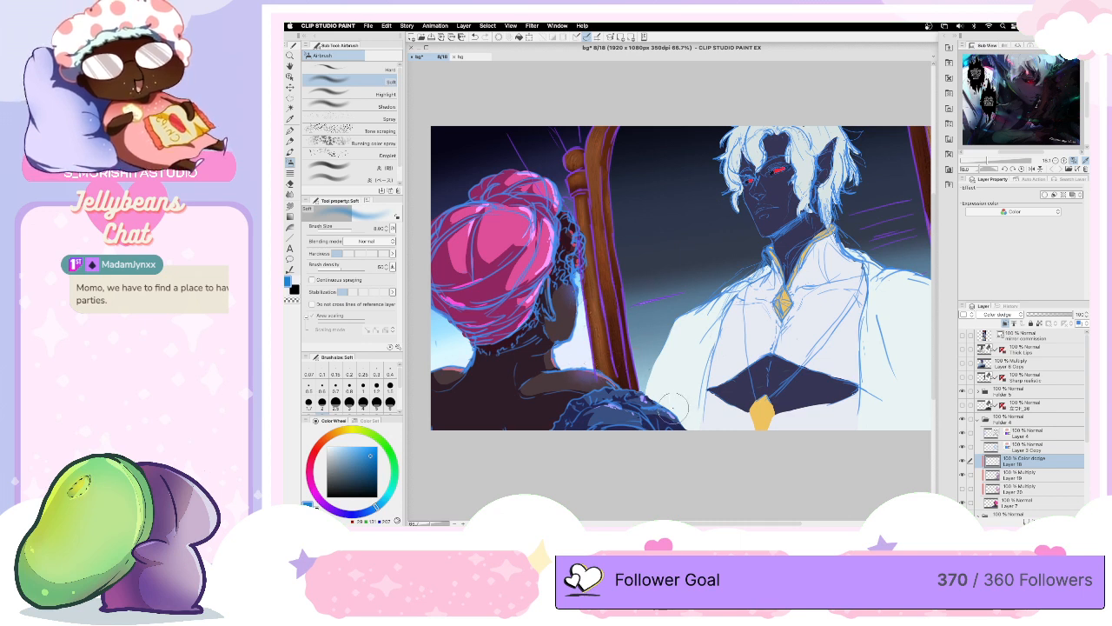
- Airbrush a soft vivid purple glow over the headwrap with a larger brush, undoing the stroke on the lower back
left_click(330, 507)
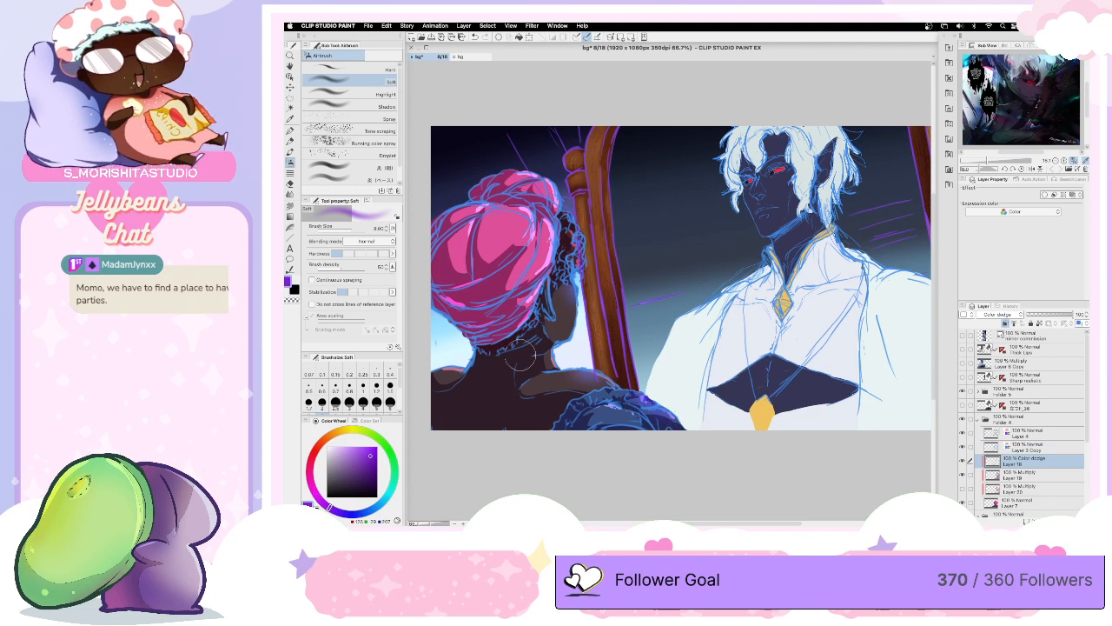
key("bracketright")
key("bracketright")
left_click_drag(439, 424, 512, 434)
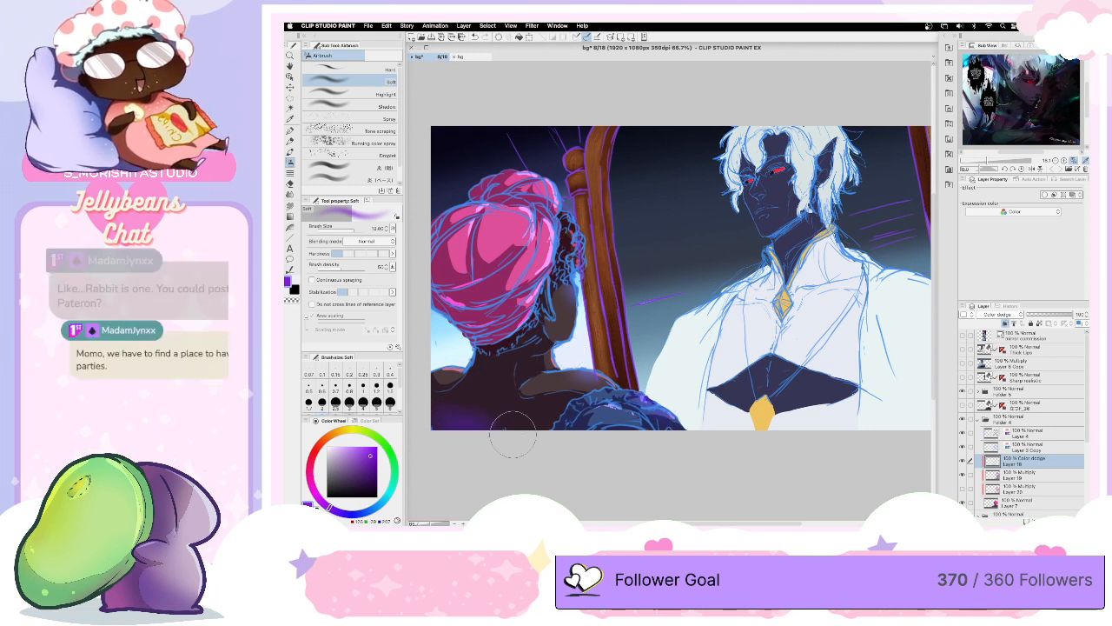
key("super+z")
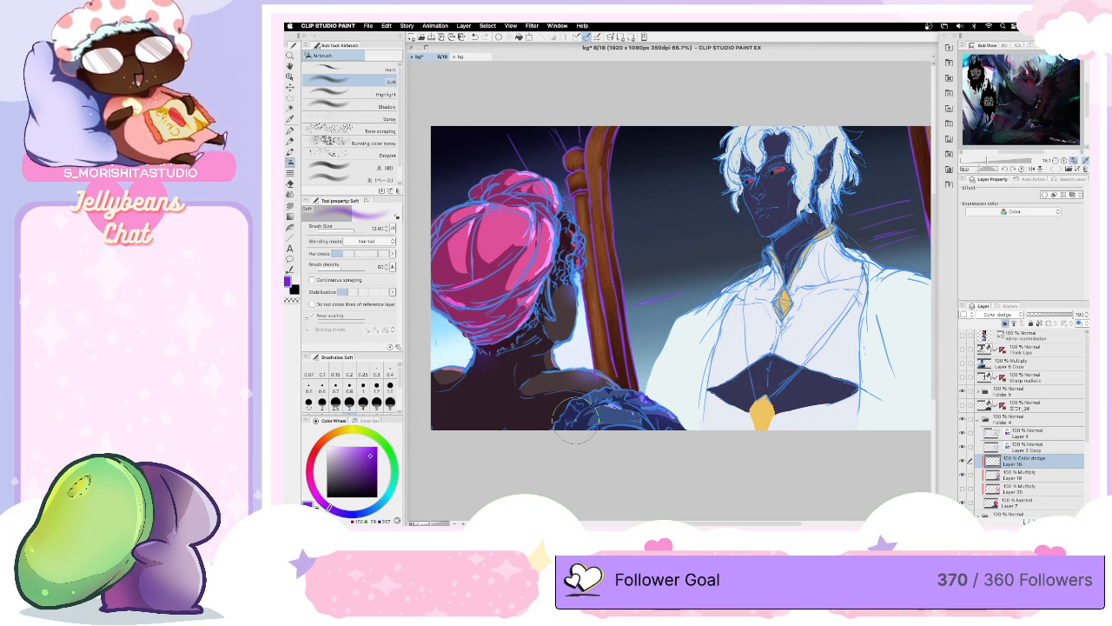
mouse_move(448, 239)
left_mouse_down()
mouse_move(447, 300)
mouse_move(482, 345)
mouse_move(534, 165)
mouse_move(565, 187)
mouse_move(567, 228)
mouse_move(503, 228)
mouse_move(539, 252)
mouse_move(530, 287)
left_mouse_up()
- Make the Multiply Layer 20 active and show its soft shading again
left_click(1029, 476)
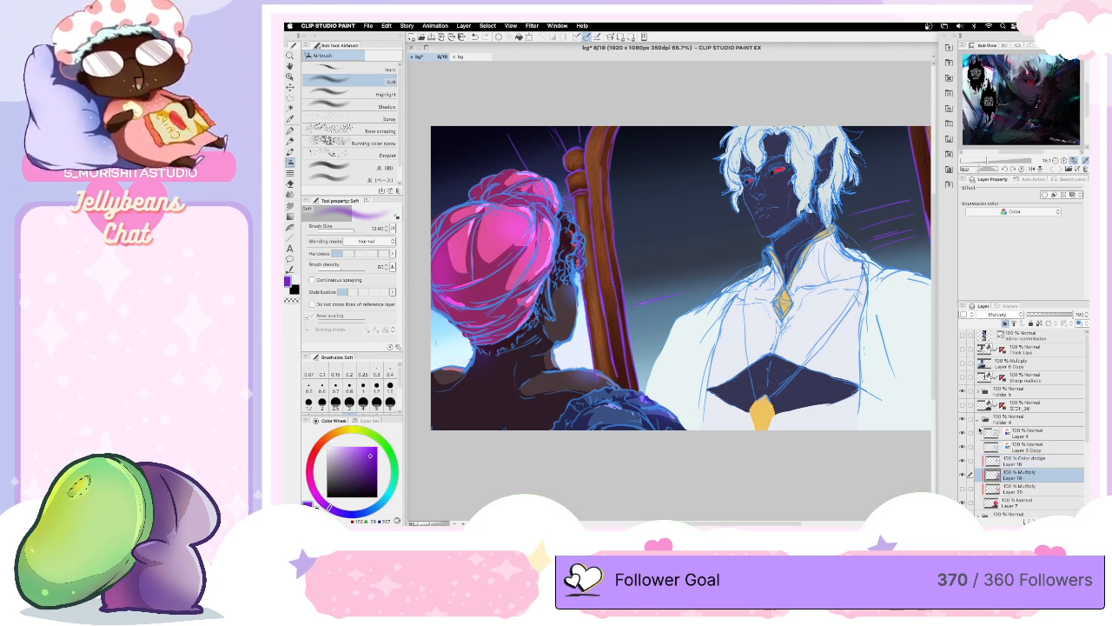
left_click(1041, 490)
left_click(964, 490)
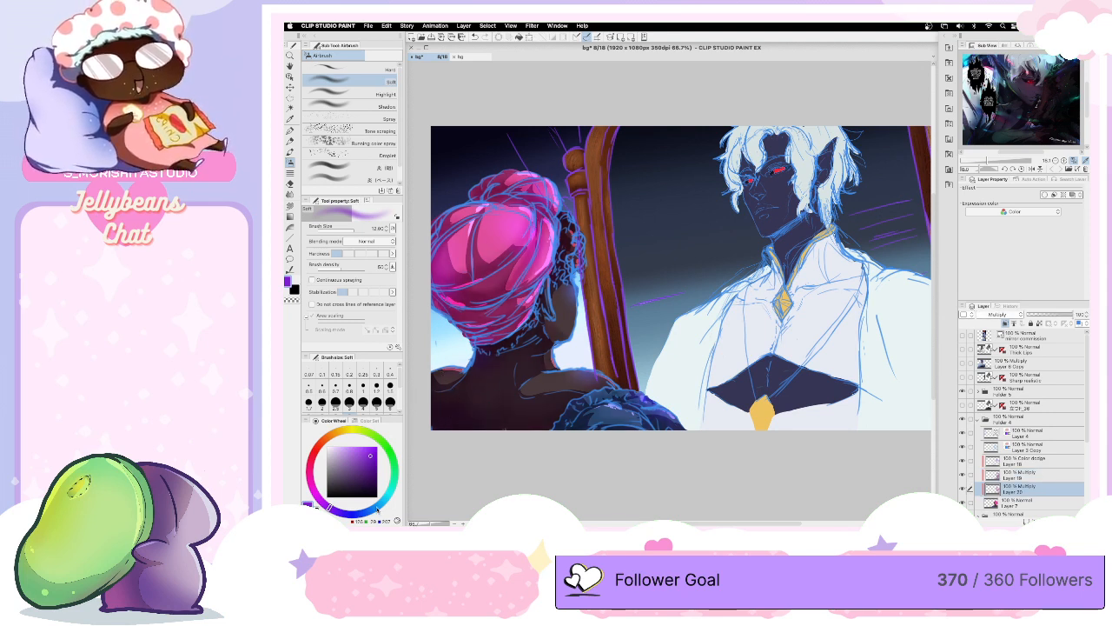
- Add soft blue, purple and magenta glows to the turbaned figure on the Color dodge Layer 18
left_click(376, 509)
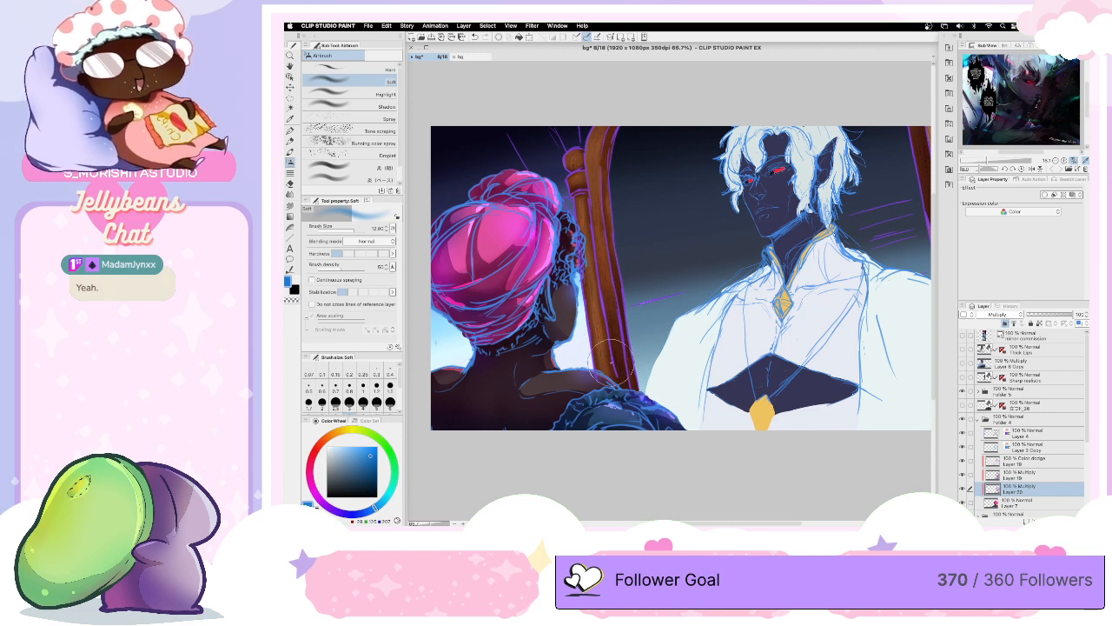
key("alt+bracketright")
key("alt+bracketright")
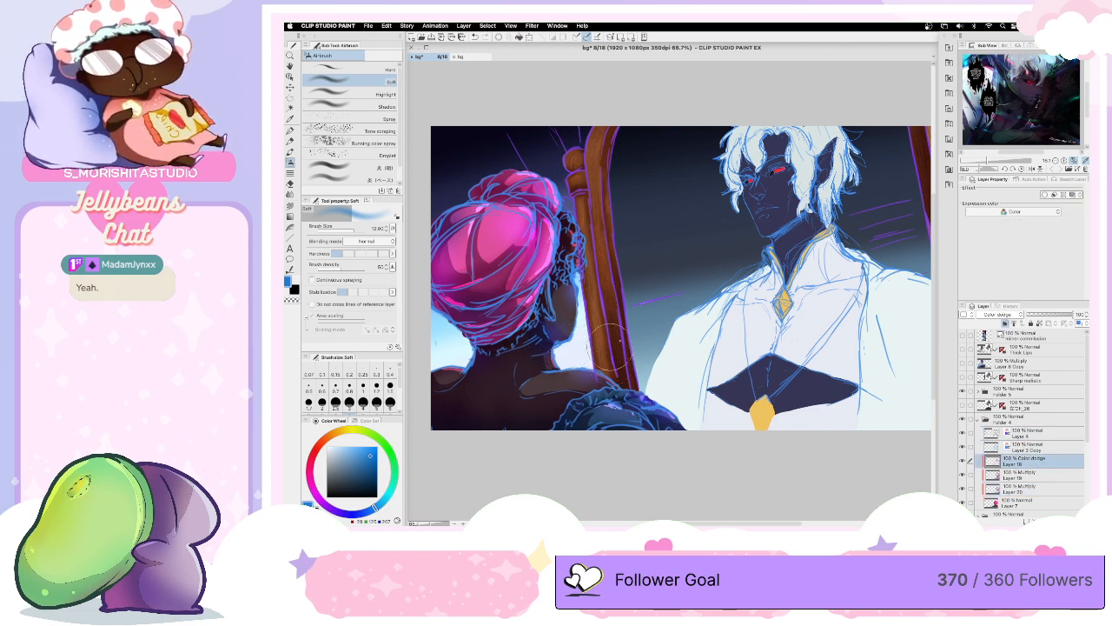
left_click(443, 417, "alt")
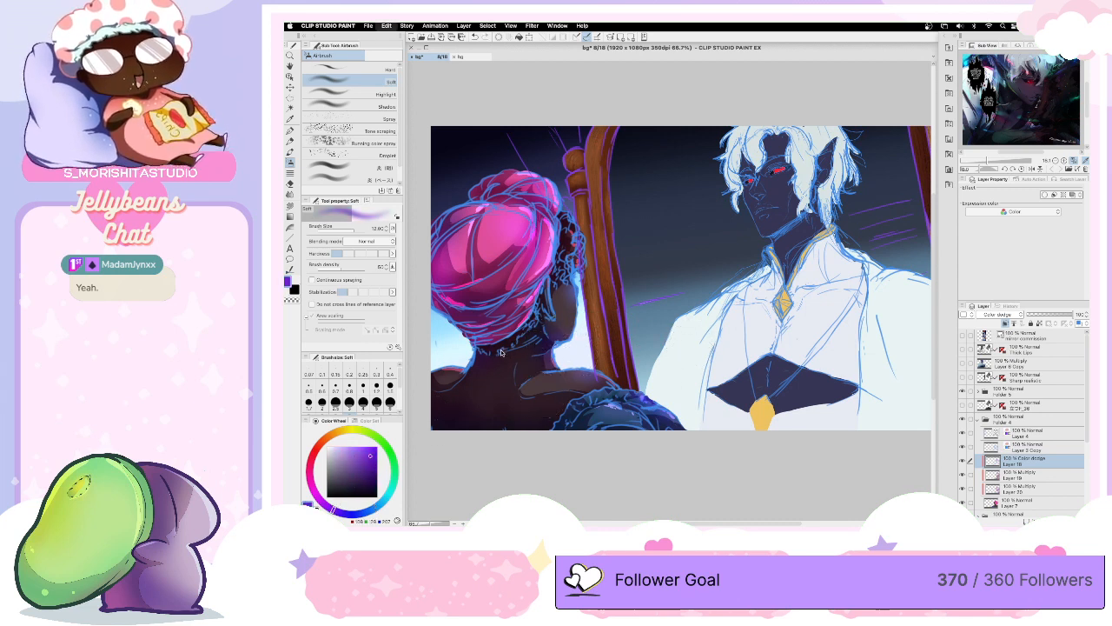
left_click(314, 494)
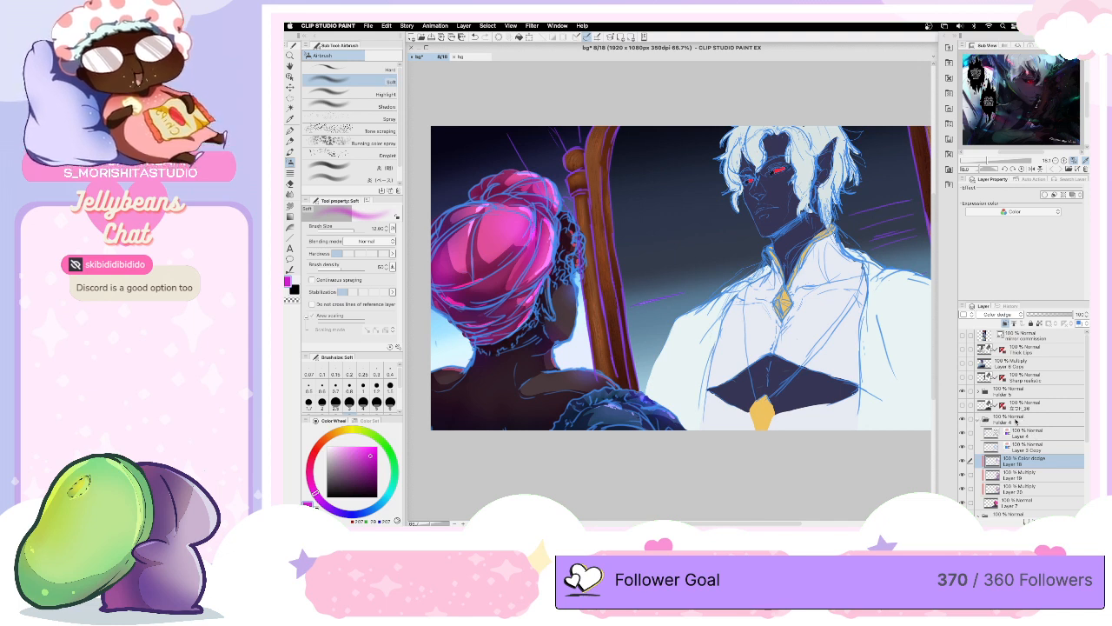
- Toggle the sketch layers' visibility to examine the turbaned figure without its line work
left_click(962, 432)
left_click(962, 432)
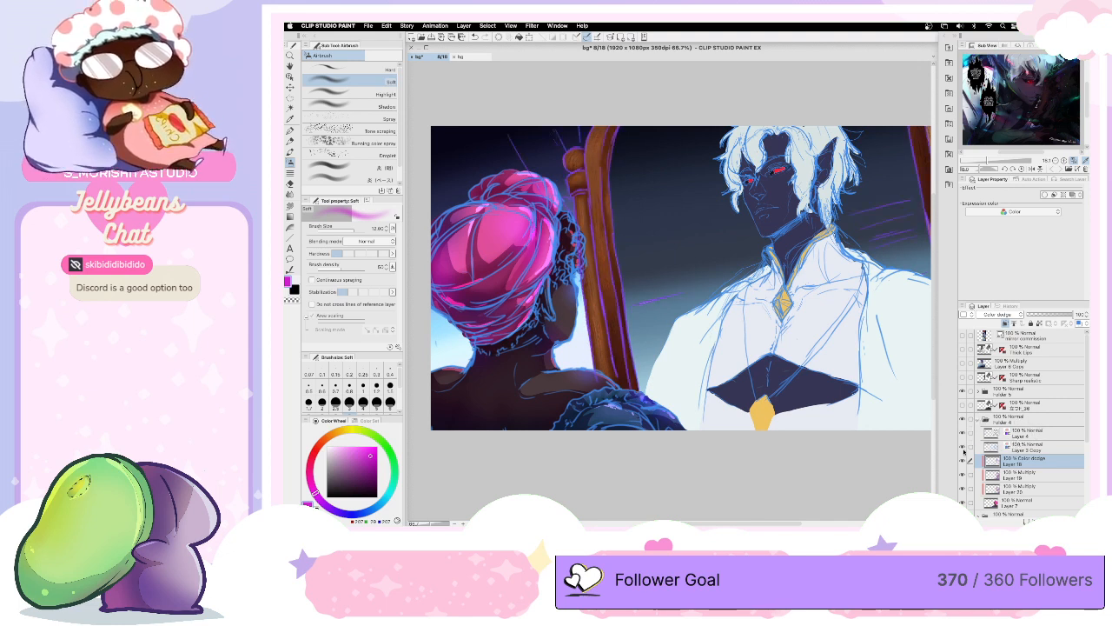
left_click(963, 447)
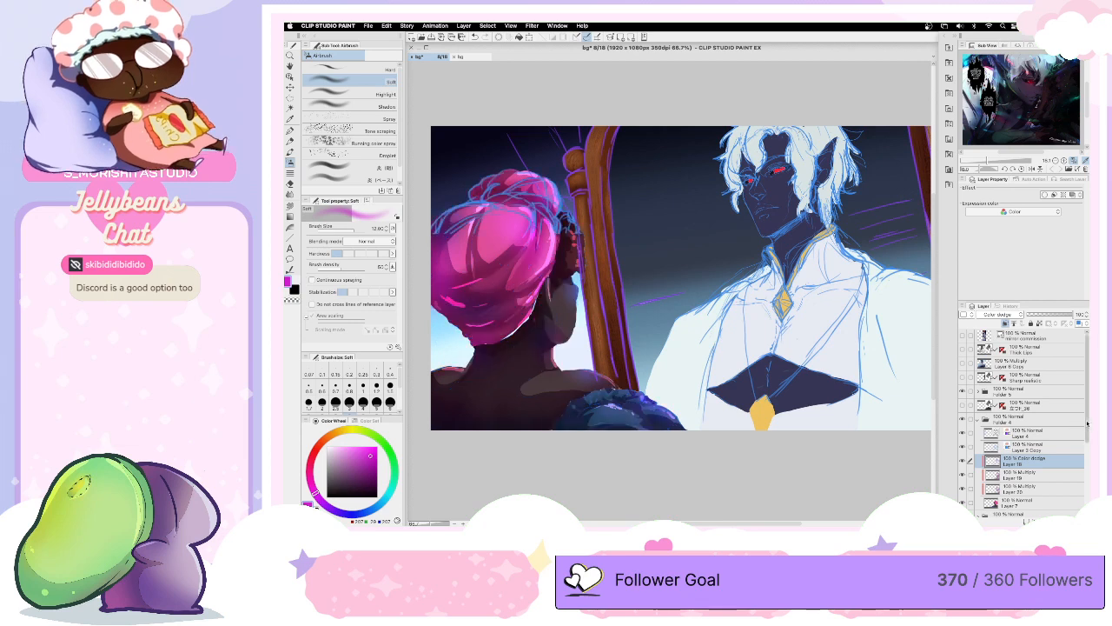
- Move the sketch Layer 4 into the bg folder, collapse the folder and briefly check the figure without its sketch lines
left_click_drag(1087, 426, 1087, 454)
left_click(977, 469)
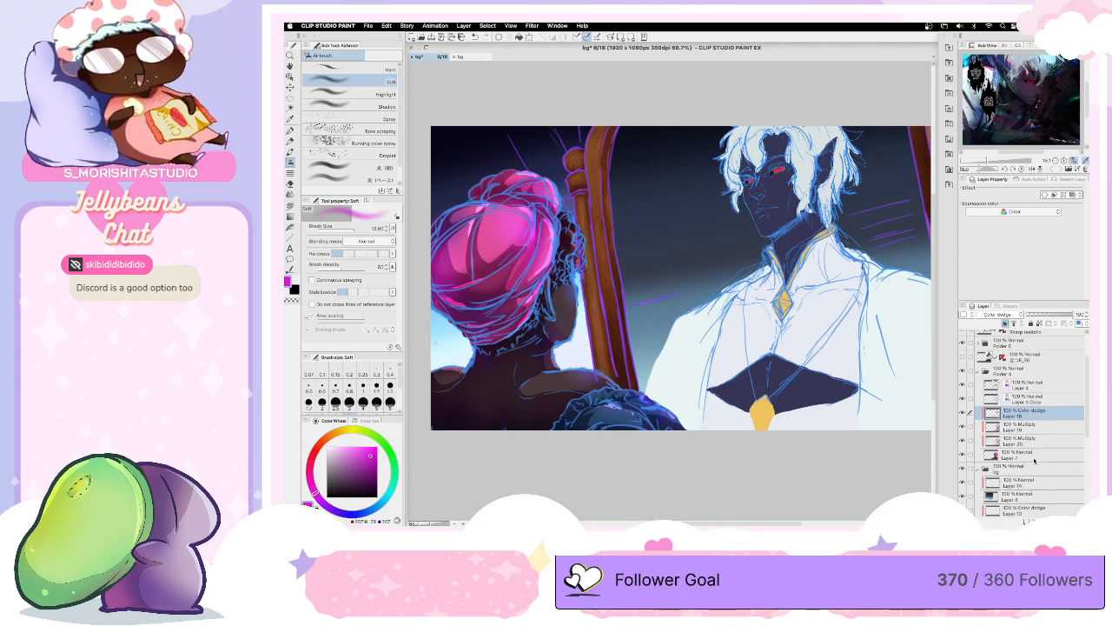
left_click_drag(1036, 389, 1016, 473)
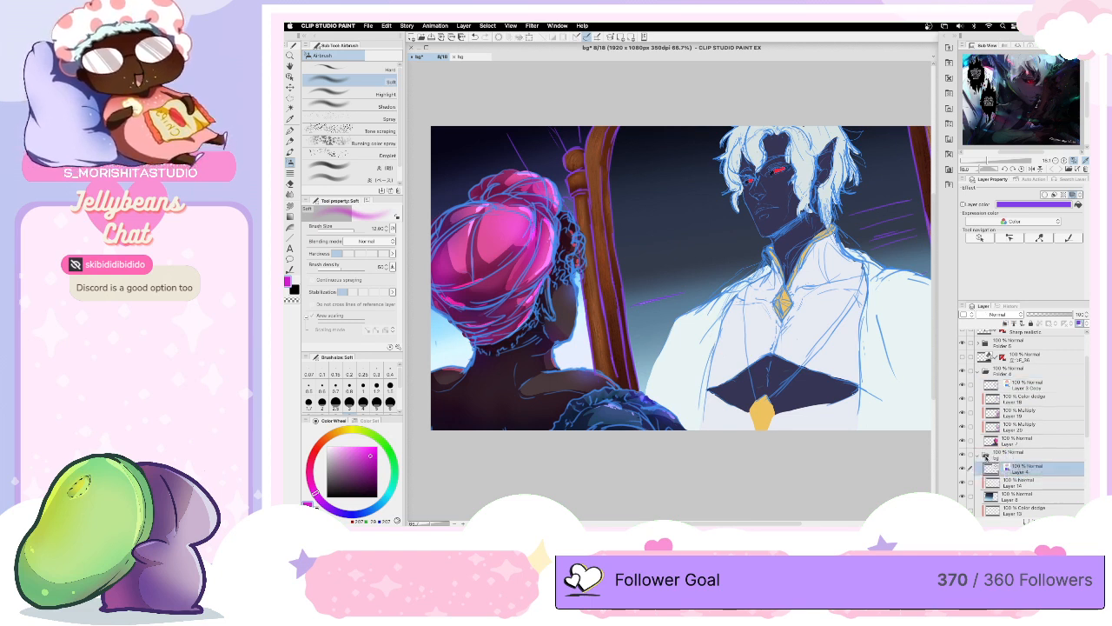
left_click(978, 457)
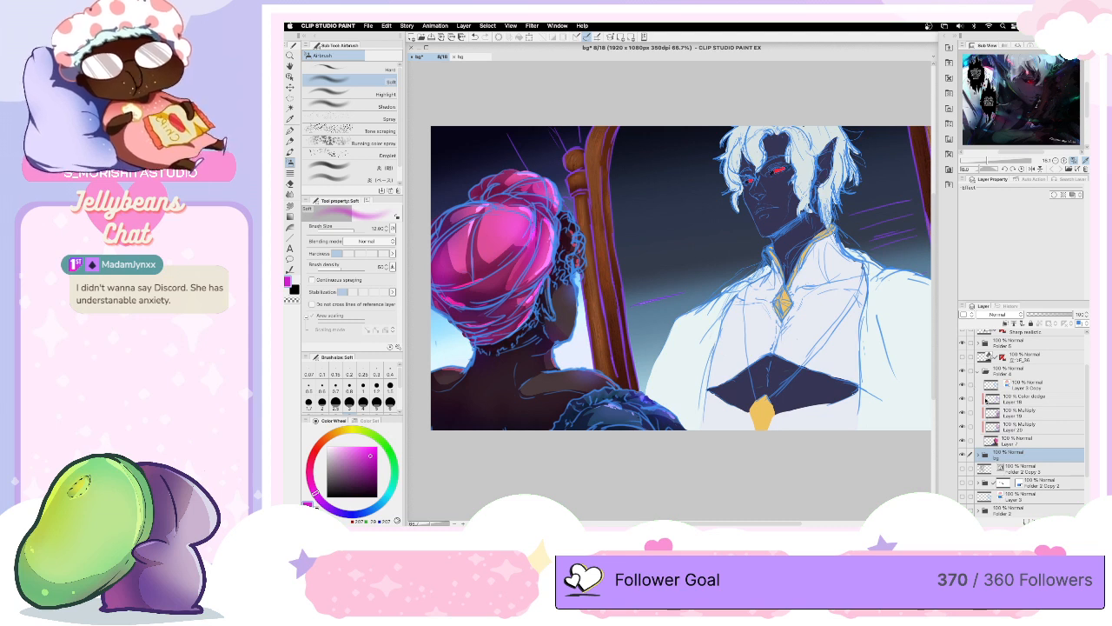
left_click(963, 386)
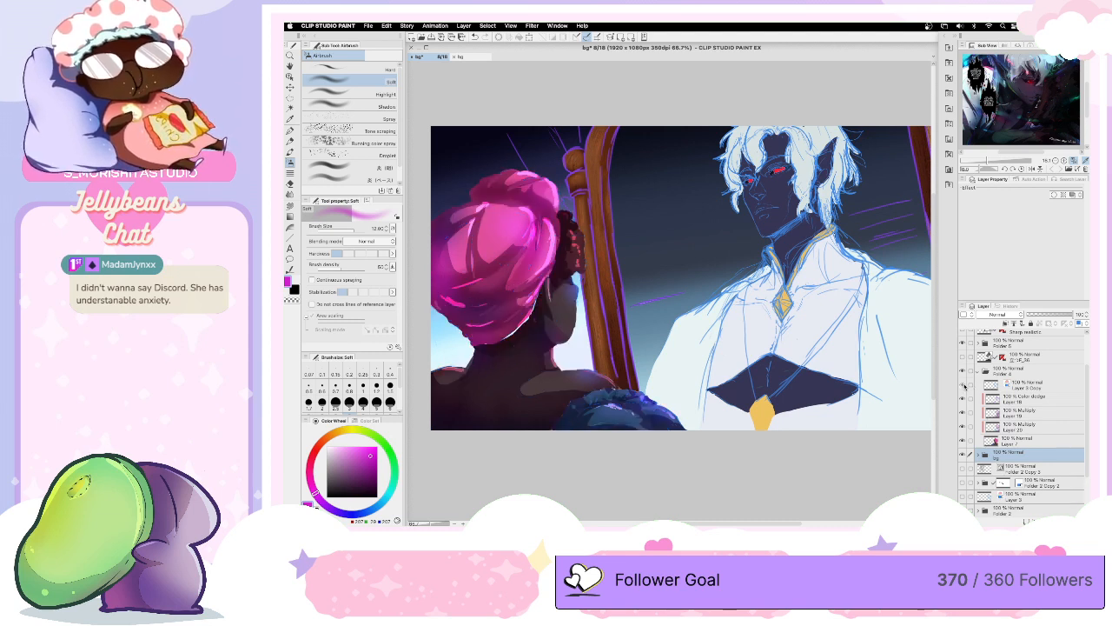
left_click(963, 385)
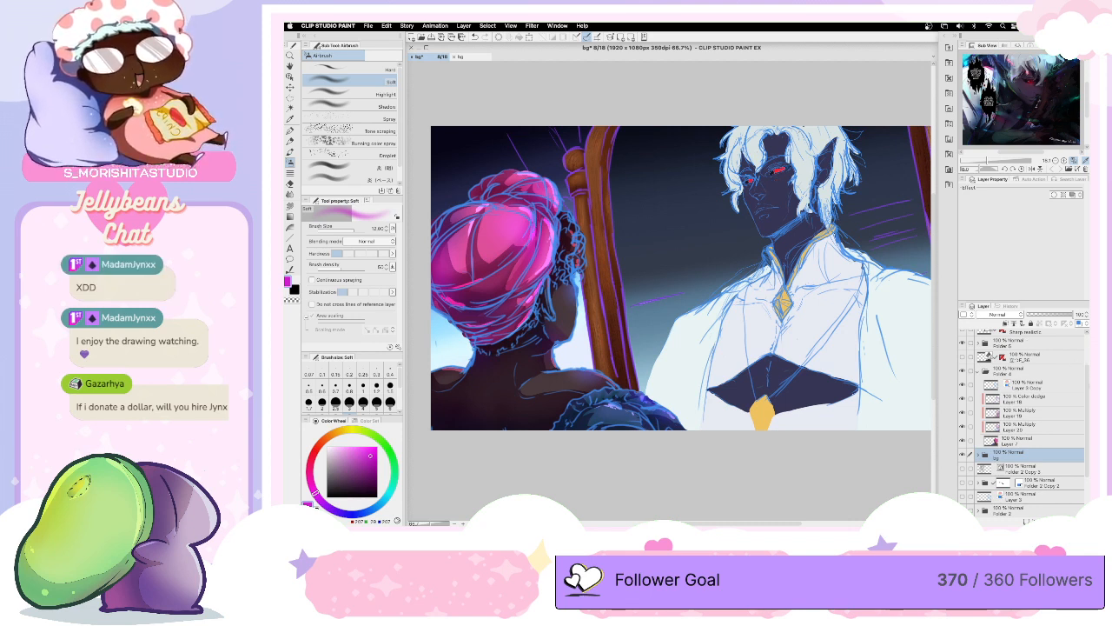
- Add a new raster layer above all others and set the G-pen to size 1.20 with a pale lavender color
left_click_drag(1087, 393, 1087, 361)
left_click(1034, 336)
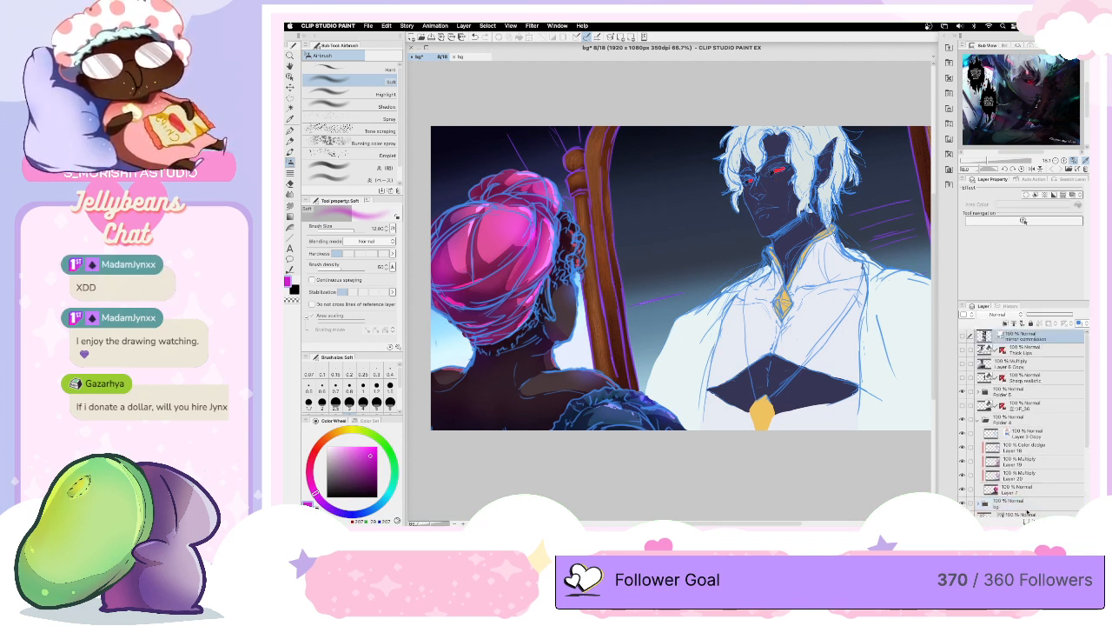
left_click(519, 37)
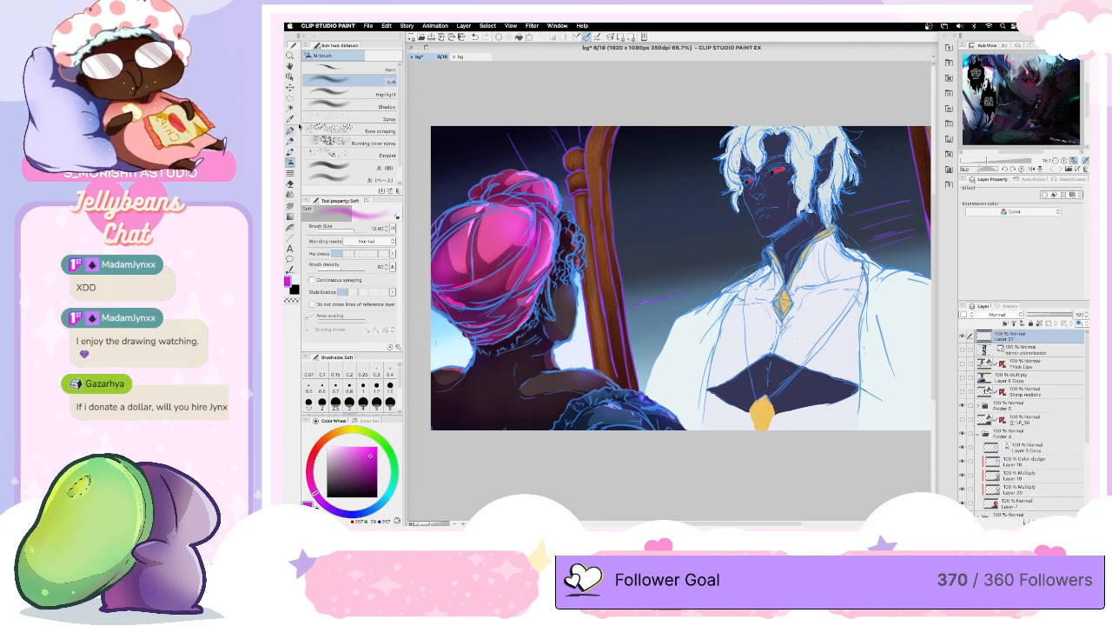
key("p")
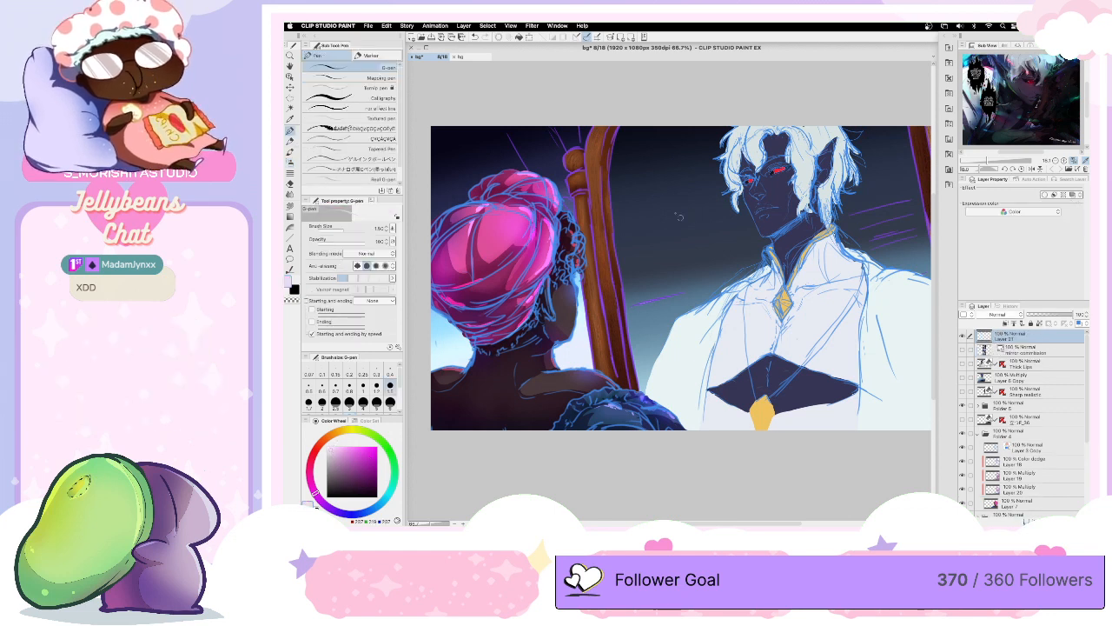
key("bracketleft")
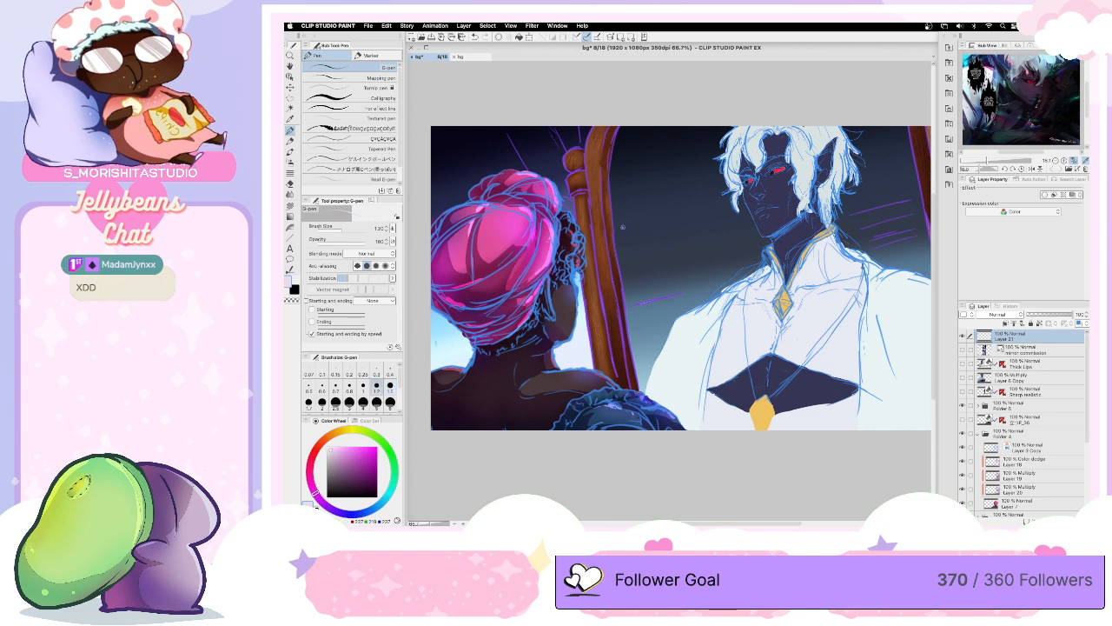
- Doodle a simple round-headed figure and a smaller curly-haired character beside it on the dark background
mouse_move(622, 227)
left_mouse_down()
mouse_move(668, 224)
mouse_move(671, 247)
mouse_move(624, 258)
left_mouse_up()
mouse_move(648, 206)
left_mouse_down()
mouse_move(642, 225)
mouse_move(650, 206)
left_mouse_up()
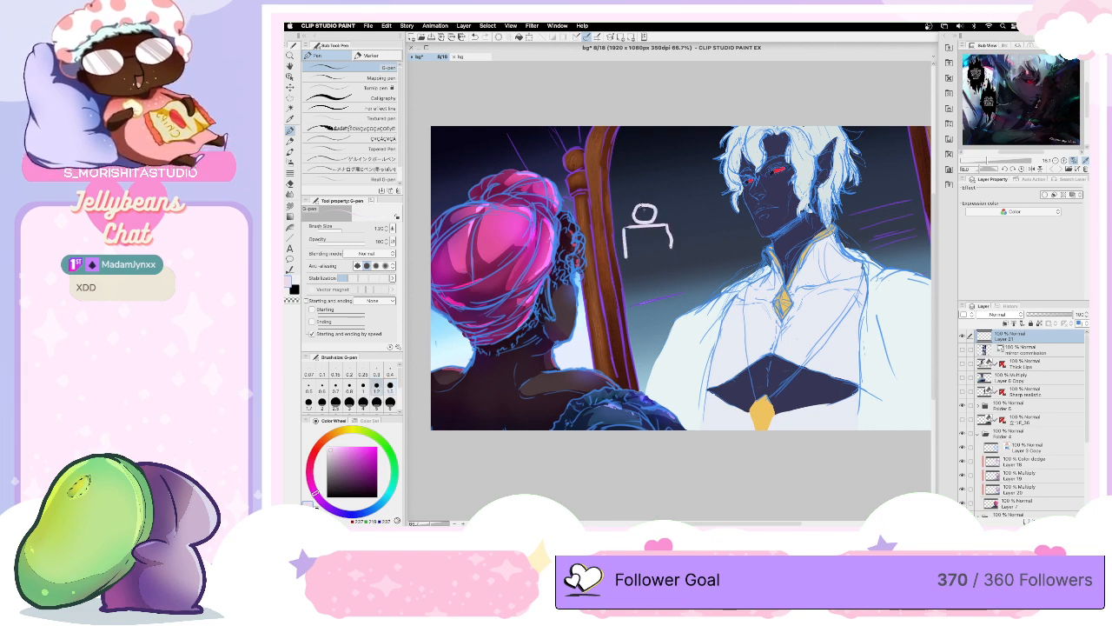
key("bracketleft")
key("bracketleft")
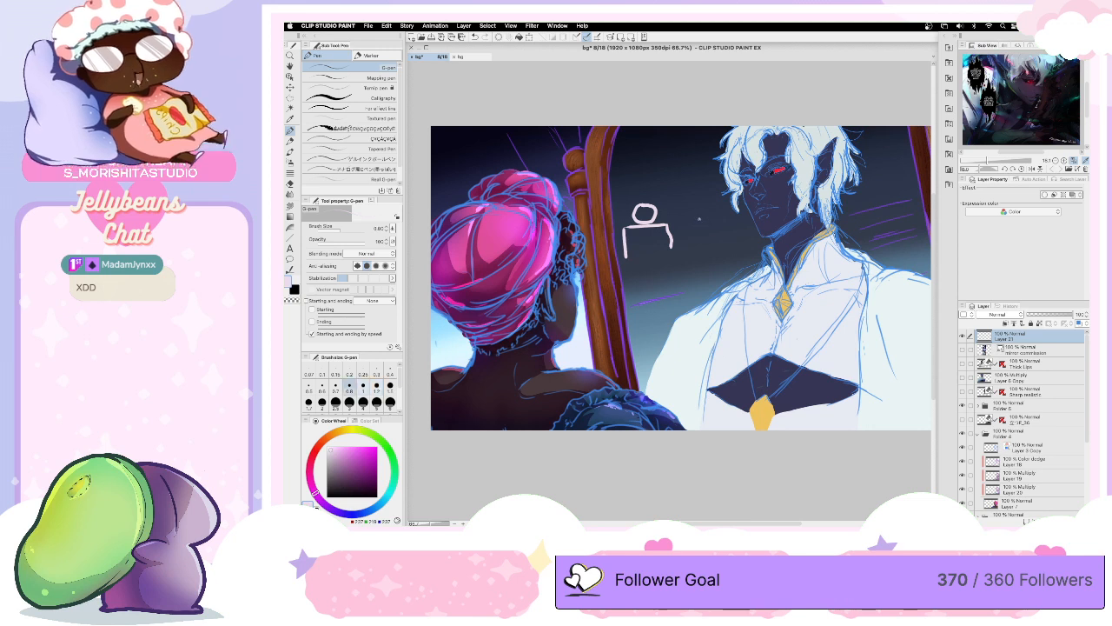
left_click_drag(691, 230, 704, 232)
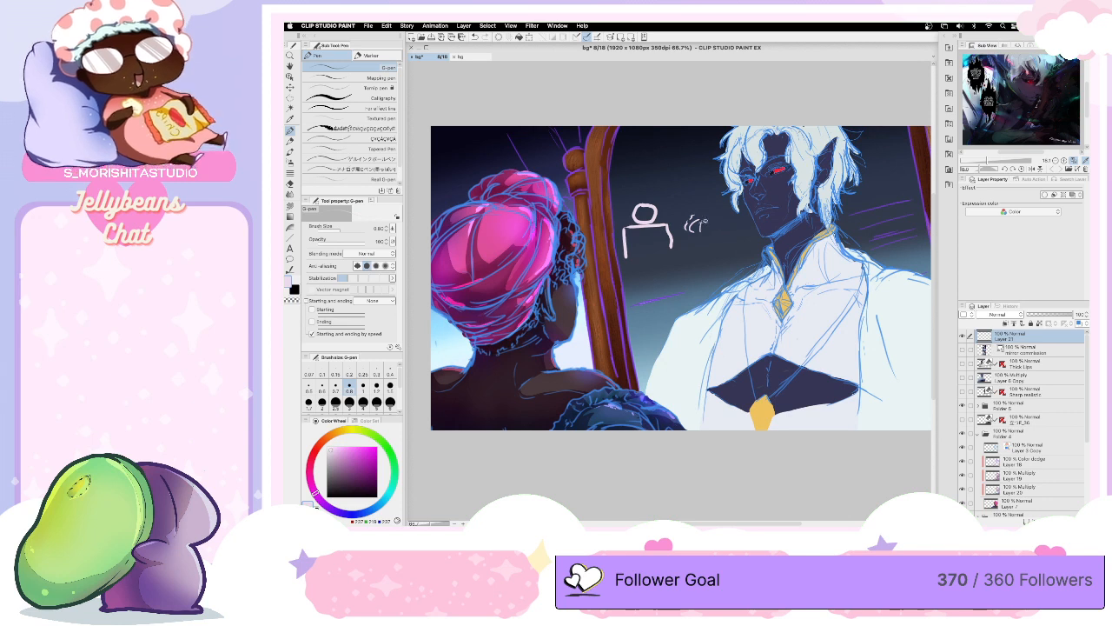
mouse_move(694, 224)
left_mouse_down()
mouse_move(711, 243)
mouse_move(696, 247)
left_mouse_up()
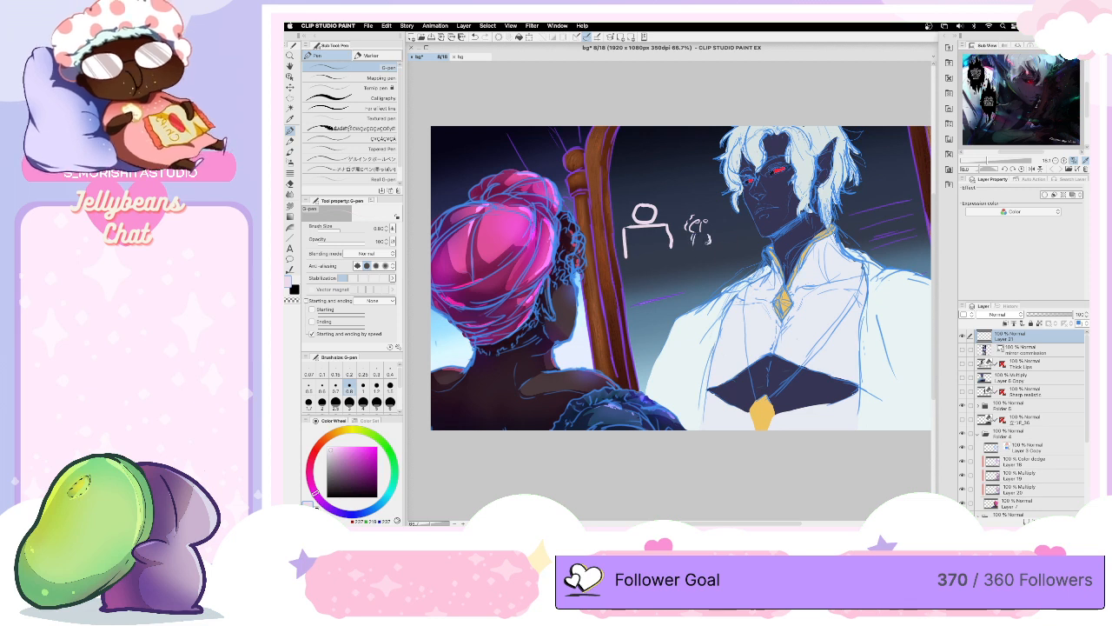
mouse_move(695, 221)
left_mouse_down()
mouse_move(718, 214)
mouse_move(714, 232)
left_mouse_up()
left_click_drag(706, 243, 710, 248)
- Write "I wait" above the small doodled character and add short strokes above the round-headed figure
left_click_drag(675, 185, 709, 195)
left_click_drag(706, 190, 713, 190)
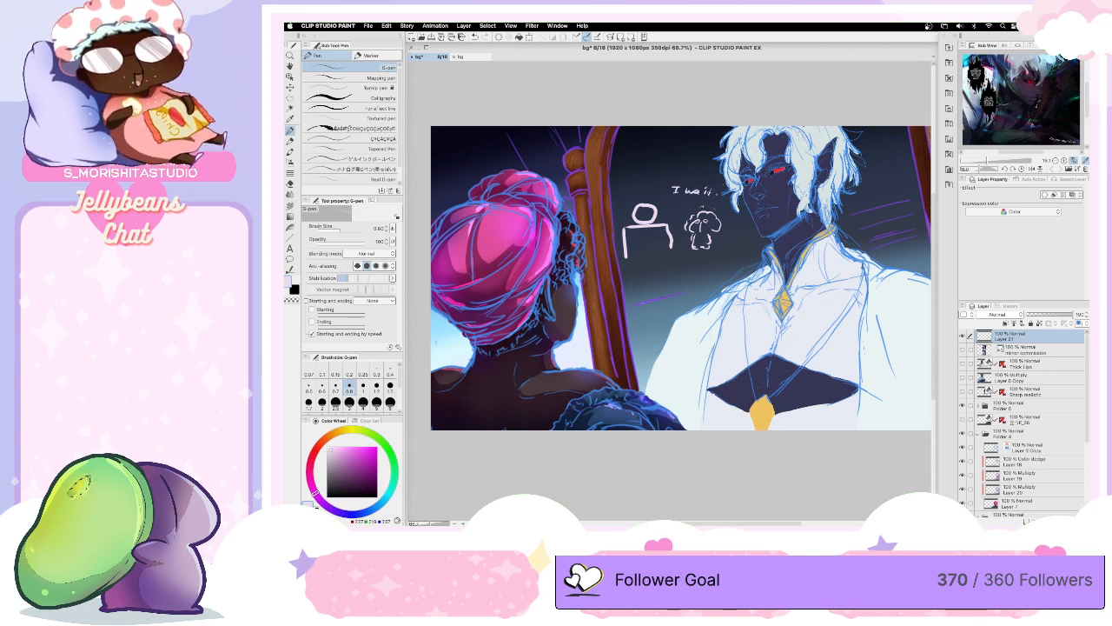
left_click_drag(642, 190, 641, 202)
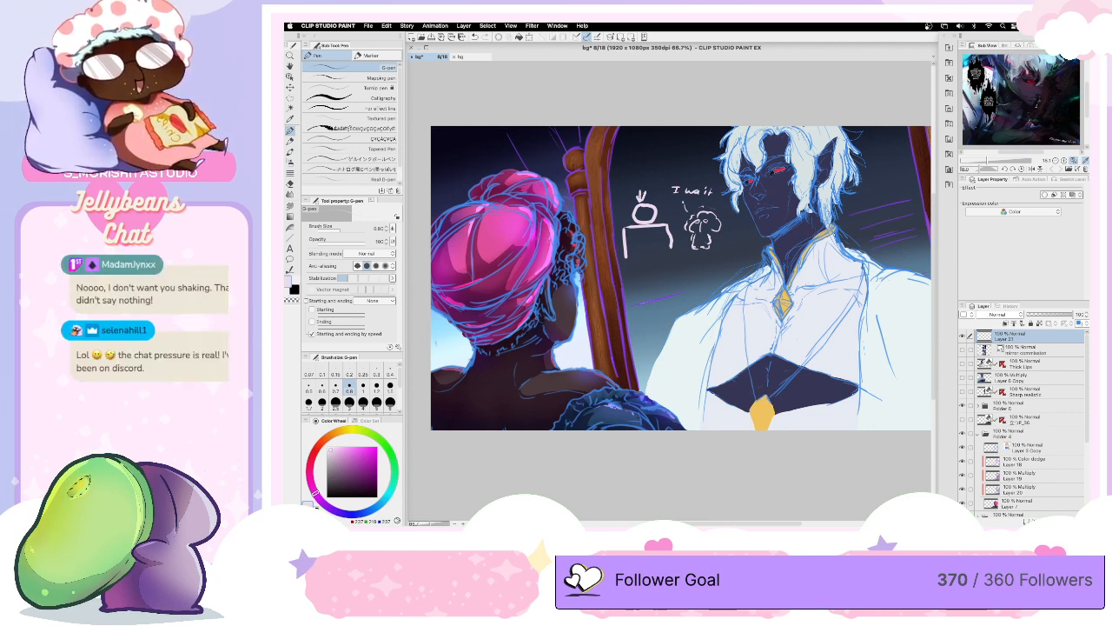
mouse_move(644, 198)
left_mouse_down()
mouse_move(624, 253)
mouse_move(670, 195)
mouse_move(668, 231)
mouse_move(669, 174)
mouse_move(673, 215)
mouse_move(682, 210)
mouse_move(671, 247)
mouse_move(709, 187)
mouse_move(700, 209)
mouse_move(726, 209)
mouse_move(708, 247)
mouse_move(695, 196)
left_mouse_up()
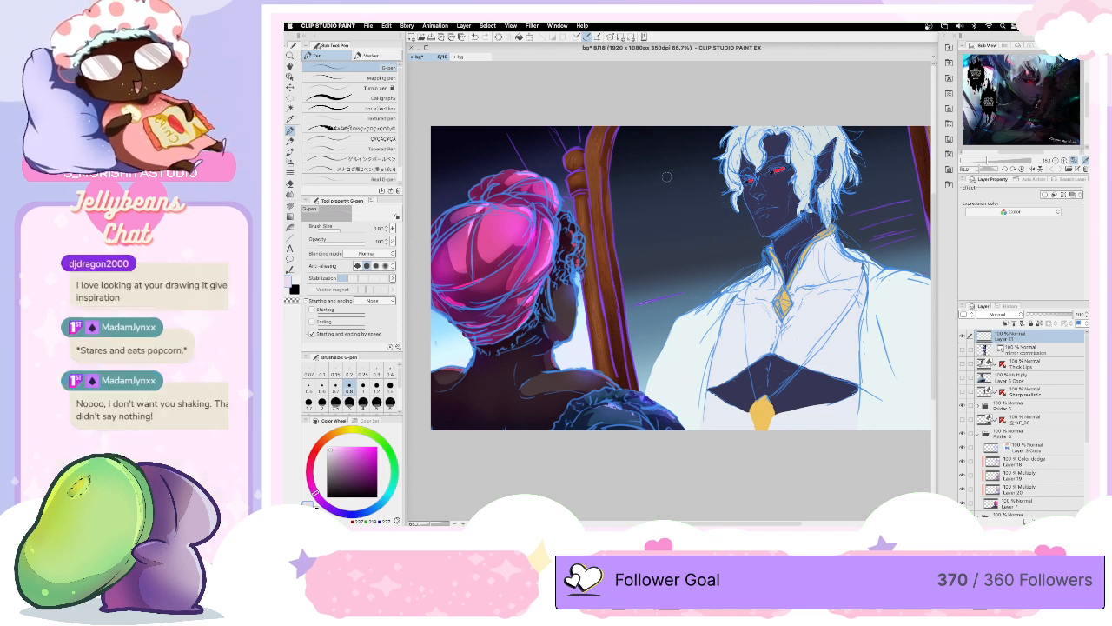